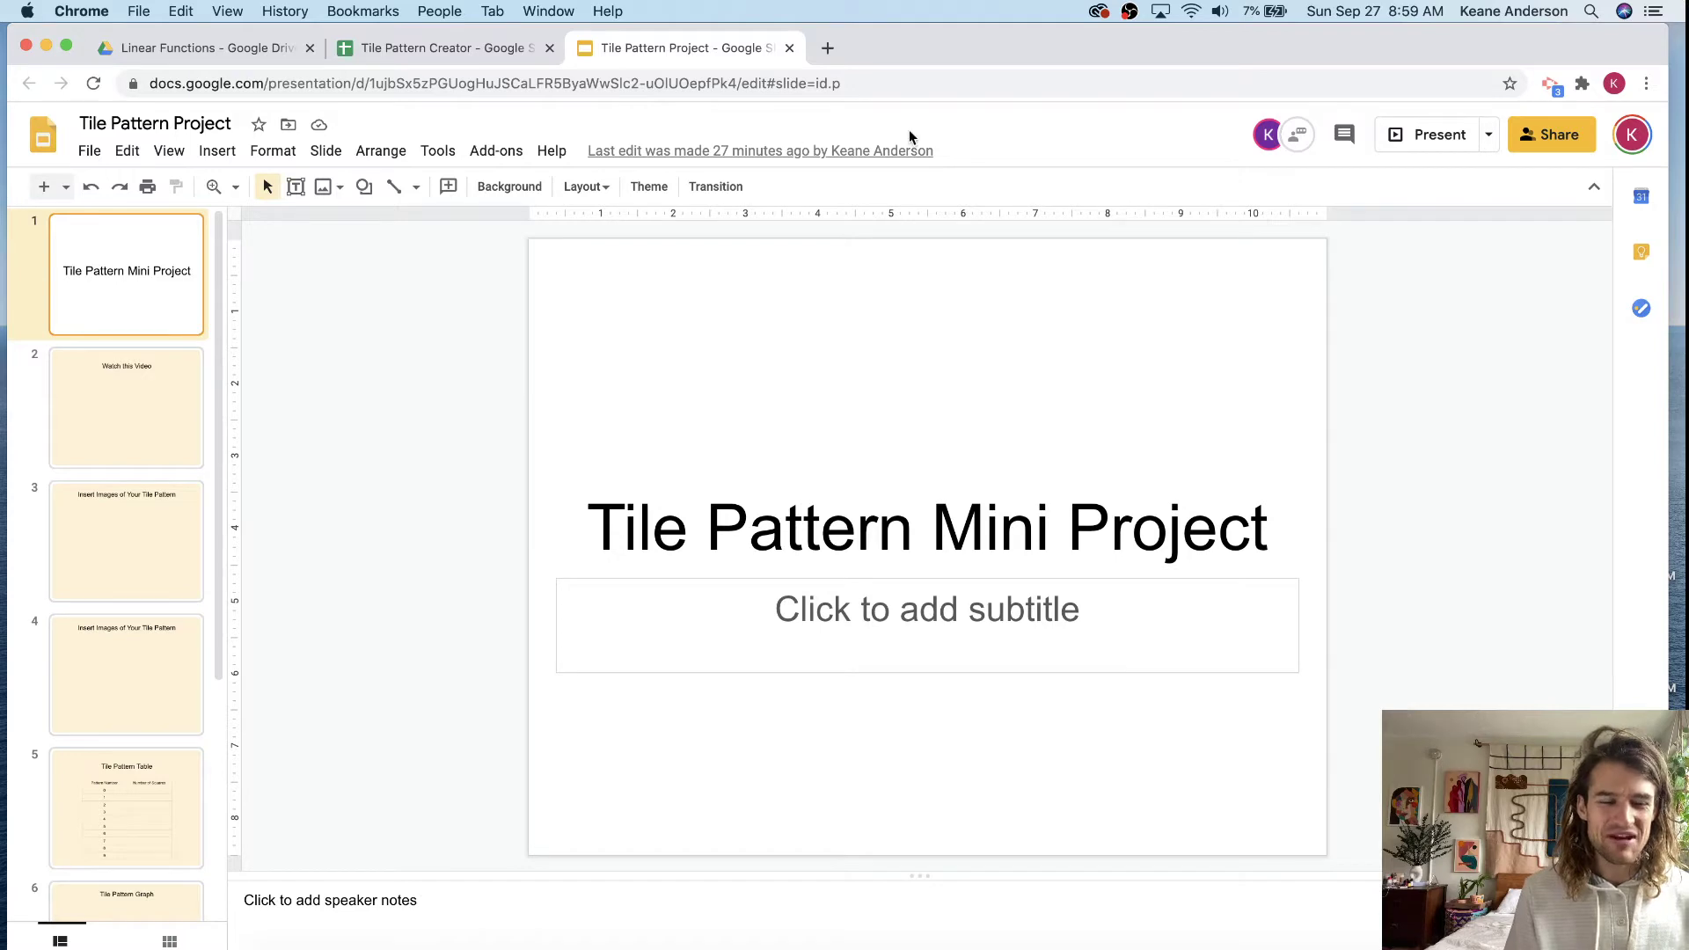
View the first "Insert Images of Your Tile Pattern" slide and switch to the Tile Pattern Creator spreadsheet.
click(67, 49)
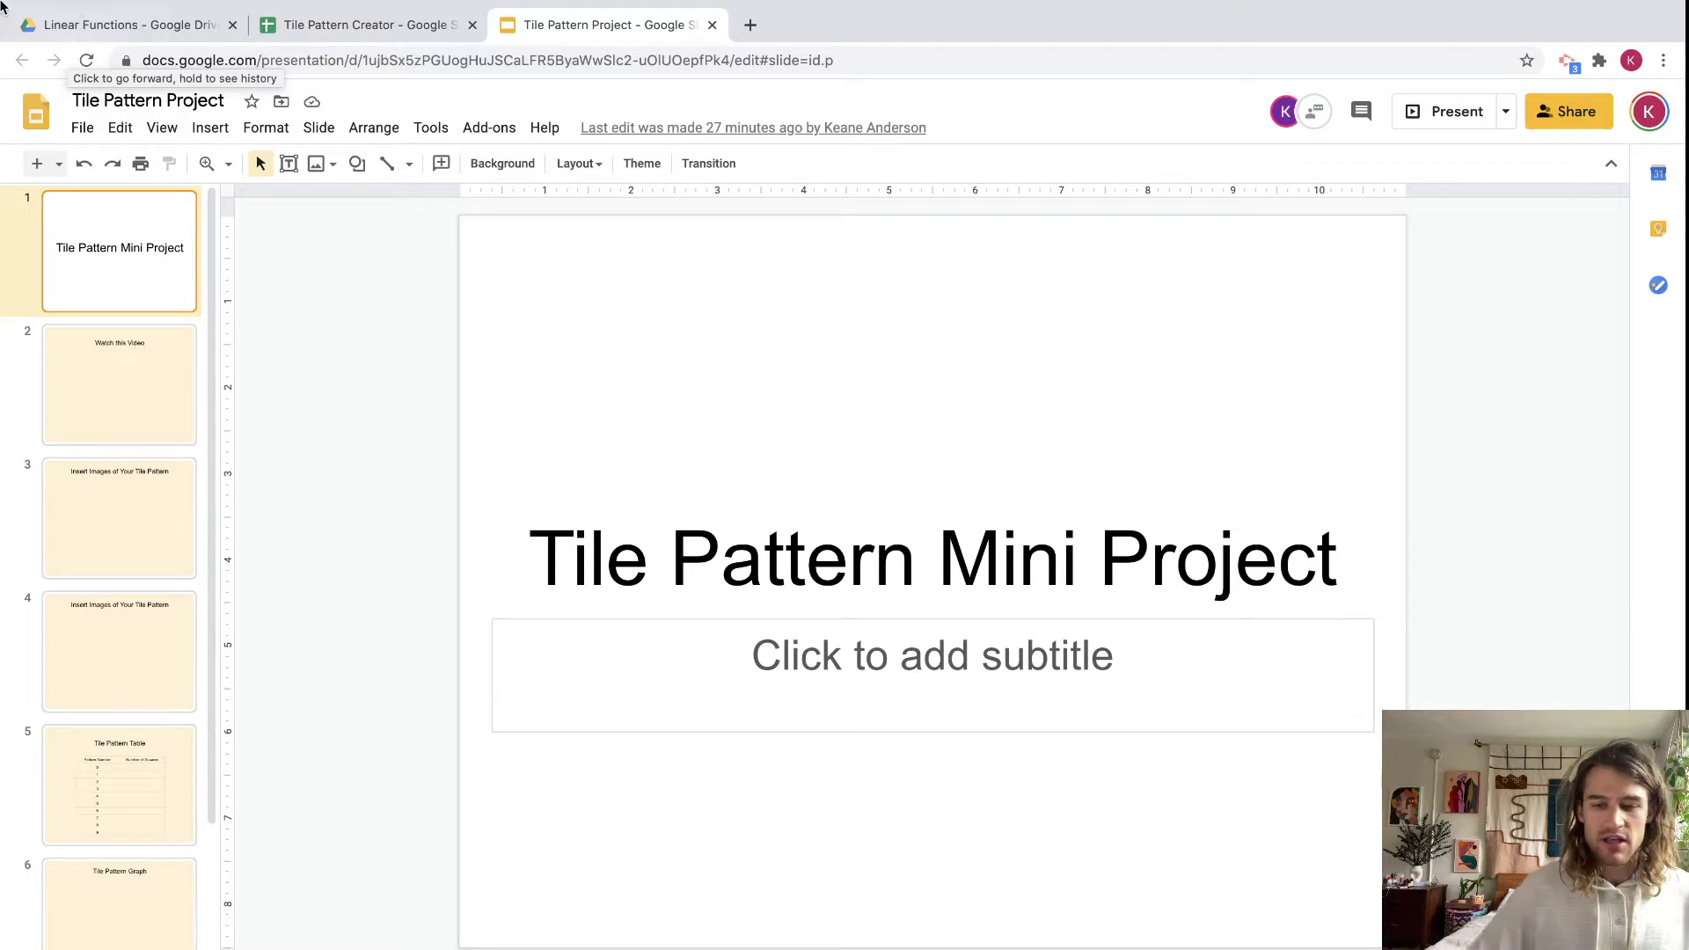
click(138, 442)
click(136, 502)
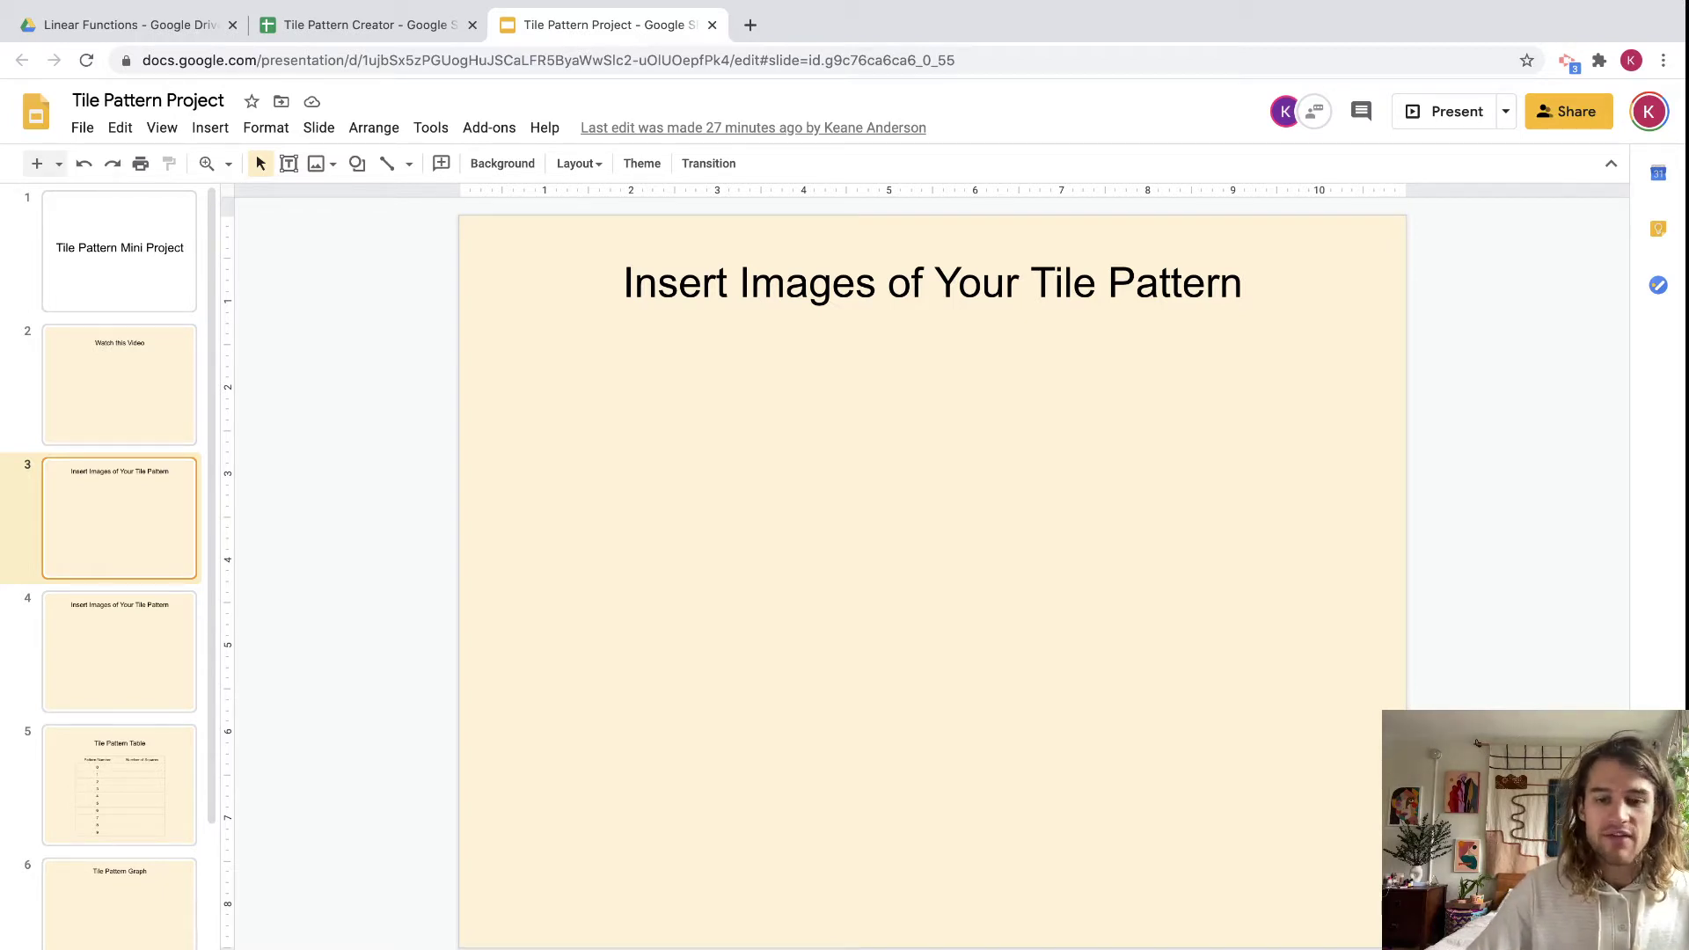
click(389, 26)
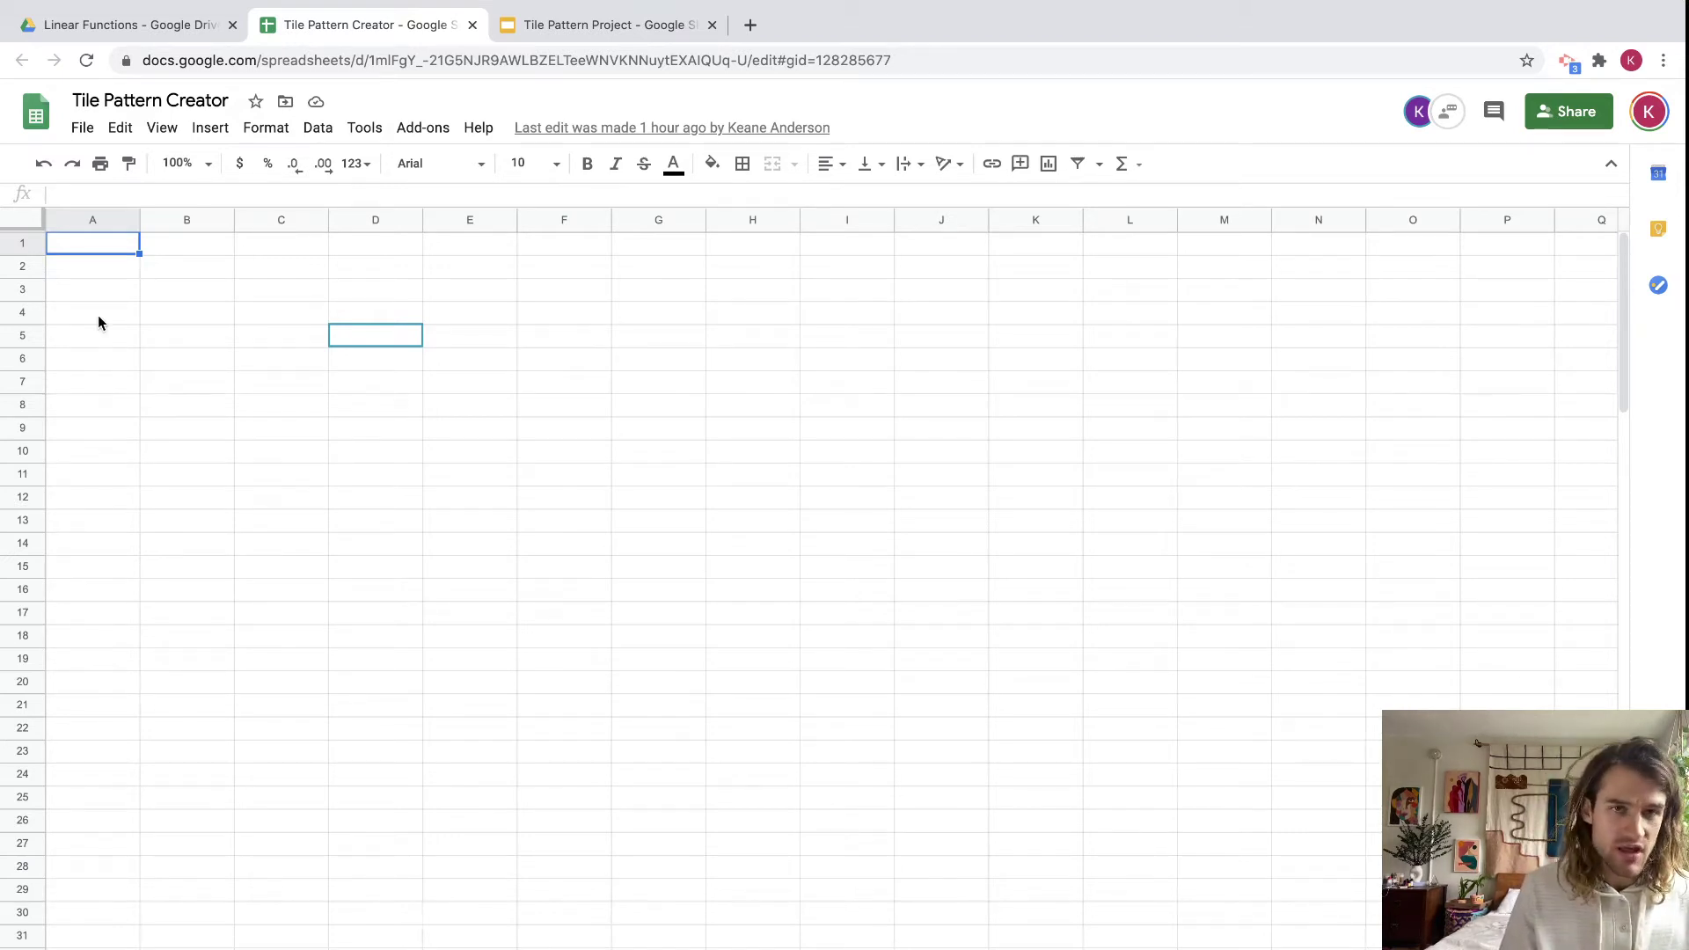
click(245, 251)
click(396, 388)
click(475, 366)
click(407, 342)
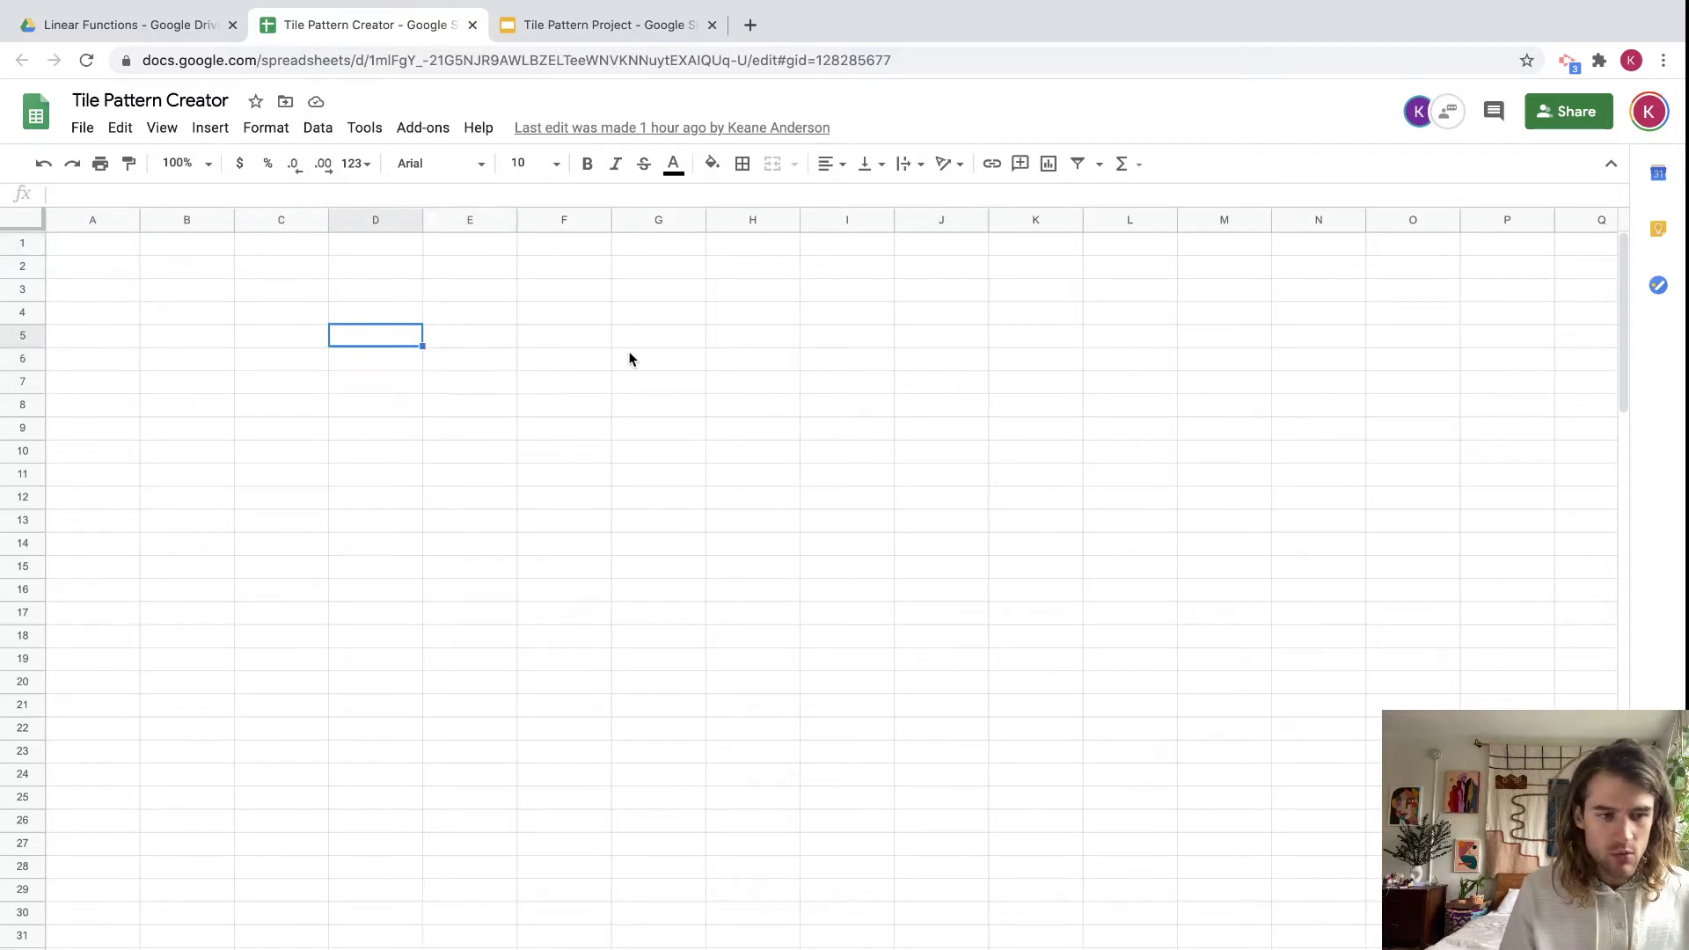
click(278, 275)
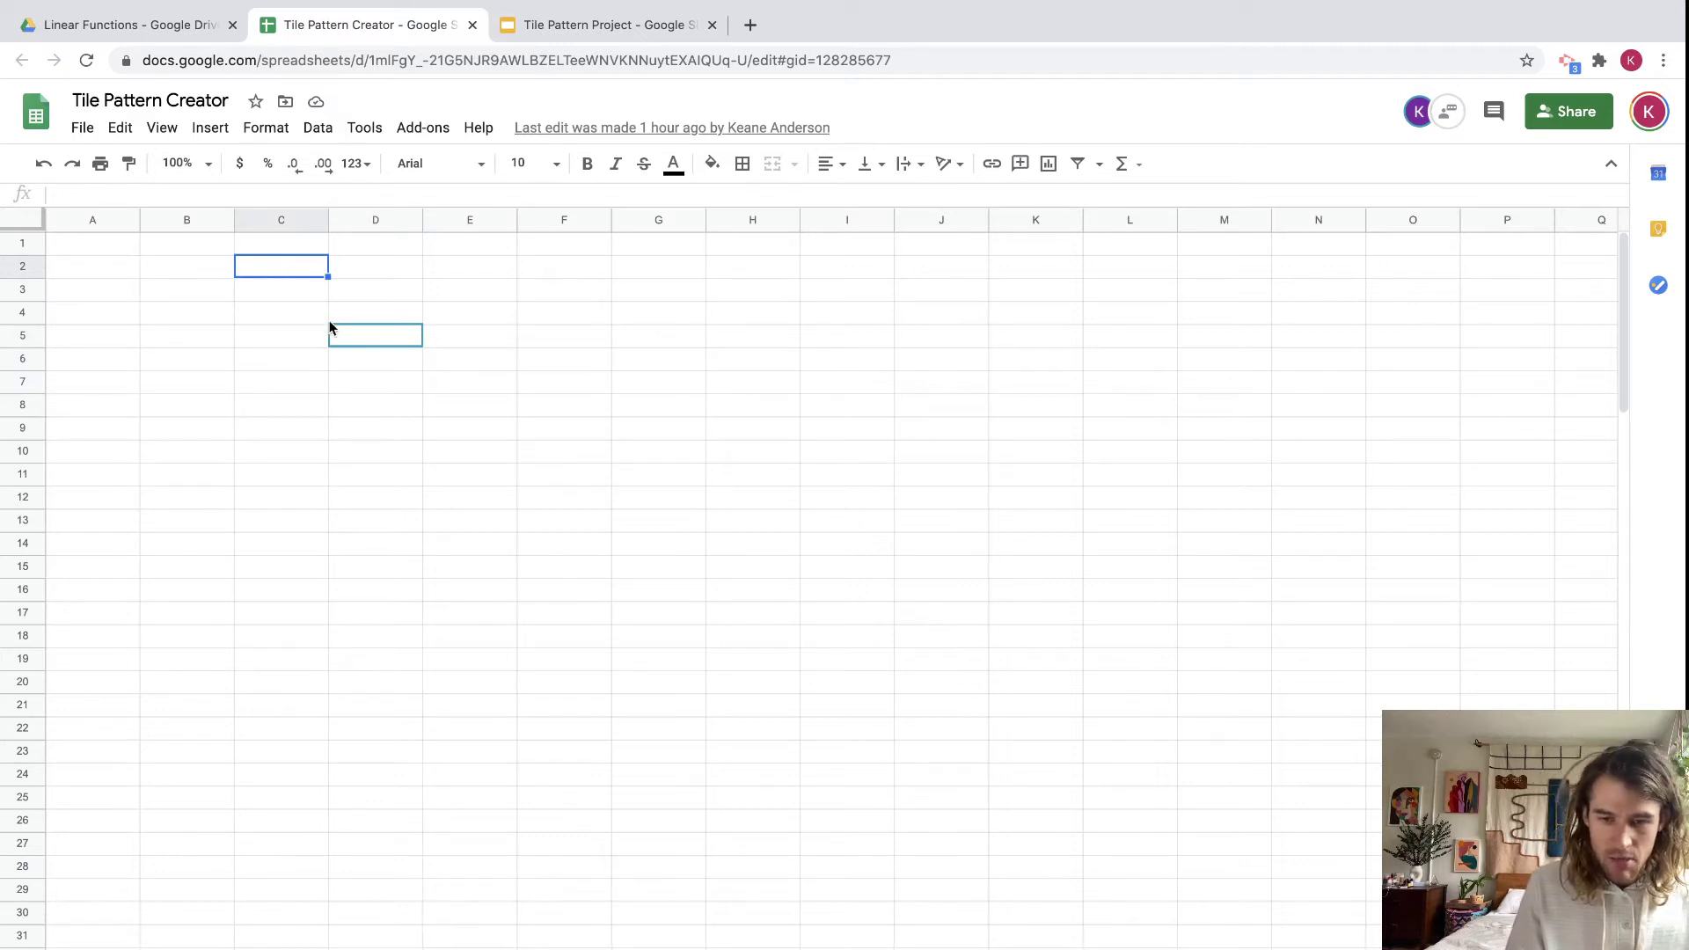
click(180, 316)
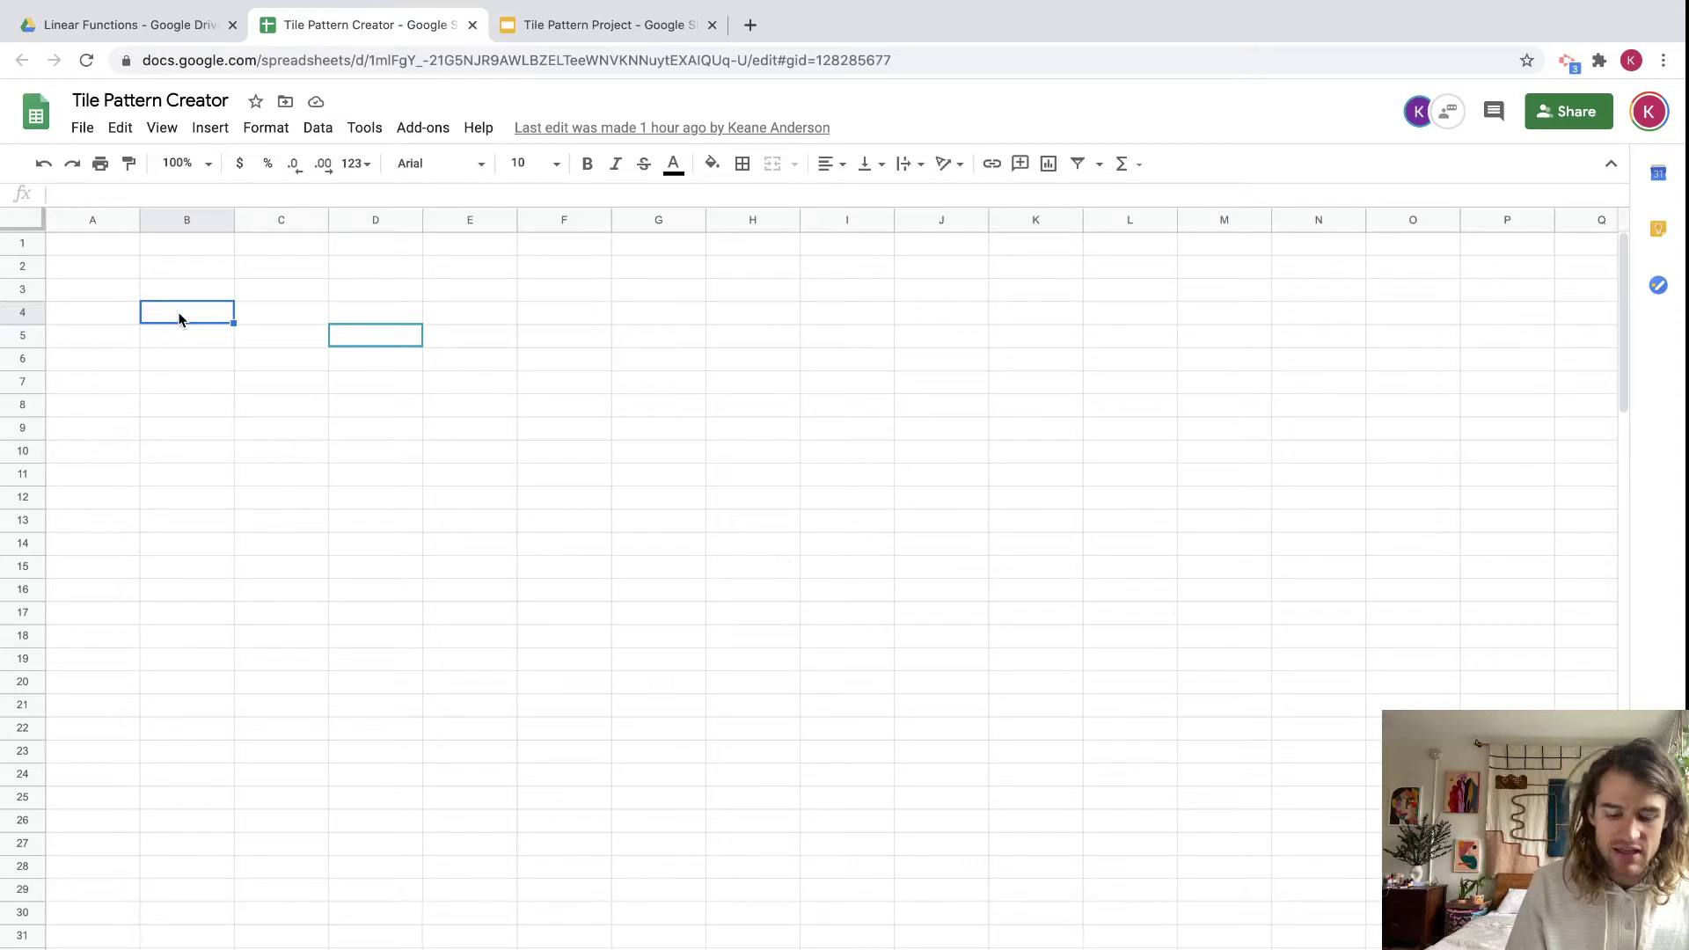
key(ctrl+a)
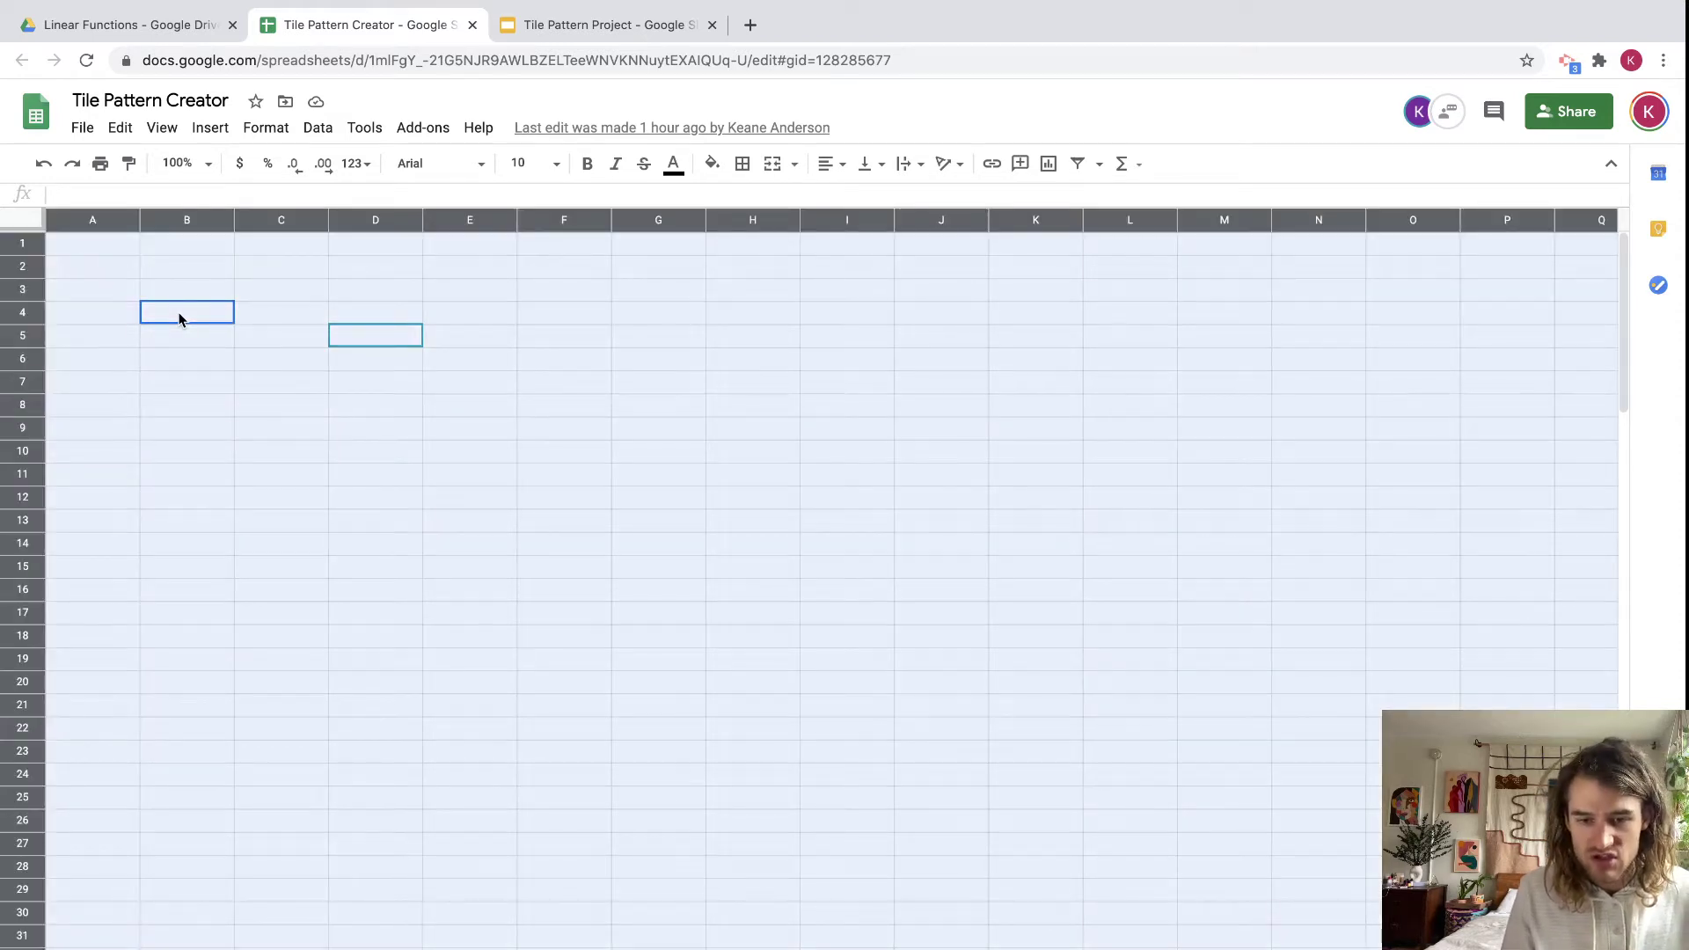
click(121, 129)
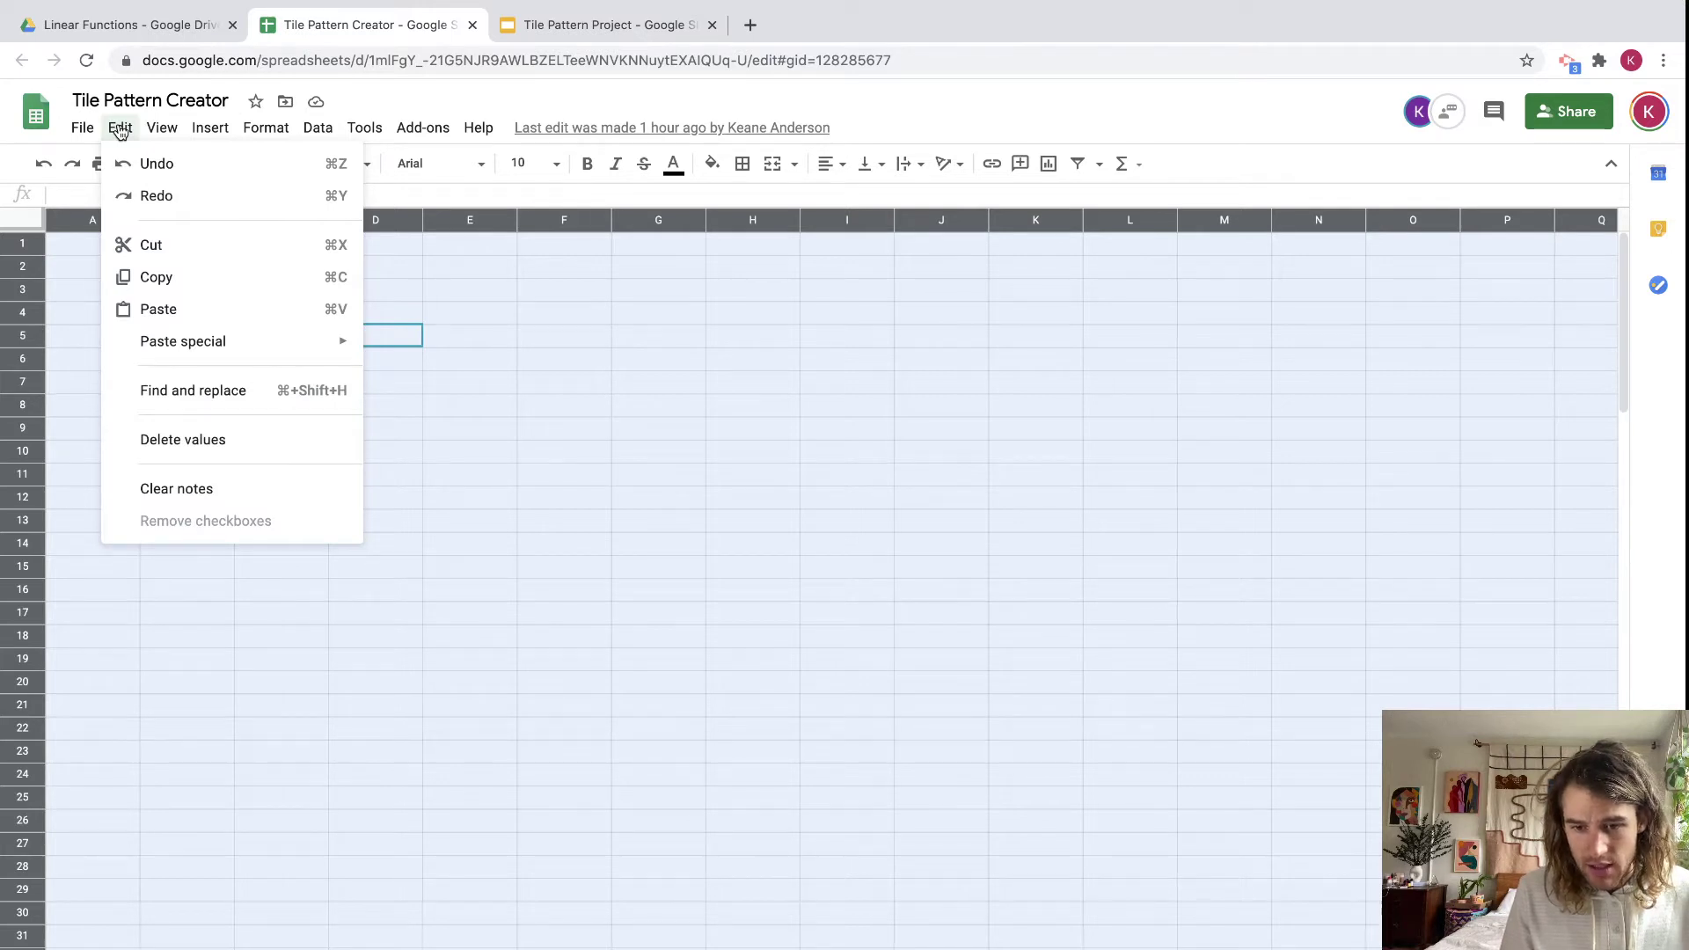
click(120, 129)
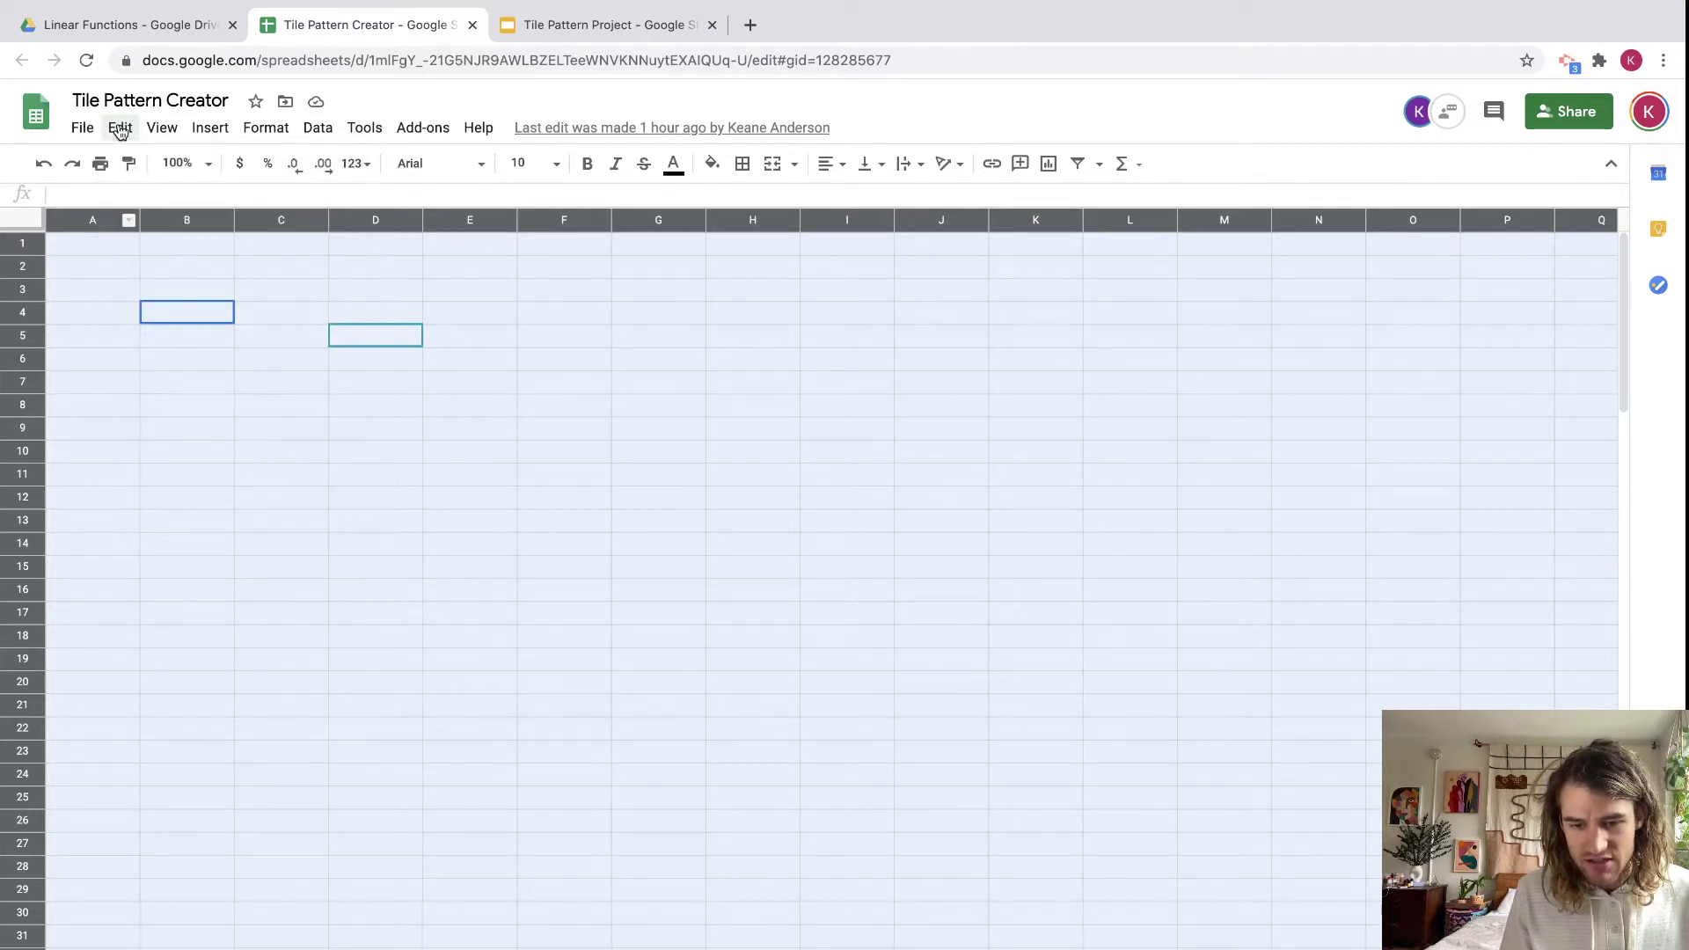
click(333, 540)
click(120, 132)
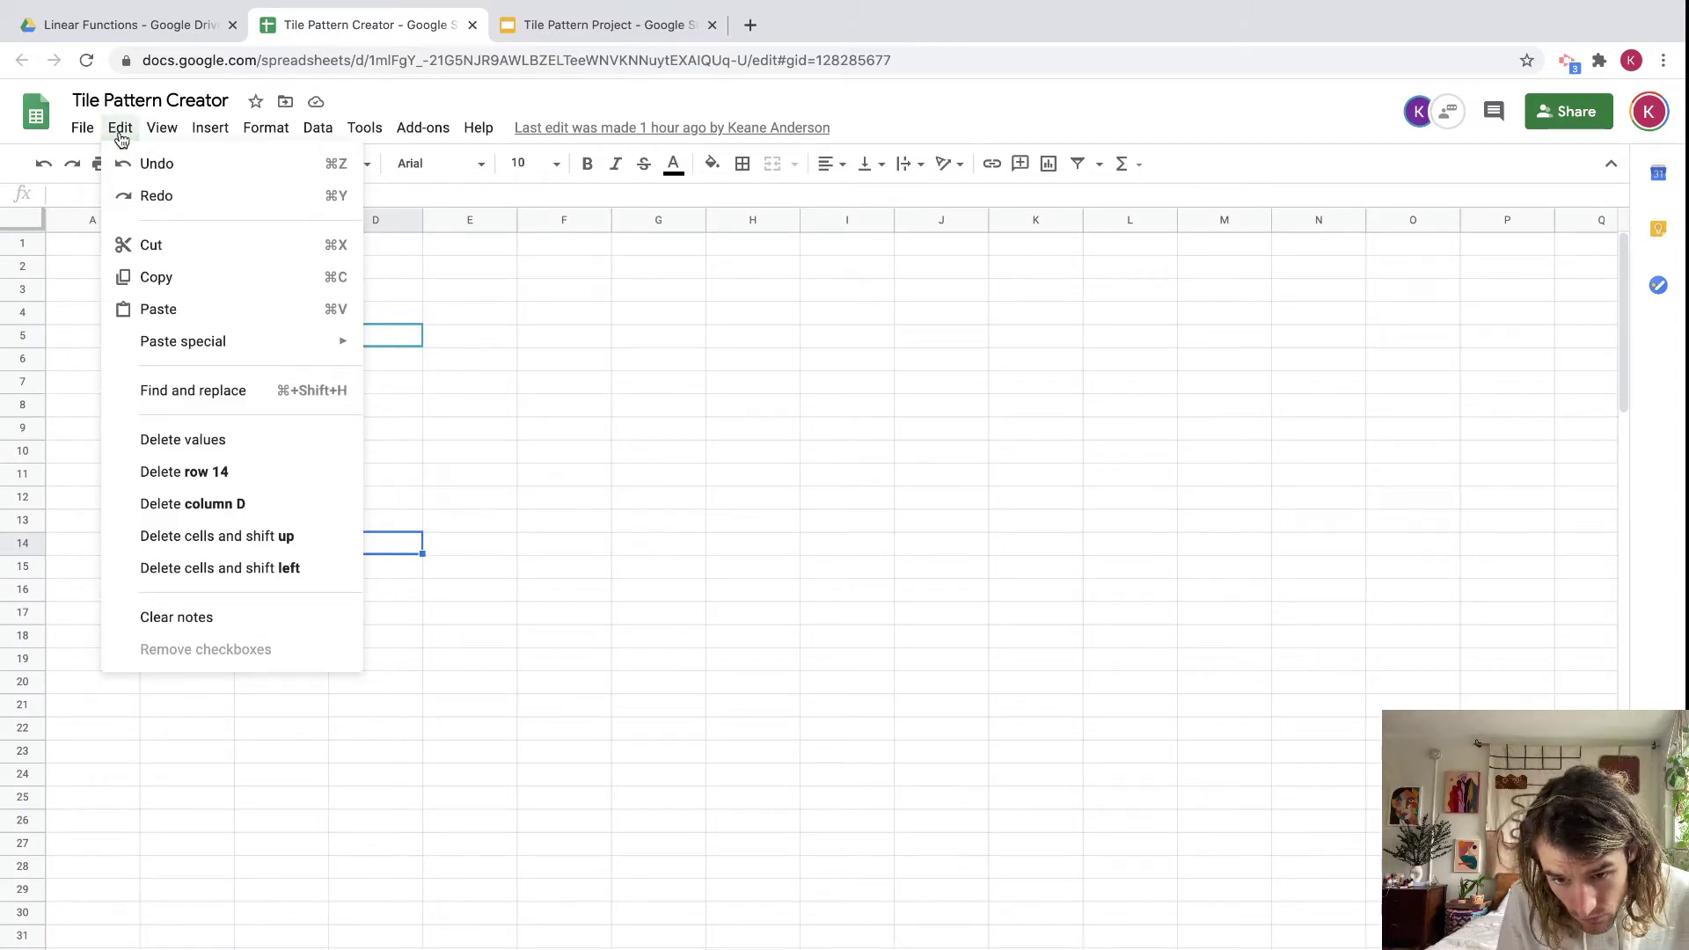
click(121, 132)
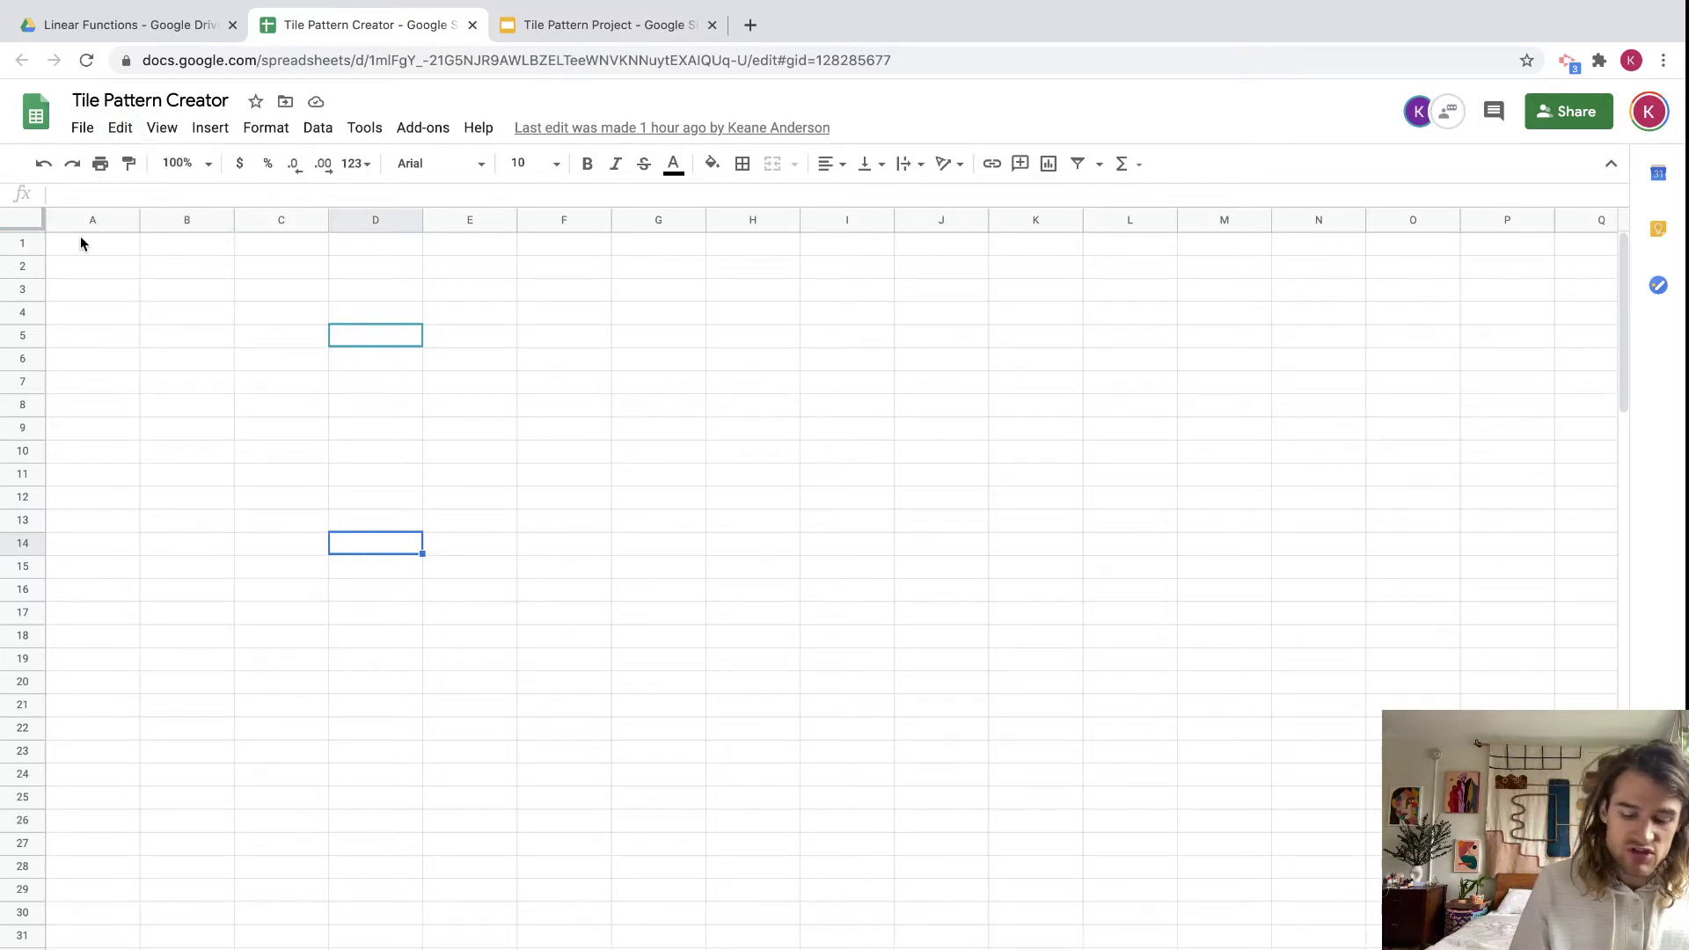
Narrow all columns of the sheet together until the cells form a roughly square grid.
key(ctrl+a)
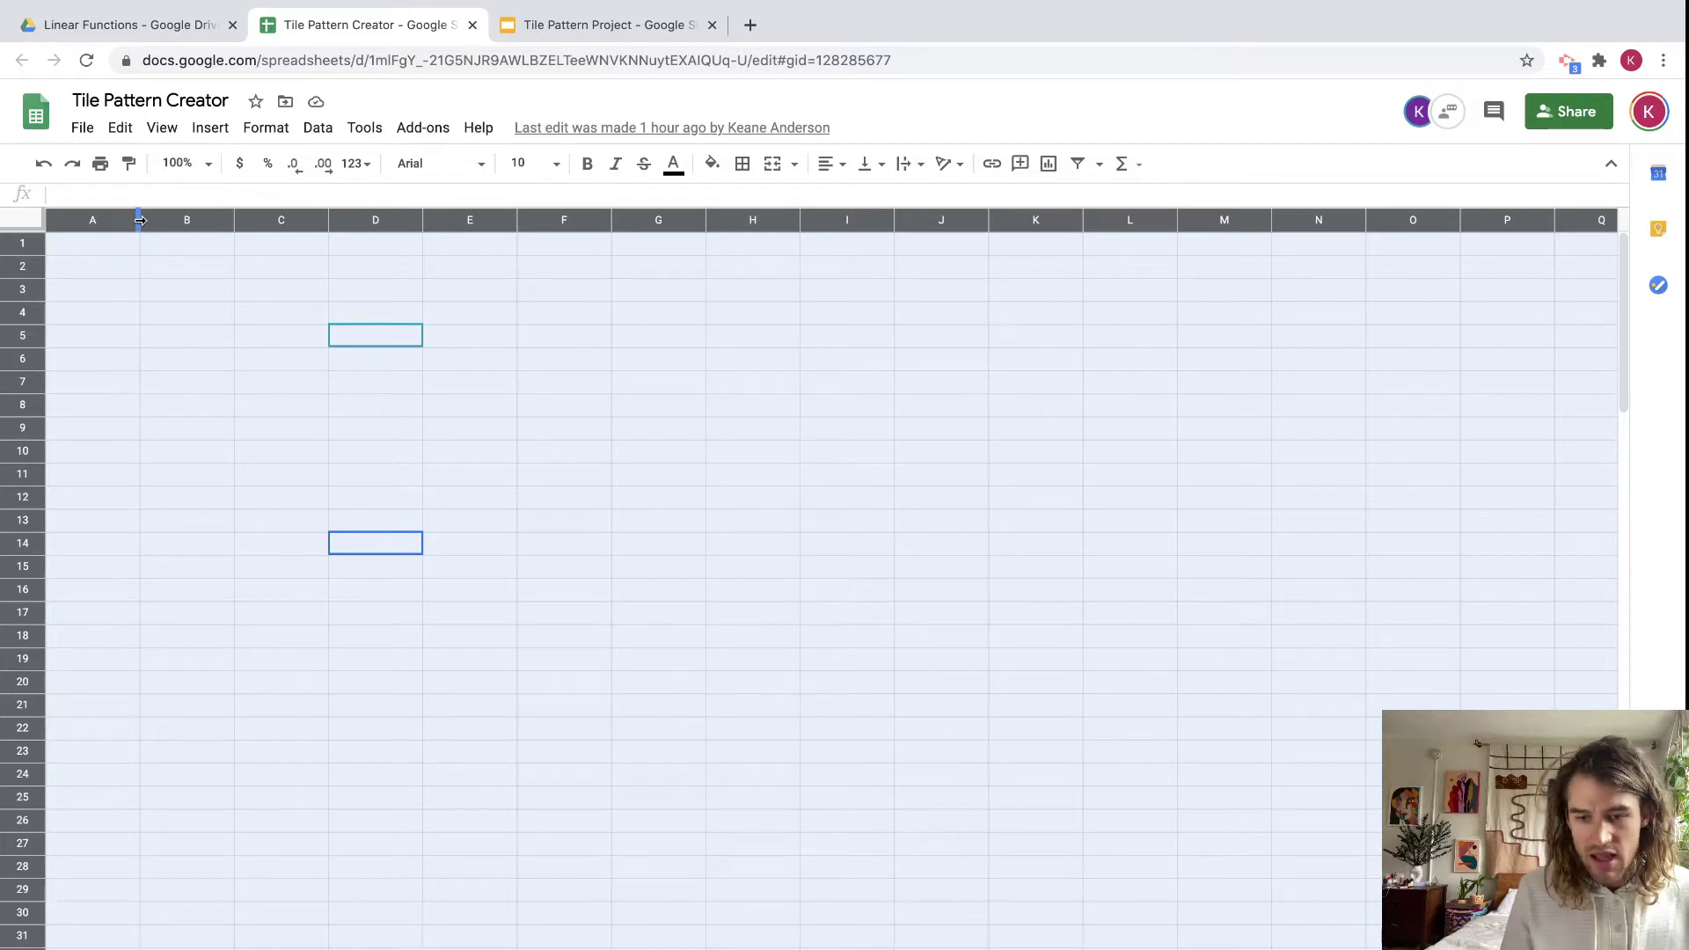
drag(140, 220, 78, 220)
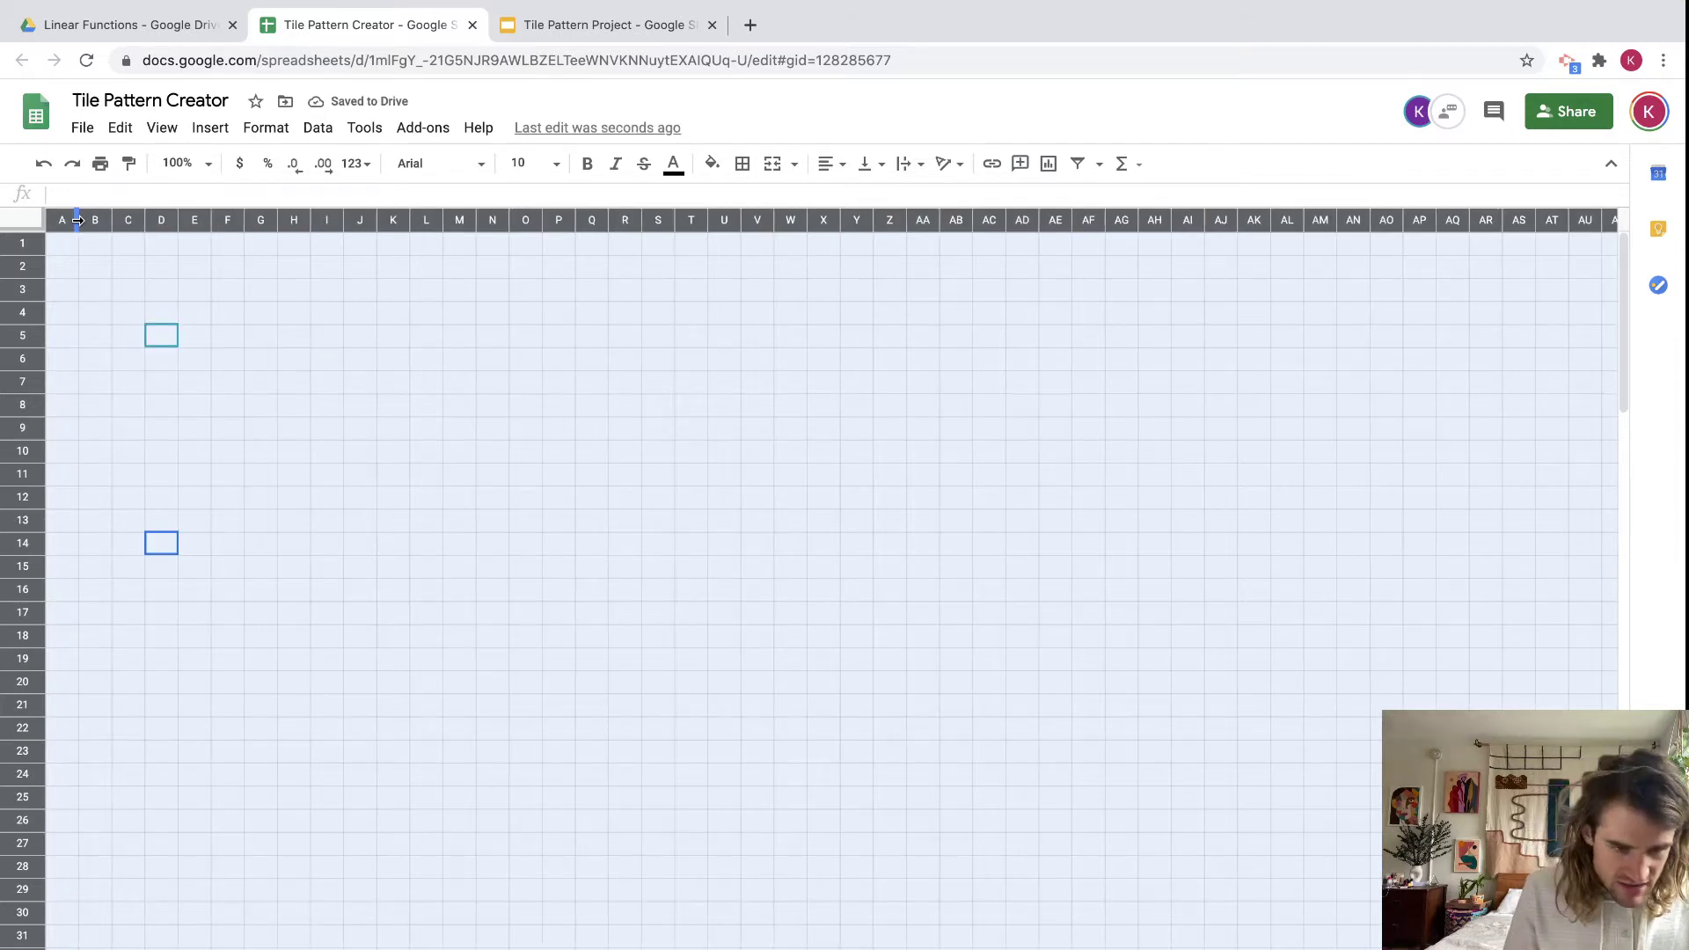
drag(77, 219, 72, 220)
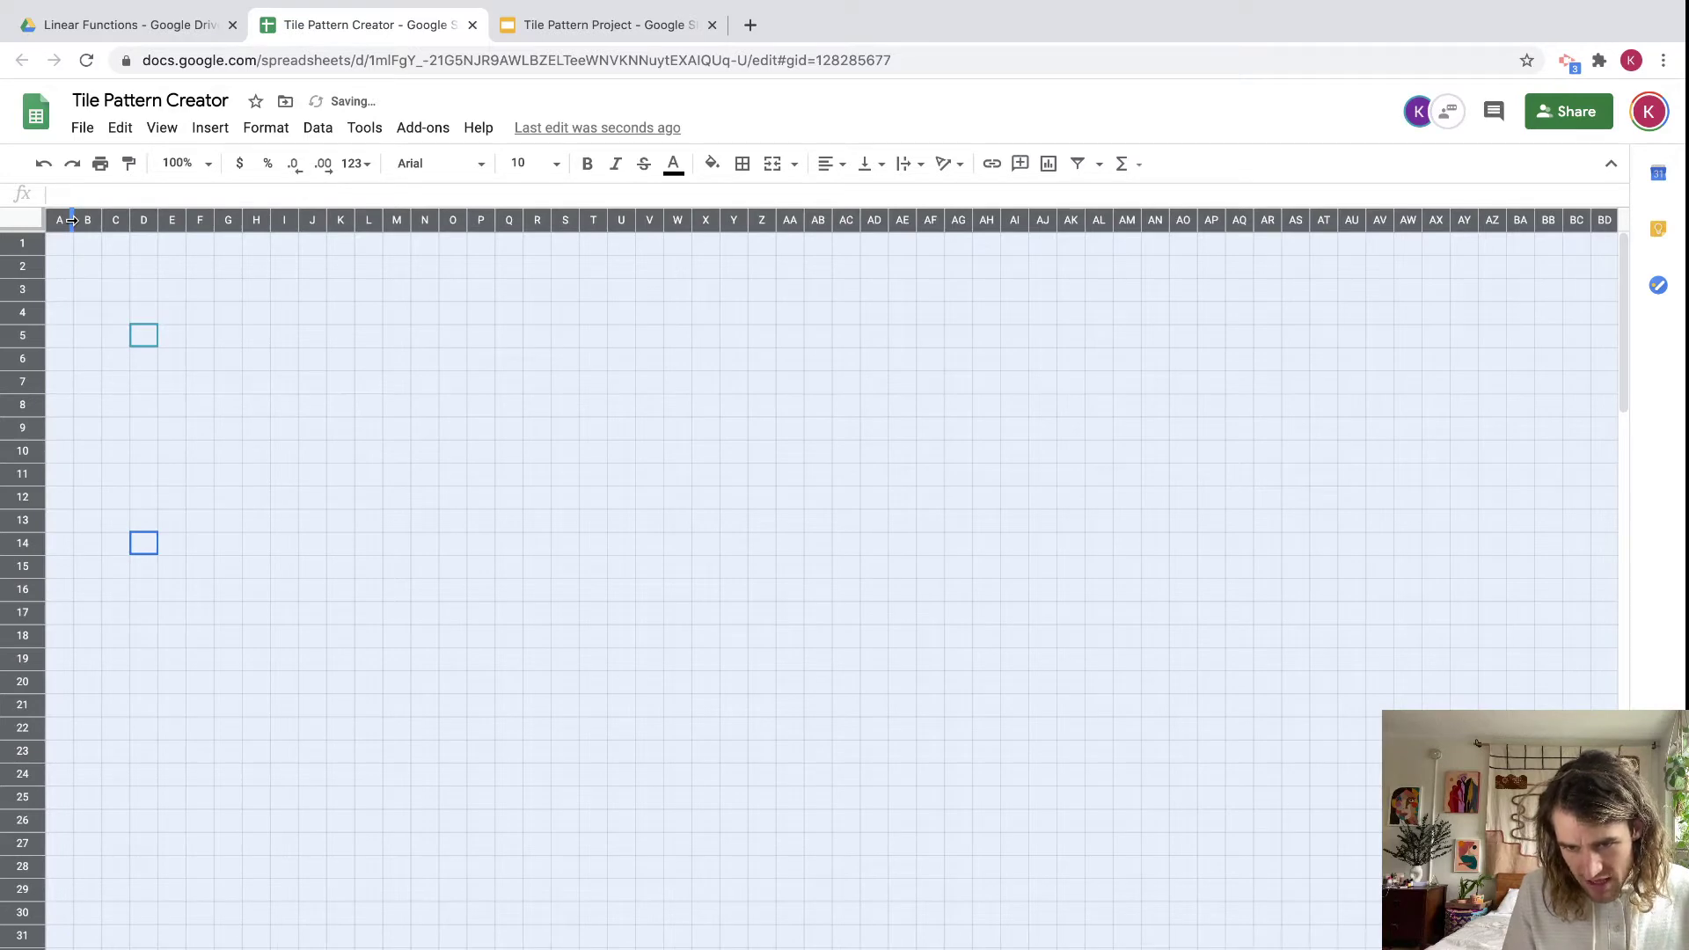
drag(72, 220, 70, 220)
click(184, 356)
click(290, 447)
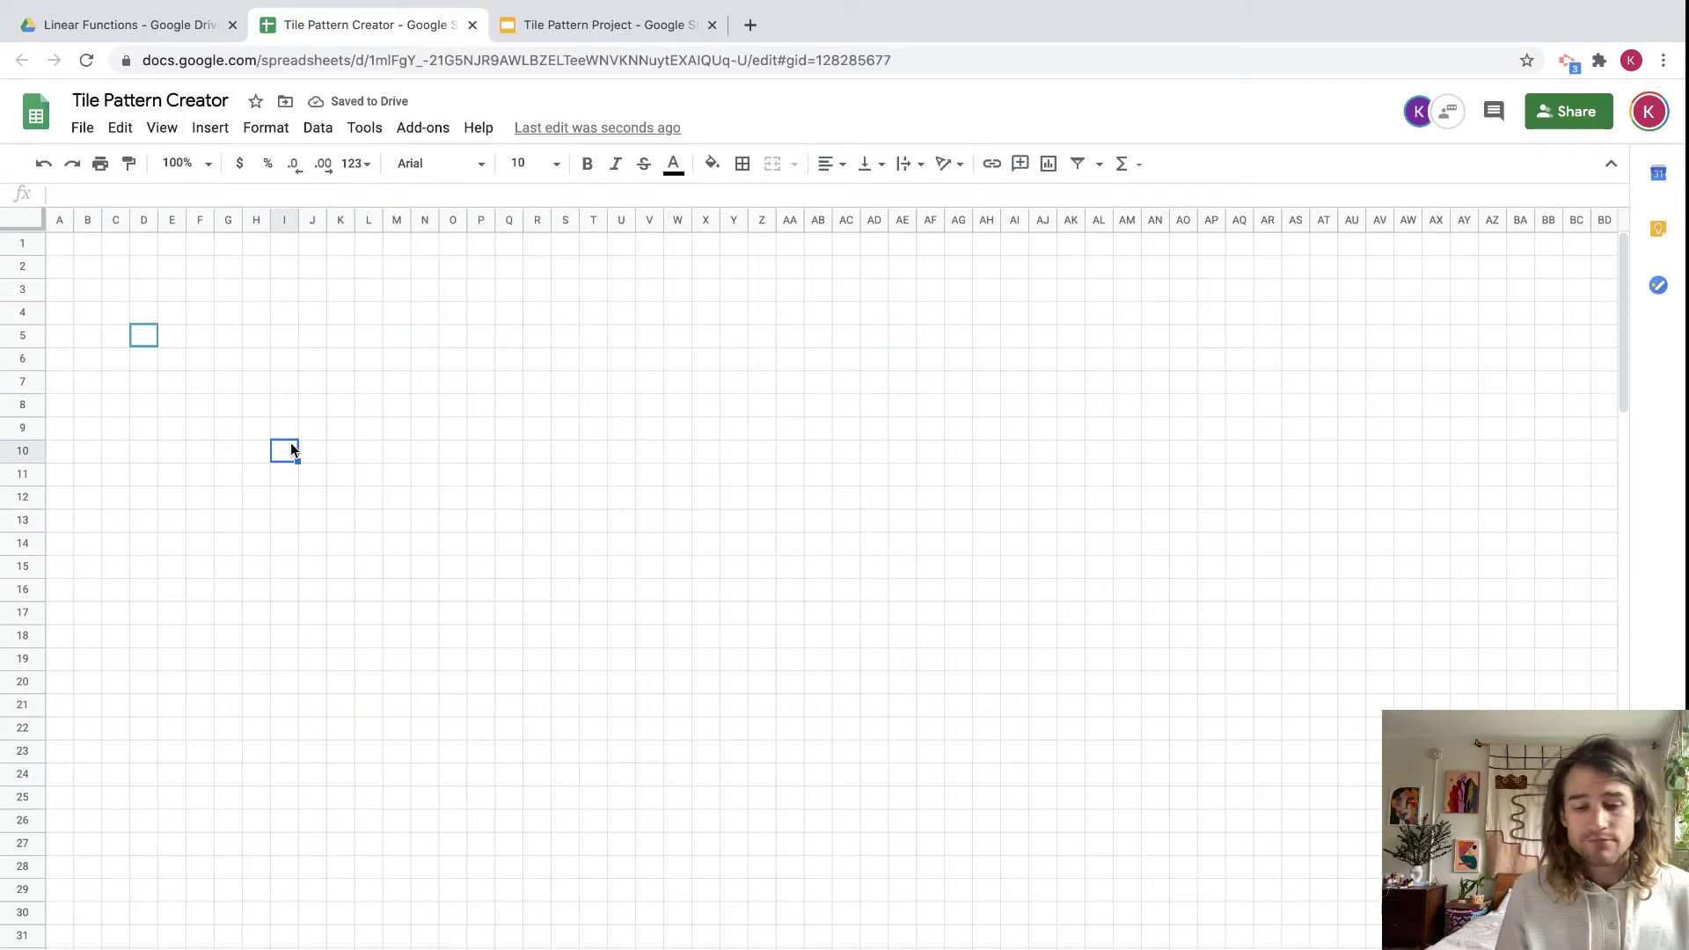
Fill every cell of the sheet with the palest green as the background colour.
scroll(315, 343, right, 4)
click(259, 339)
click(176, 290)
click(112, 314)
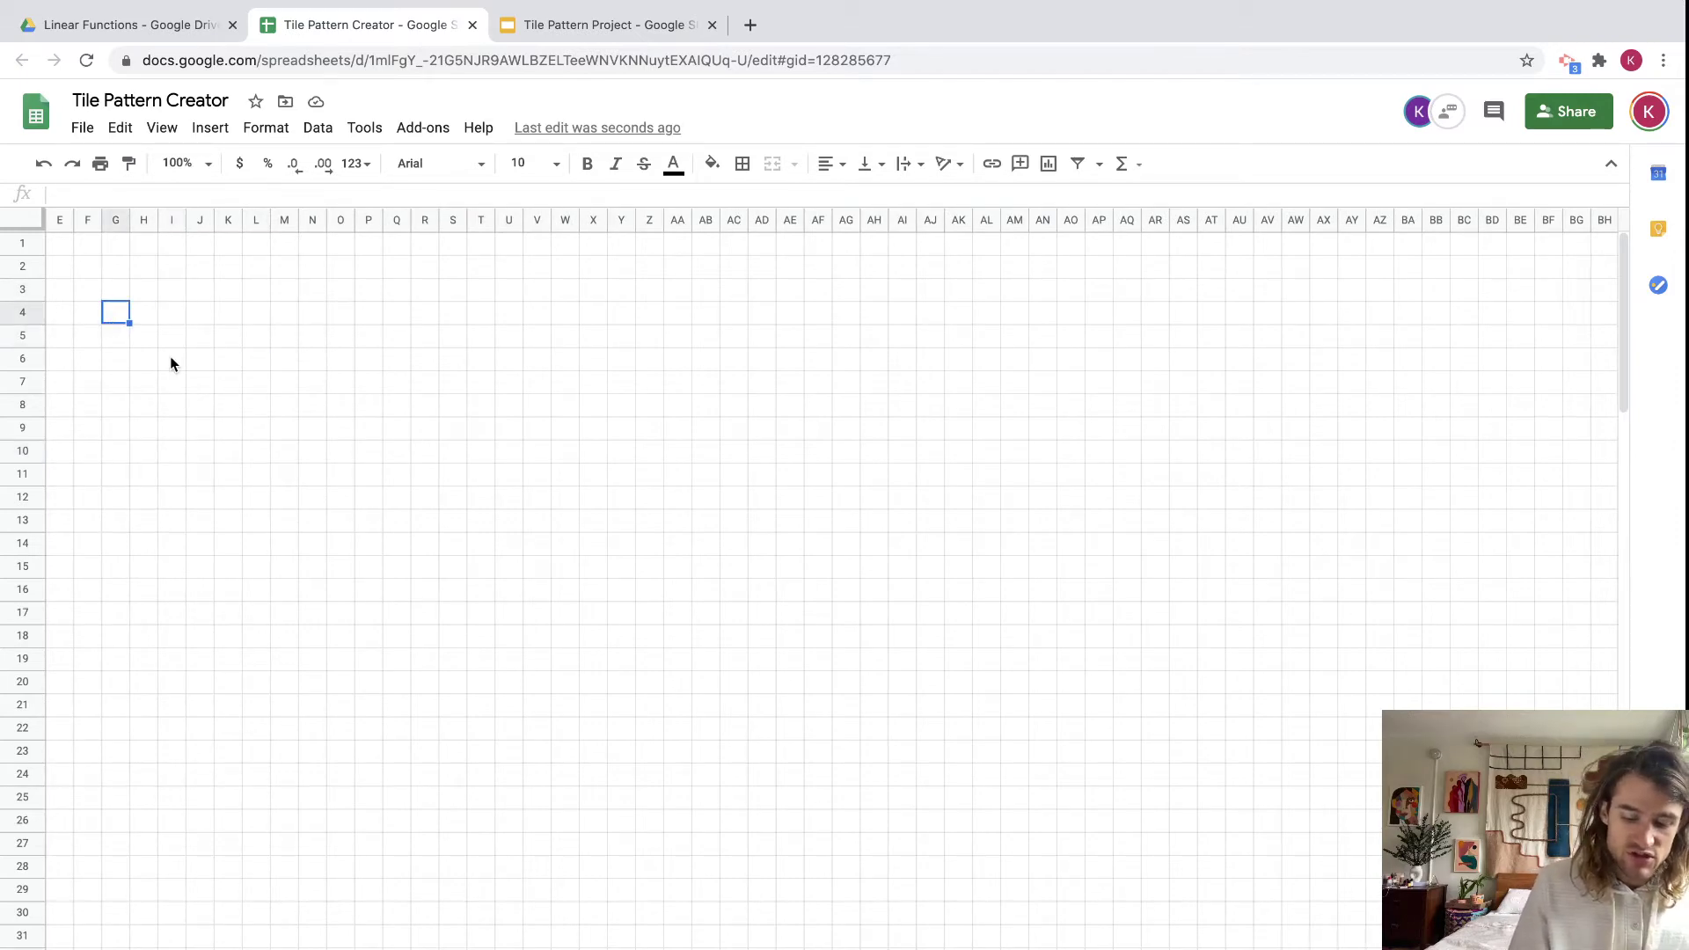
key(ctrl+a)
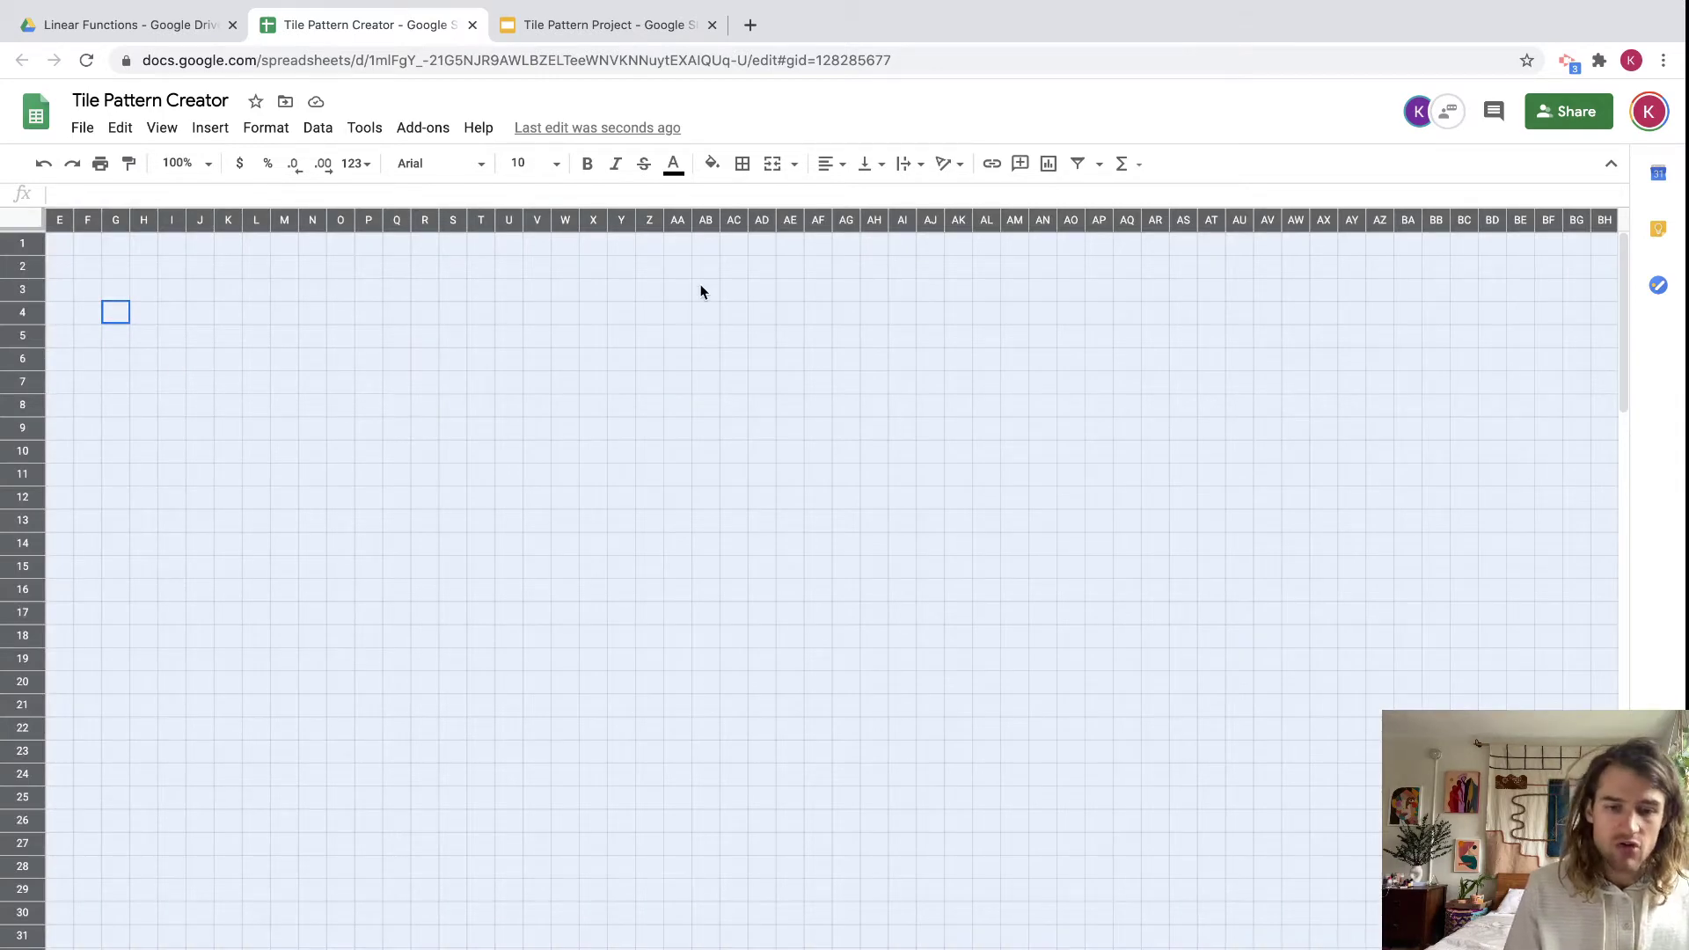
click(720, 171)
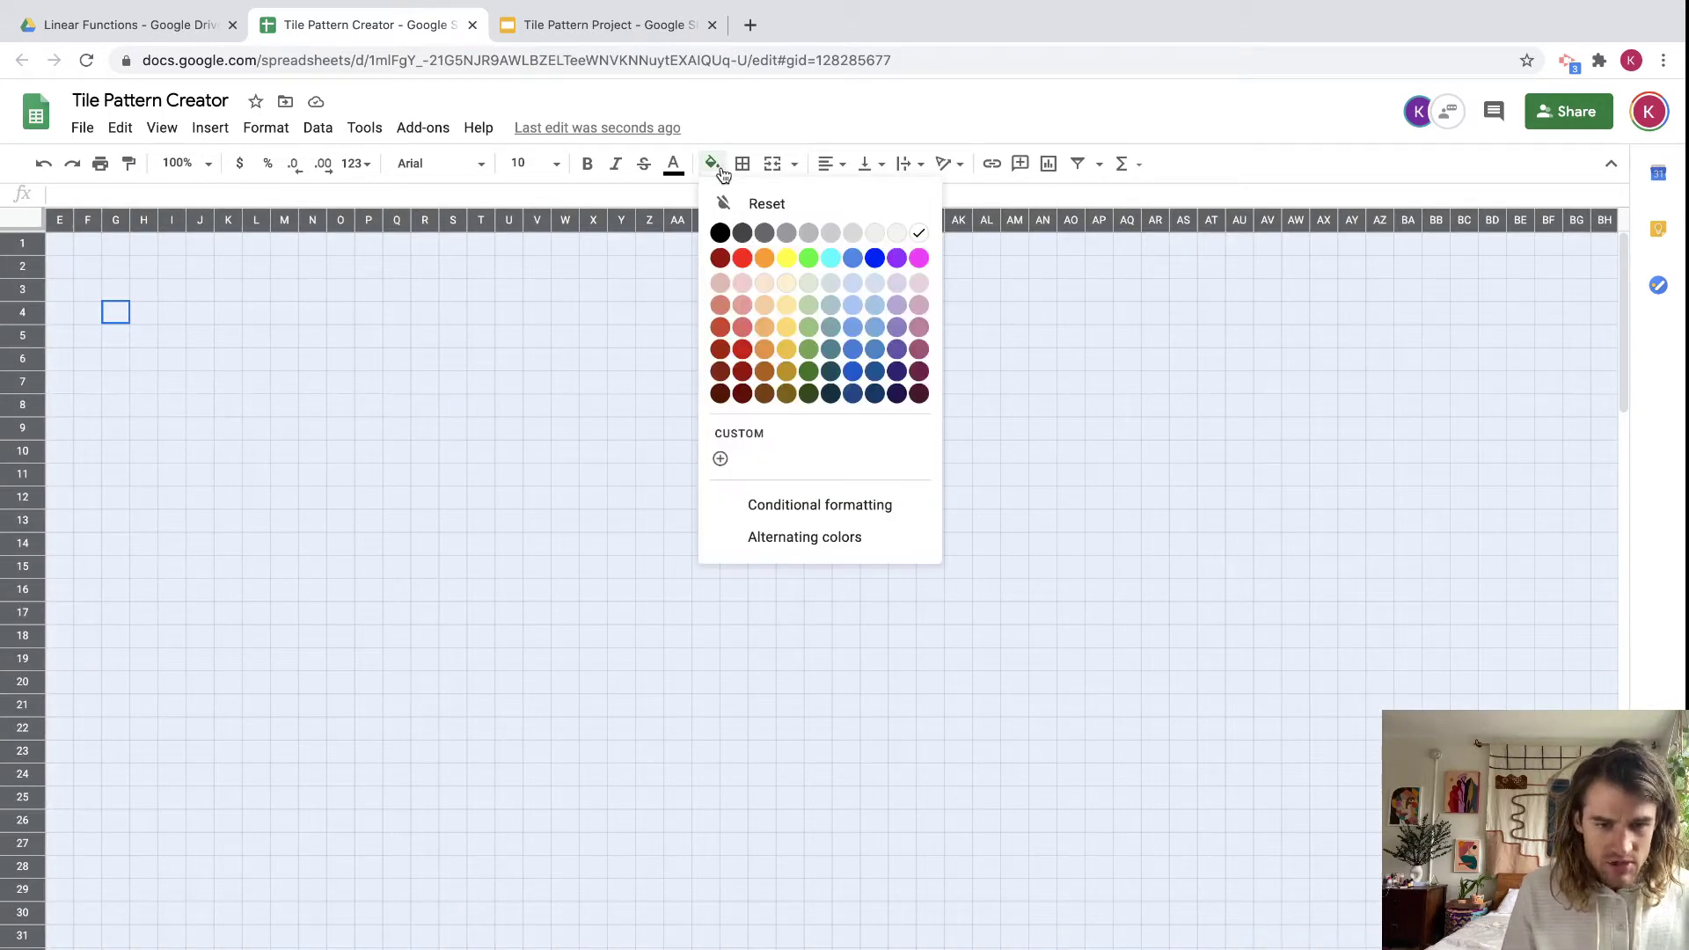
click(808, 283)
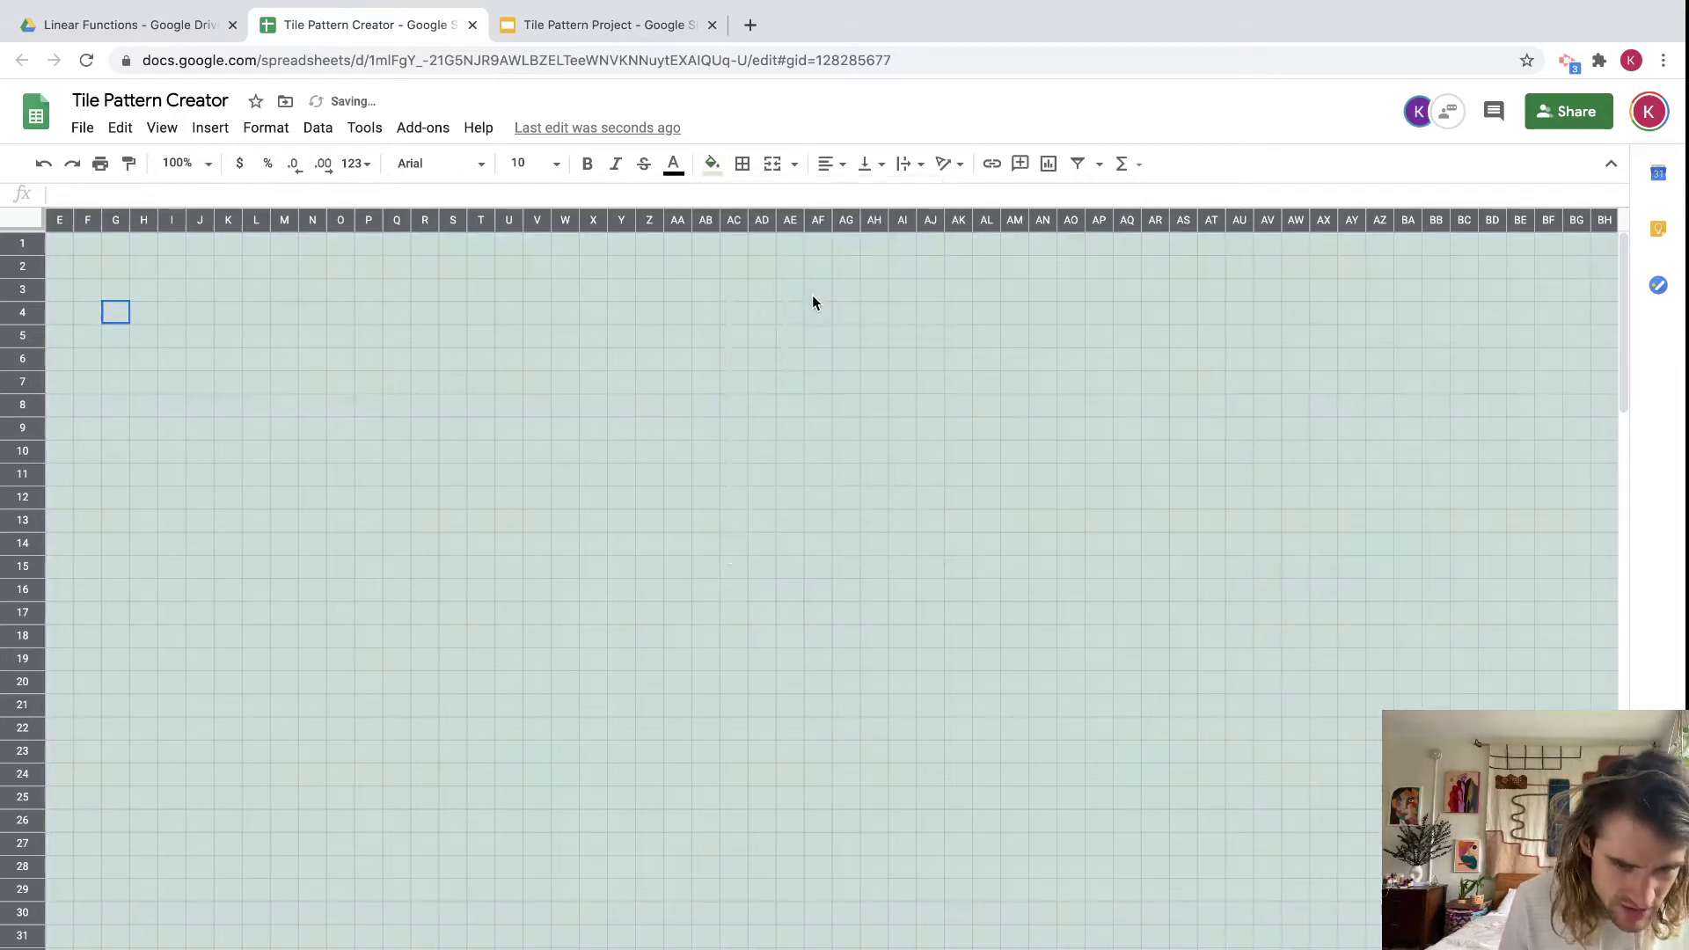
click(209, 404)
click(190, 316)
click(188, 389)
click(172, 360)
click(160, 312)
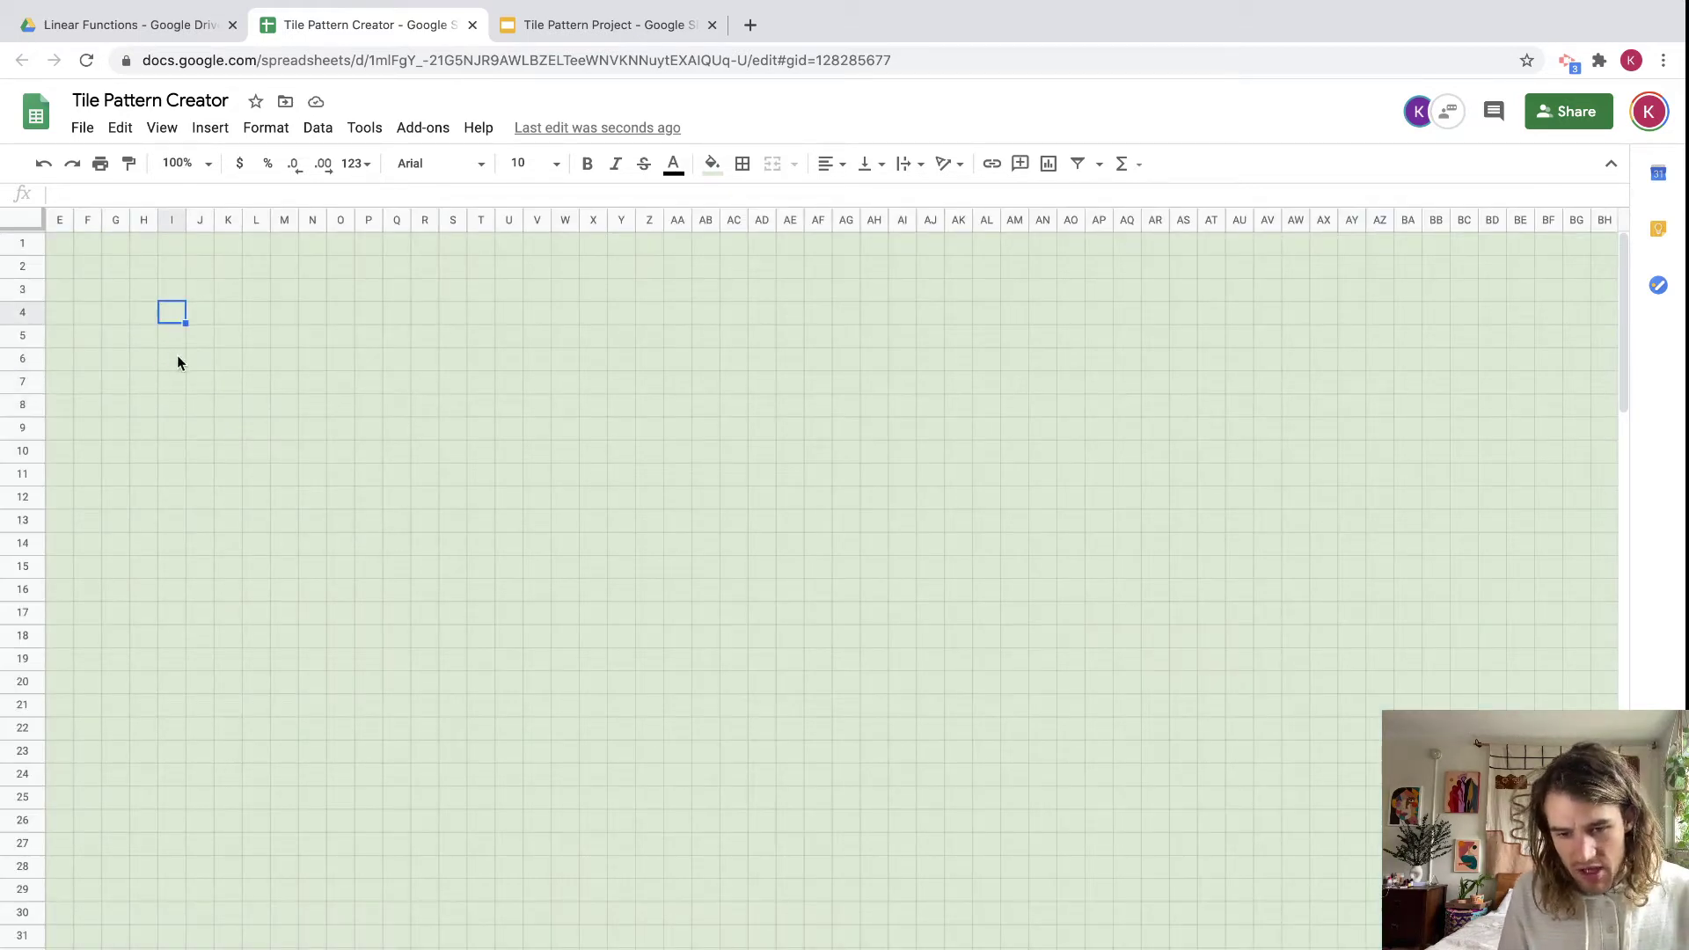
click(171, 338)
click(146, 356)
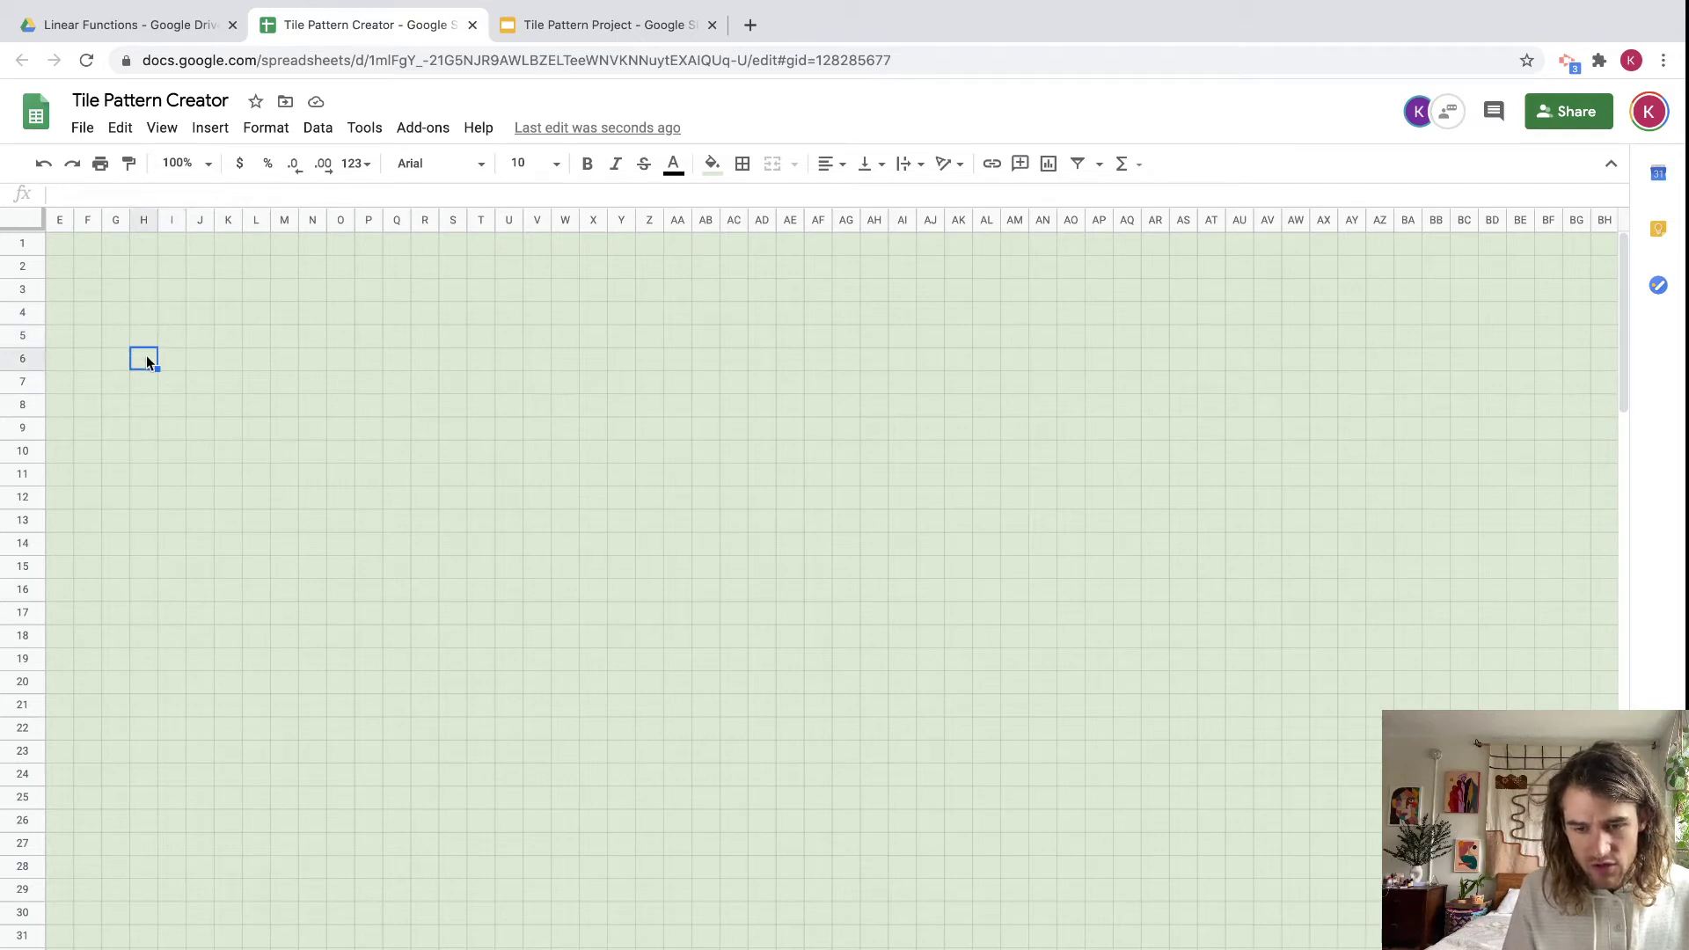
click(137, 405)
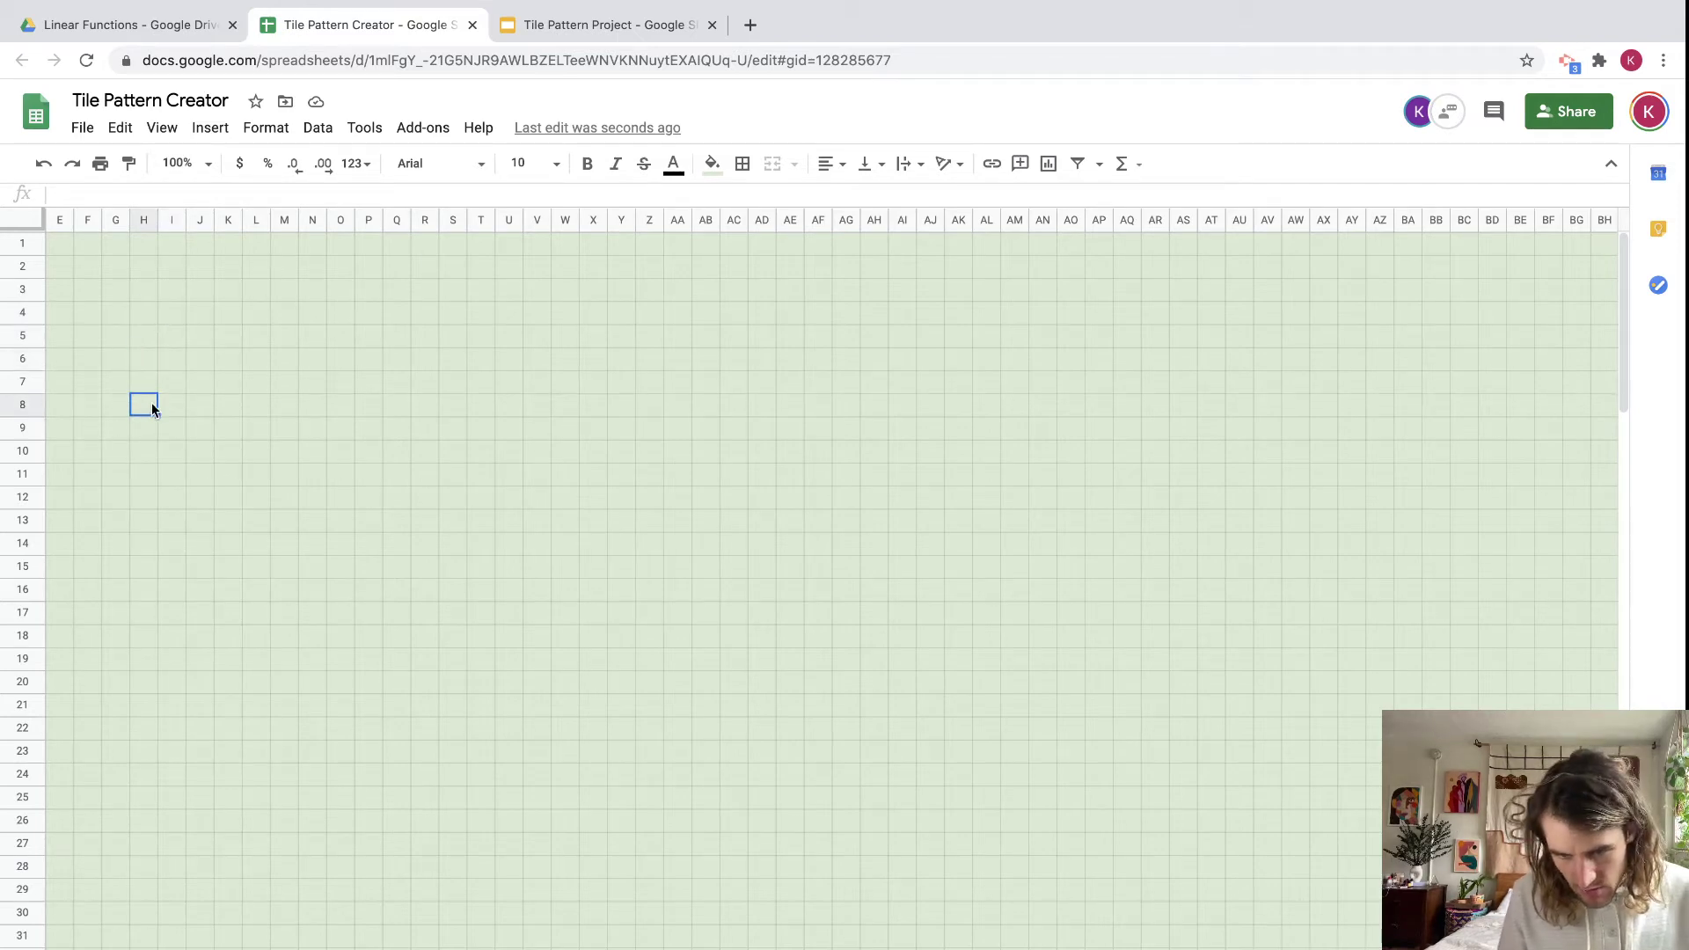
Fill cells G8 to I8 and I9 to I10 with the palest yellow to form the pattern's horizontal and vertical arms.
drag(115, 407, 170, 410)
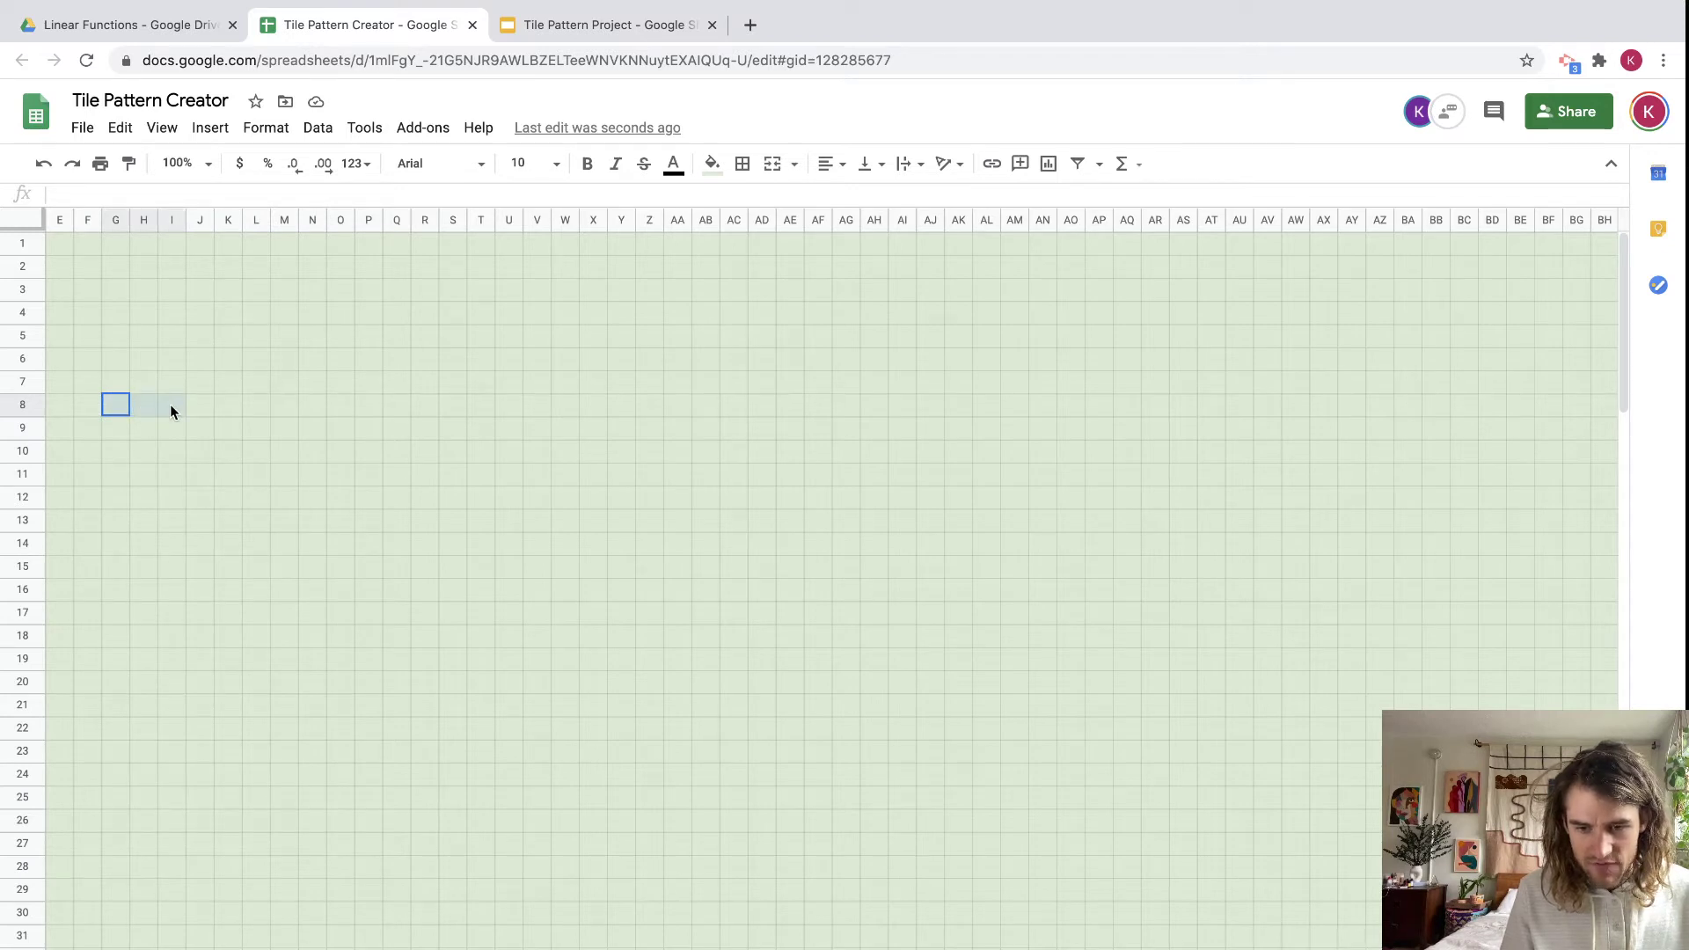
click(715, 168)
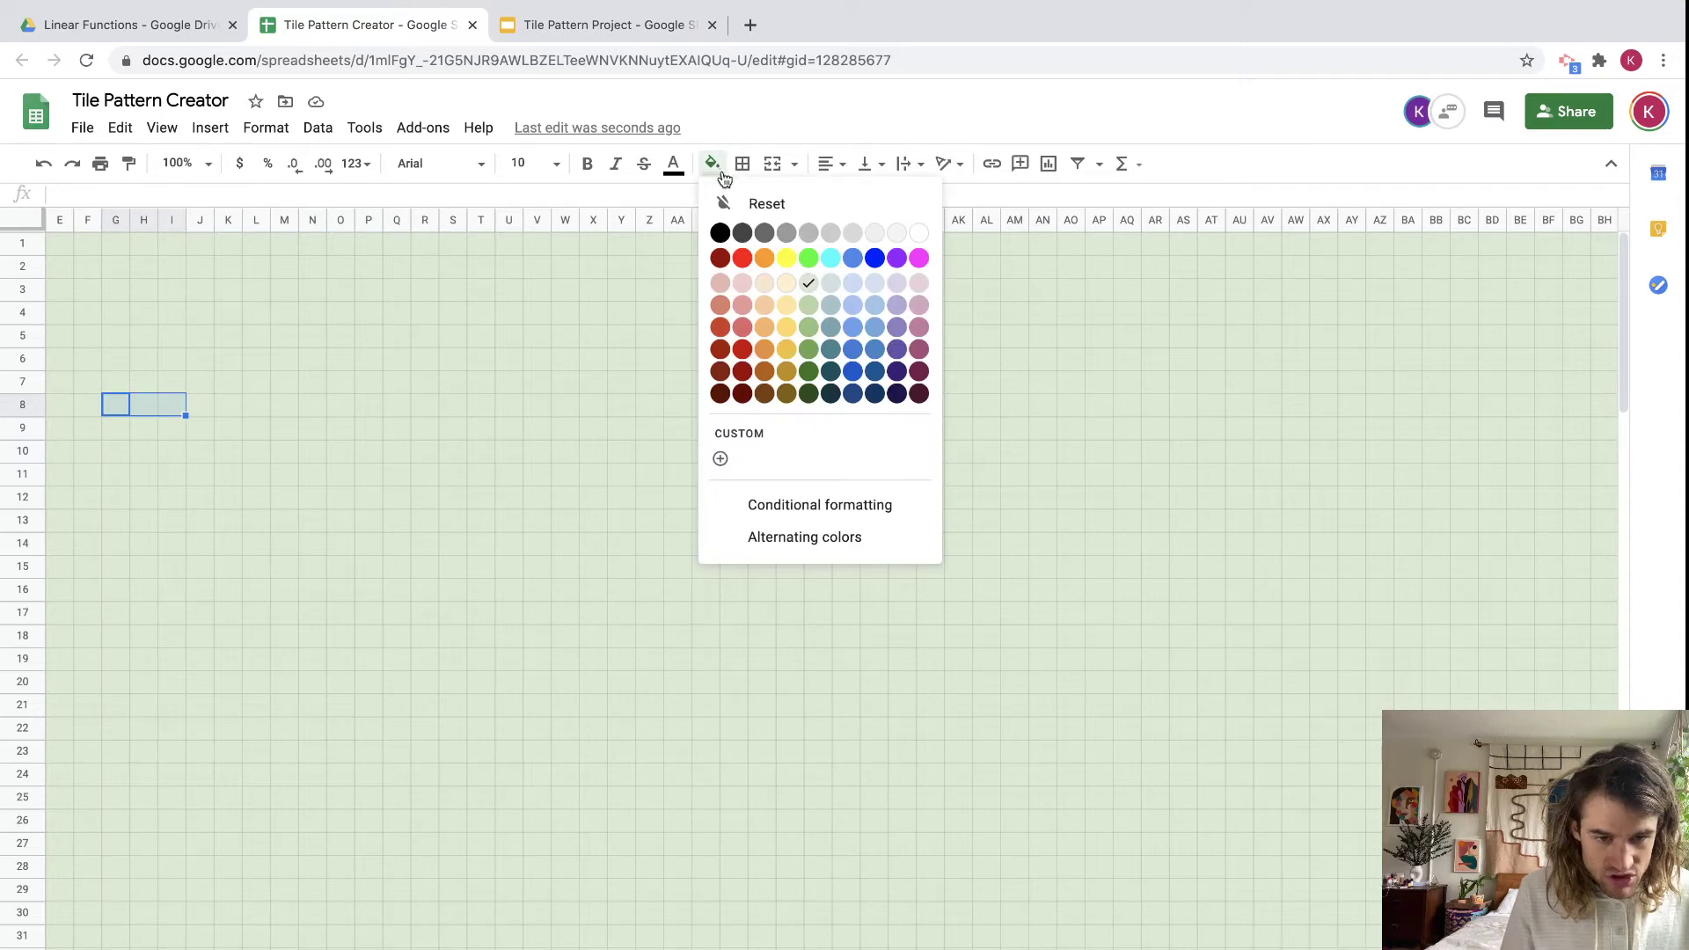
click(787, 283)
mouse_move(179, 436)
mouse_down()
mouse_move(167, 484)
mouse_move(167, 461)
mouse_up()
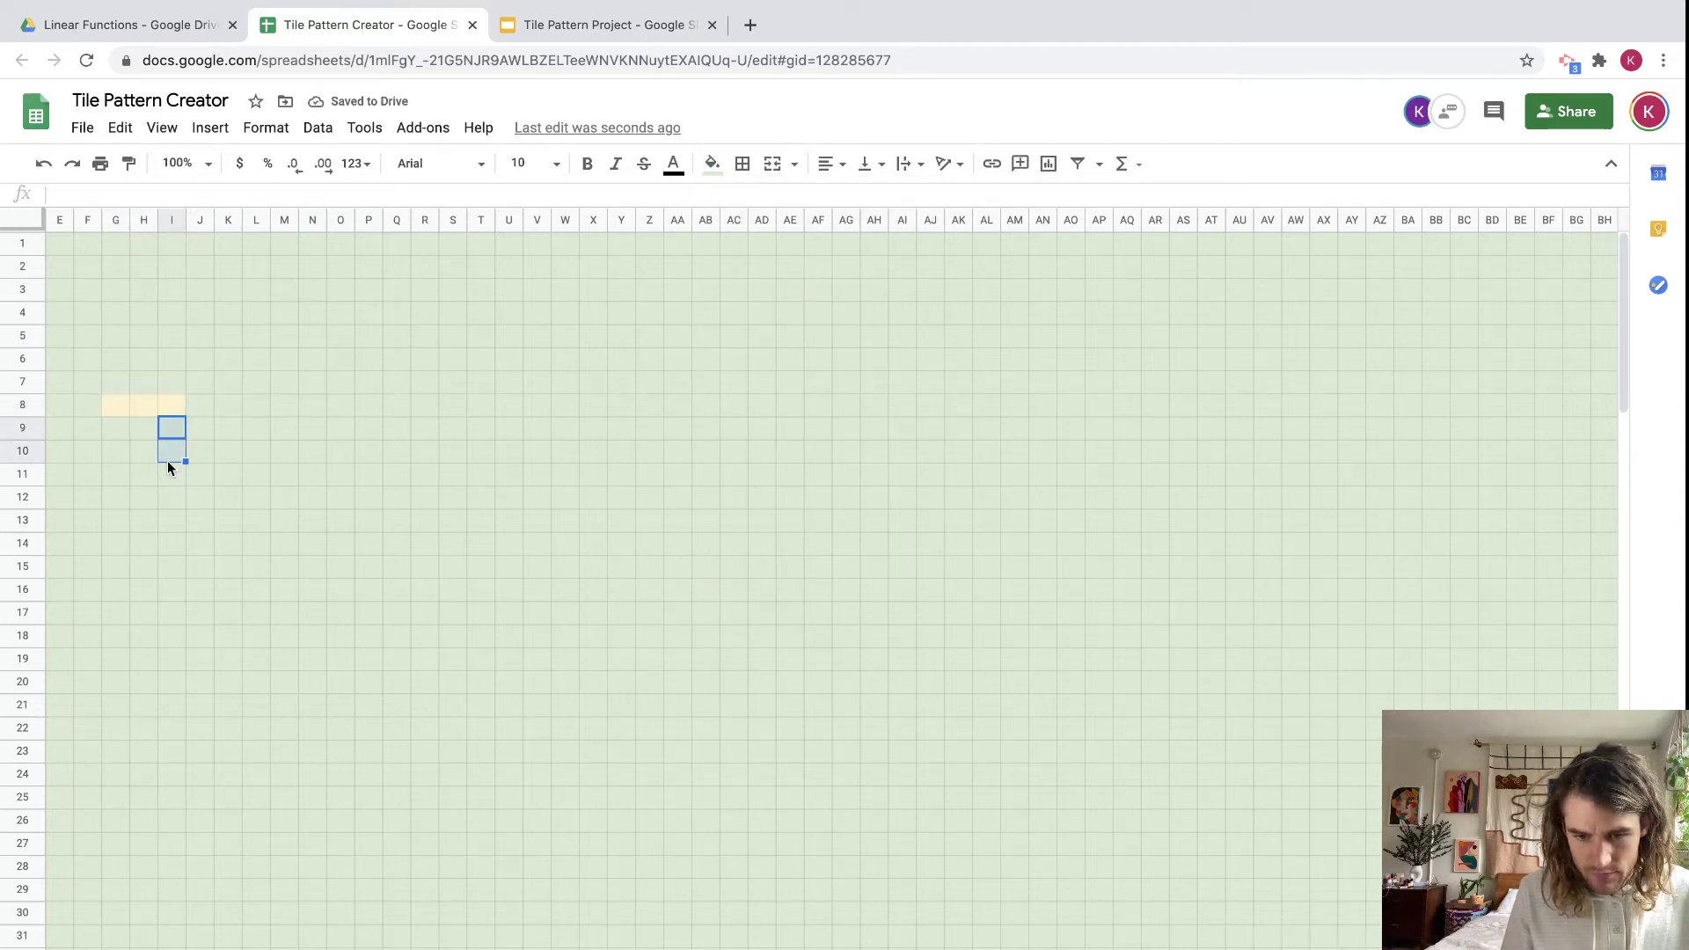
click(712, 163)
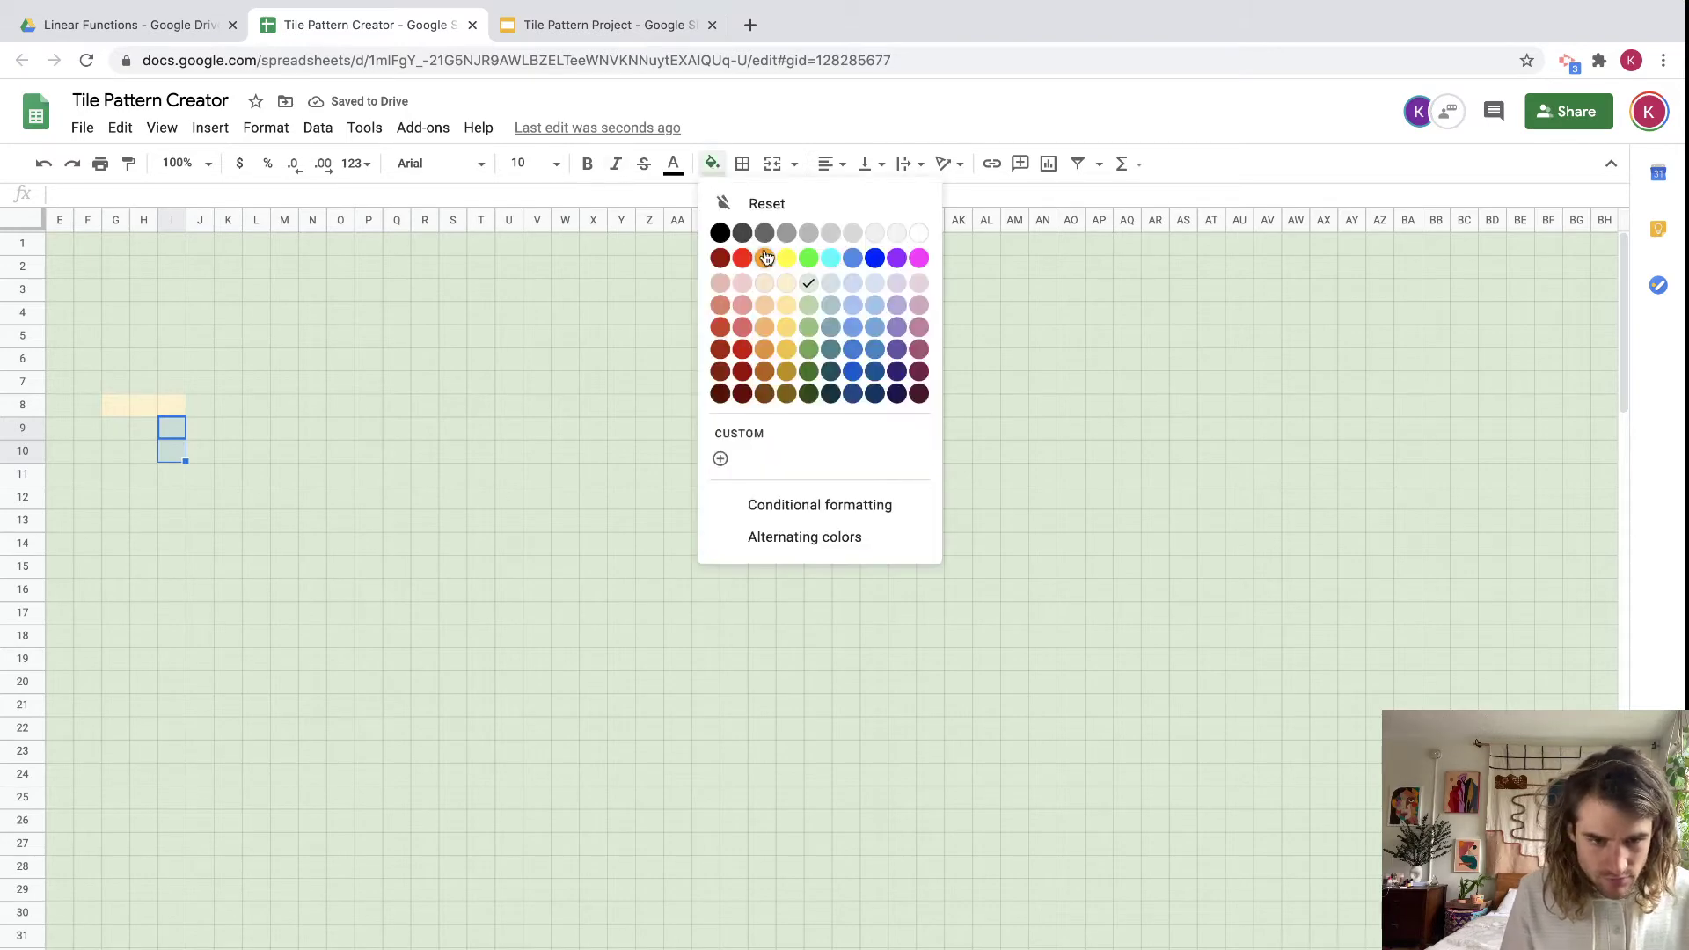
click(787, 283)
Extend the tile pattern diagonally by filling cells J7 and K6 with the same pale yellow.
click(204, 384)
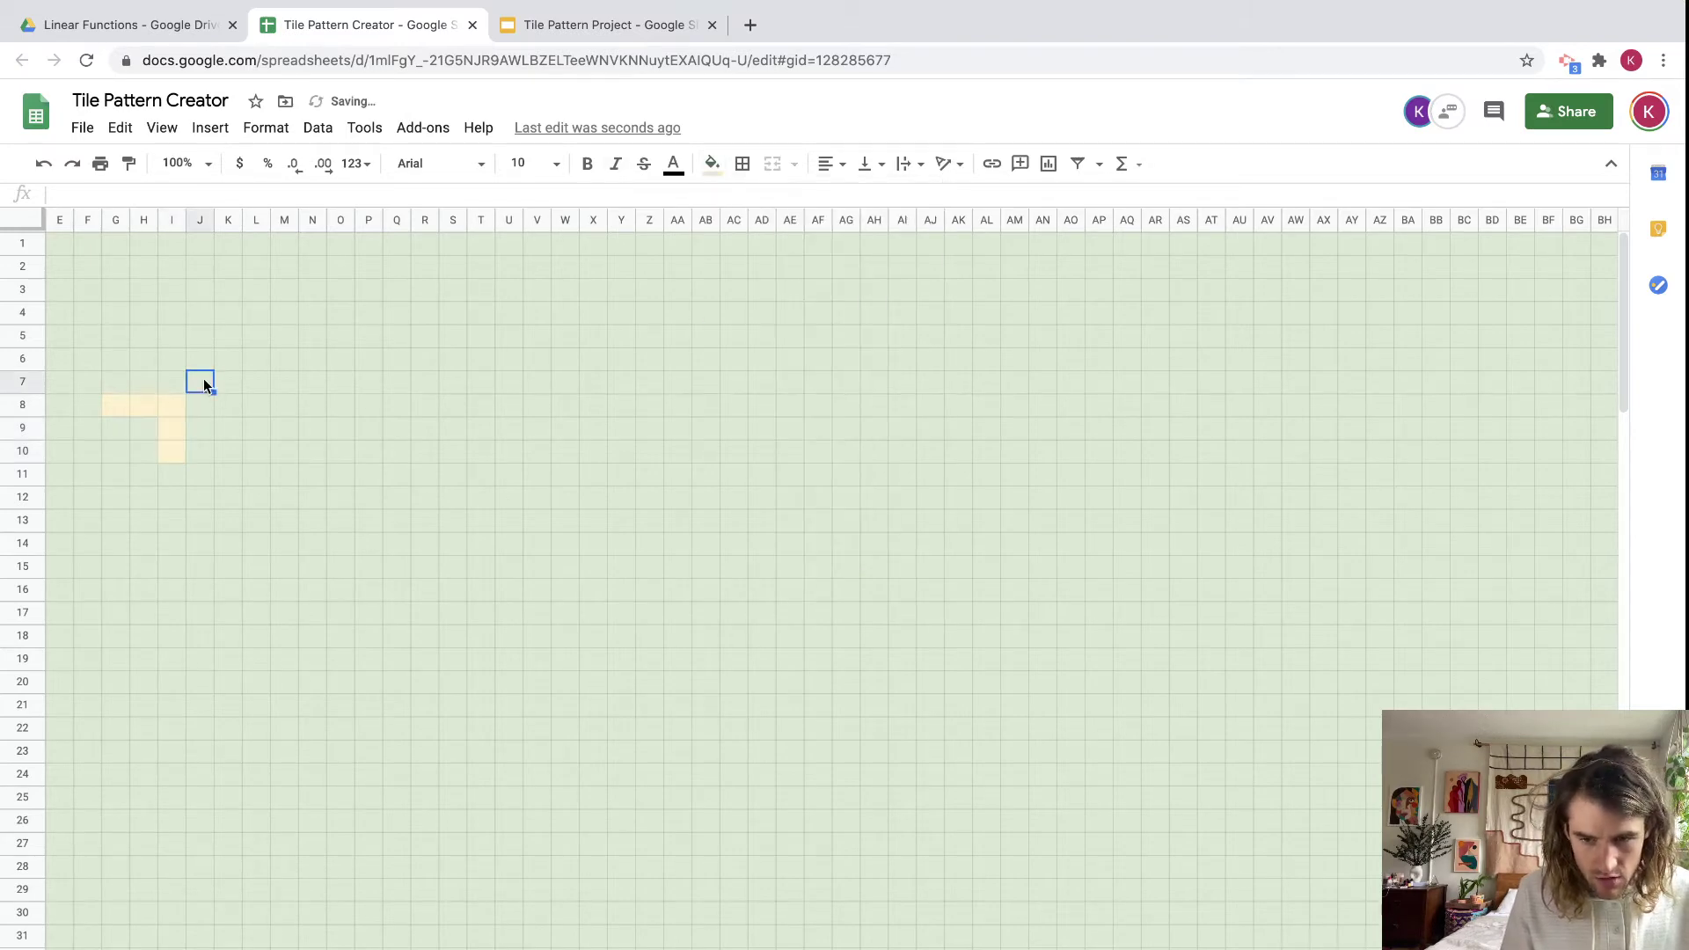
click(712, 163)
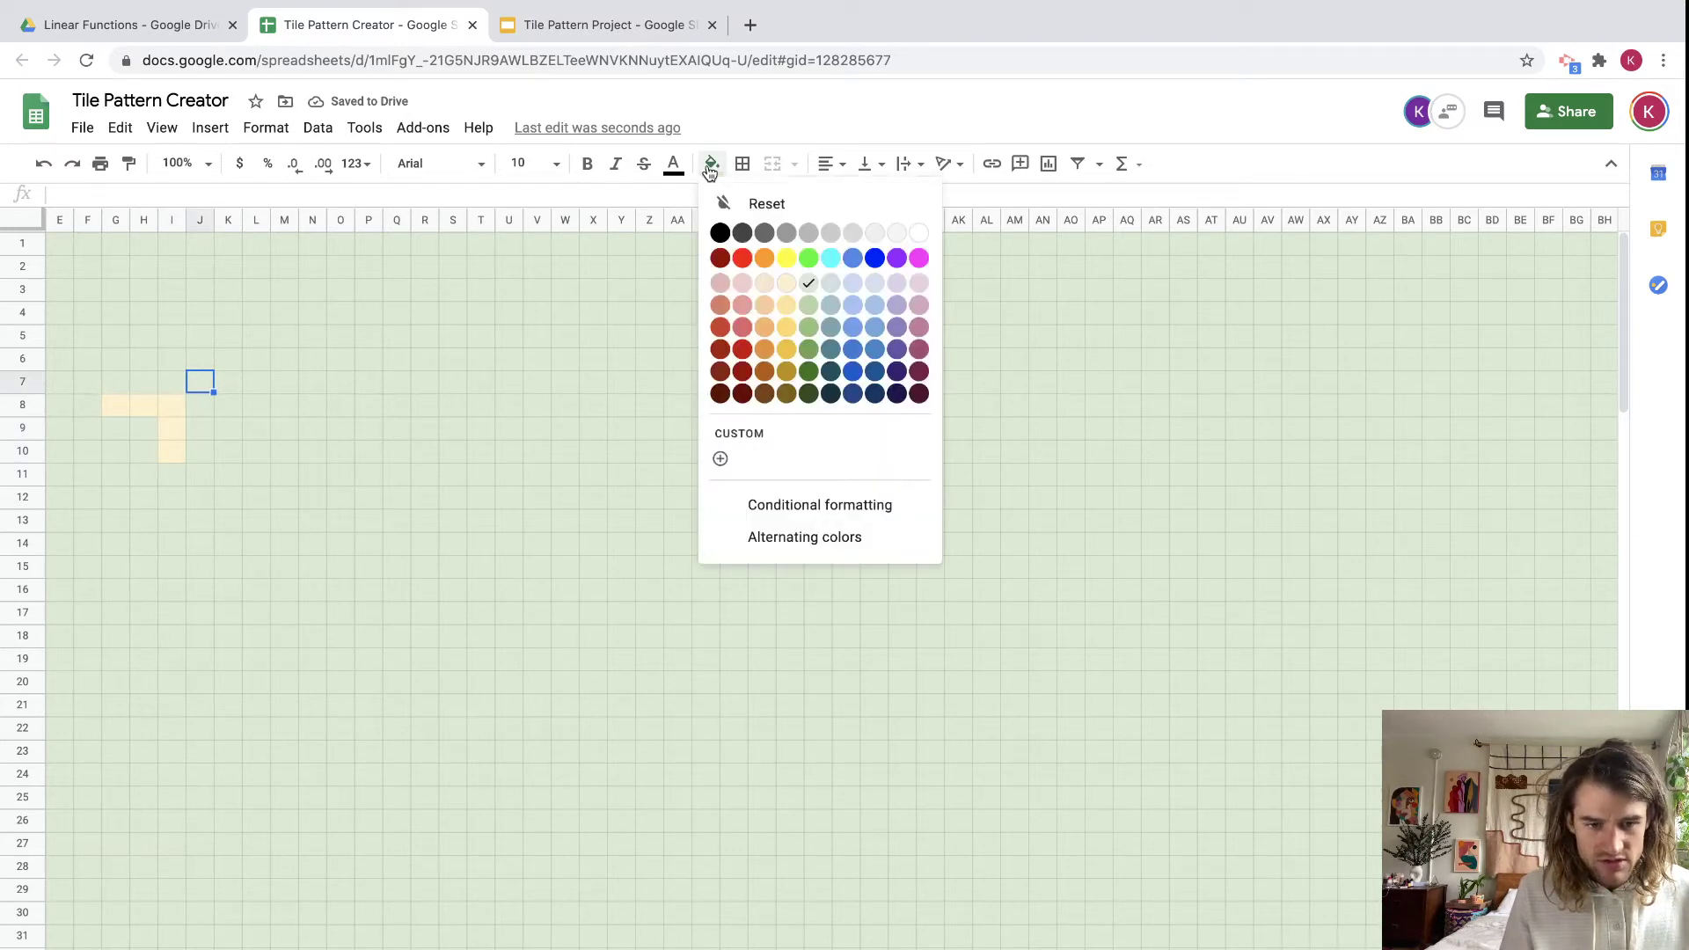
click(787, 281)
click(227, 358)
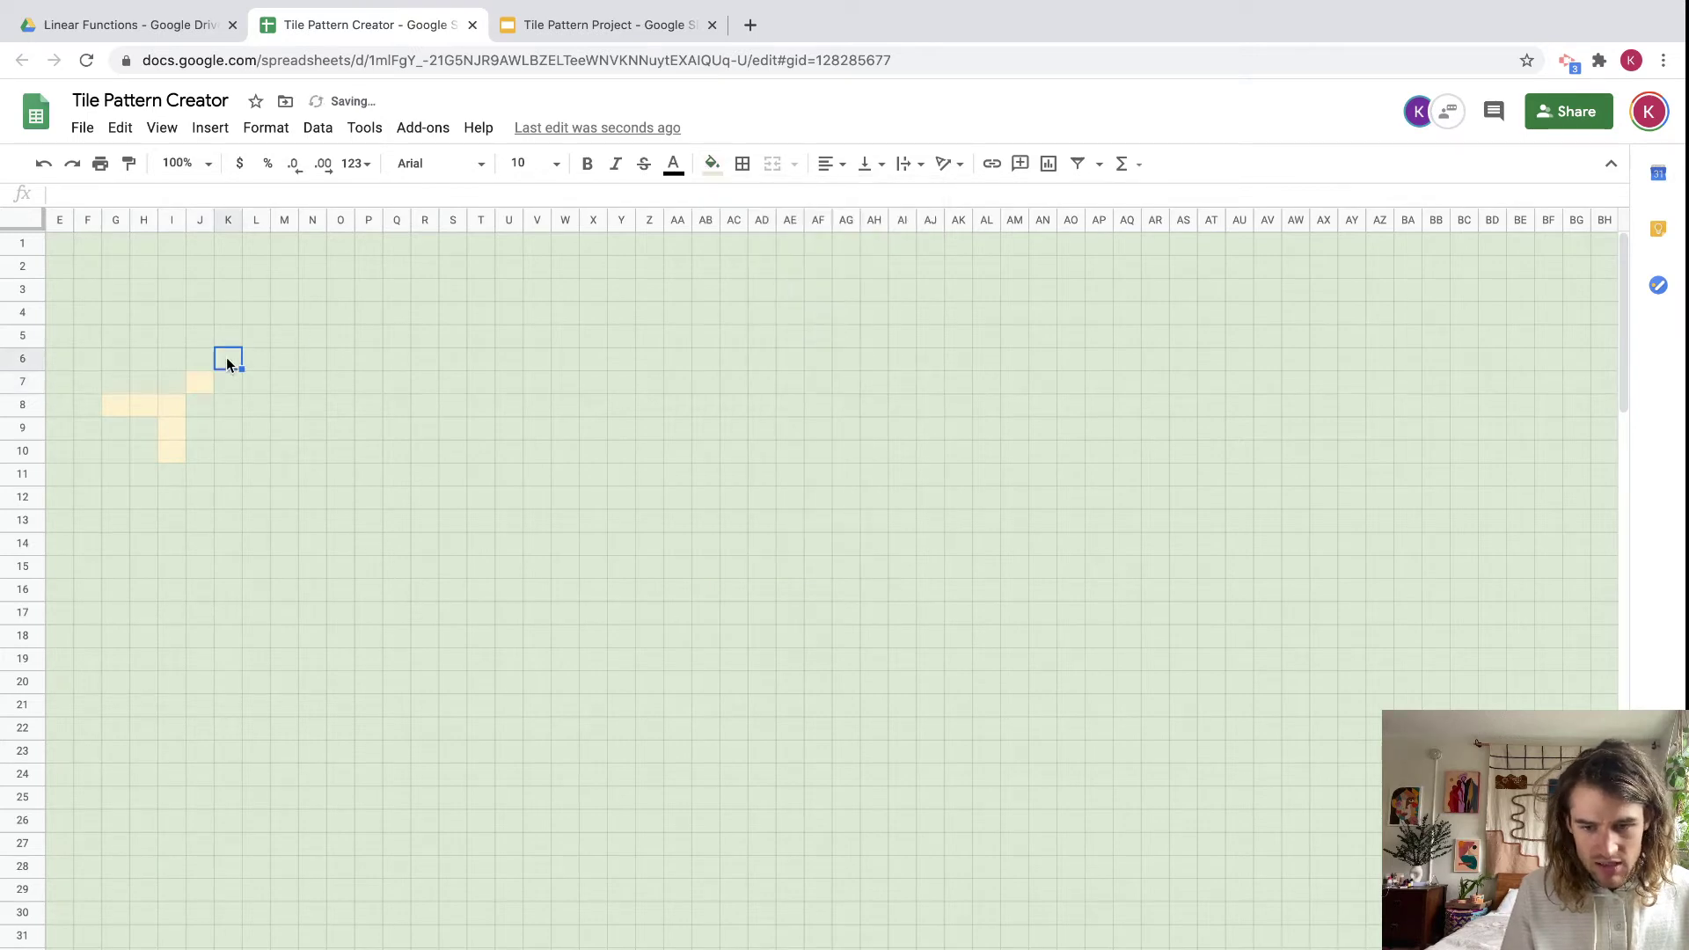
click(712, 166)
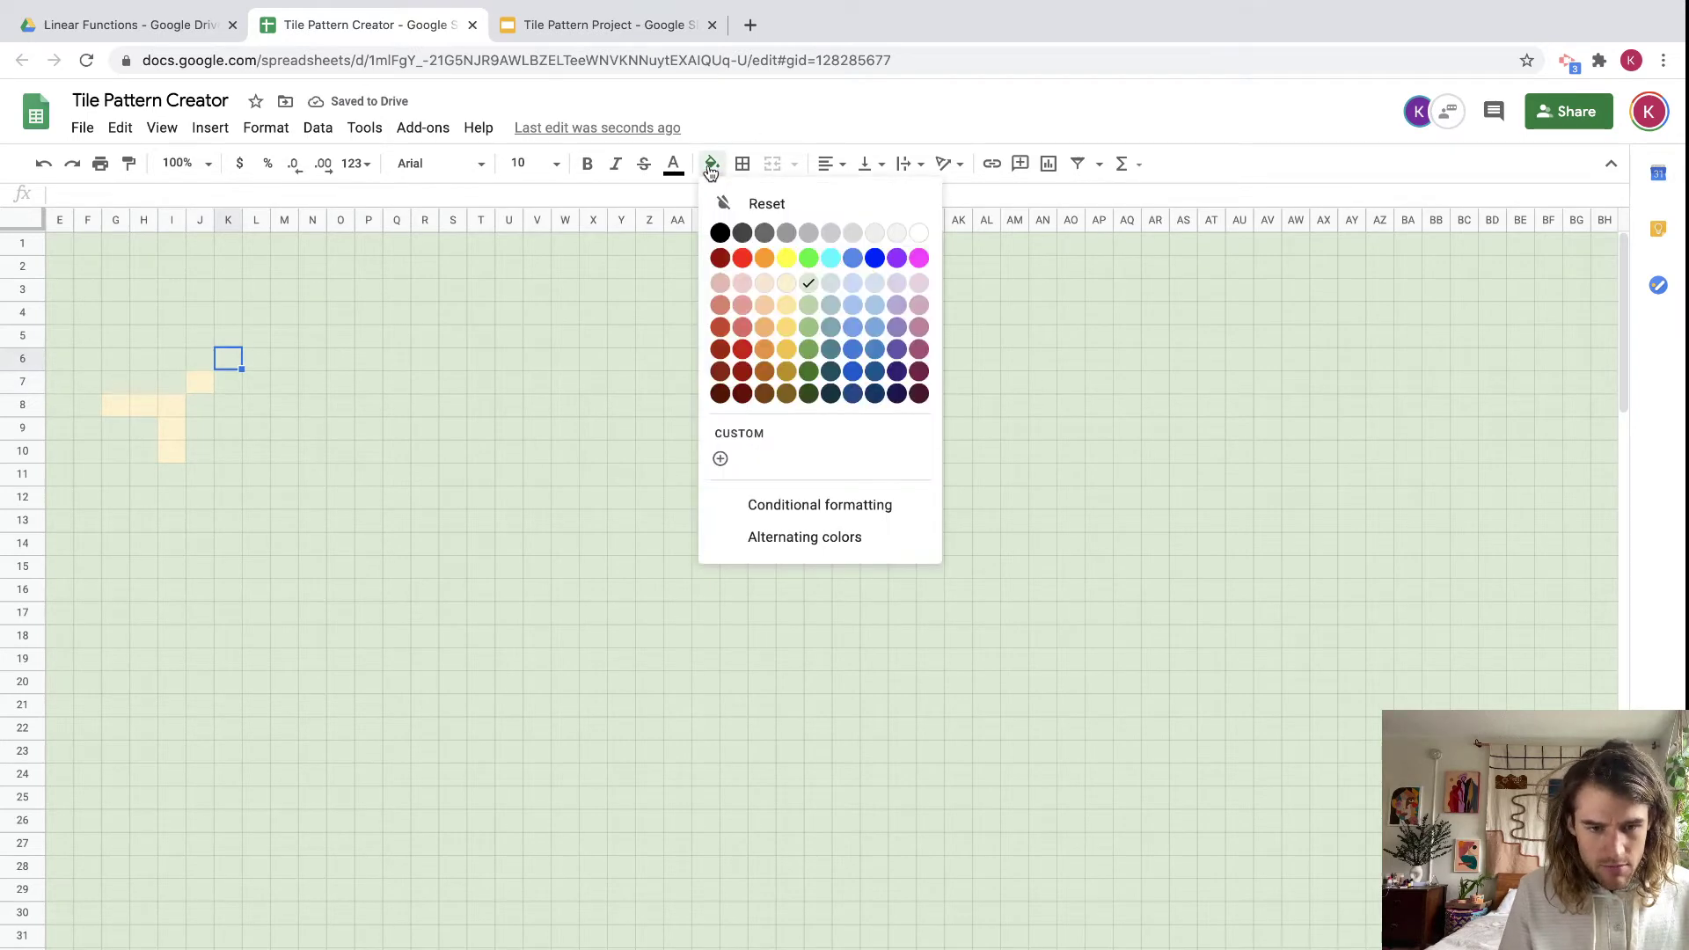
click(787, 282)
click(283, 543)
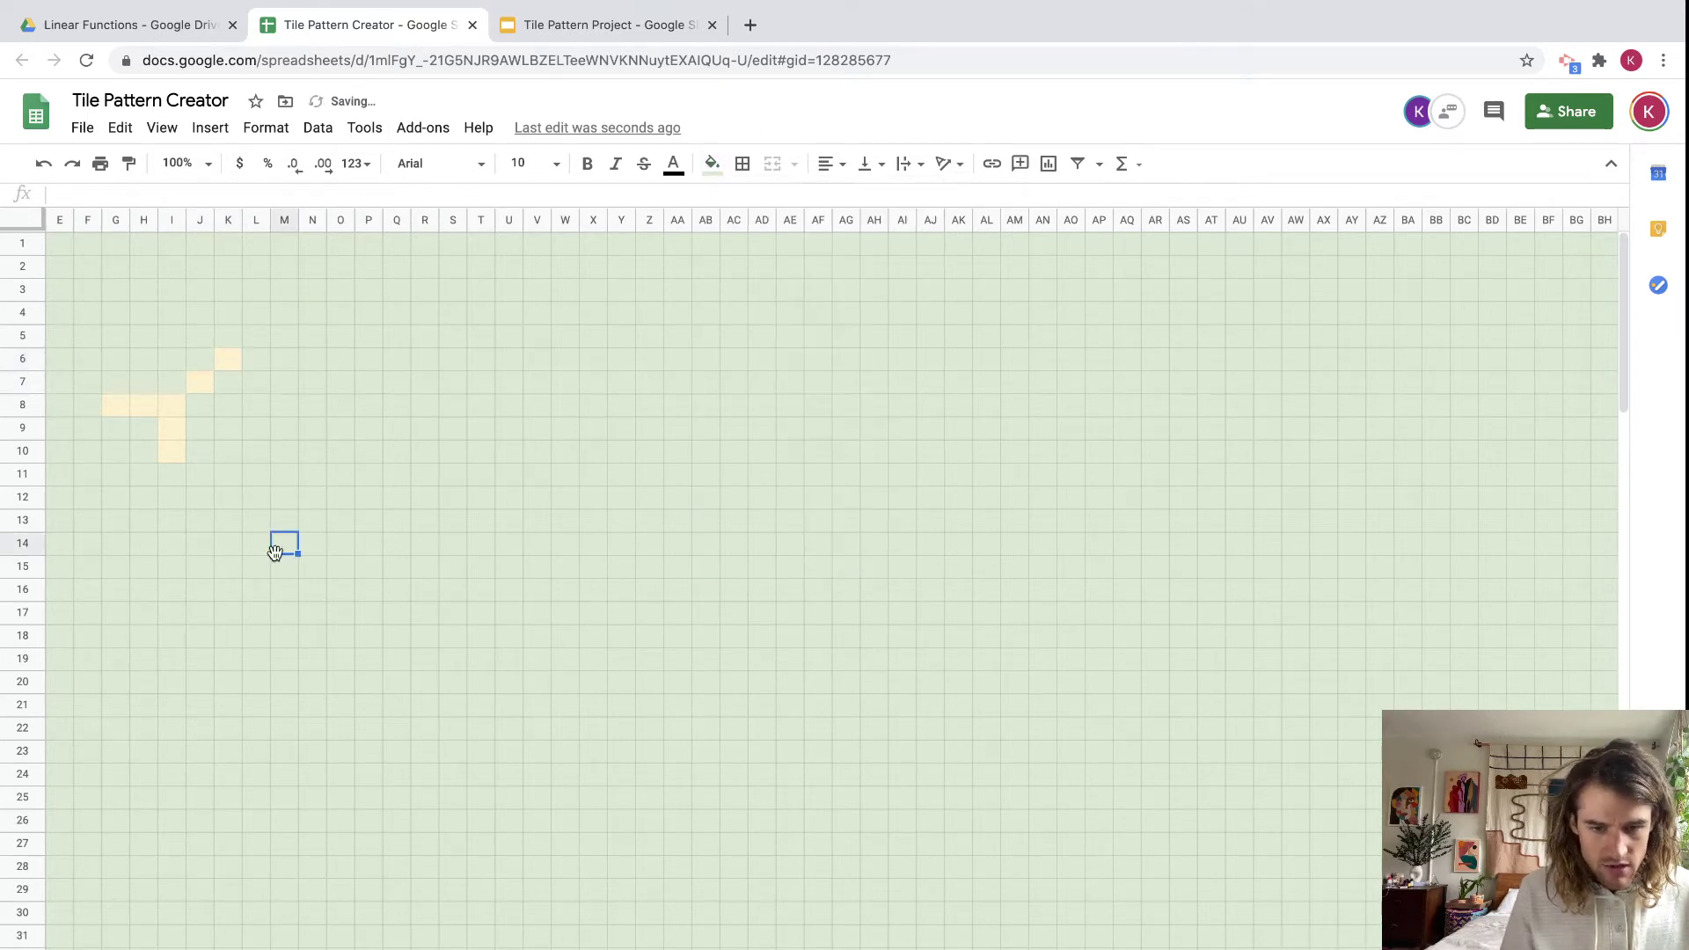
Label the tile pattern "Figure 1" in cell H12 beneath it.
click(136, 495)
click(174, 498)
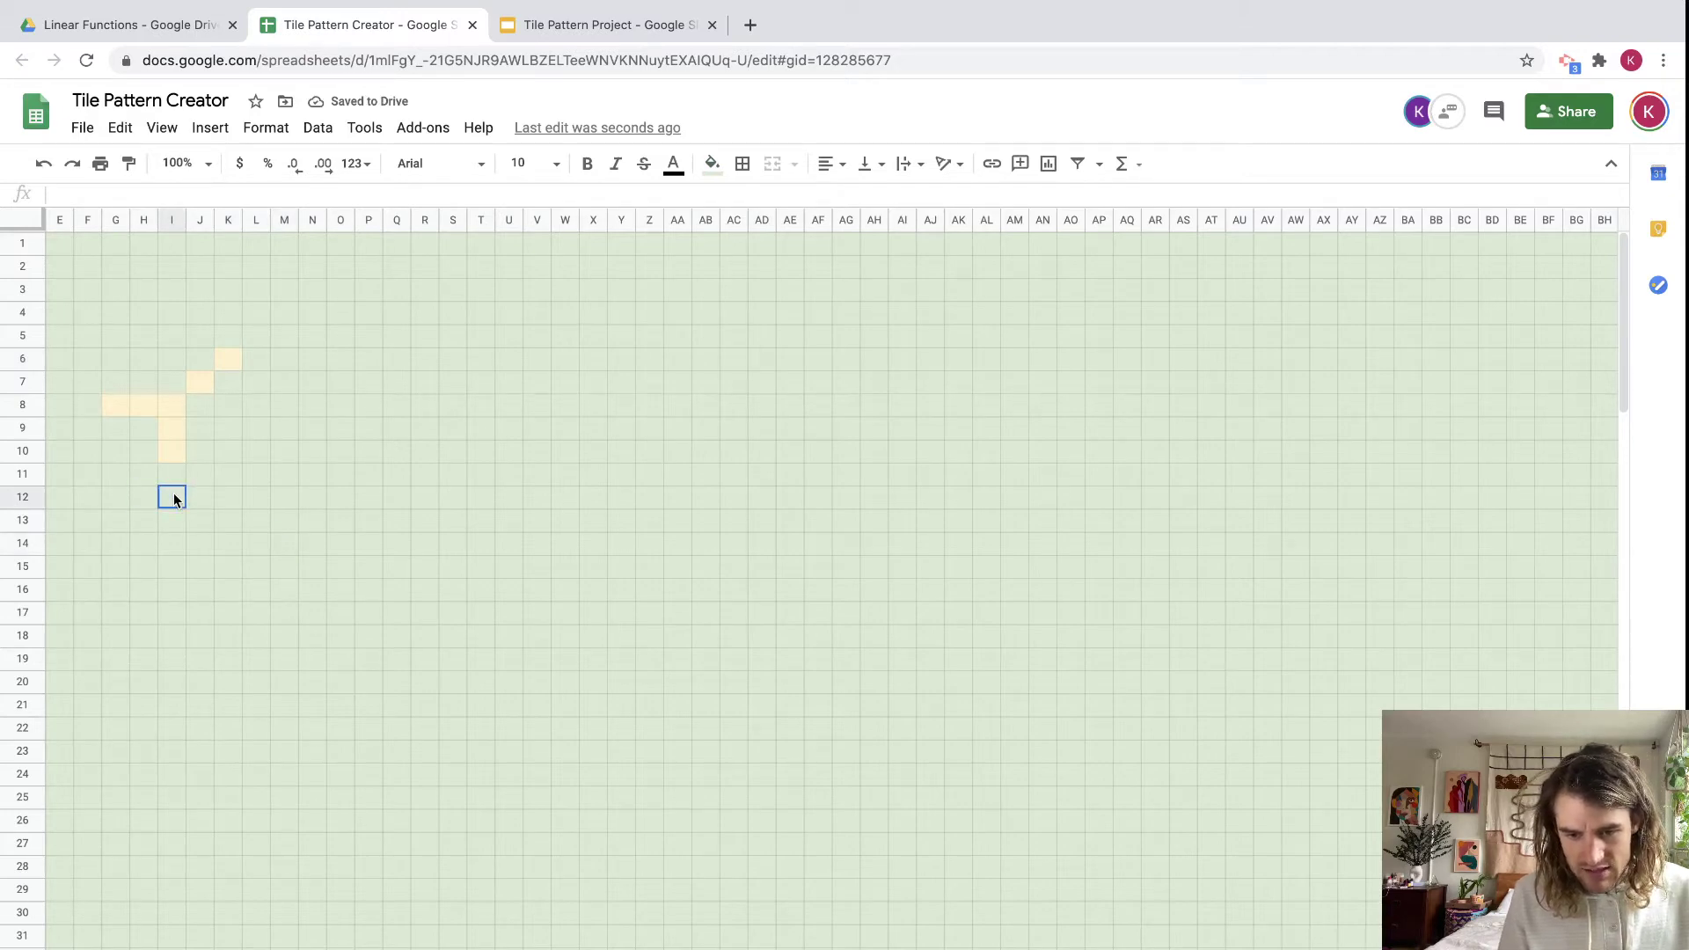
click(145, 497)
text(Fi)
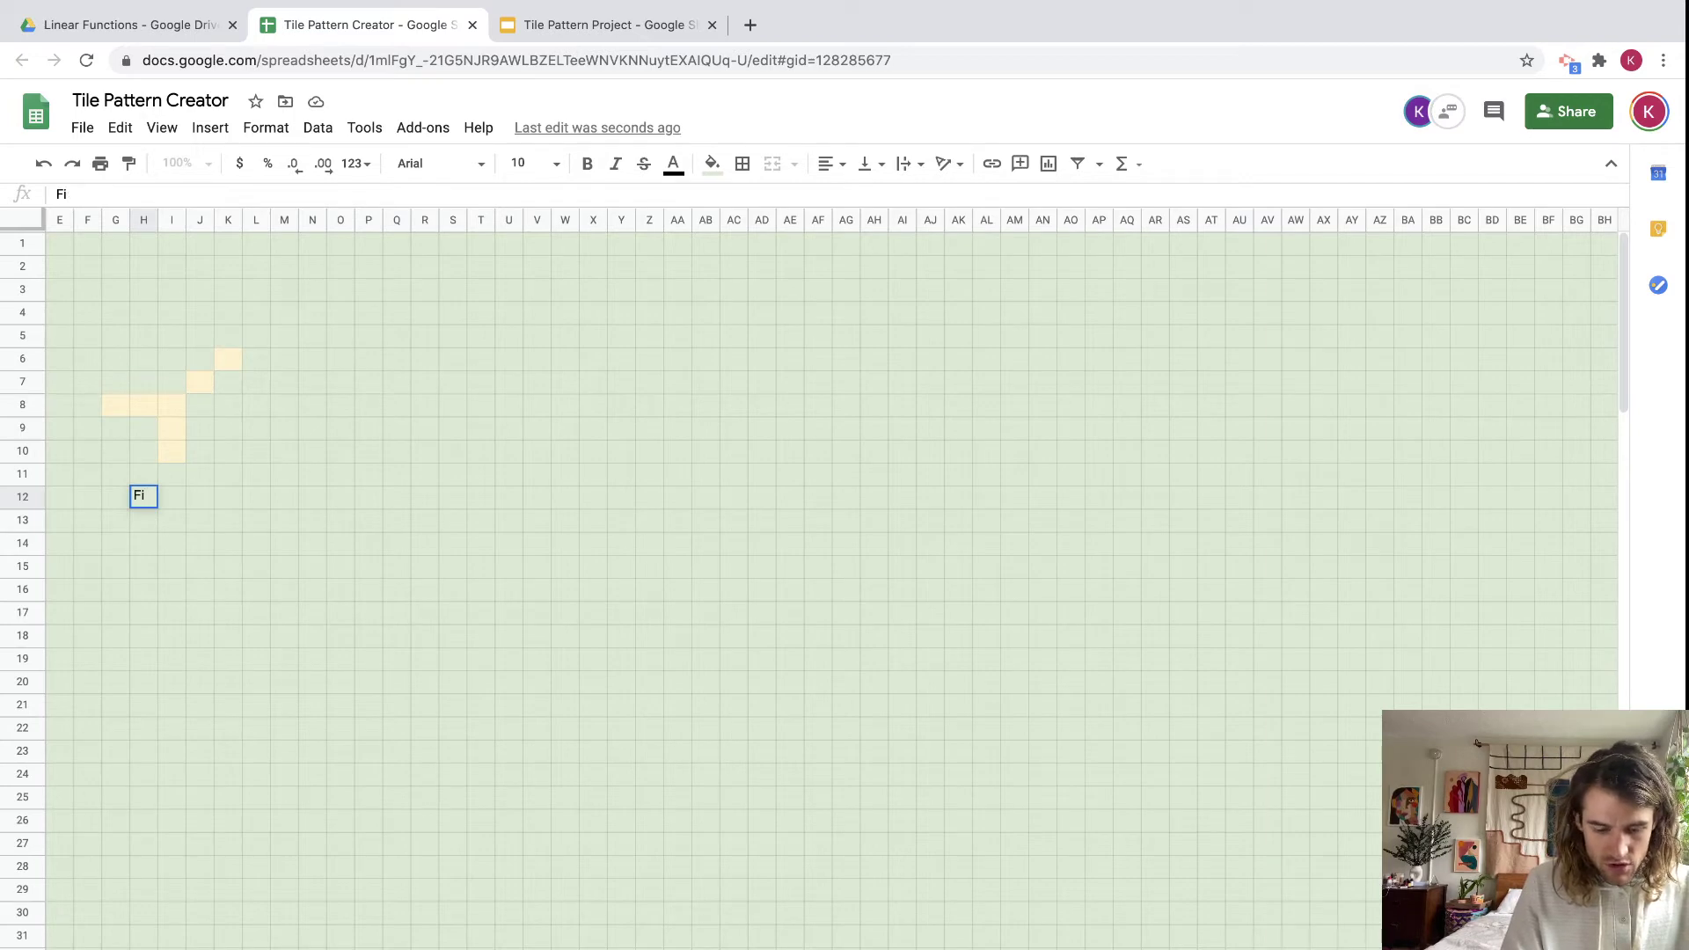
text(ugure 1)
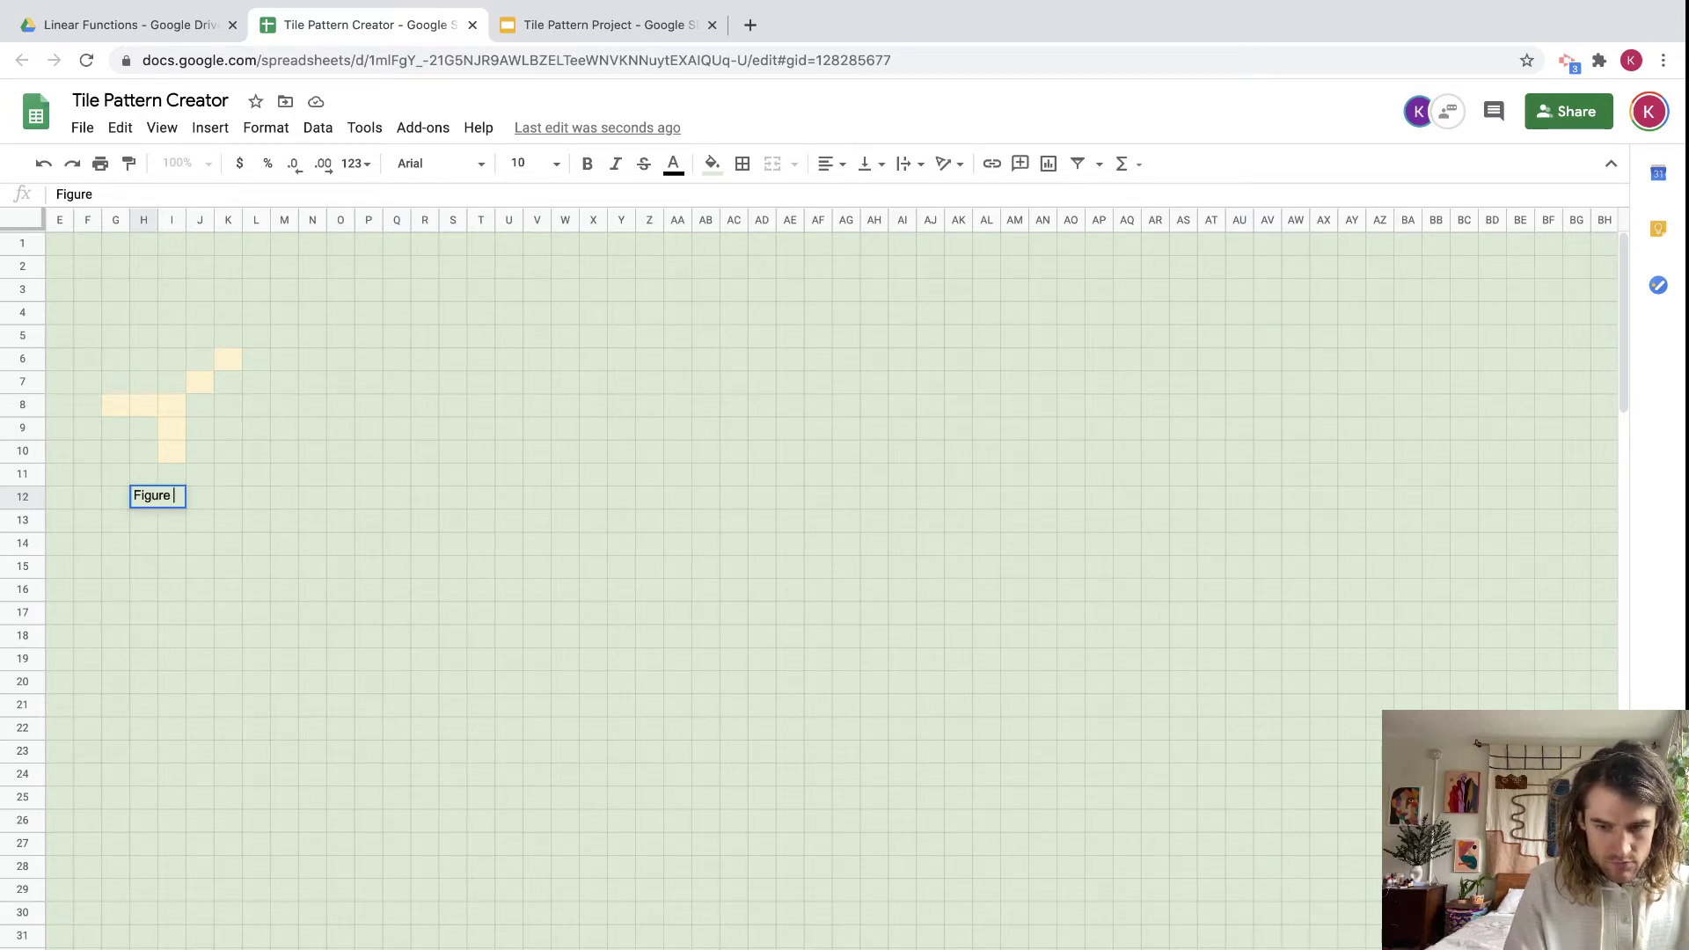
key(Return)
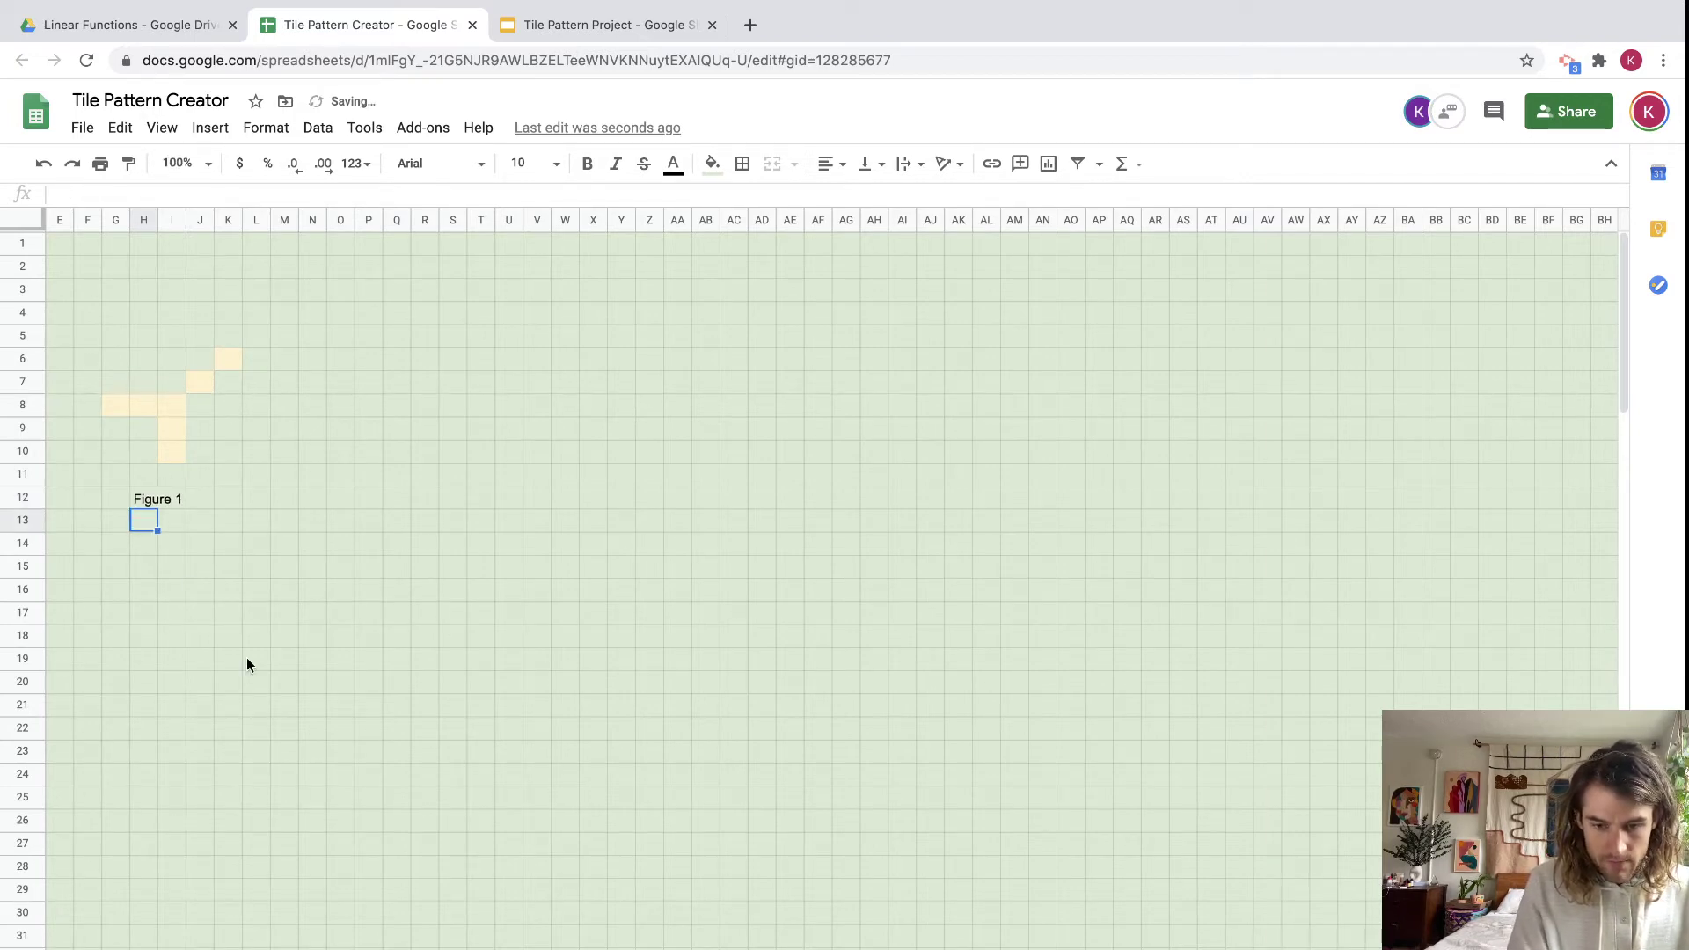
Fill cells P9 to S9 and S9 to S12 with the palest yellow to form the second figure's horizontal and vertical arms.
click(282, 549)
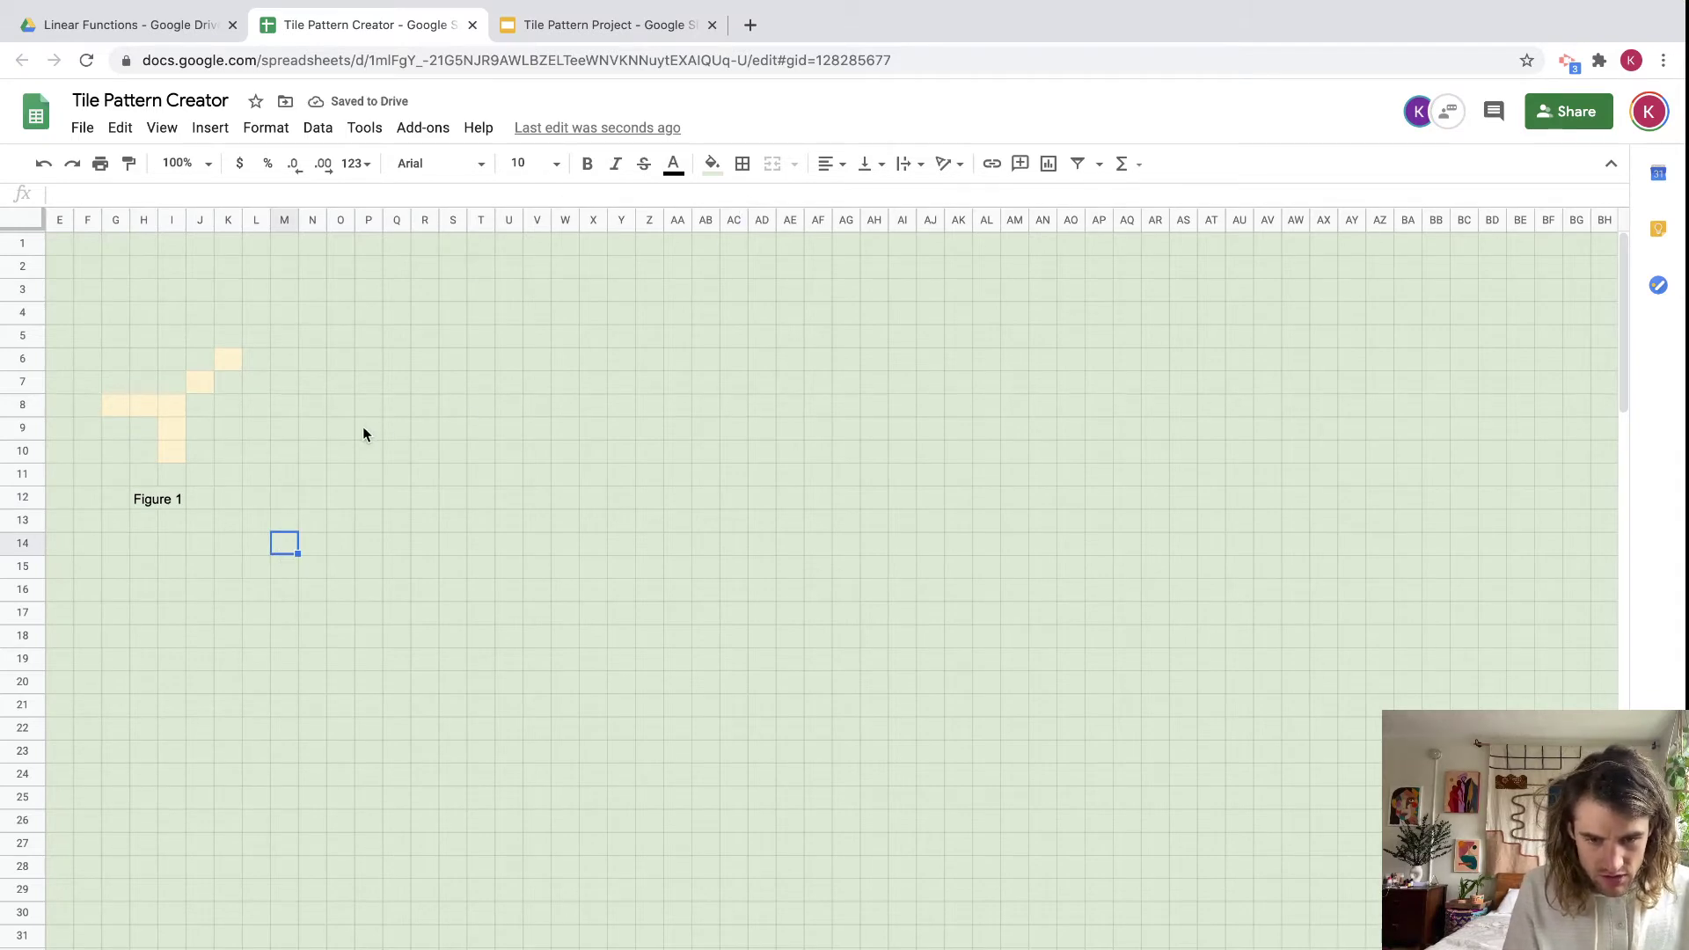
drag(367, 427, 454, 431)
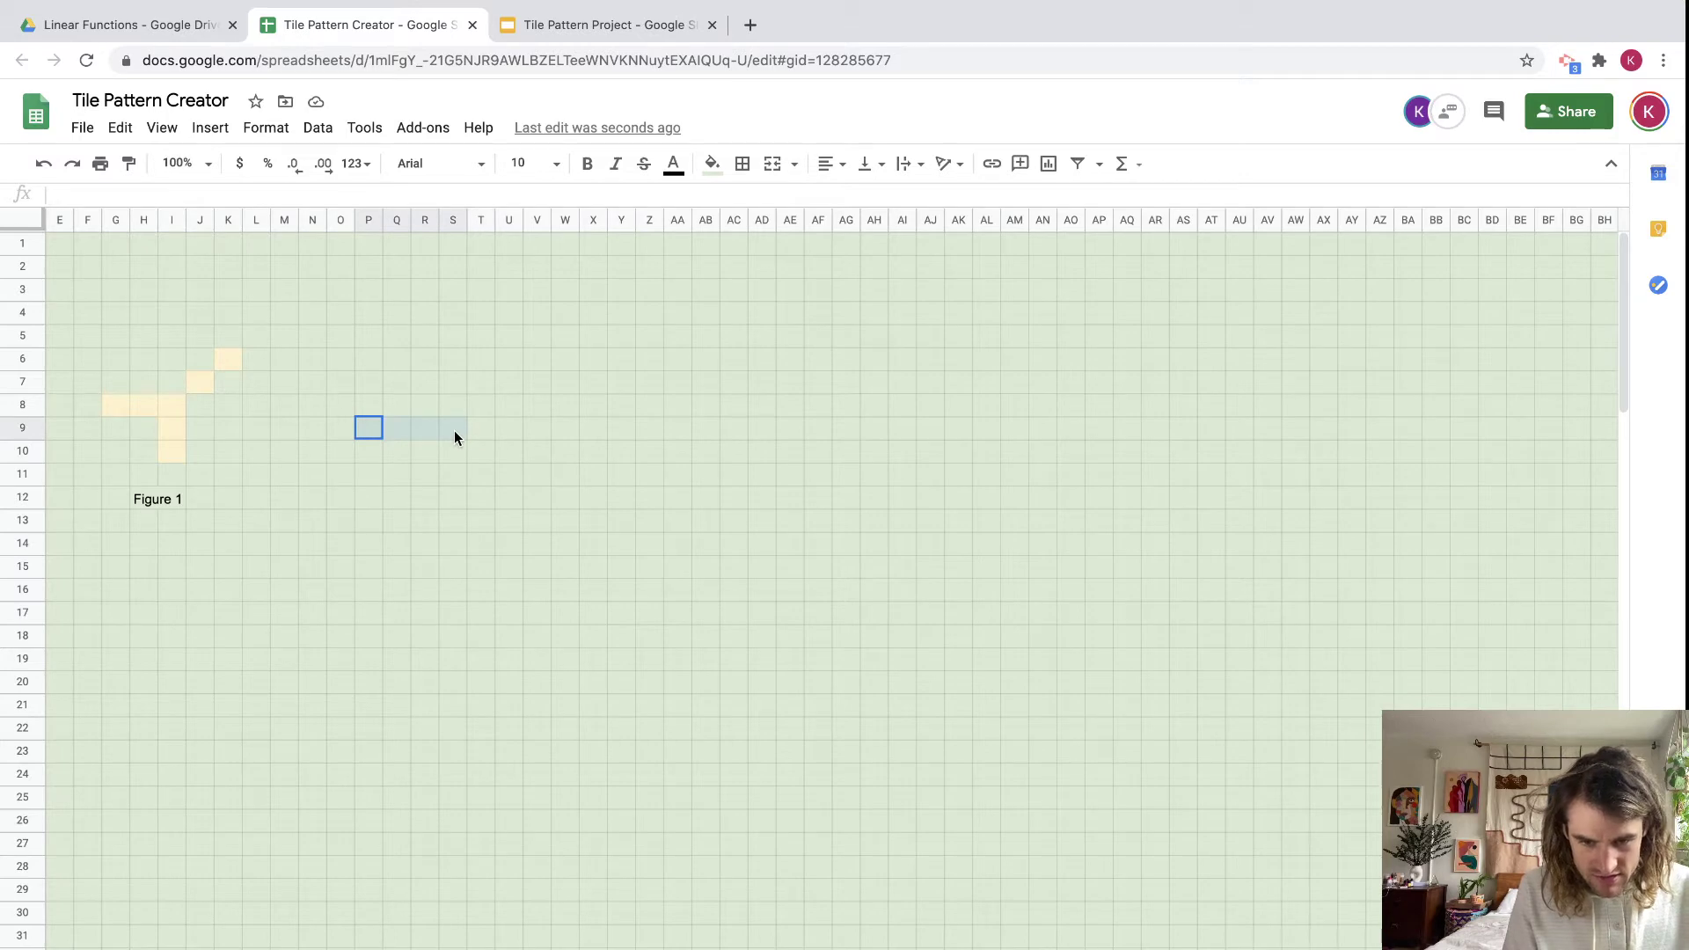
click(713, 163)
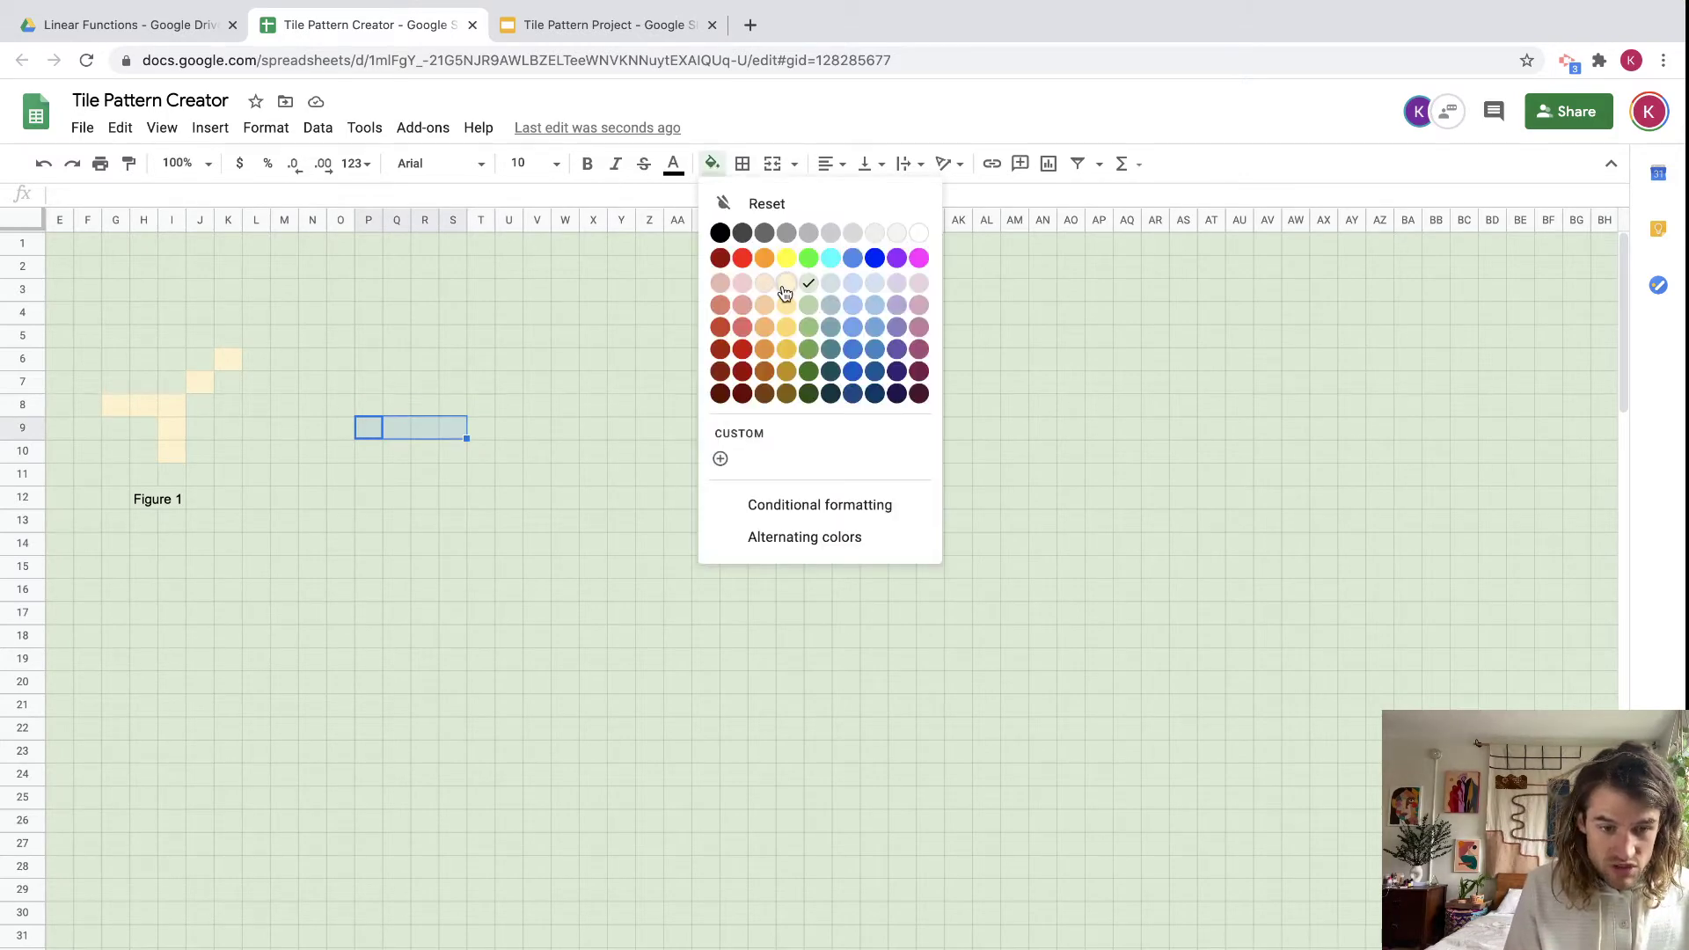
click(784, 288)
drag(451, 428, 457, 507)
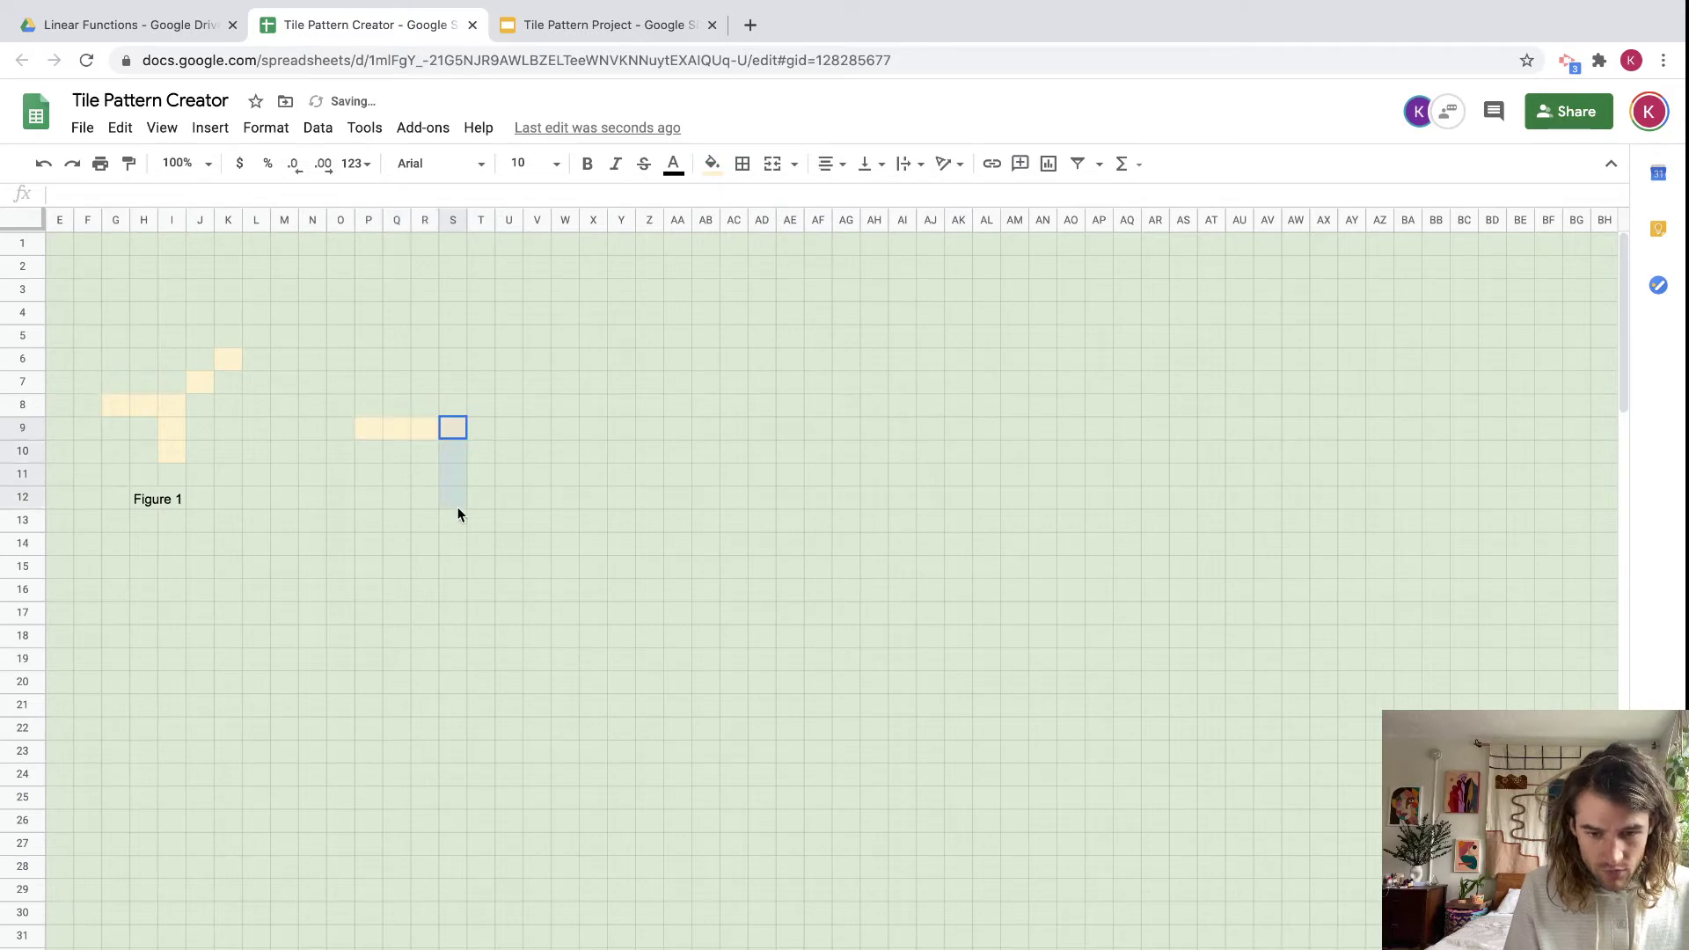
click(712, 163)
click(771, 283)
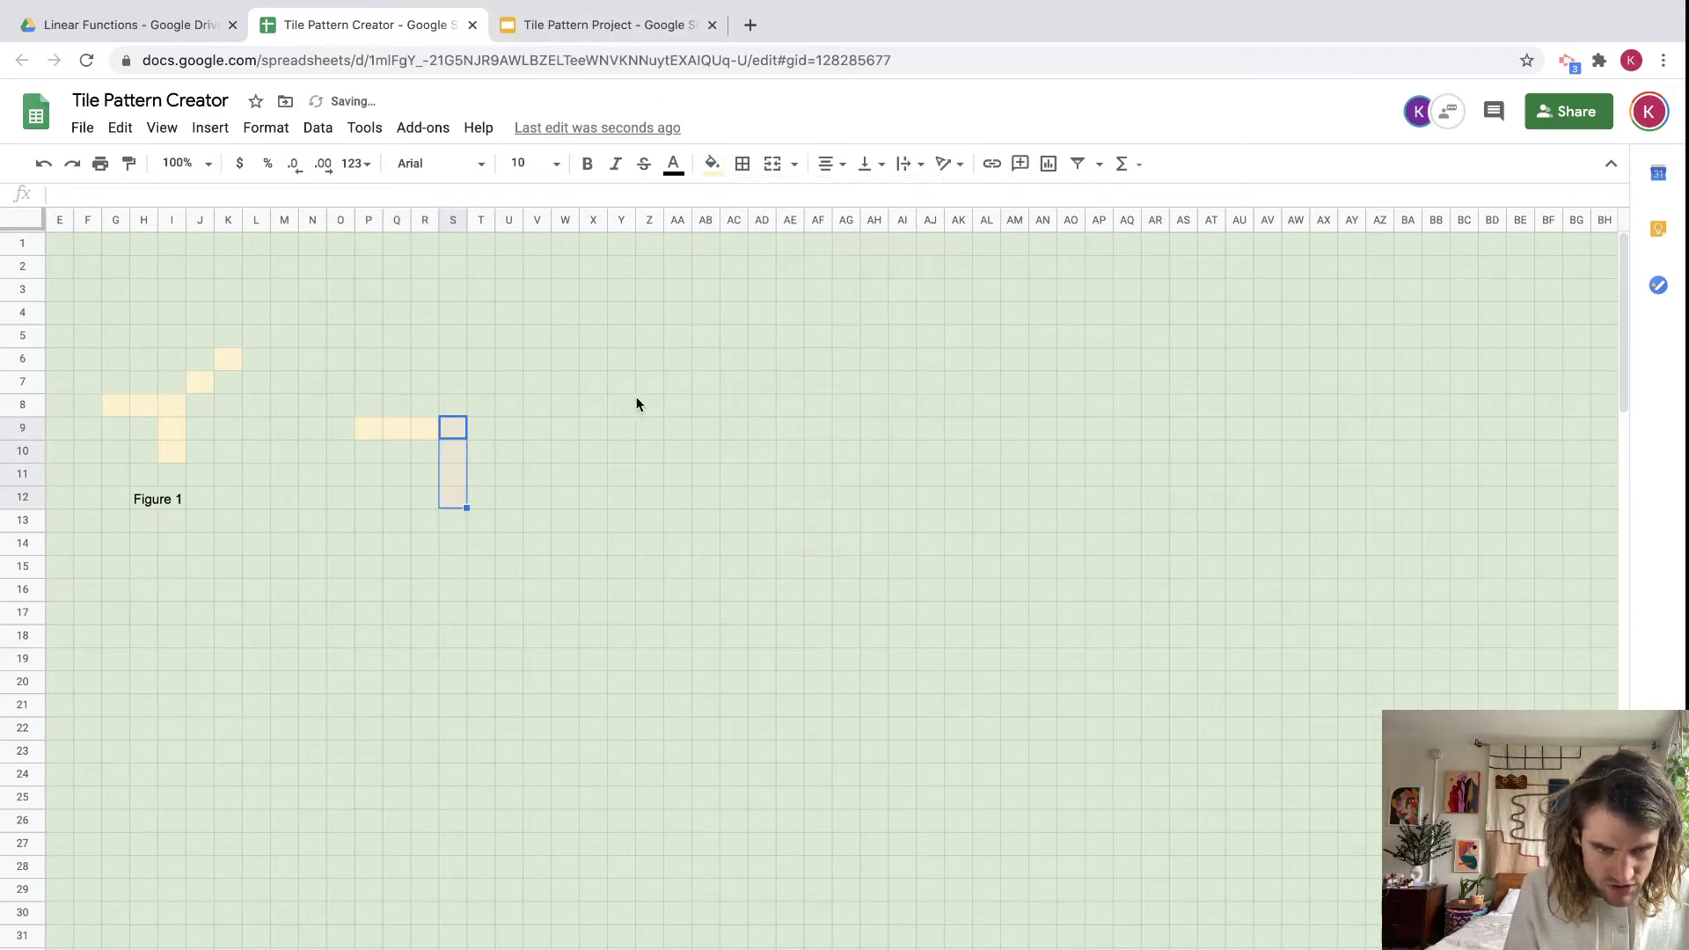
click(592, 427)
Extend the second figure diagonally by filling cells T8, U7 and V6 with the same pale yellow.
click(477, 406)
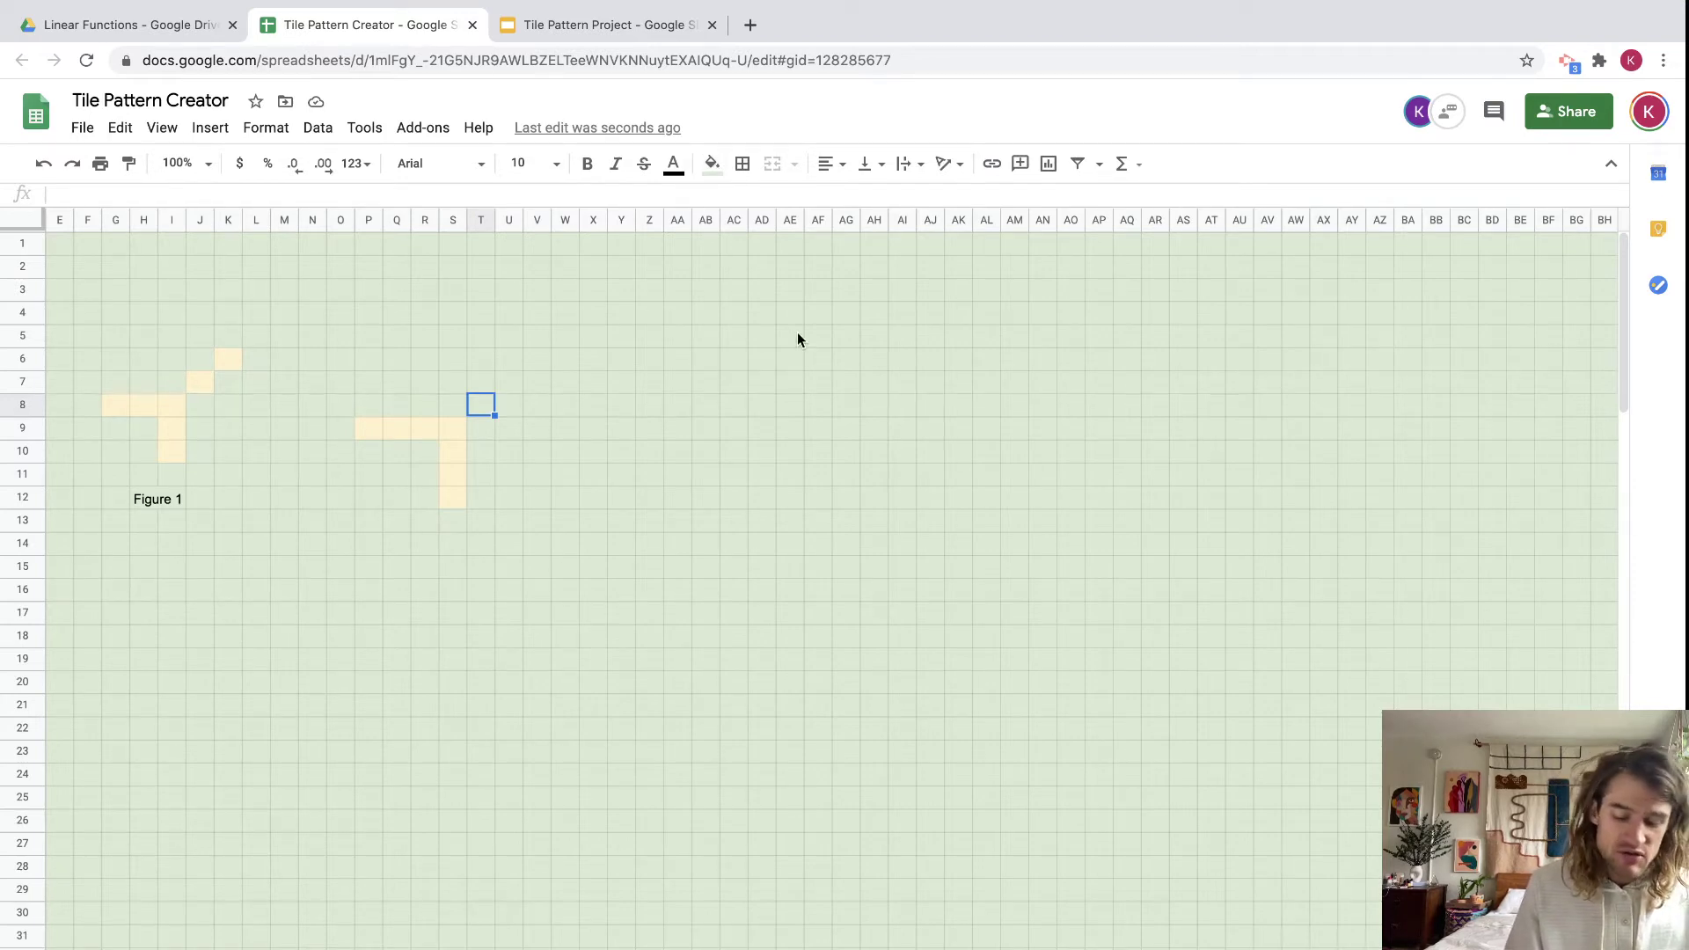
key(ctrl+v)
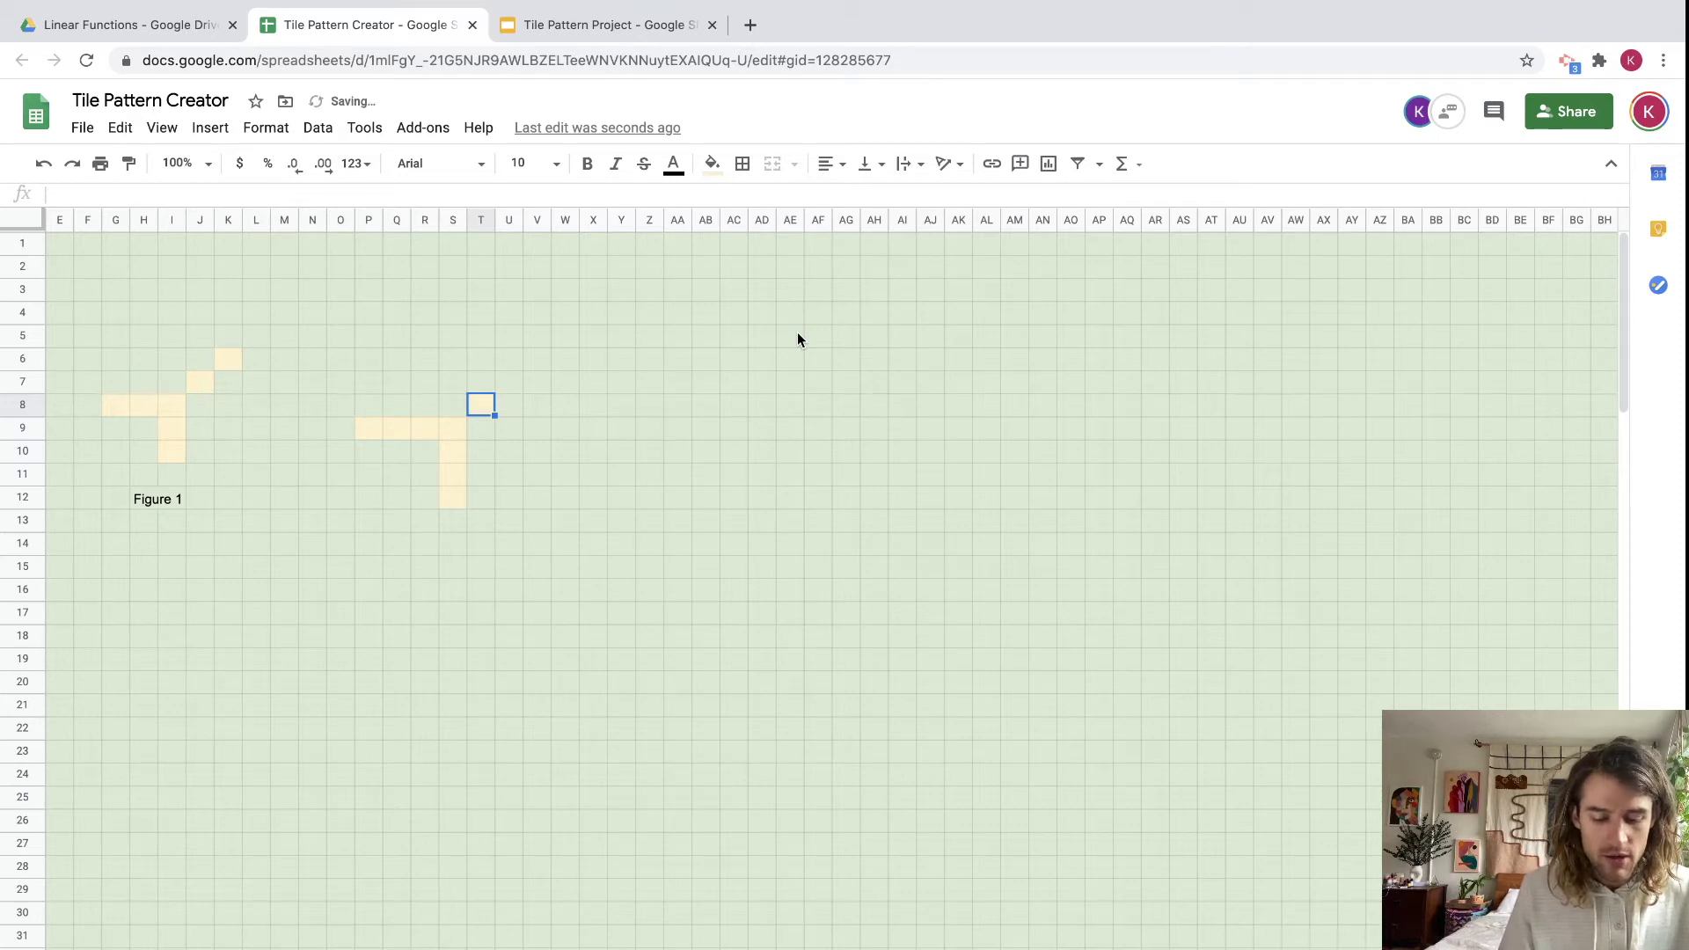
key(Up)
key(Right)
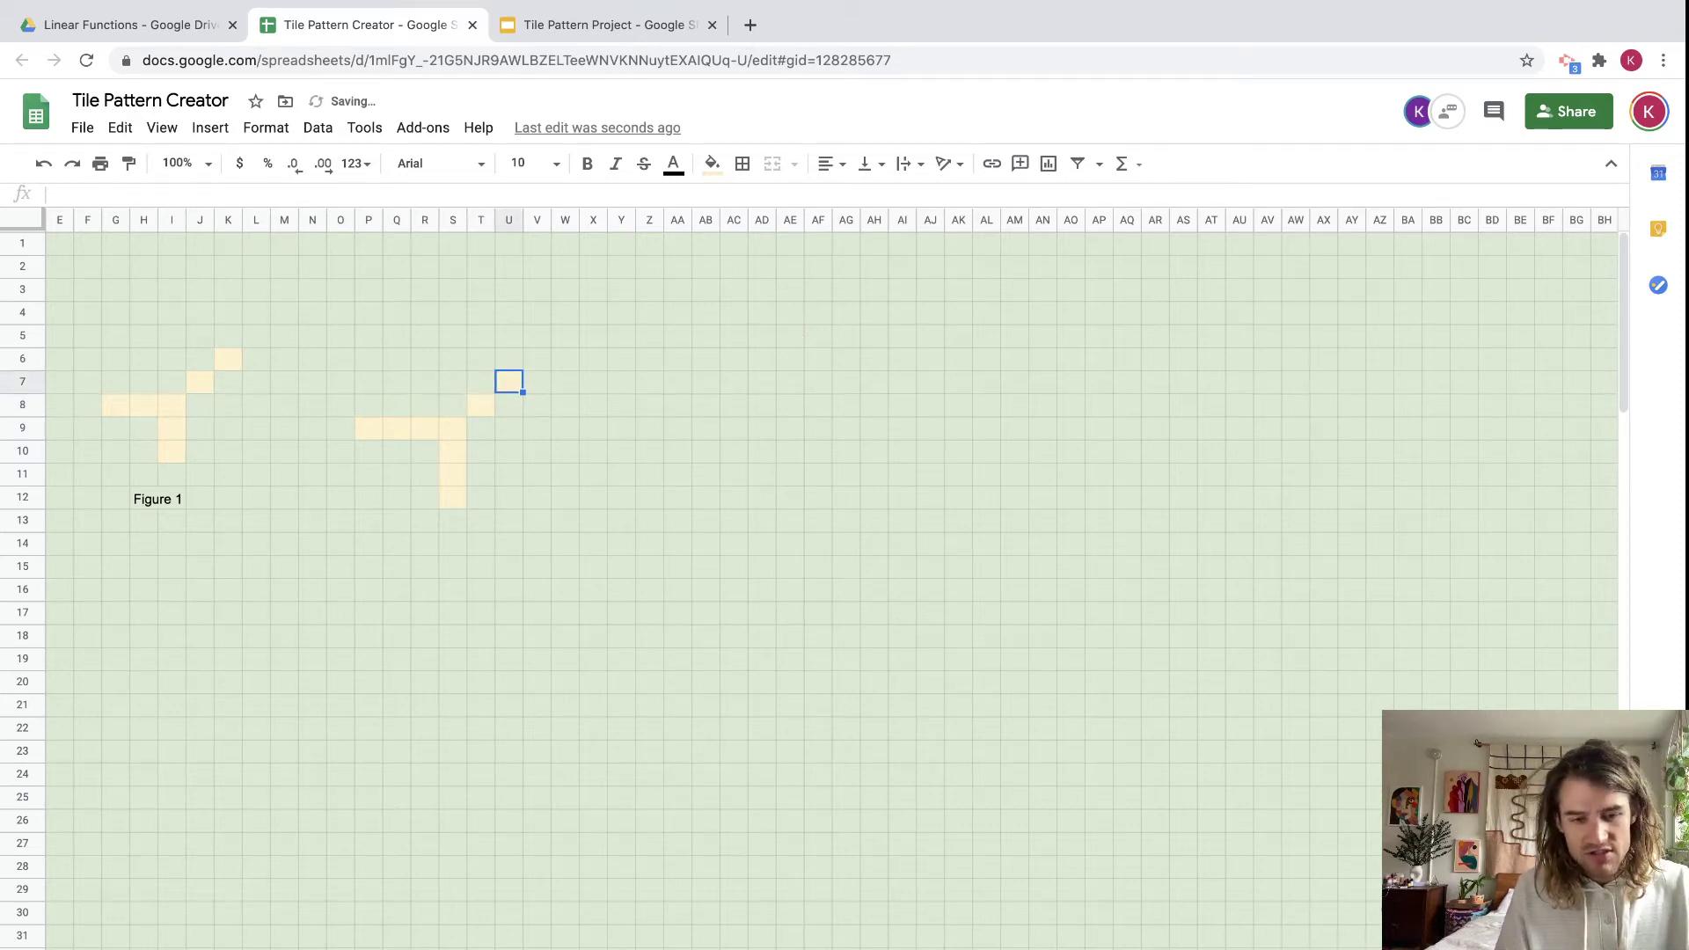
key(ctrl+v)
key(Up)
key(Right)
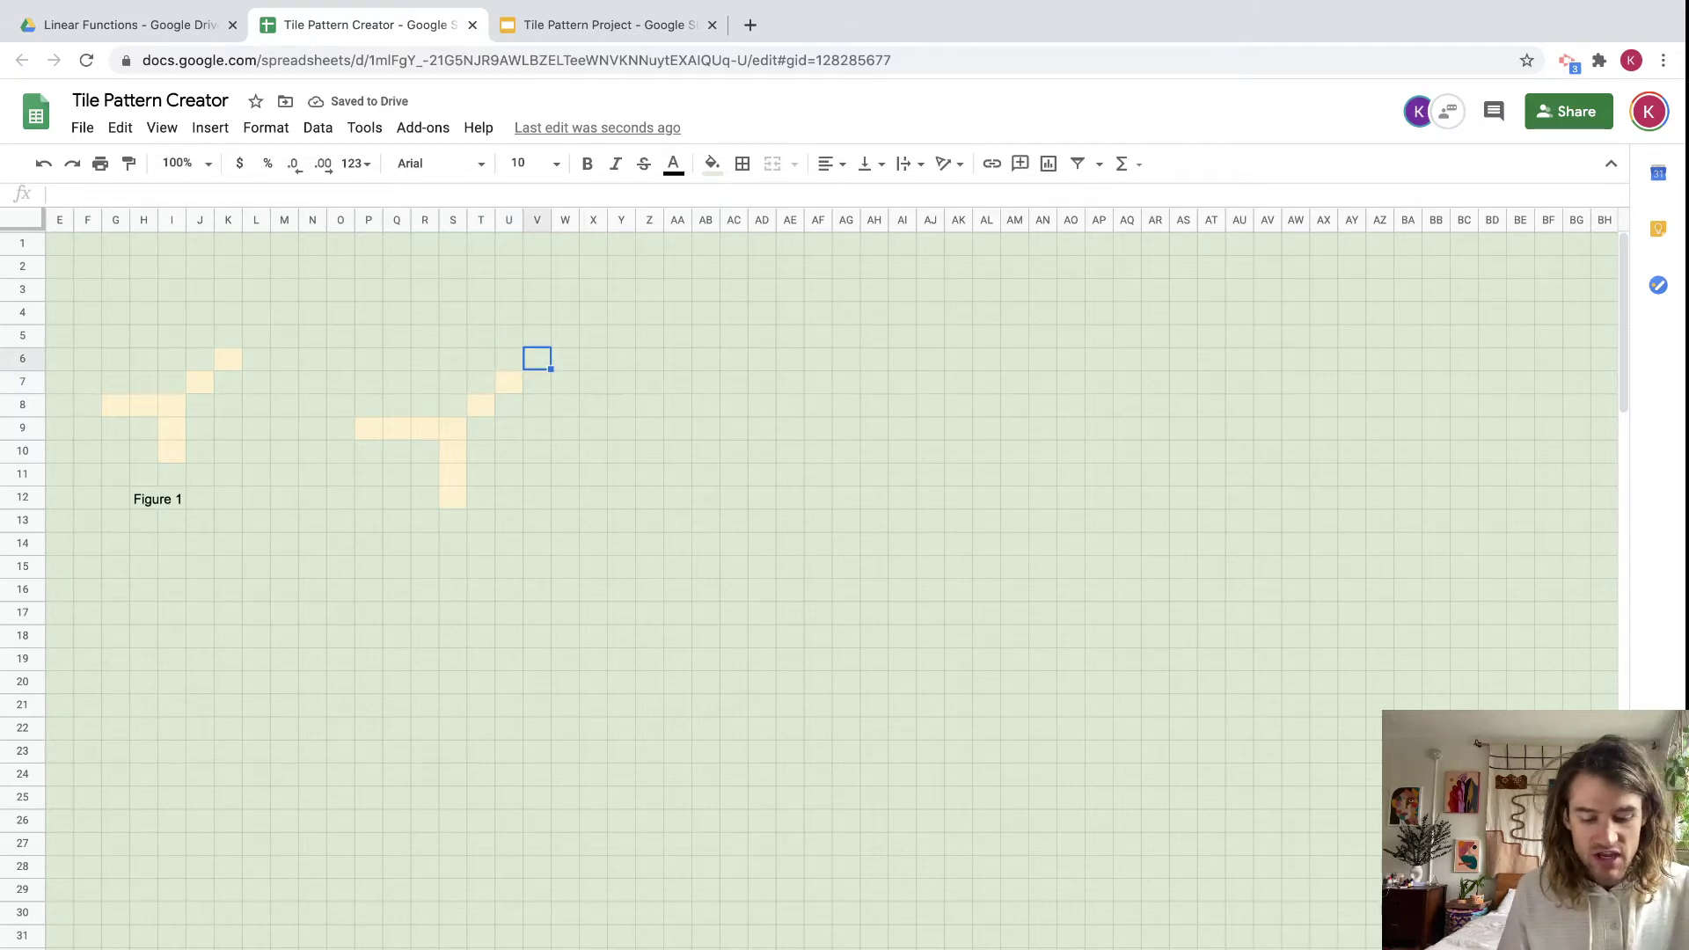
key(ctrl+v)
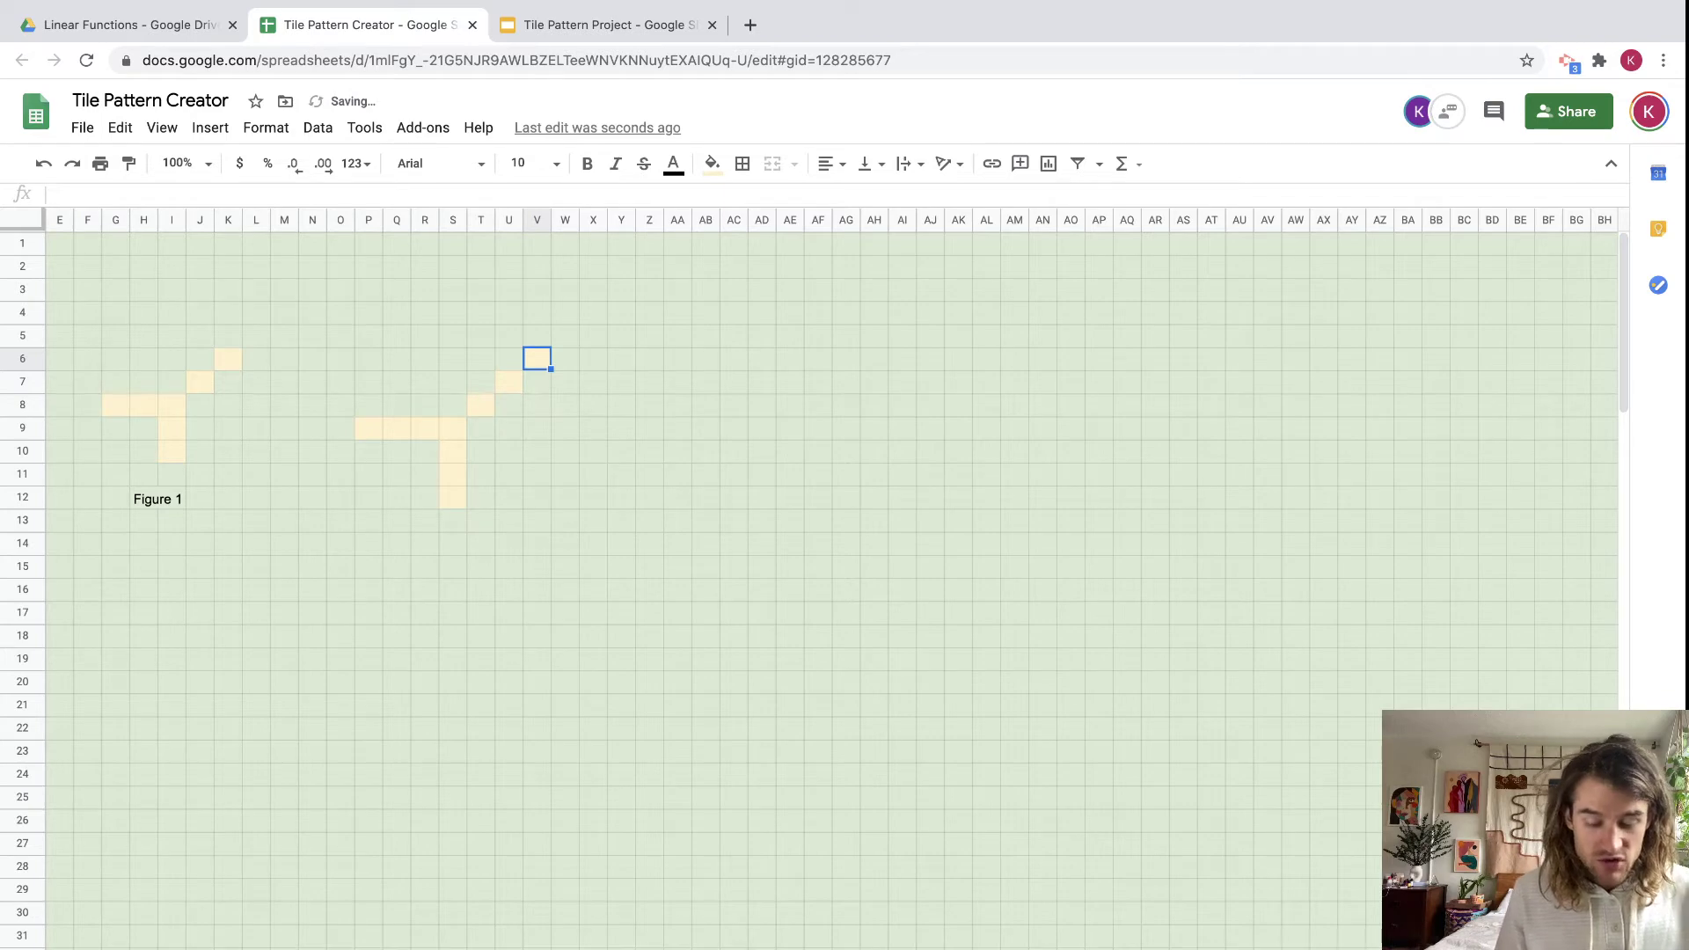
click(762, 495)
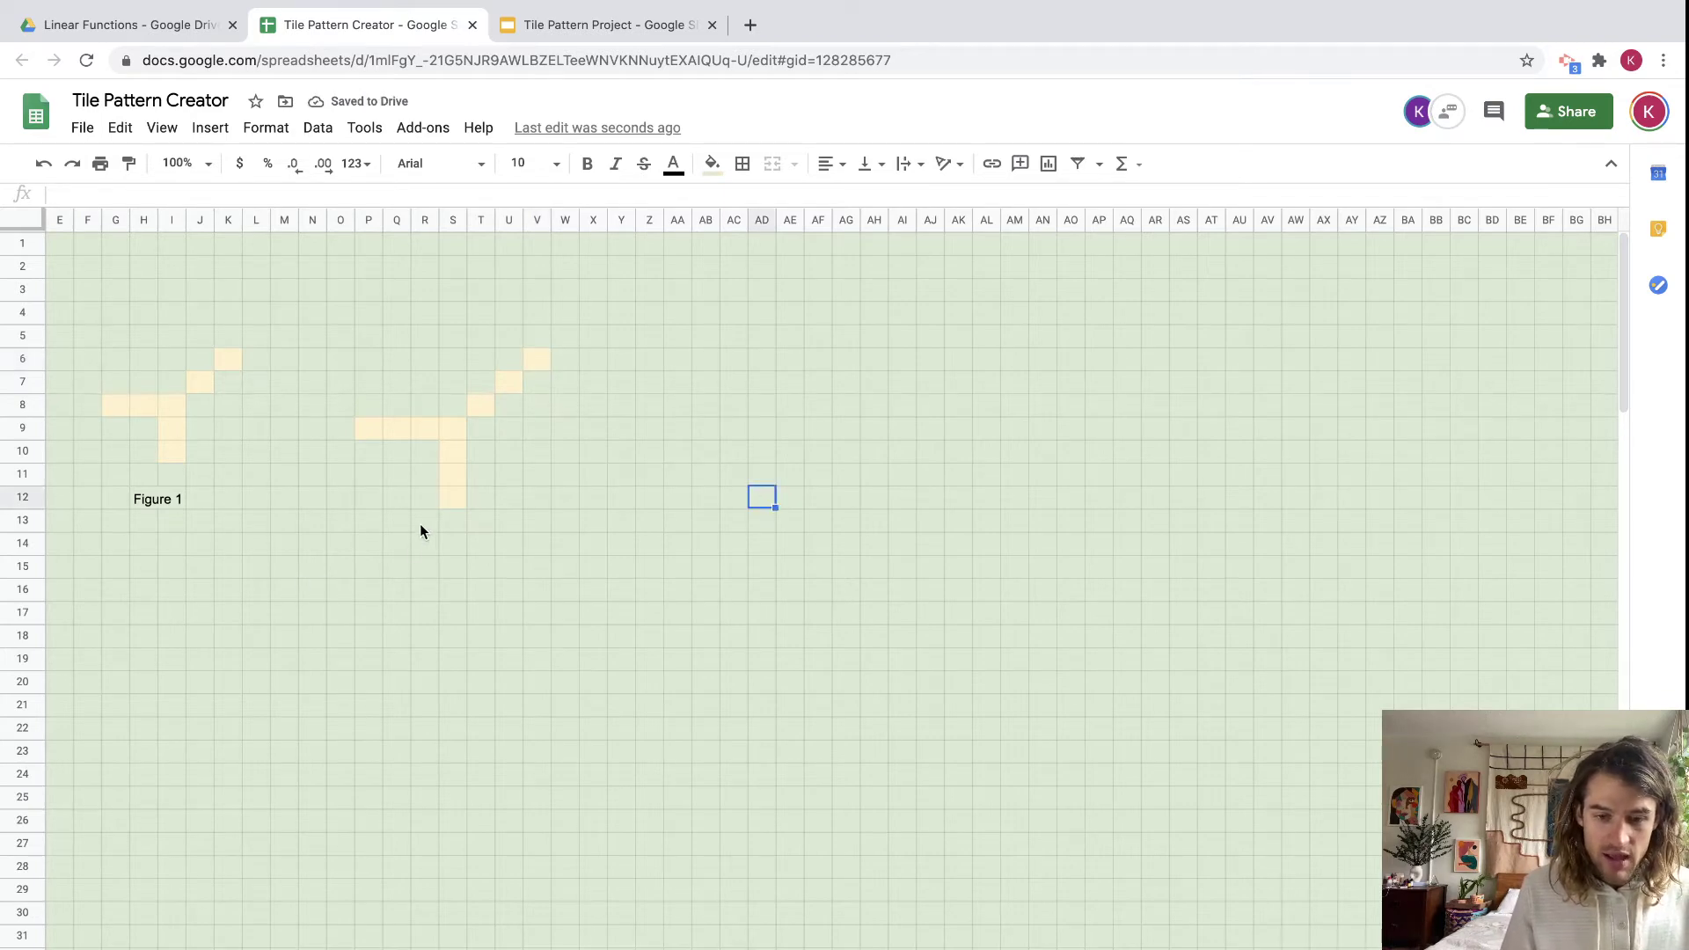
Label the second tile pattern "Figure 3" in cell R14 beneath it.
click(402, 544)
click(425, 552)
text(Fi)
text(gure 3)
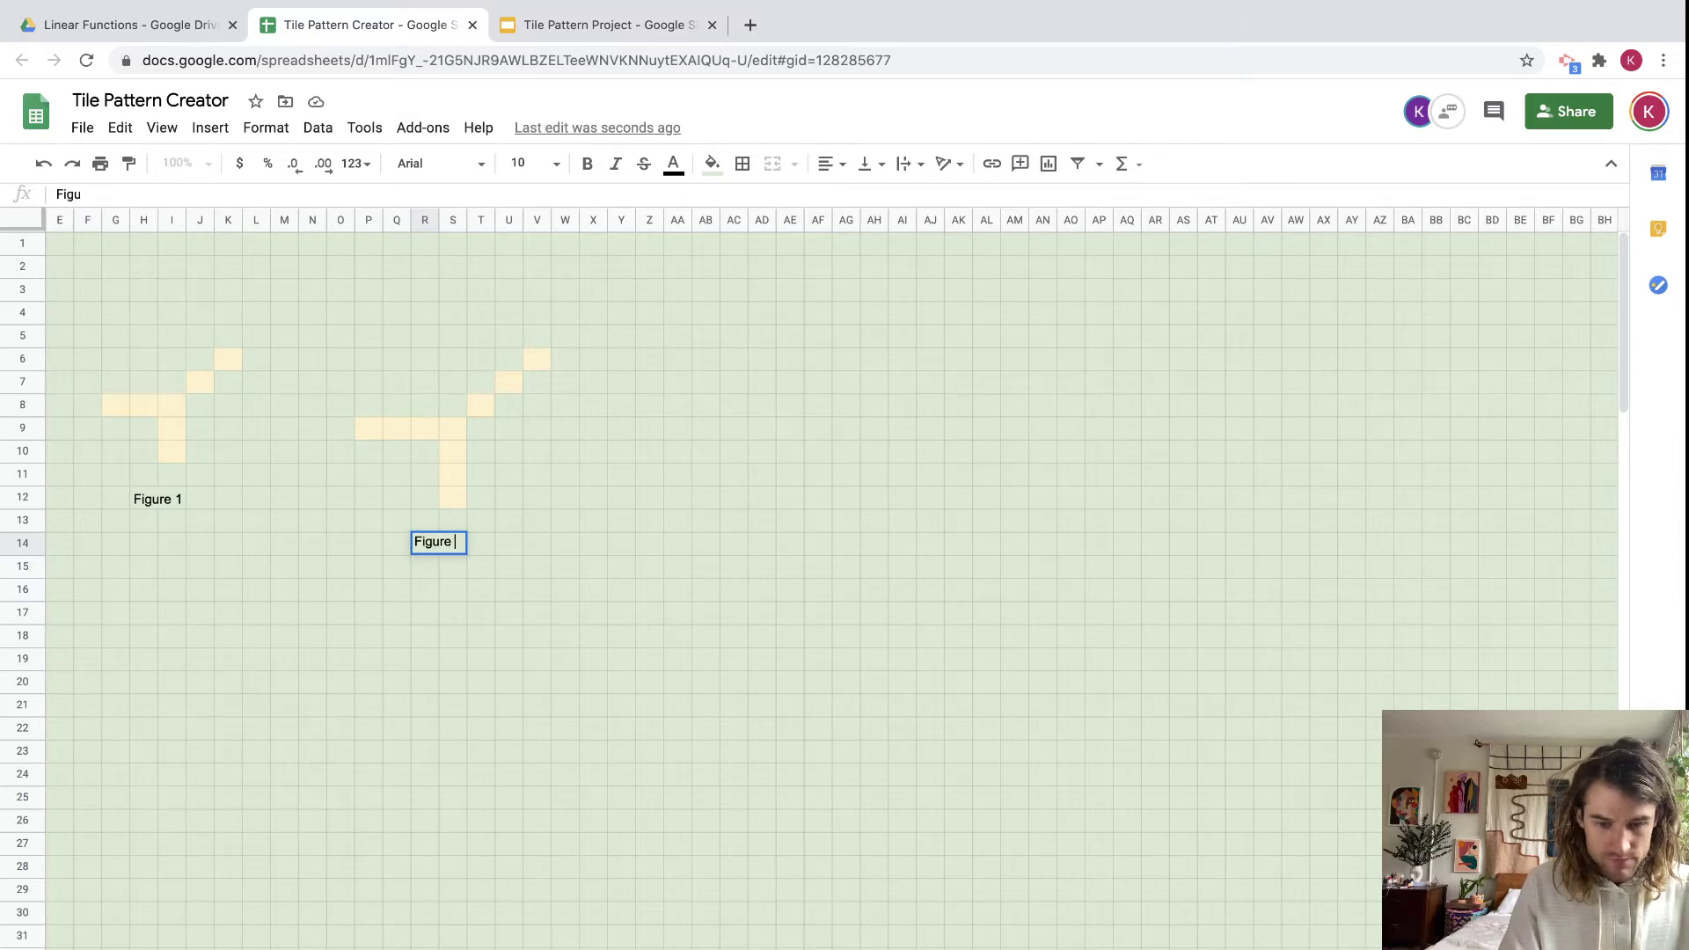
click(688, 550)
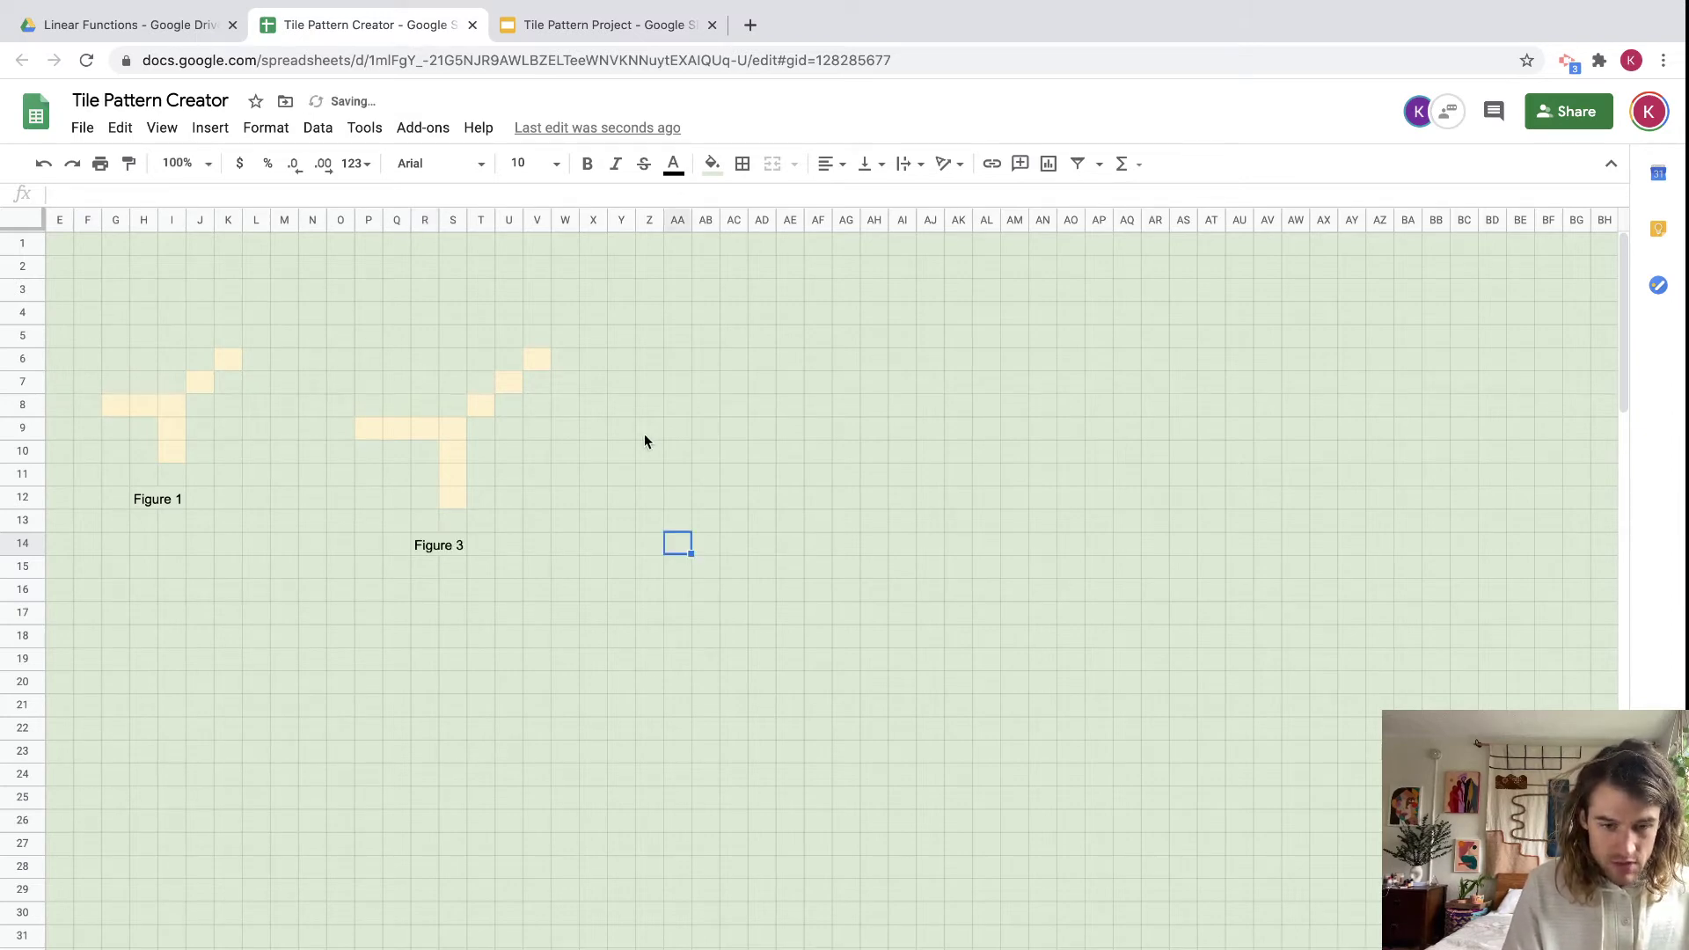
Fill cells Z9 to AD9 and AD9 to AD14 with the palest yellow to form the third figure's arms.
drag(647, 429, 772, 428)
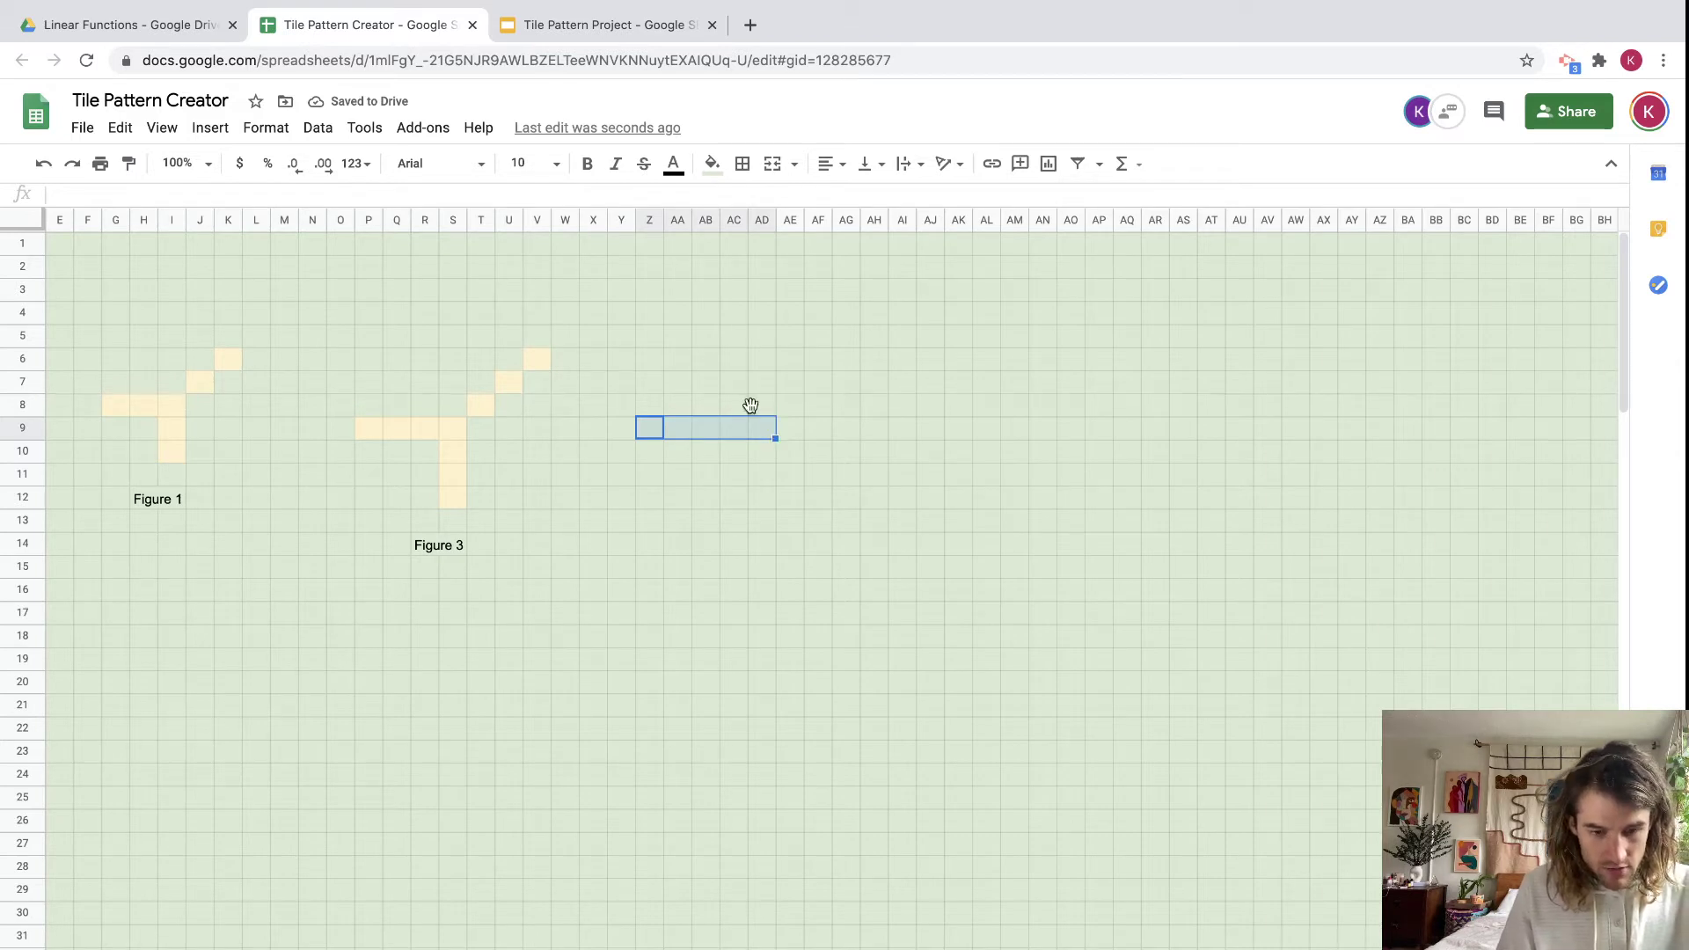
click(713, 163)
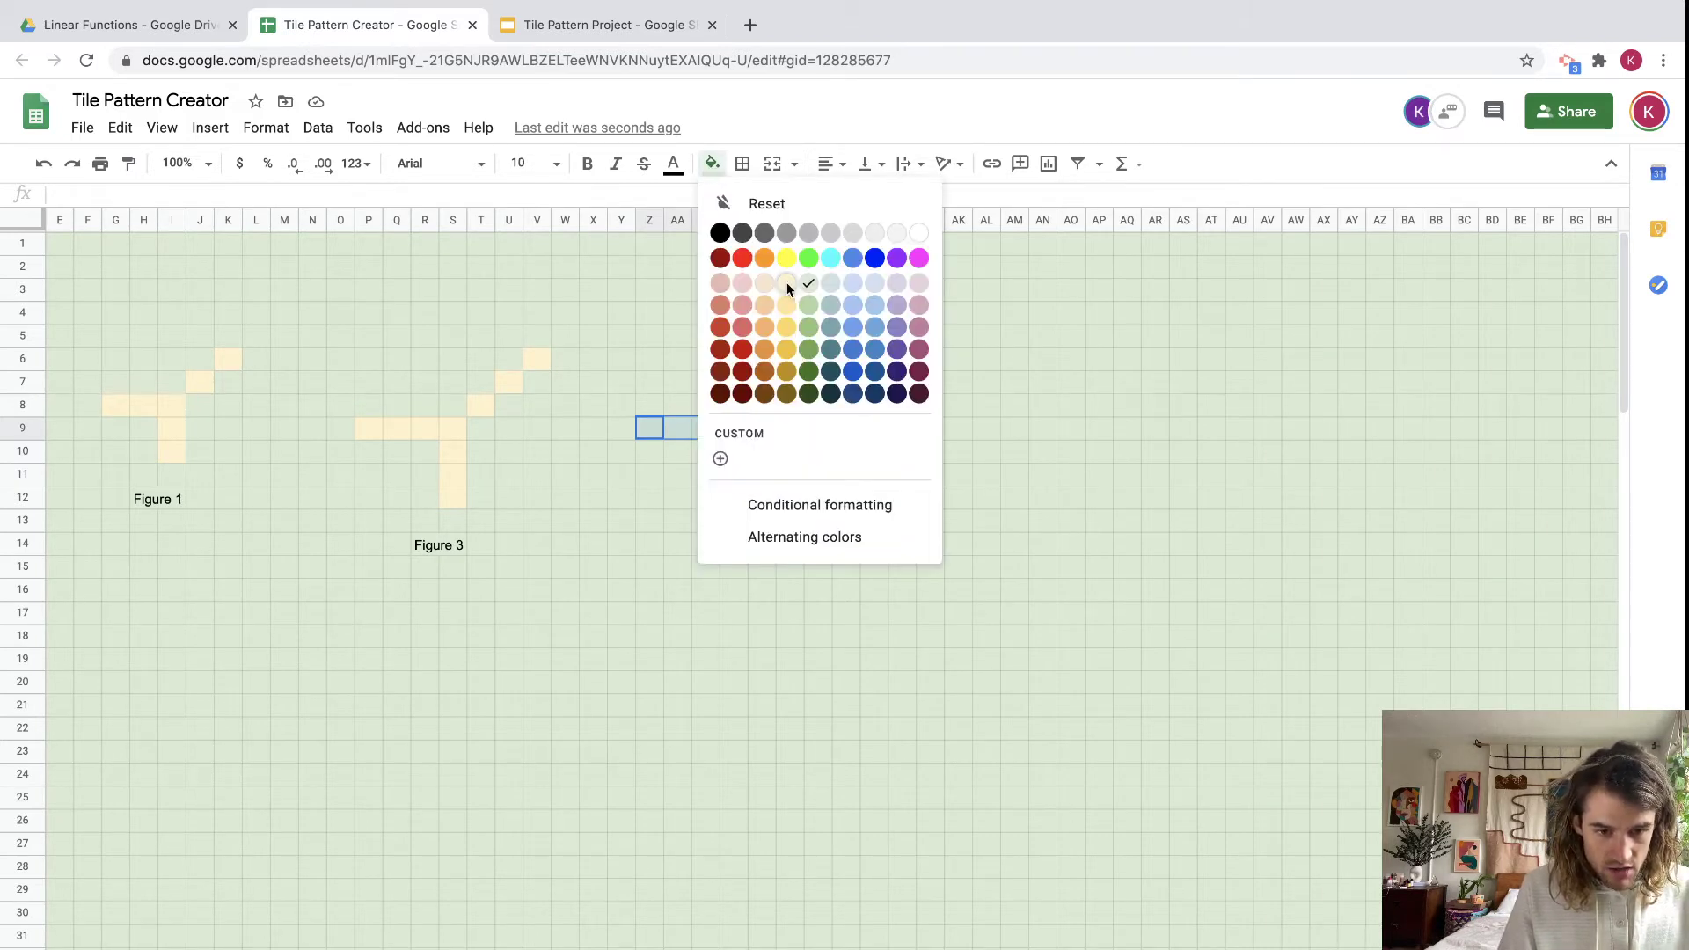
click(788, 285)
drag(761, 427, 762, 546)
click(713, 162)
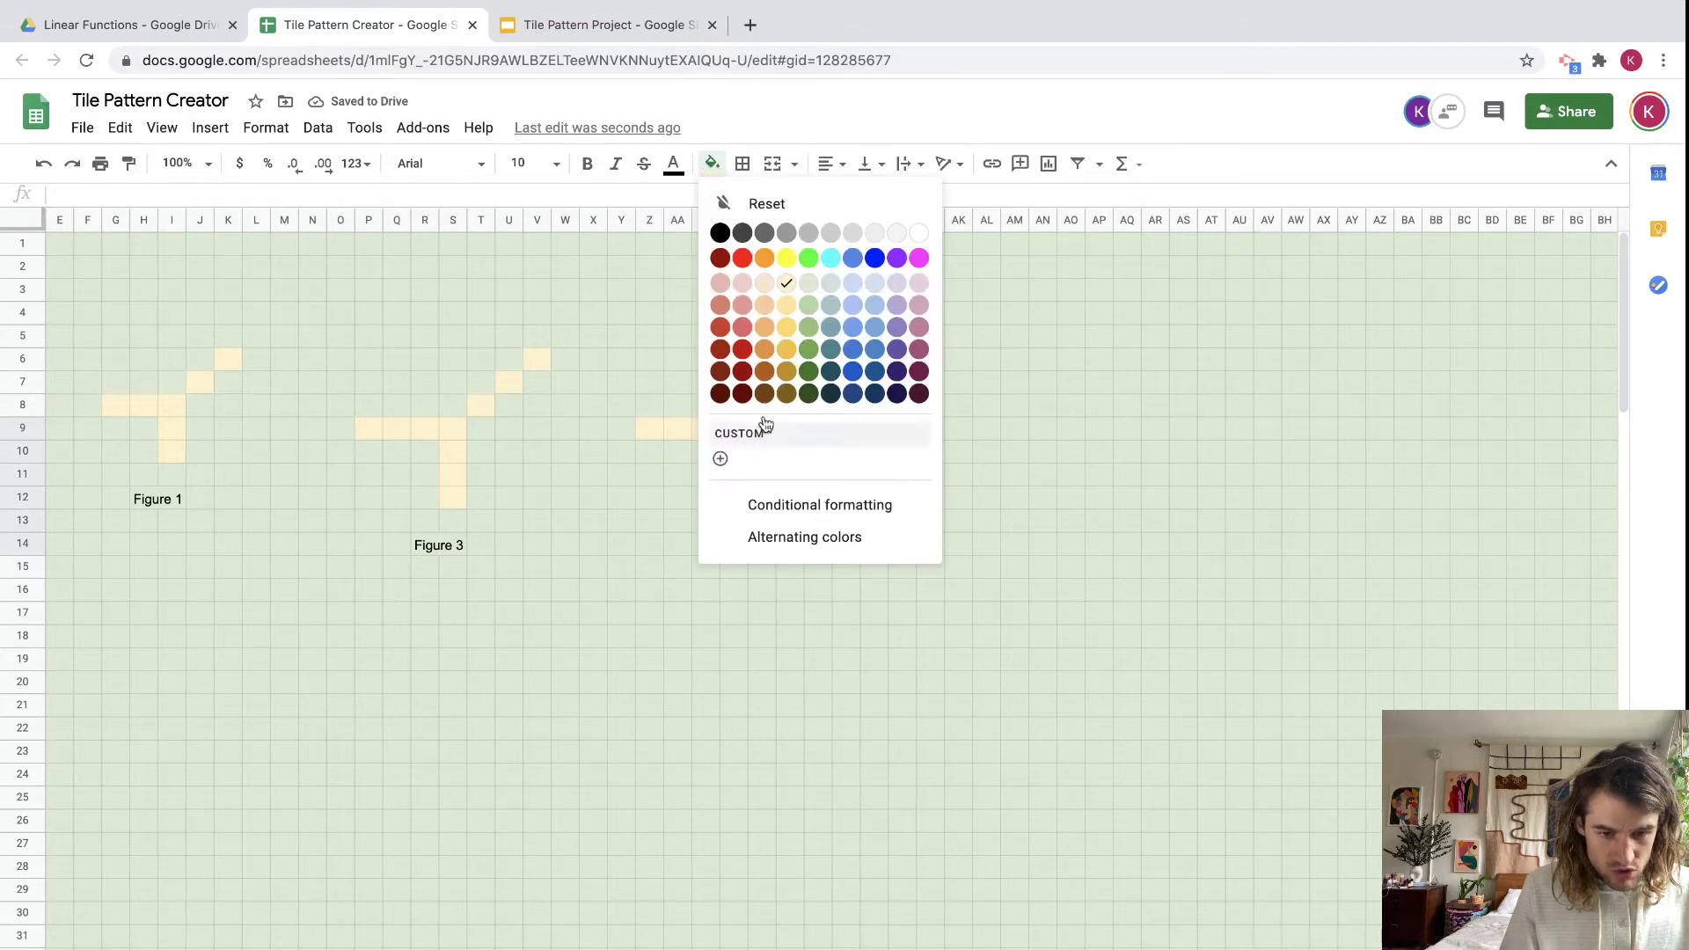
click(789, 278)
click(848, 468)
Extend the third figure diagonally by filling cells AE8, AF7, AG6 and AH5 with the same pale yellow.
click(789, 404)
key(ctrl+y)
key(Up)
key(Right)
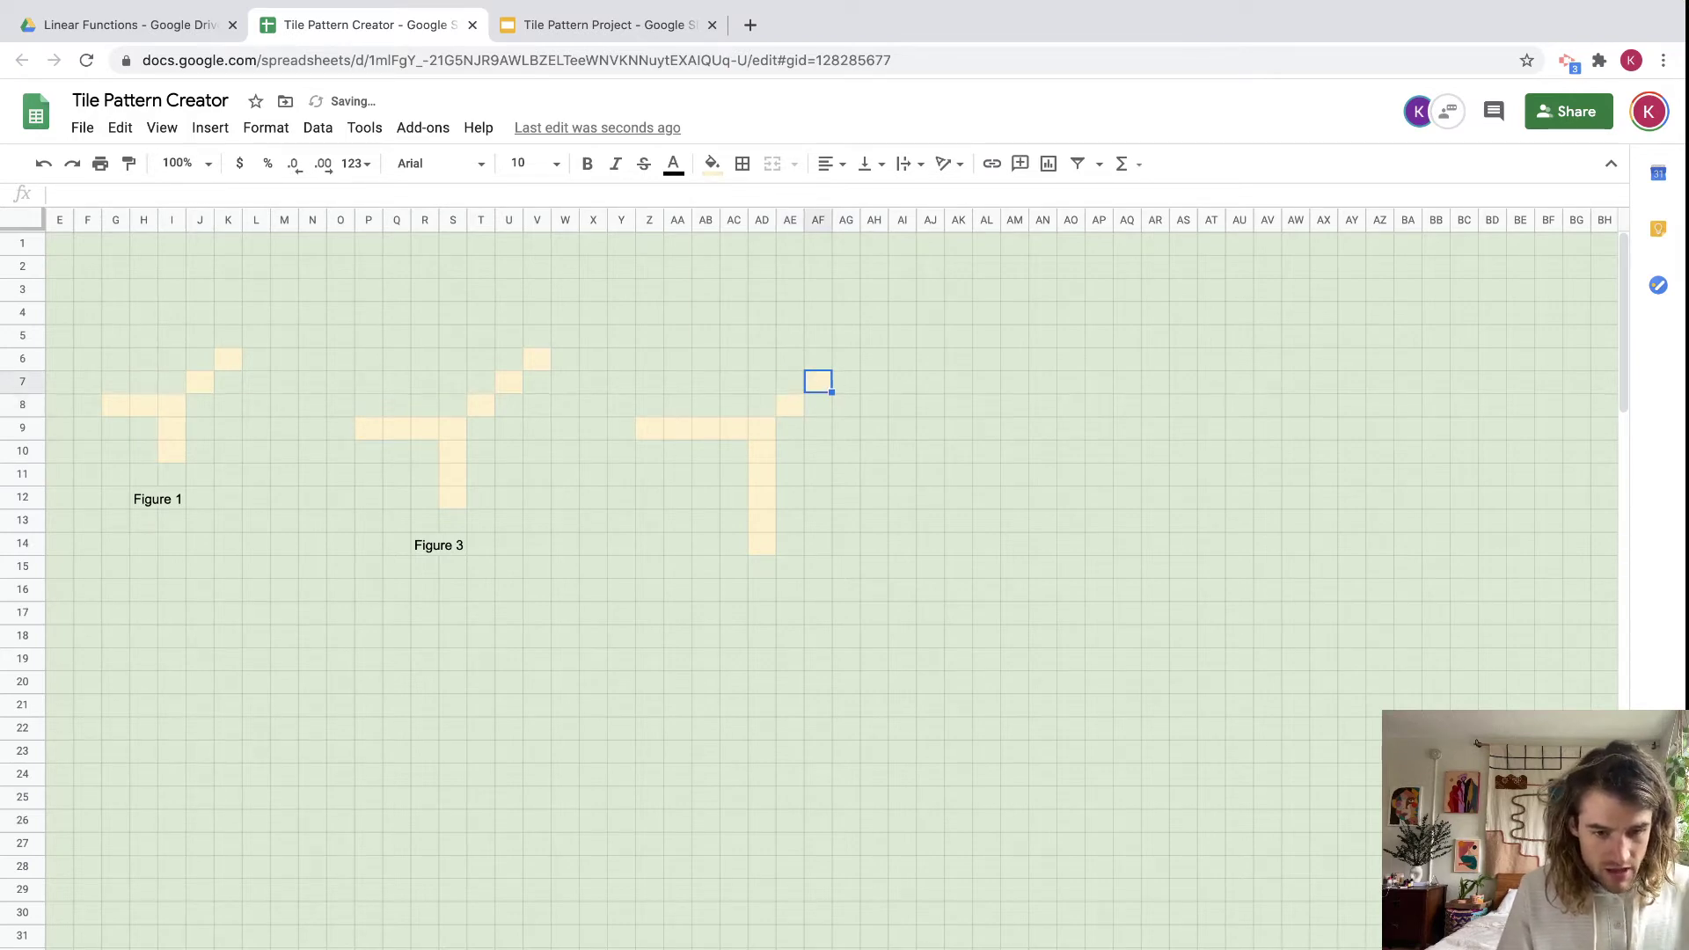
key(ctrl+y)
key(Up)
key(Right)
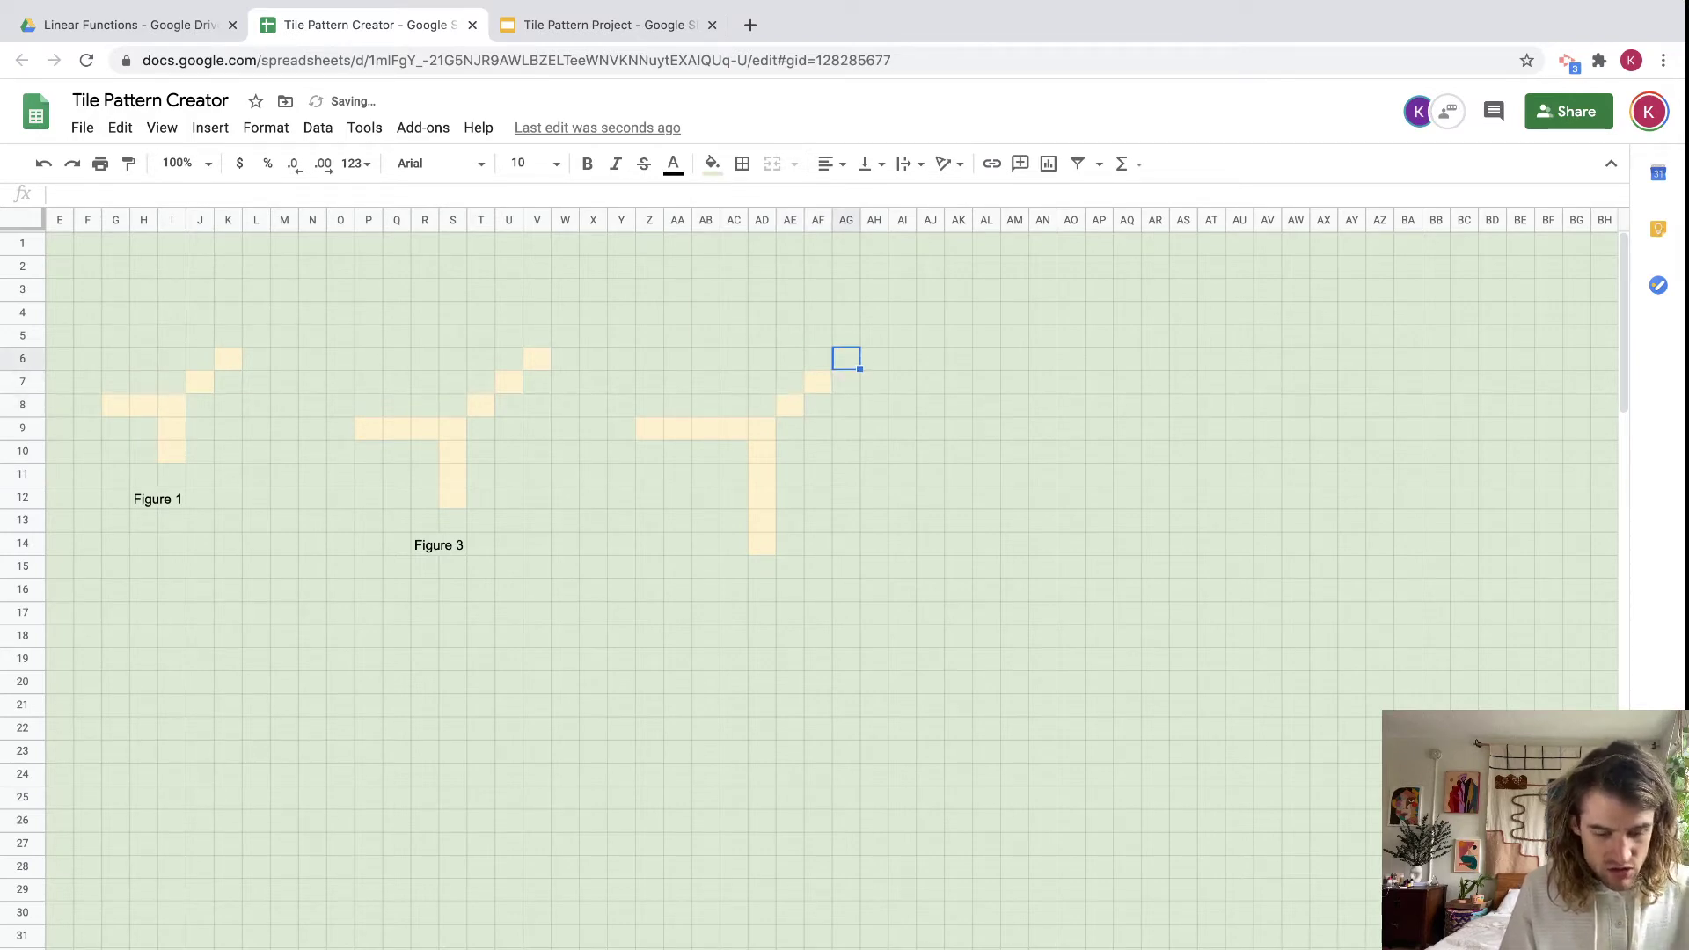
key(ctrl+y)
key(Up)
key(Right)
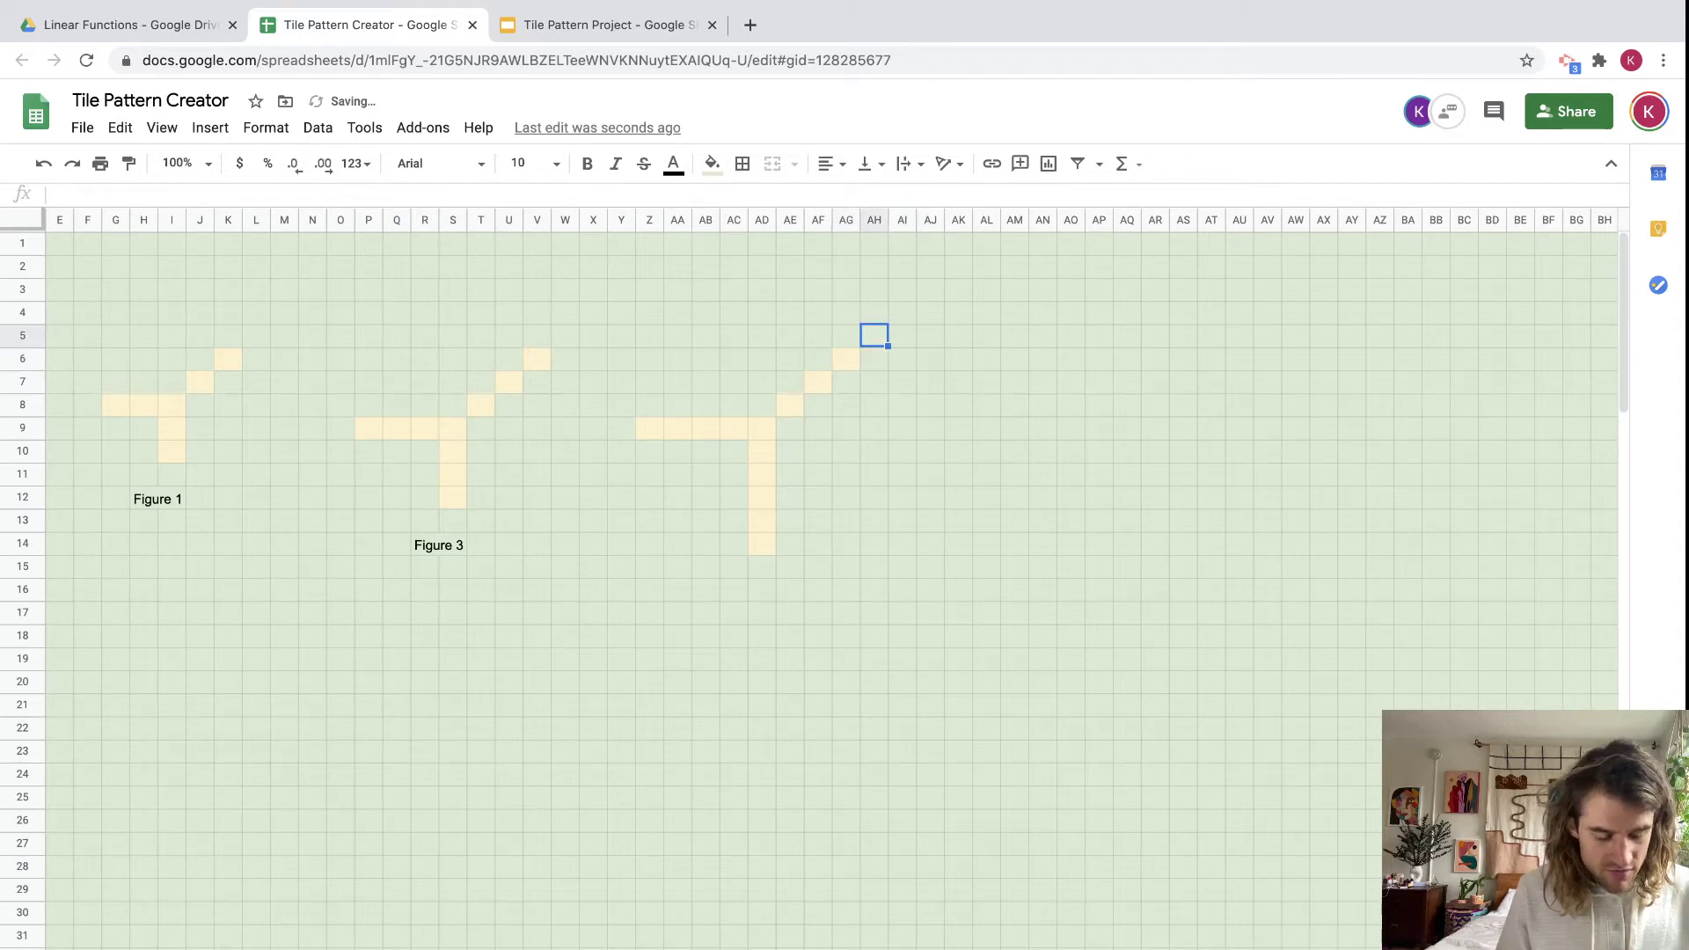
key(ctrl+y)
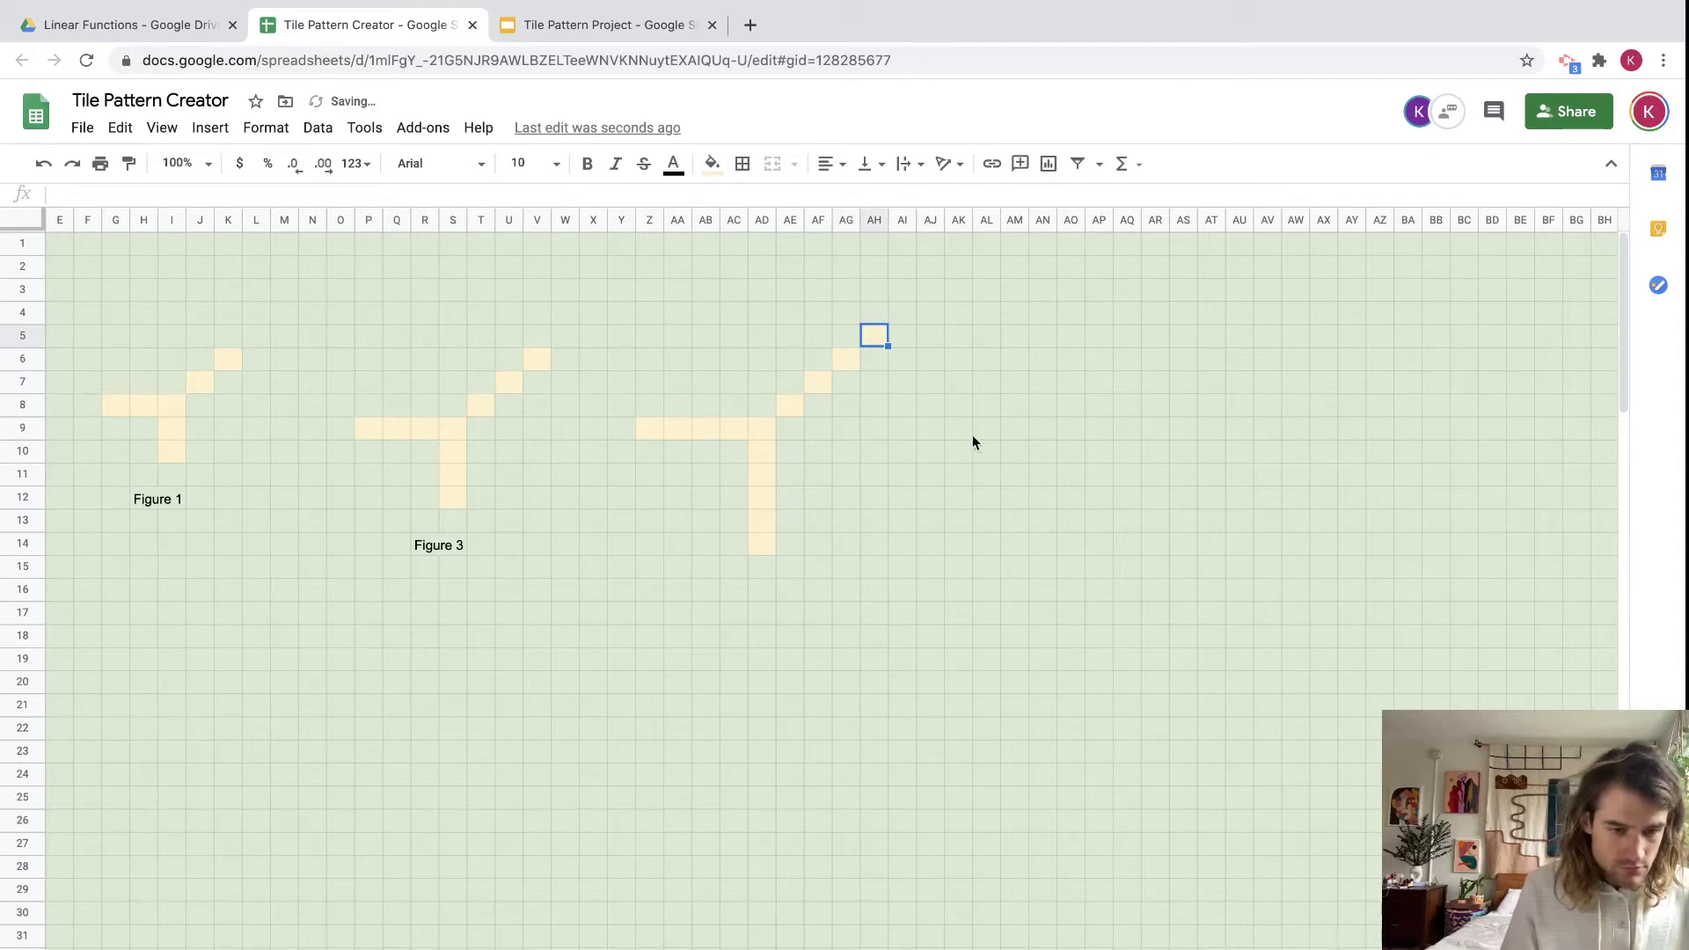
Fill cells AK9 to AP9 and AP10 to AP14 with the same pale yellow to form the fourth figure's arms.
drag(954, 431, 1105, 422)
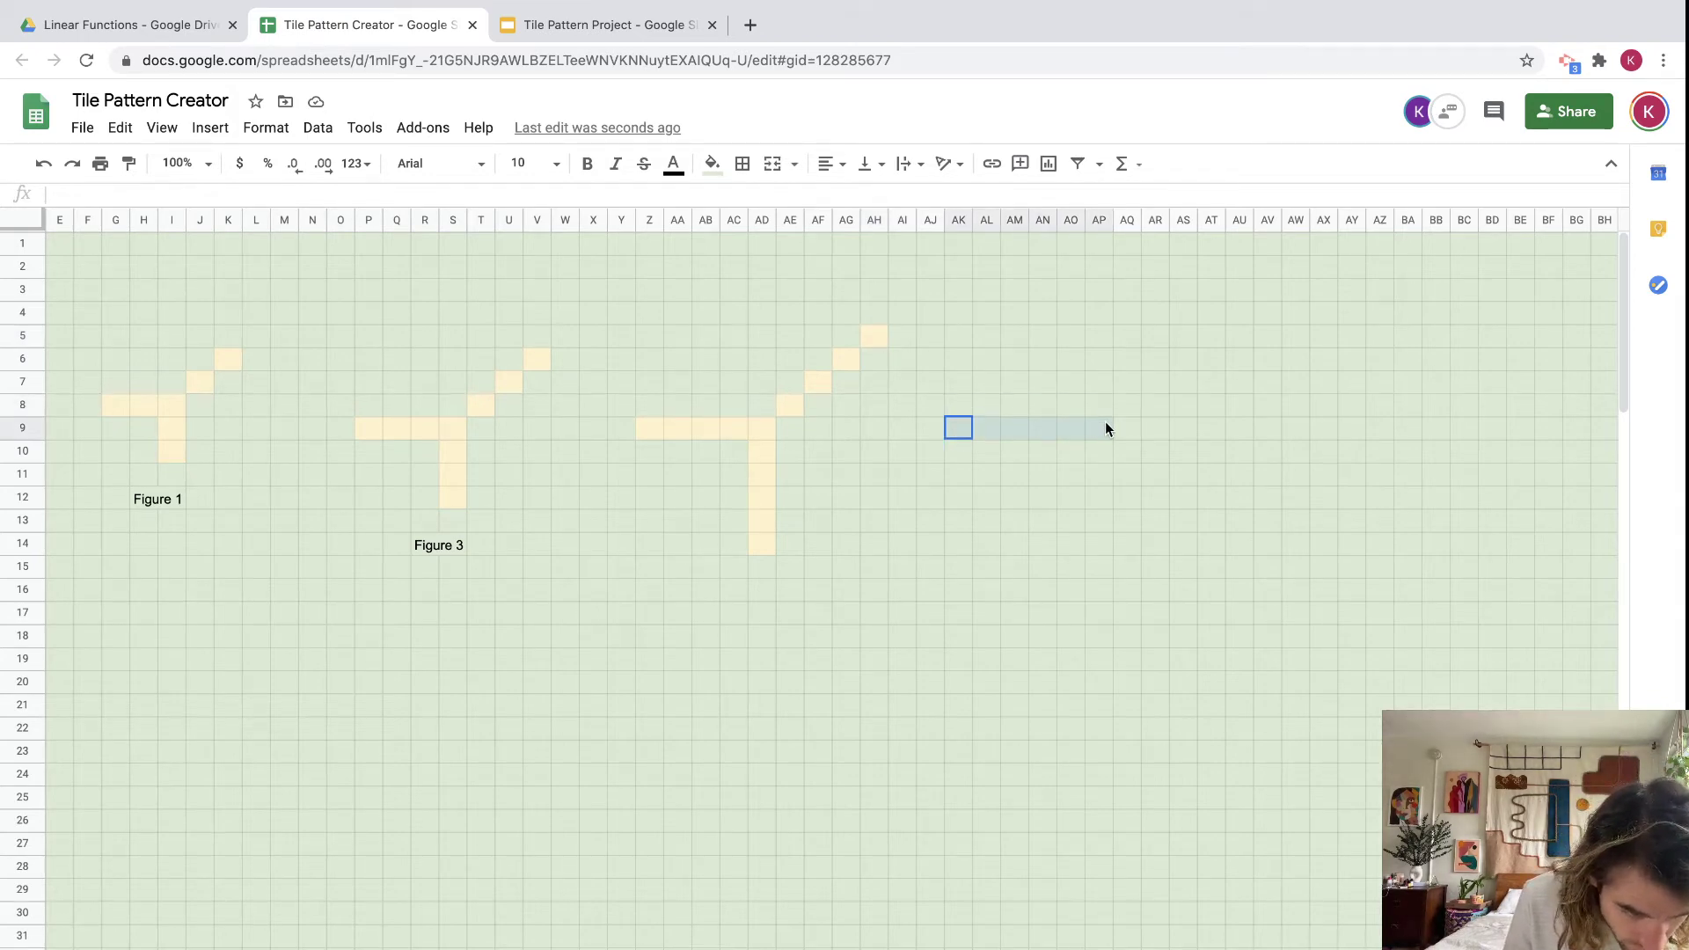
drag(1104, 421, 1098, 558)
key(ctrl+y)
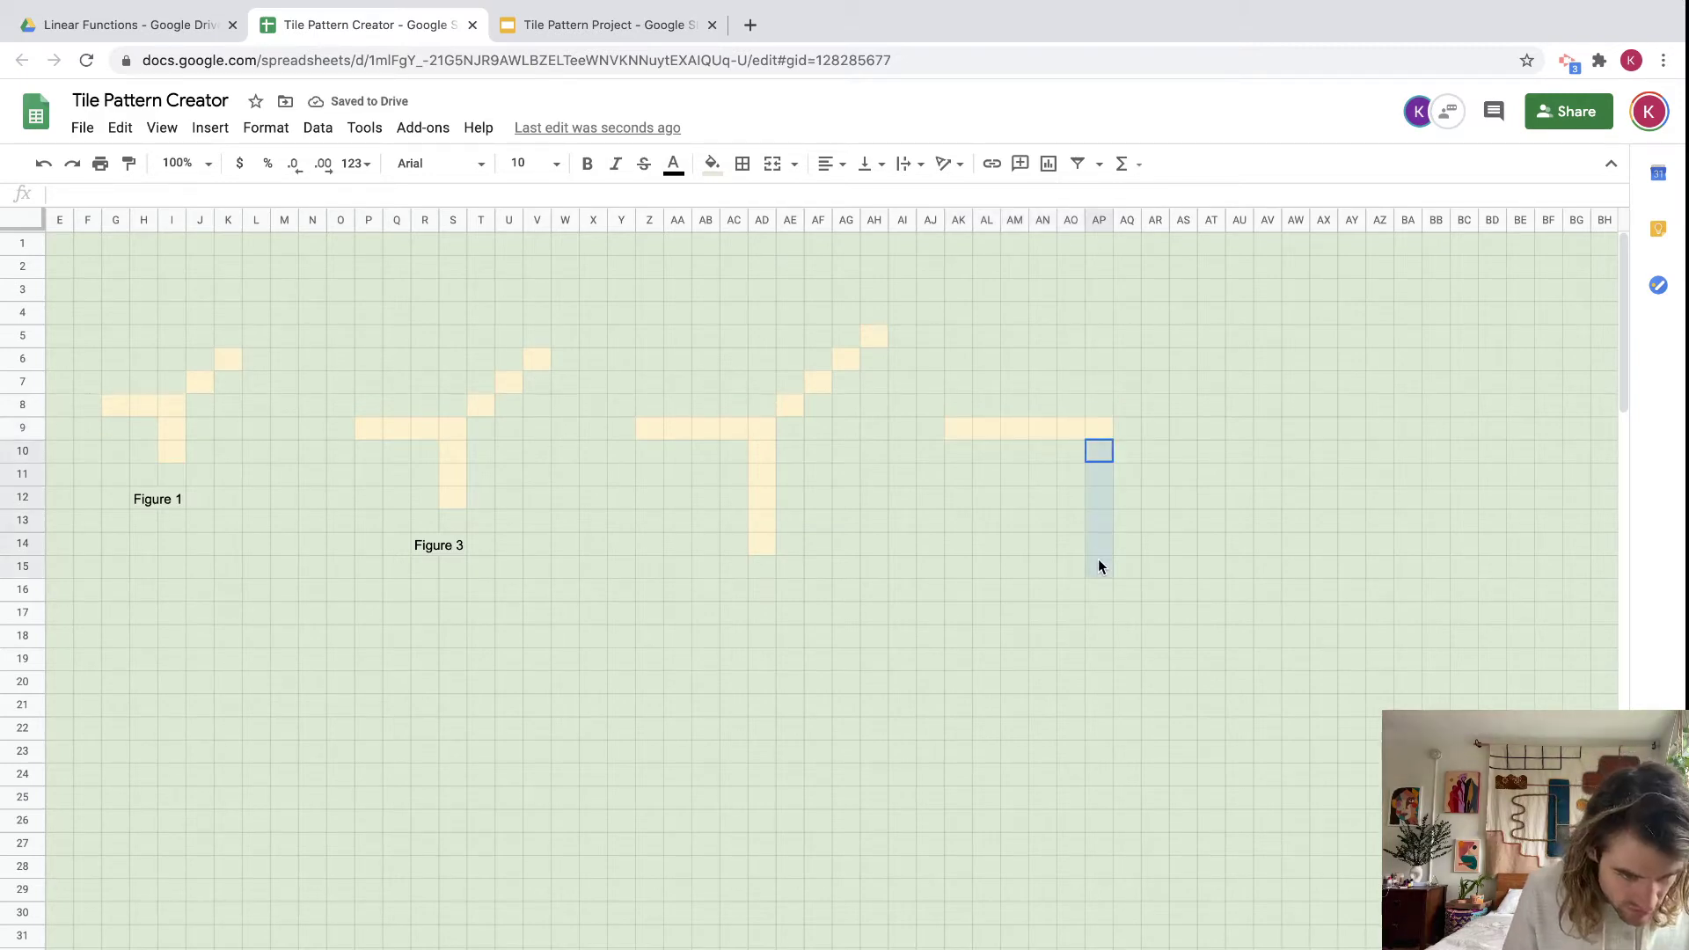
drag(1098, 561, 1097, 548)
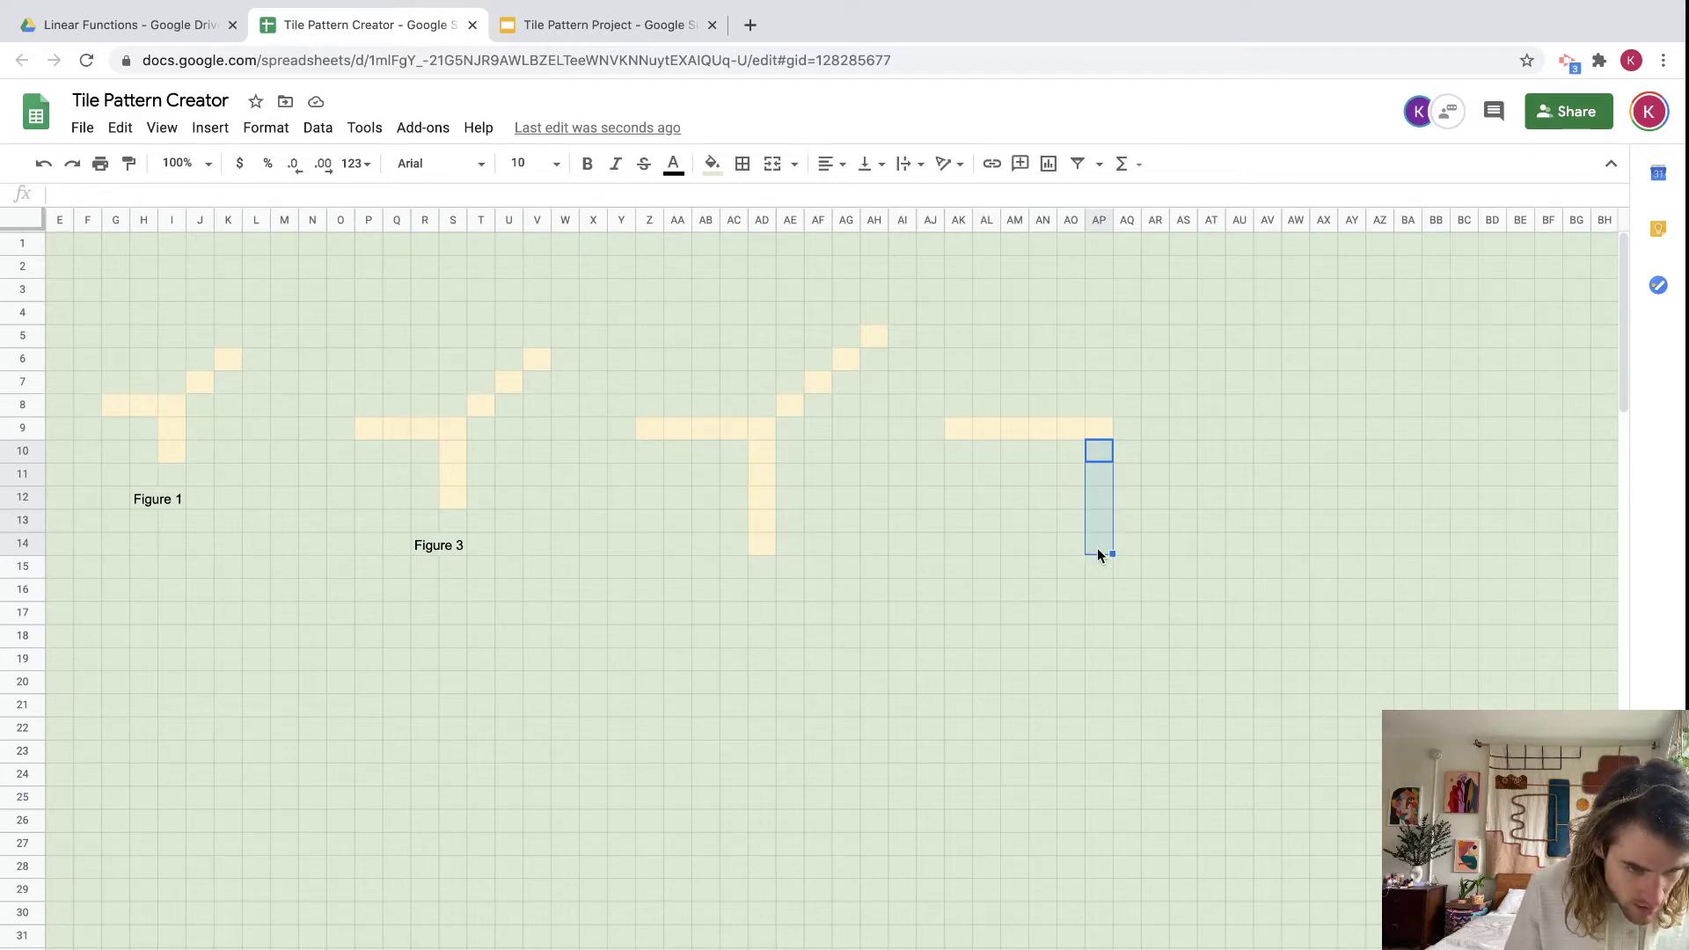
key(ctrl+y)
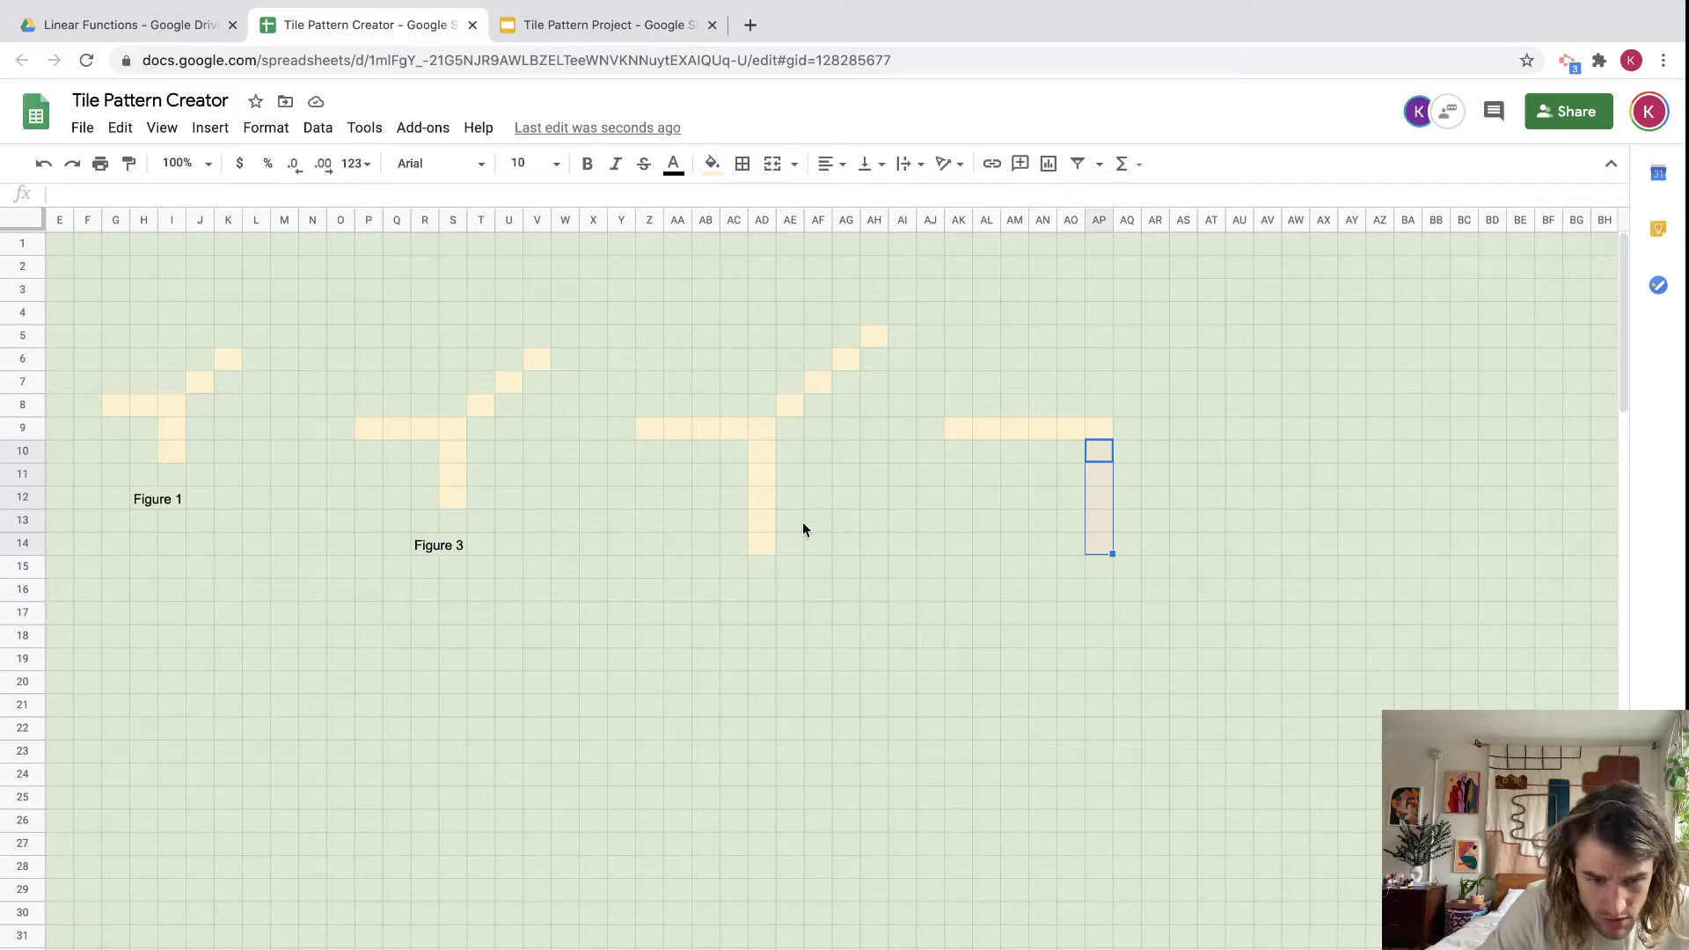
Shorten the third figure's vertical arm by filling its lowest cell, AD14, with the palest green of the background.
click(764, 547)
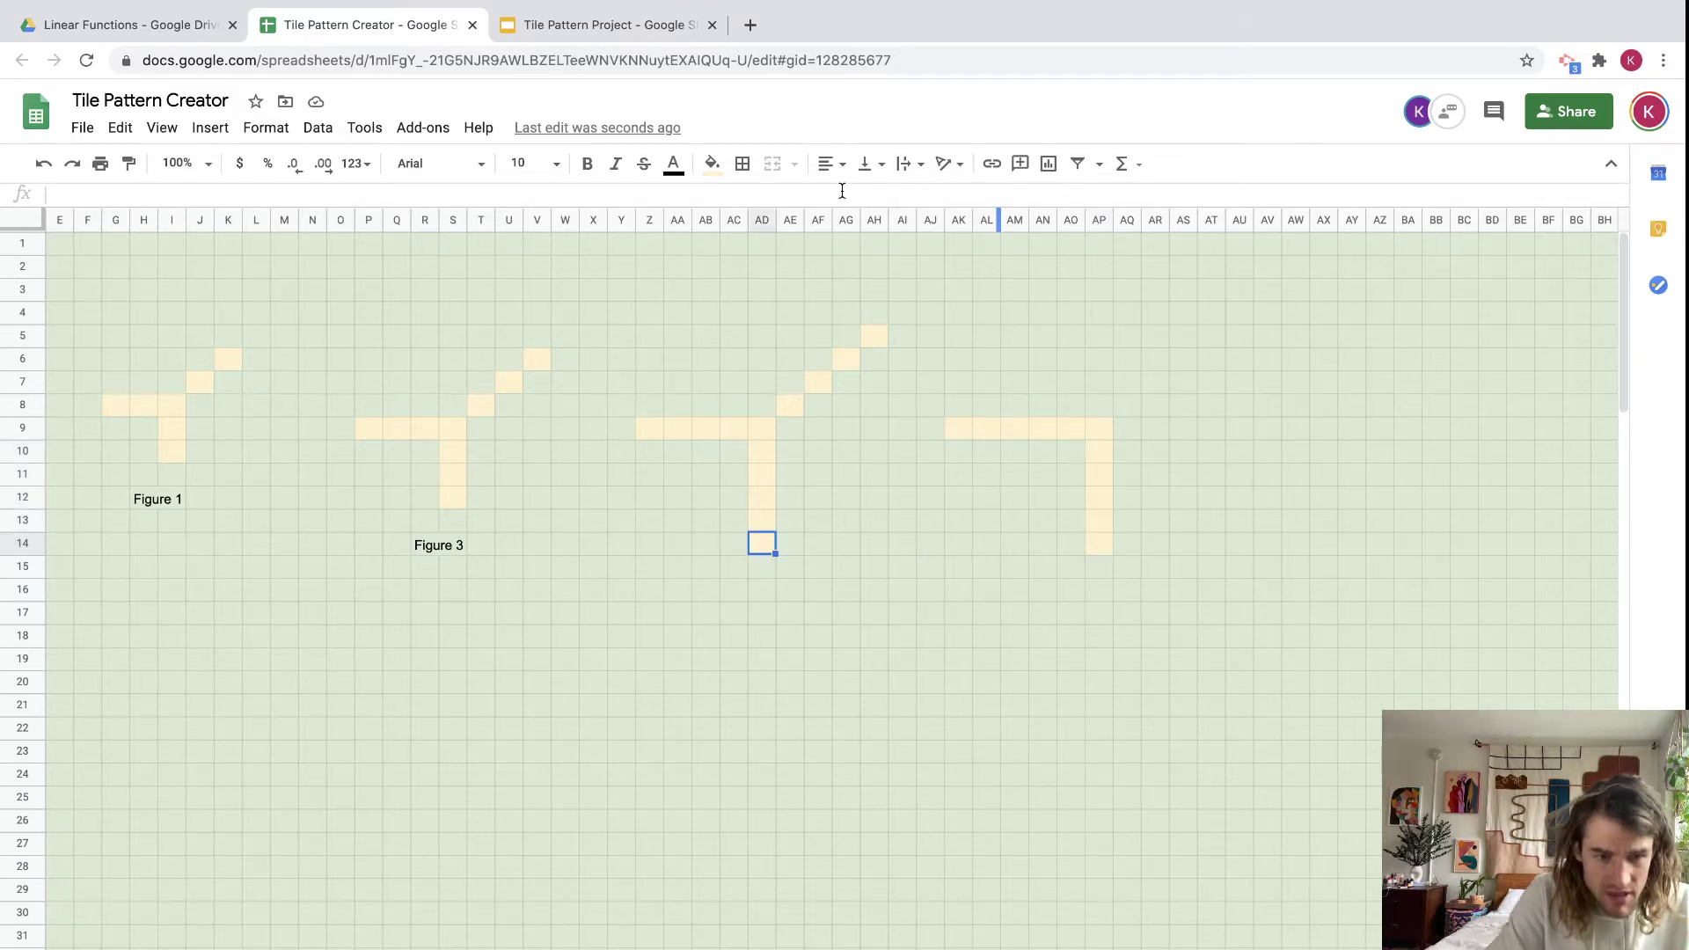
click(712, 165)
click(810, 283)
click(830, 611)
click(1071, 543)
click(1107, 544)
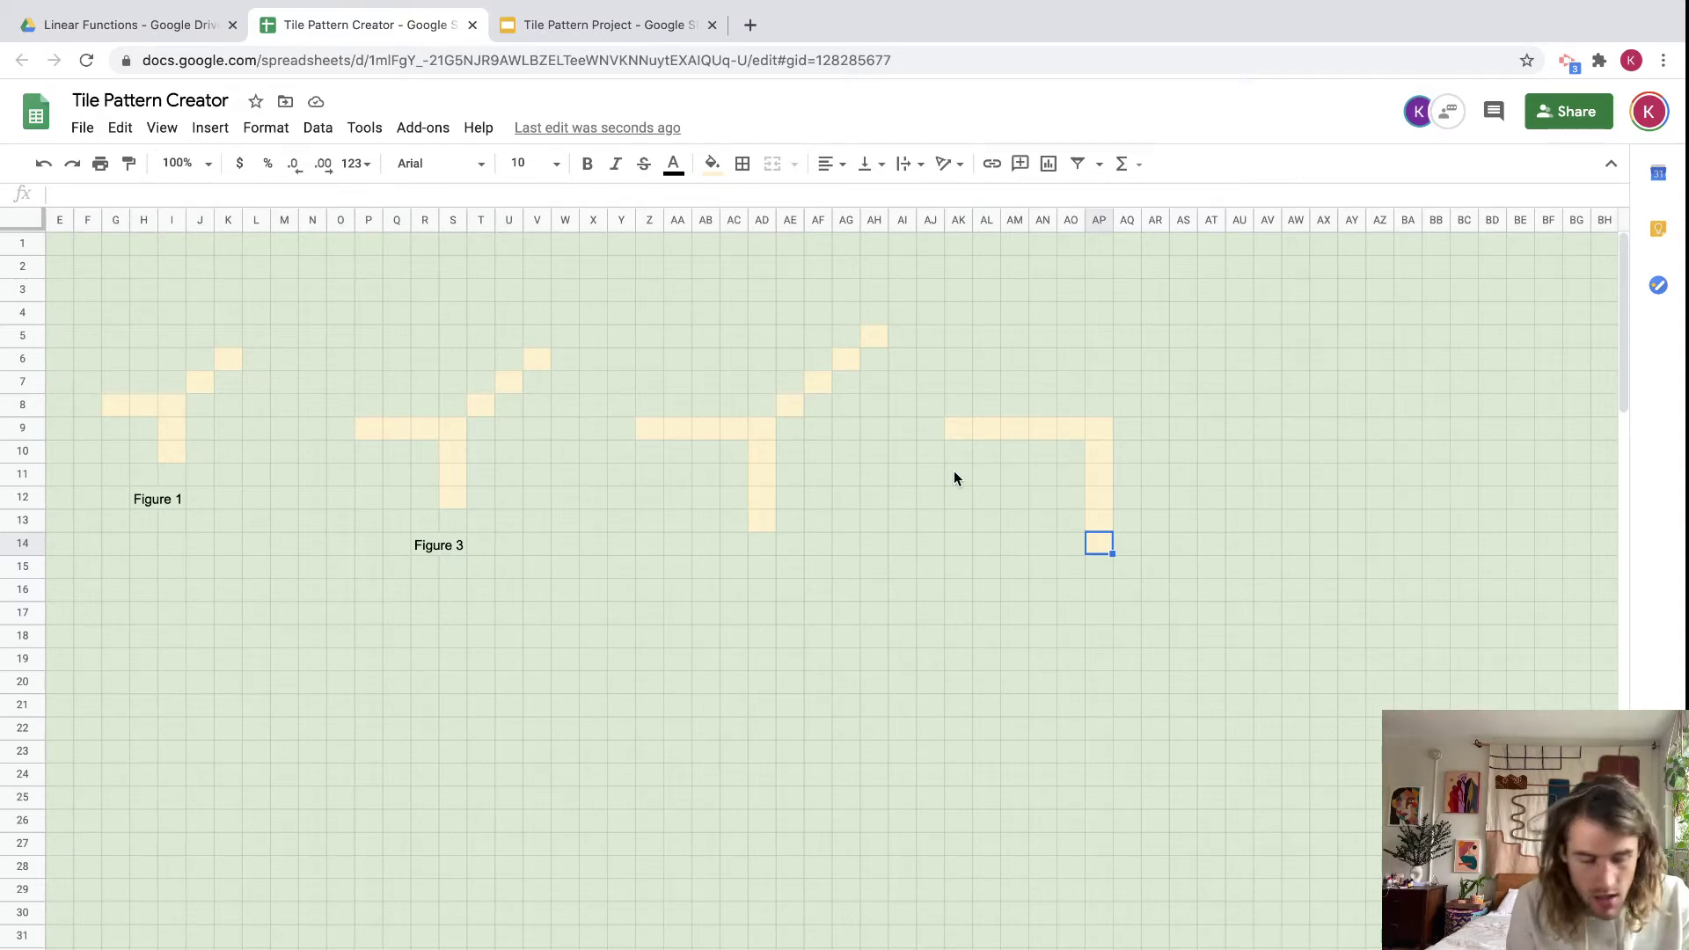
key(ctrl+v)
Extend the fourth figure diagonally by filling cells AQ8, AR7, AS6, AT5 and AU4 with the palest yellow.
click(1129, 406)
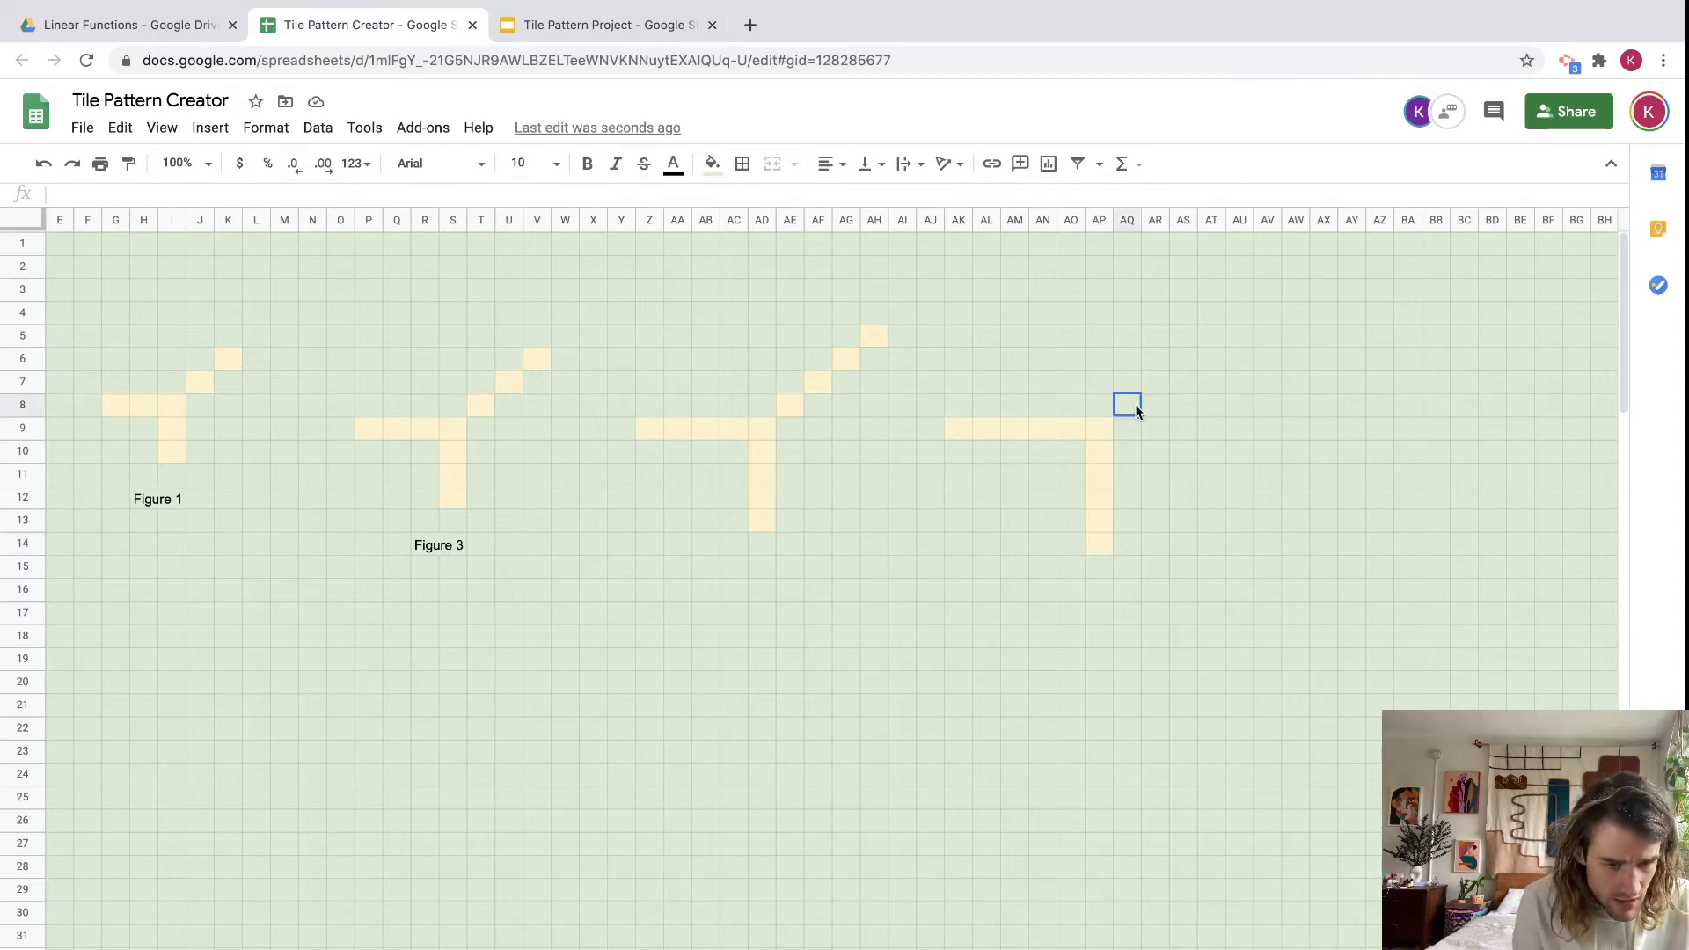
key(ctrl+t)
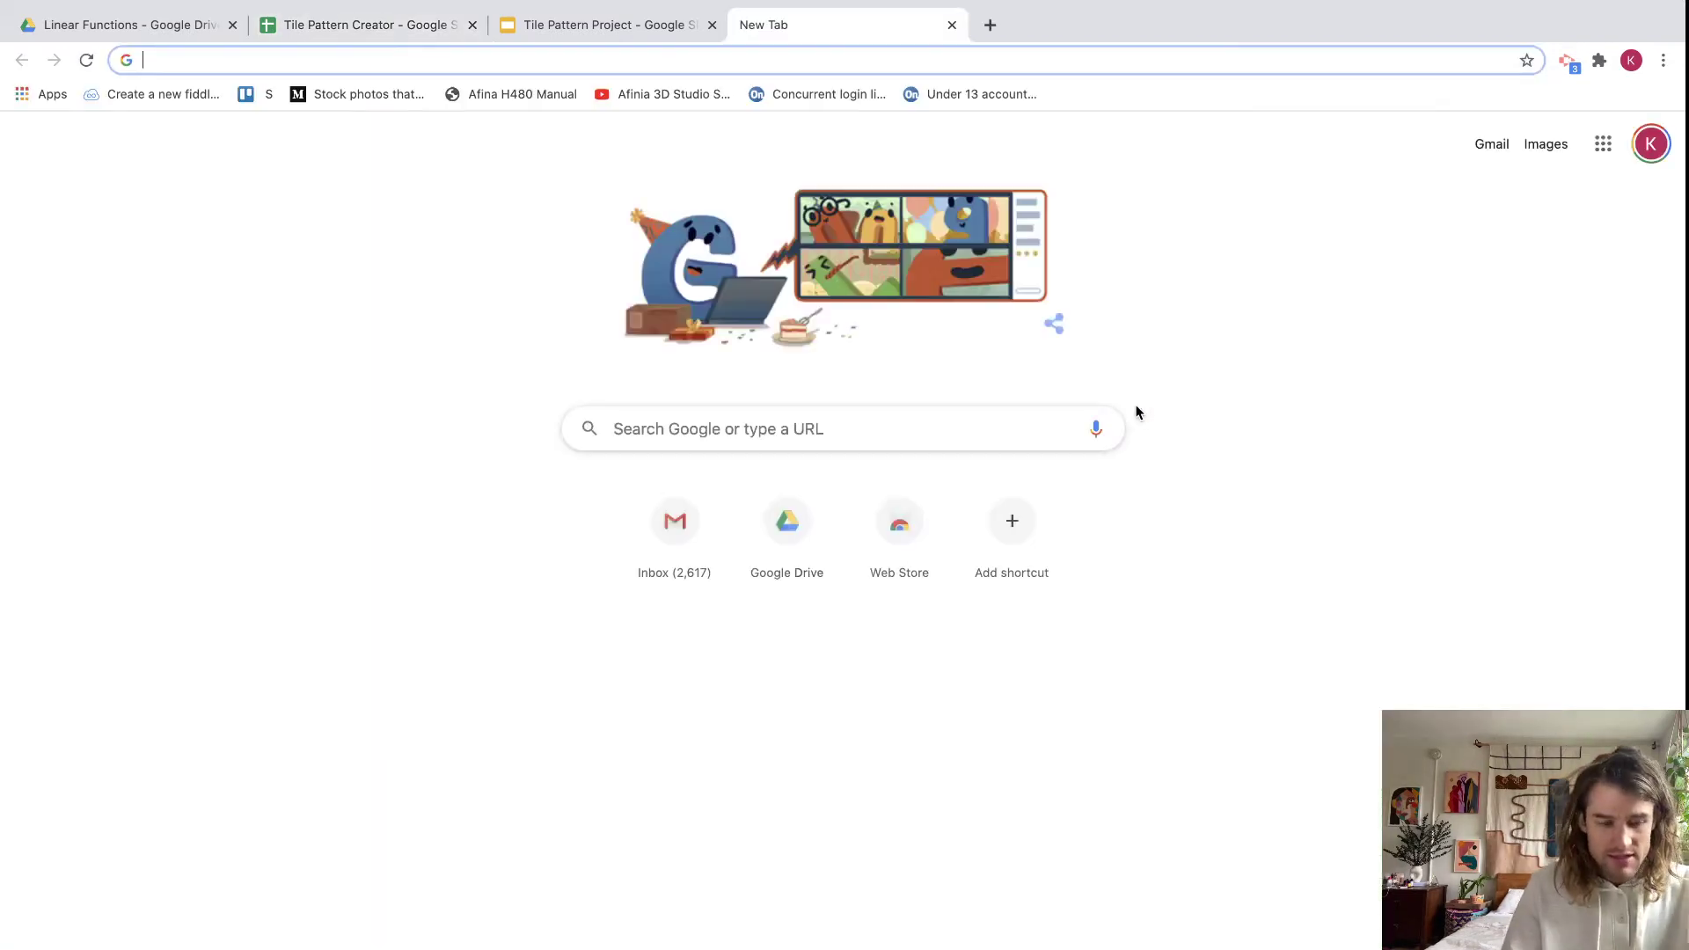
click(952, 26)
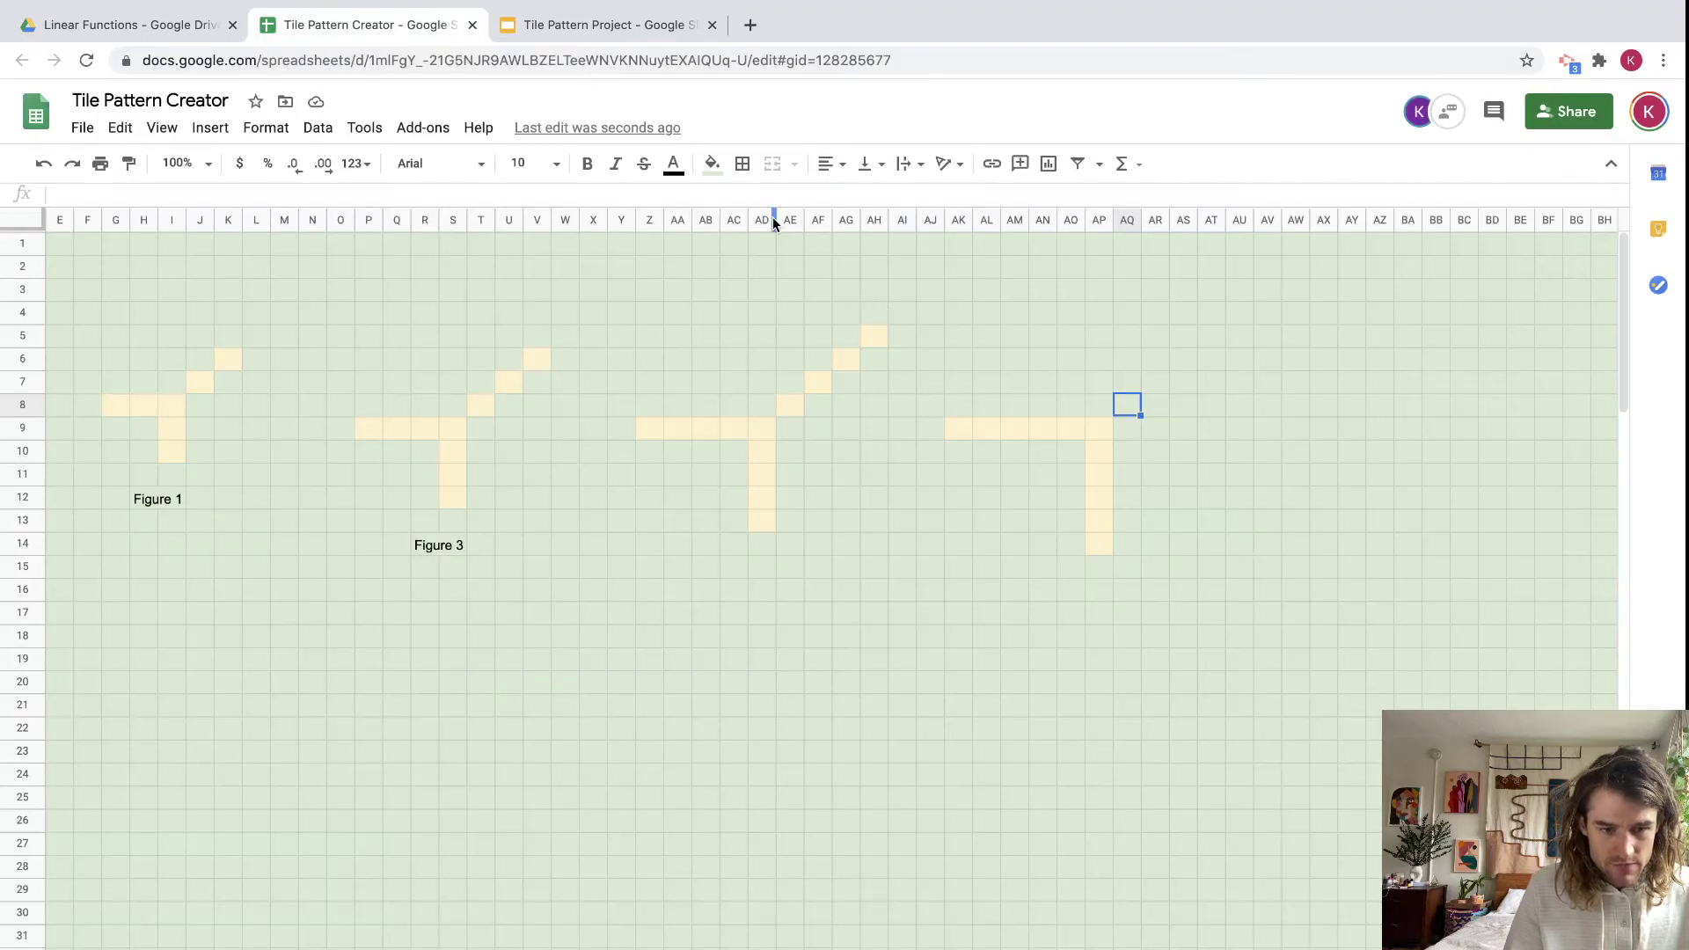
click(711, 163)
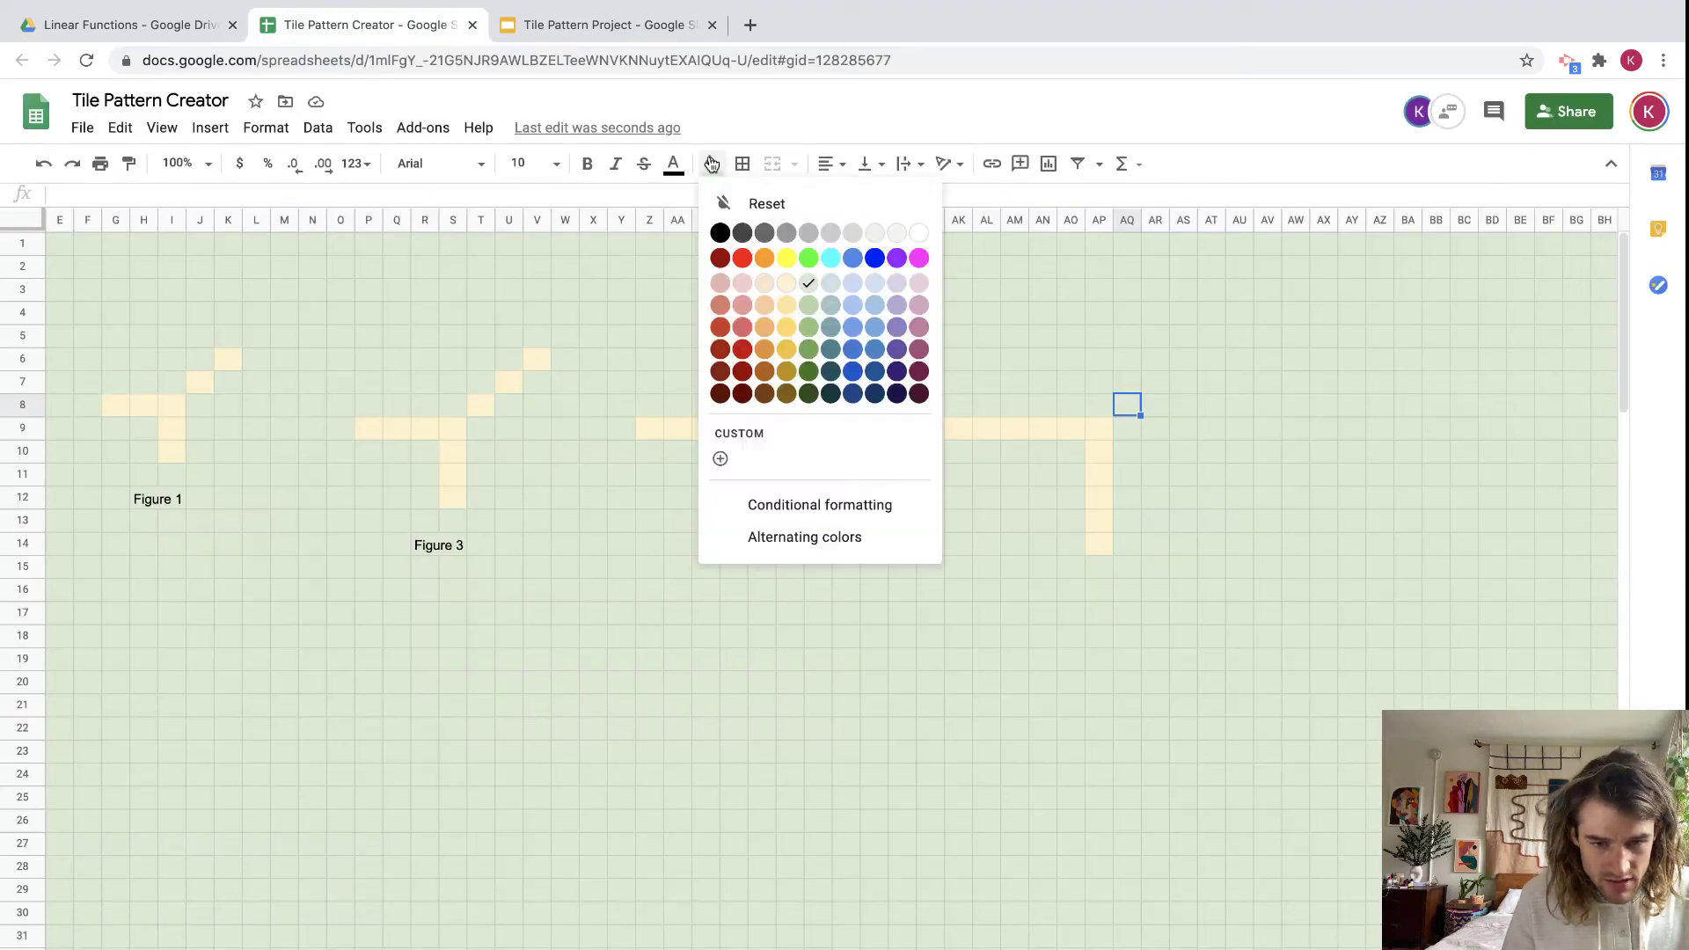
click(781, 288)
key(Up)
key(Right)
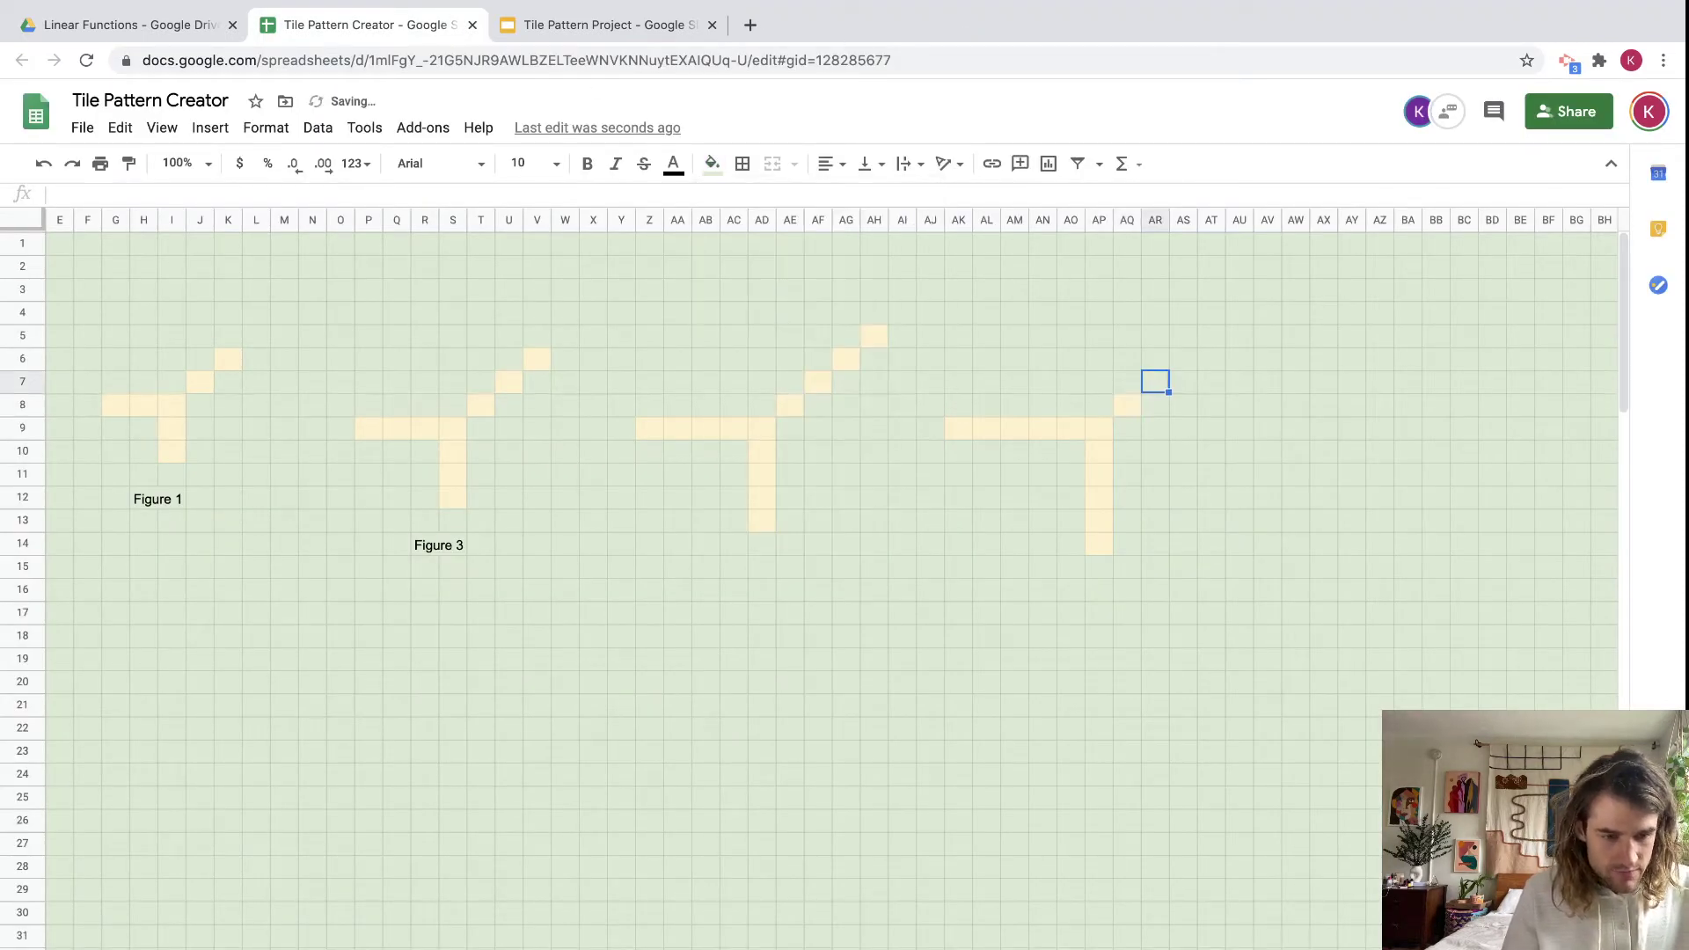
key(ctrl+y)
key(Up)
key(Right)
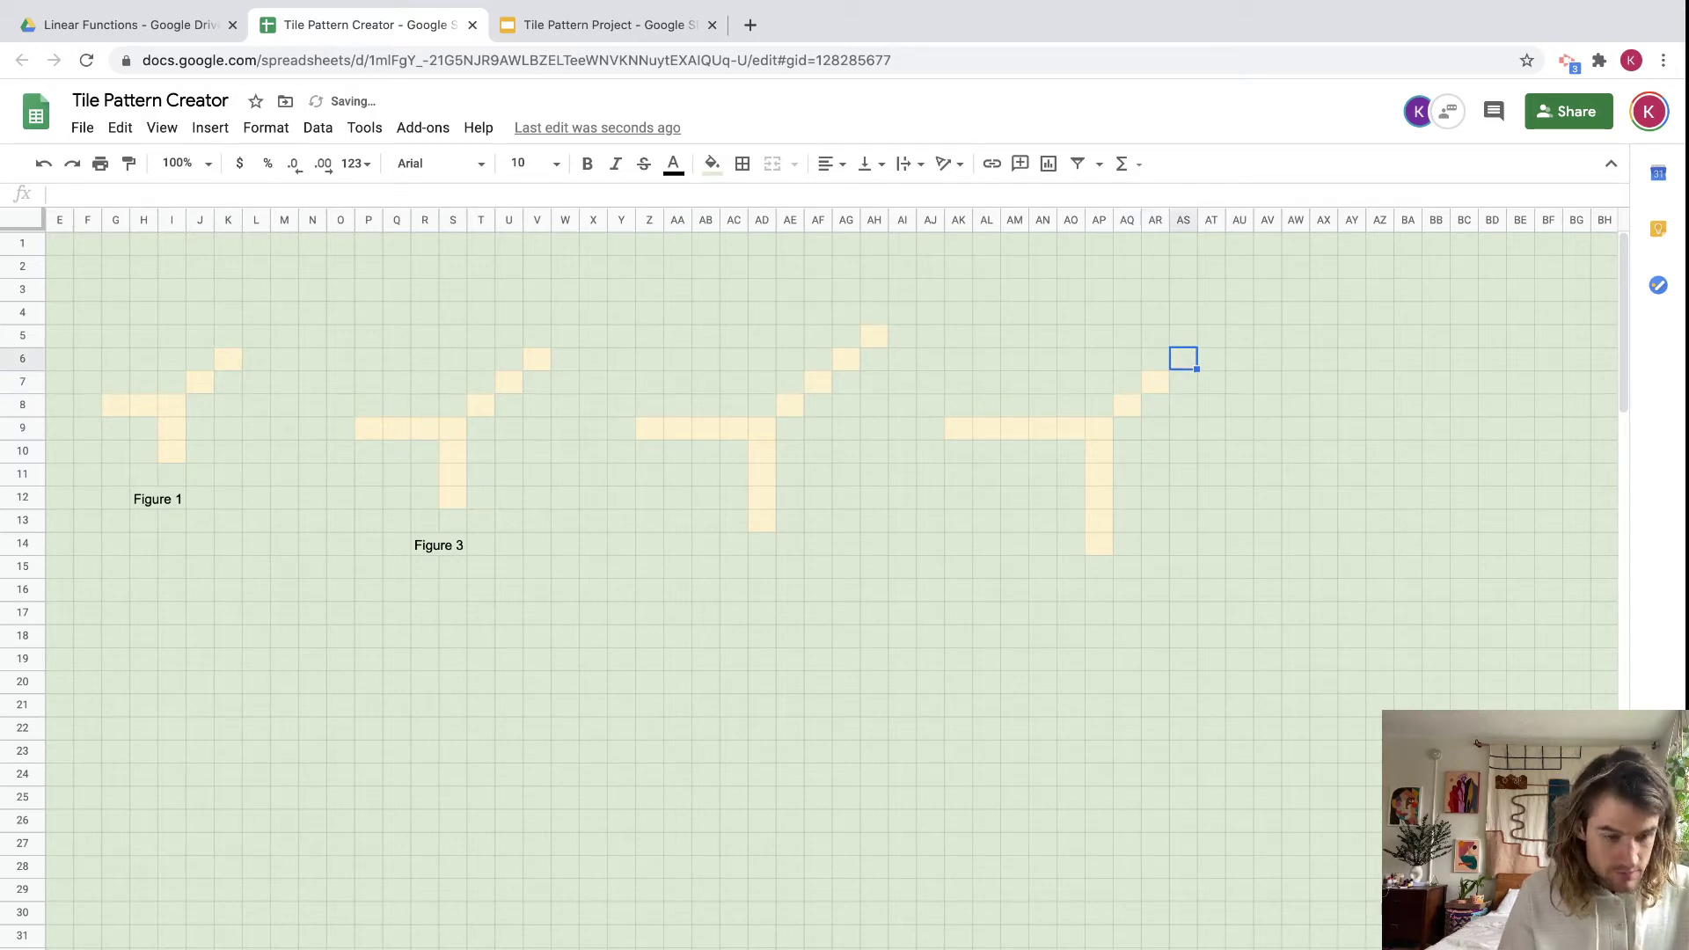
key(ctrl+y)
key(Up)
key(Right)
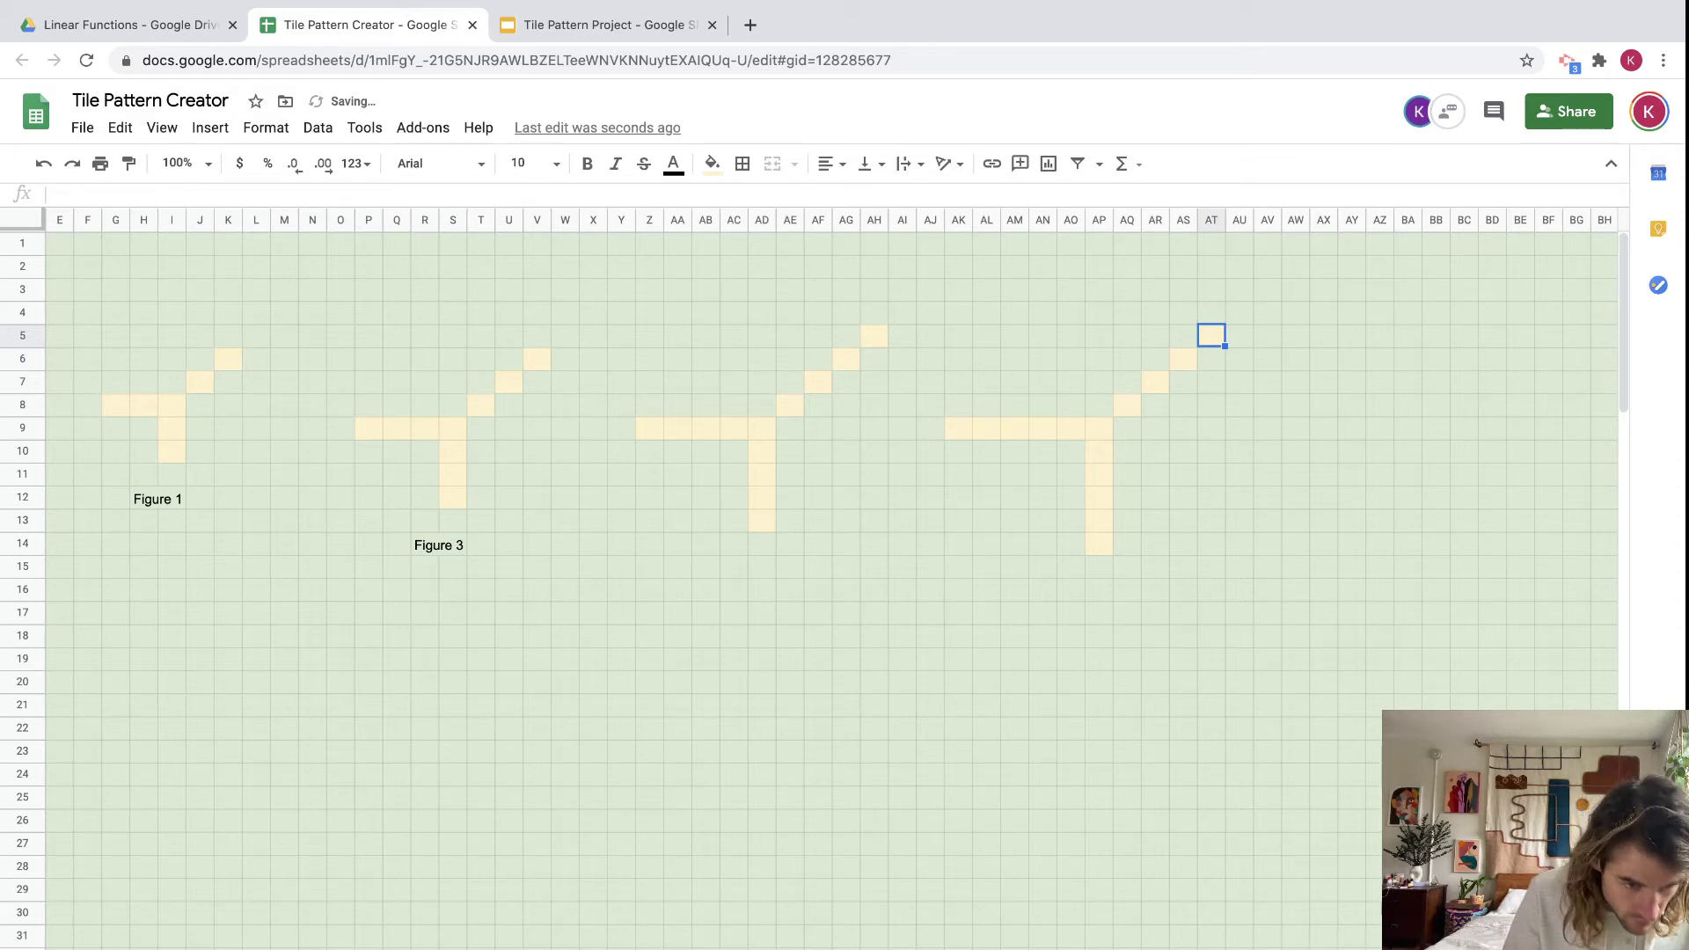
key(ctrl+y)
key(Up)
key(Right)
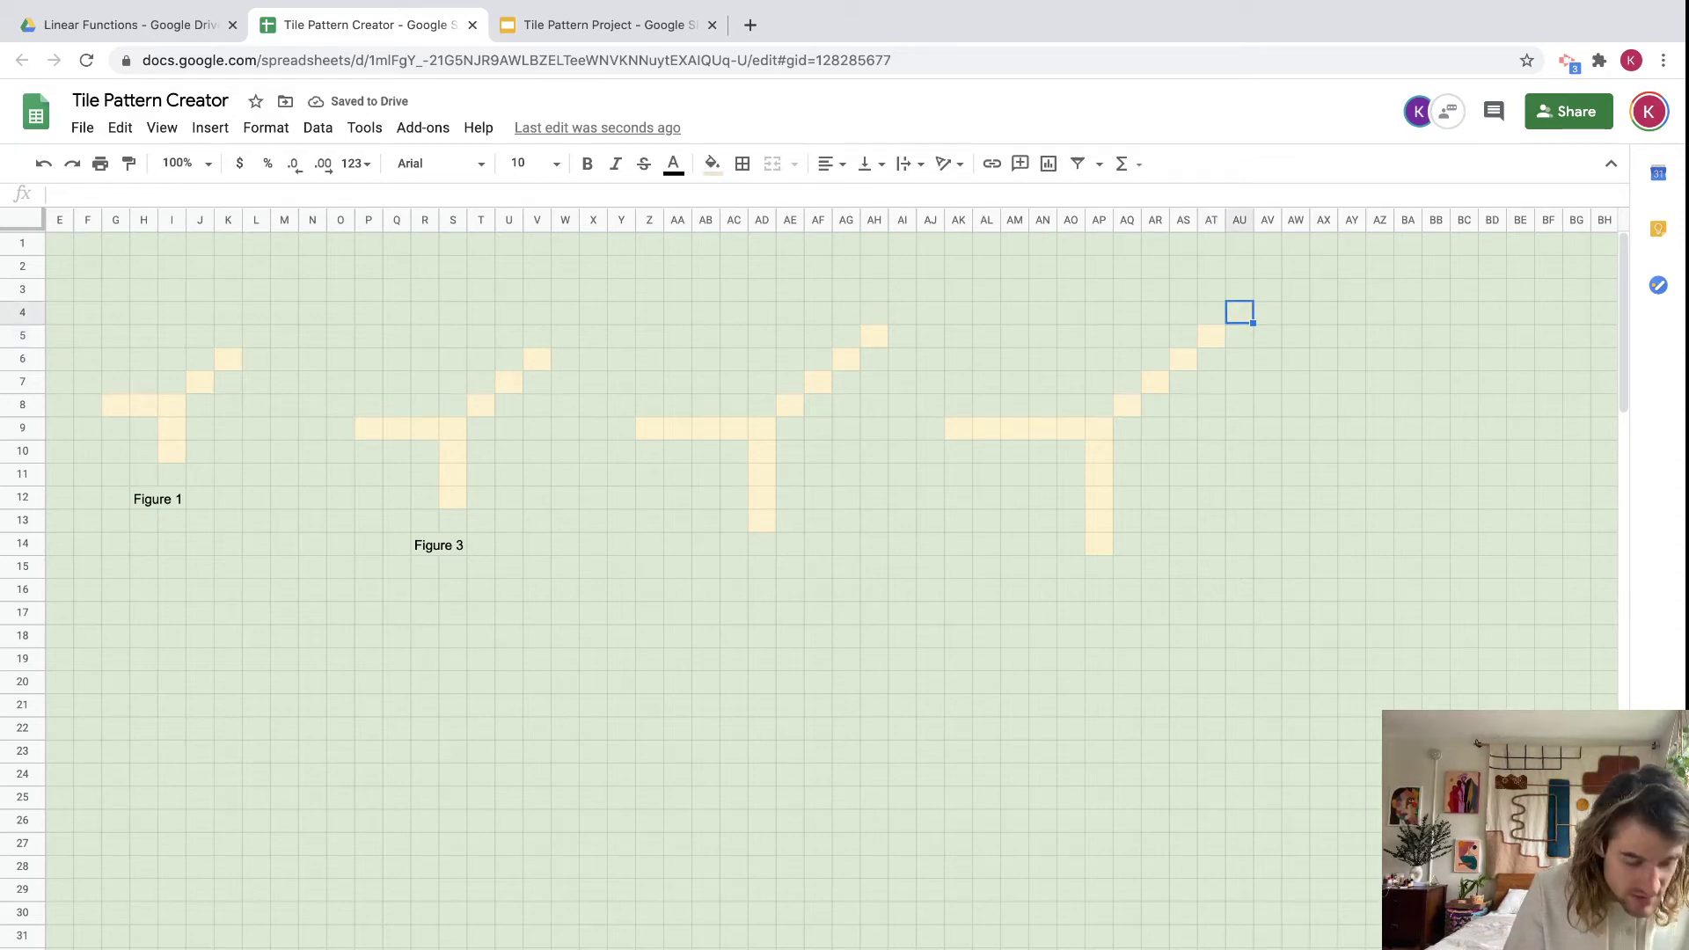
key(ctrl+y)
click(1211, 519)
Enter the label "Figure 4" in cell AB15 below the third figure.
click(713, 553)
click(682, 570)
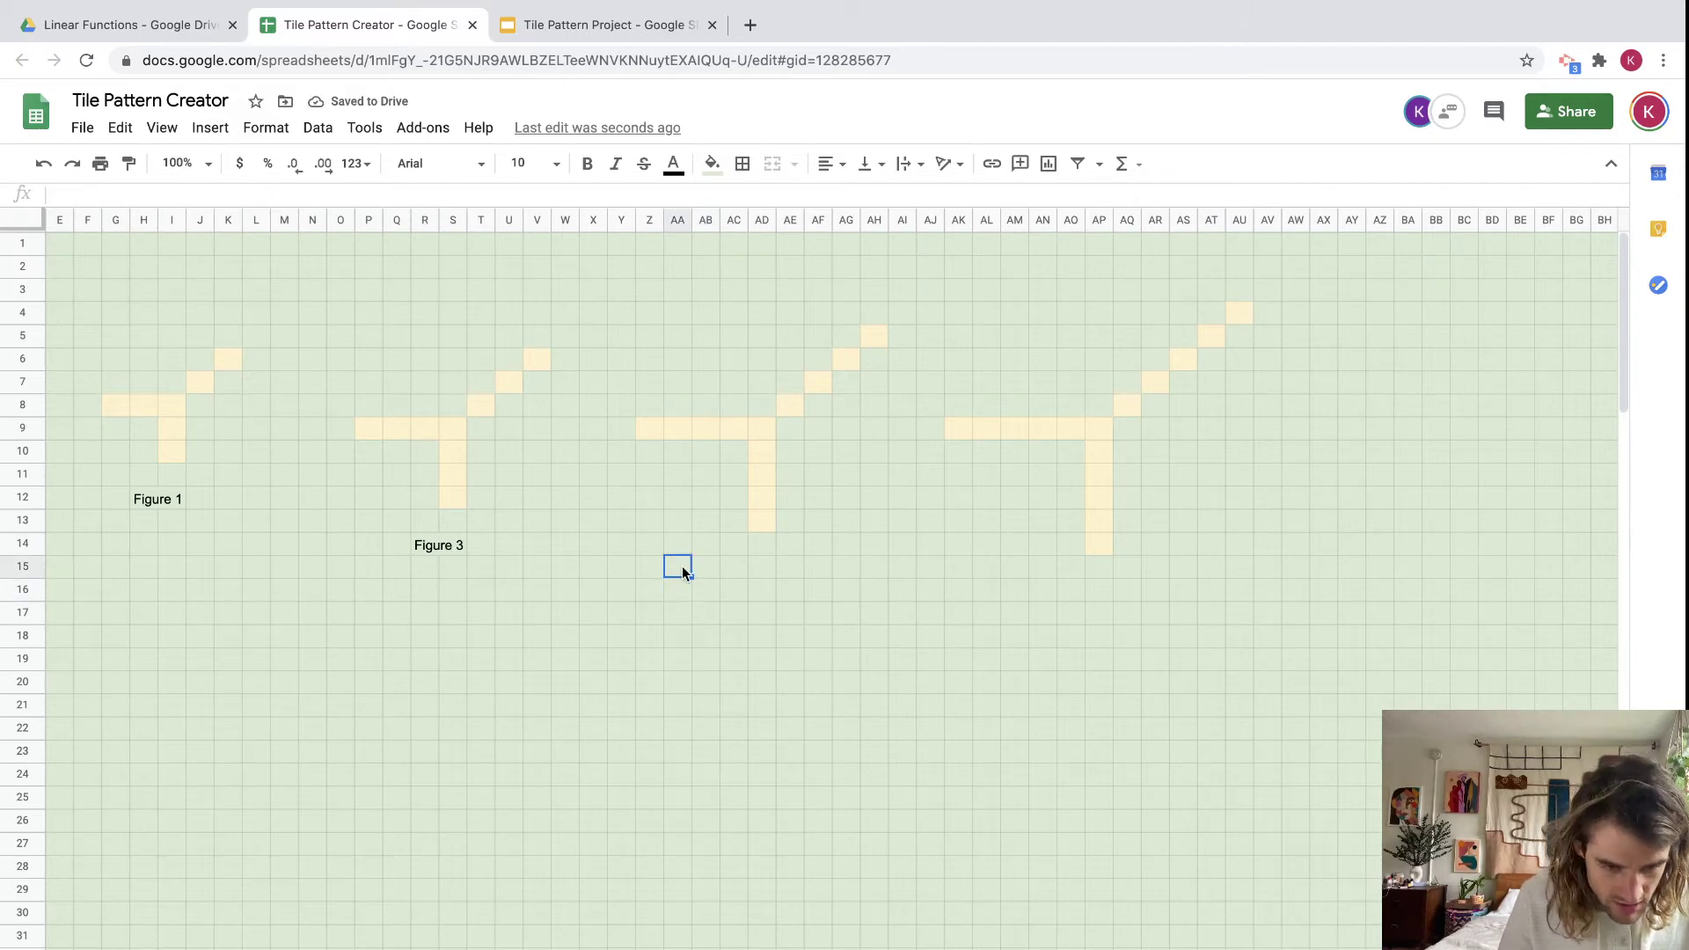
key(Right)
text(Figure 5)
key(BackSpace)
key(BackSpace)
key(BackSpace)
key(BackSpace)
key(BackSpace)
key(BackSpace)
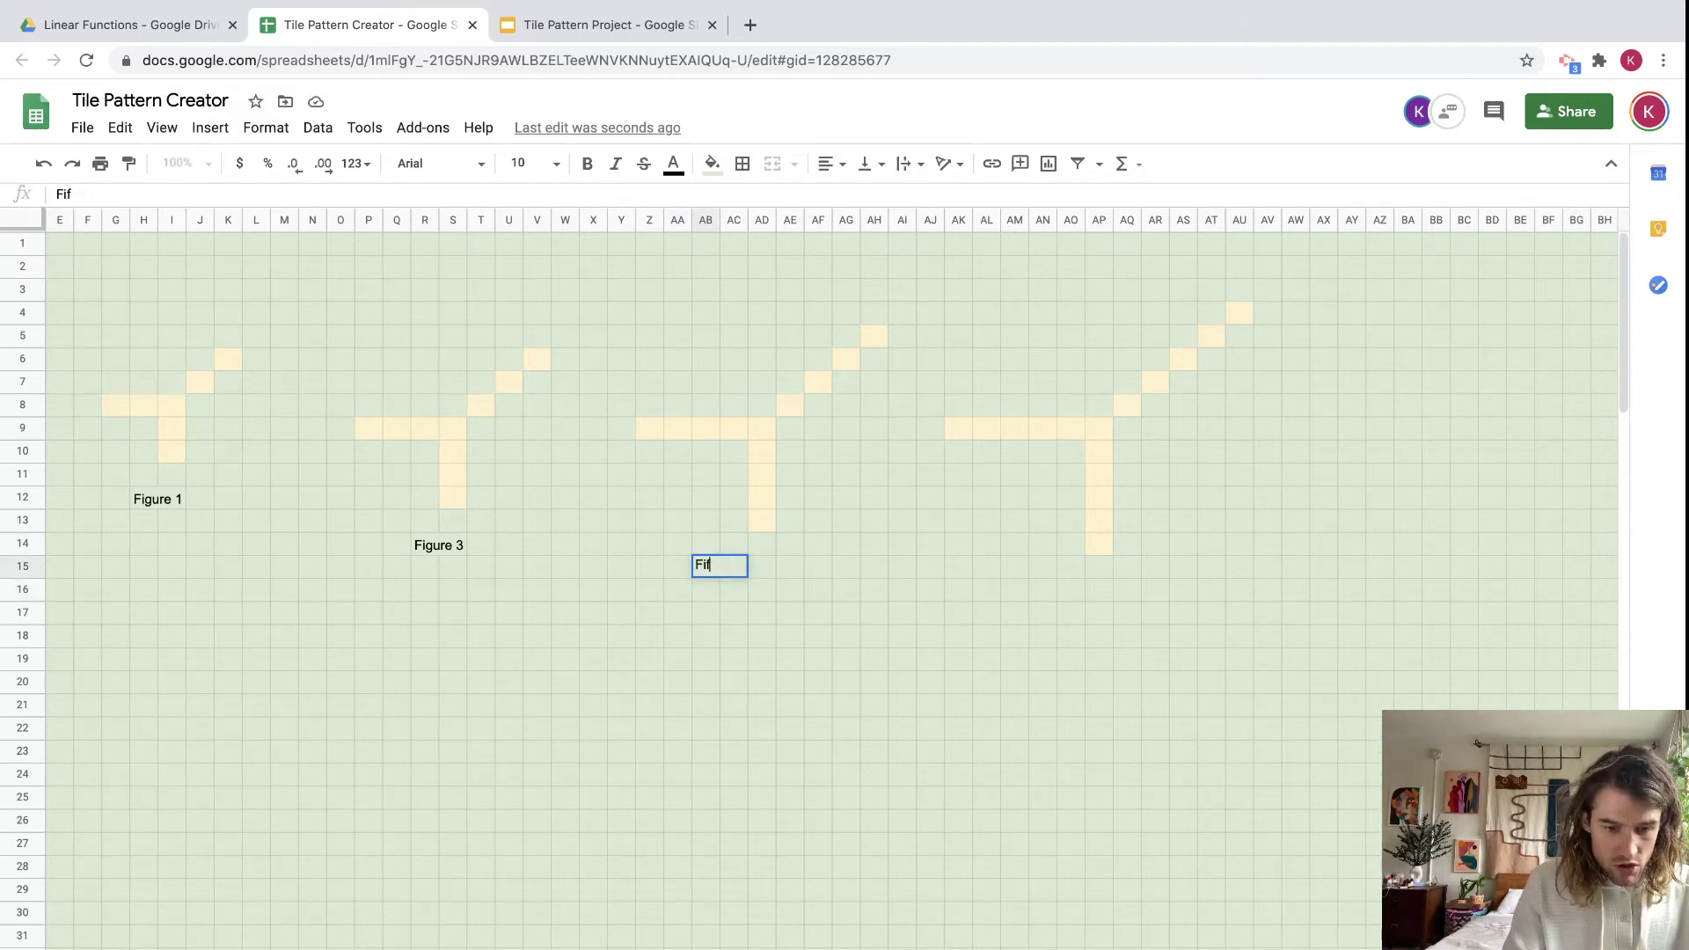
text(gure )
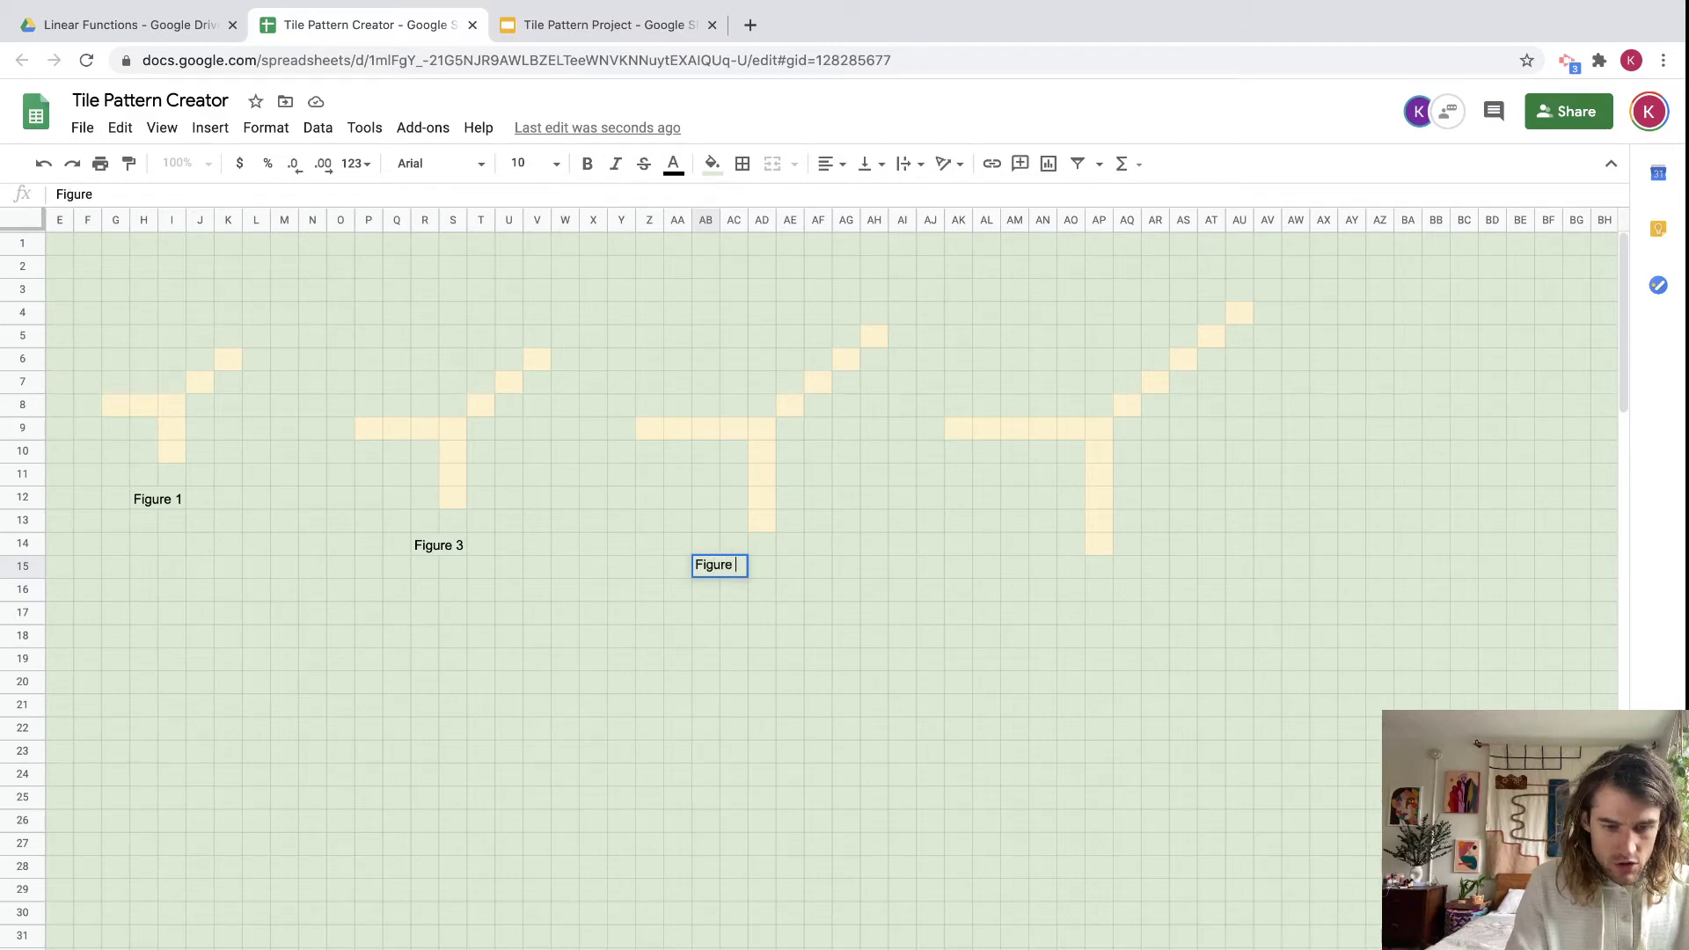
text(4)
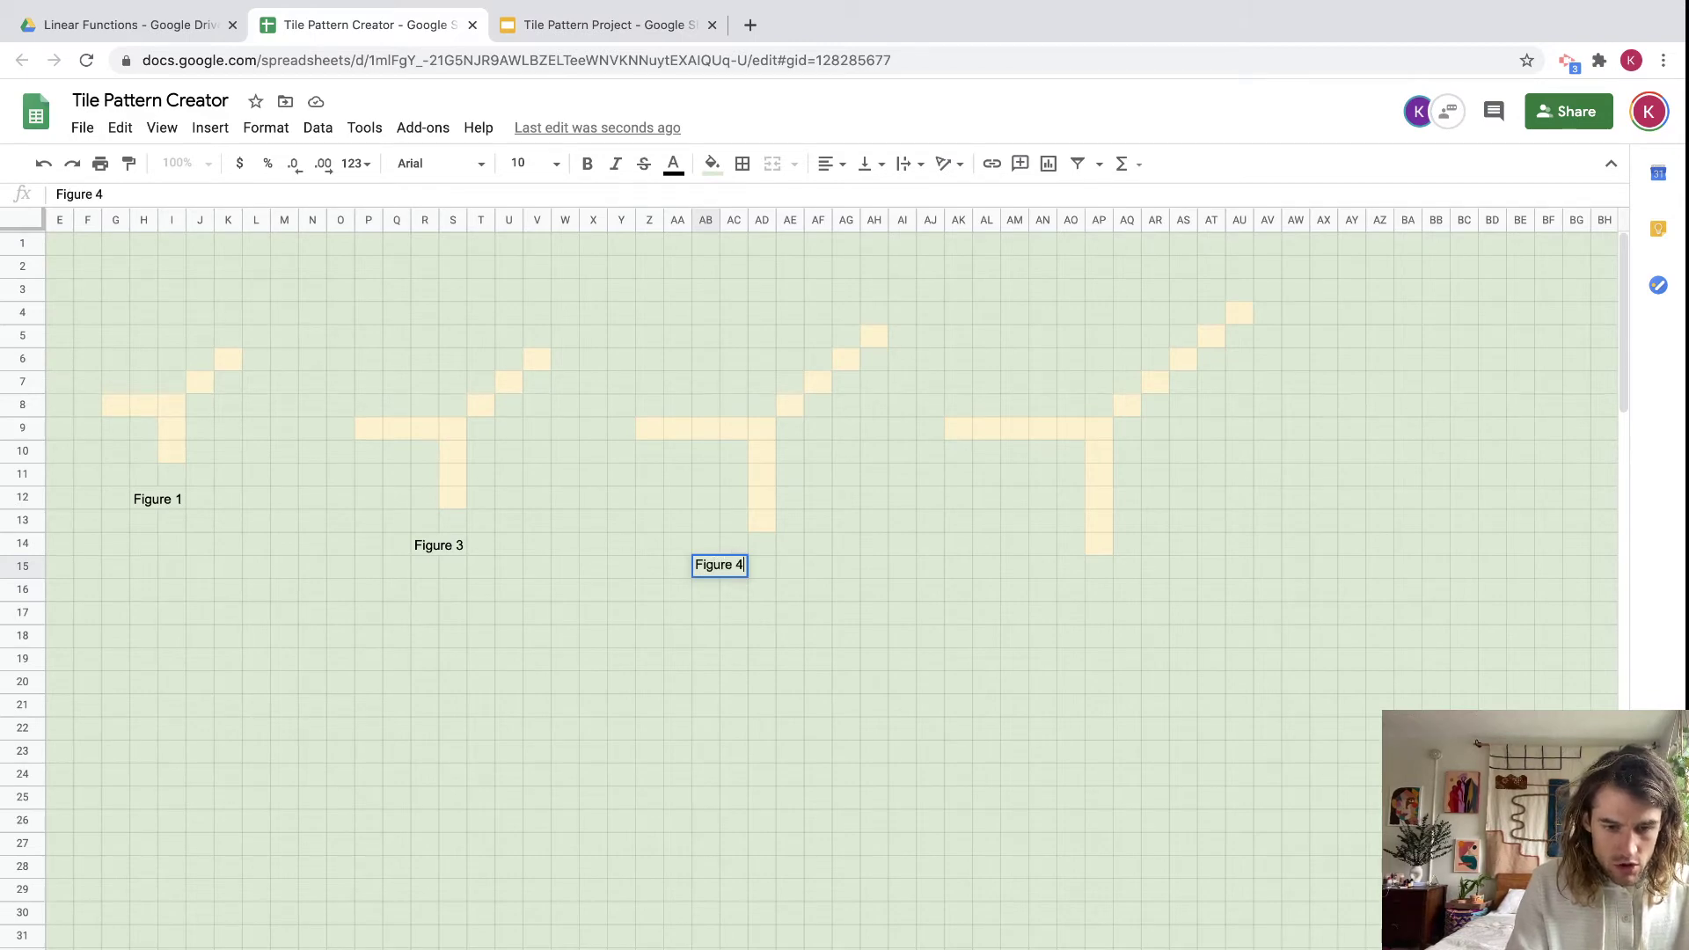
Enter the label "Figure 5" in cell AN16 below the fourth figure.
click(1033, 597)
text(Fig)
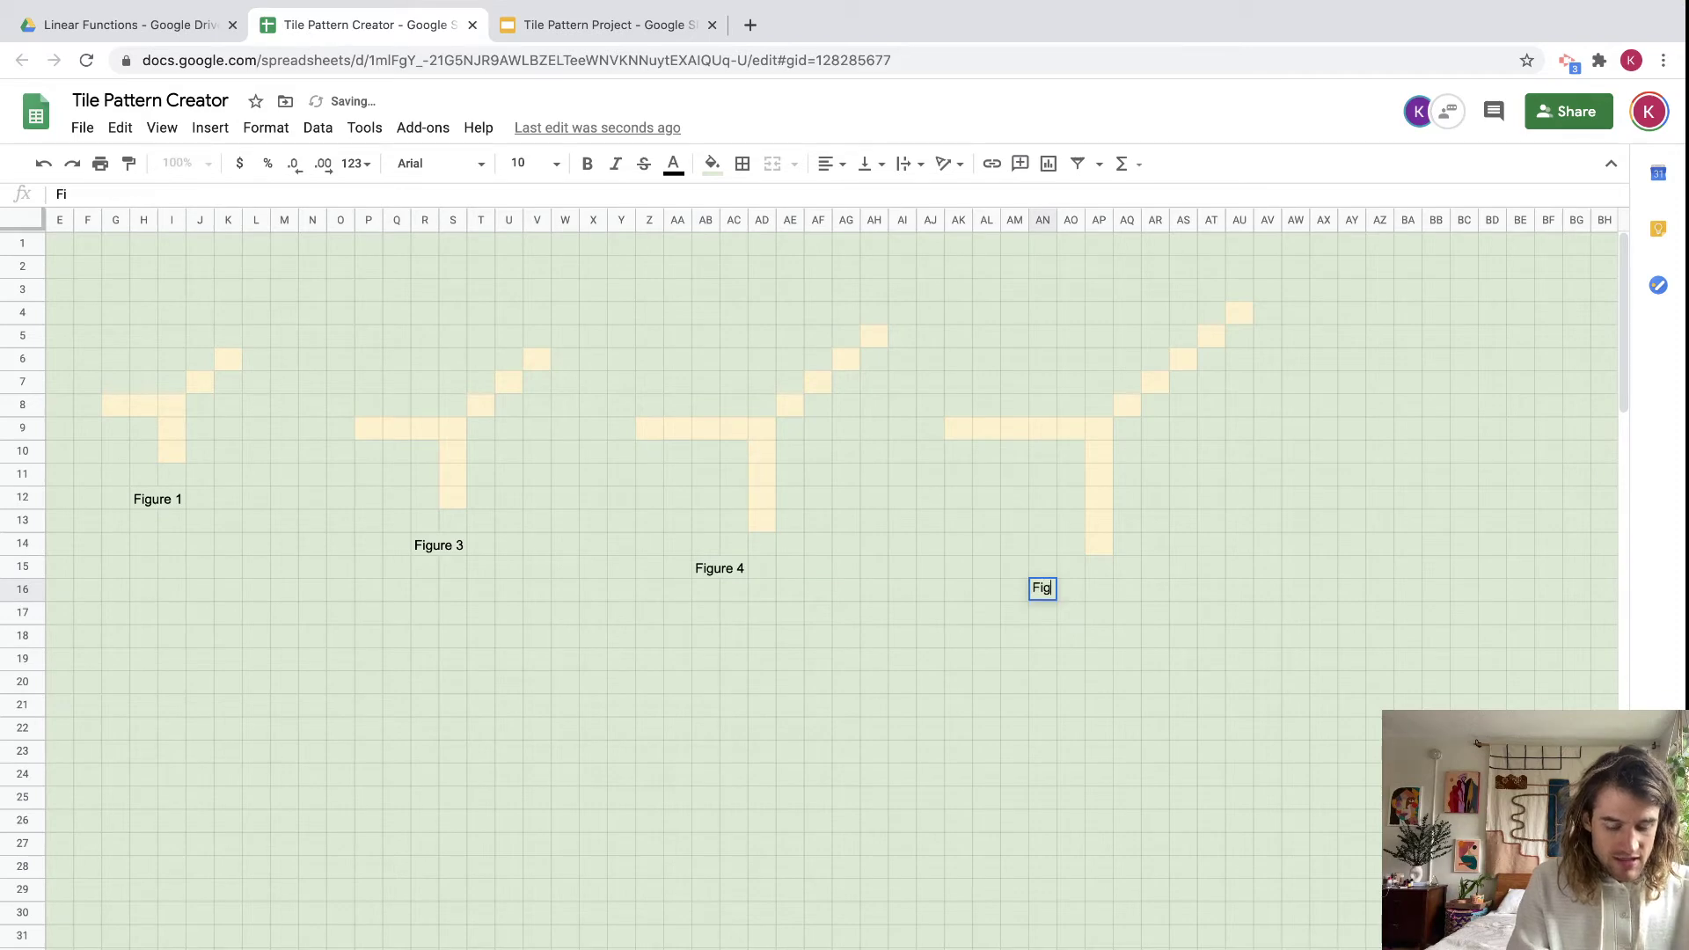
text(ure 5)
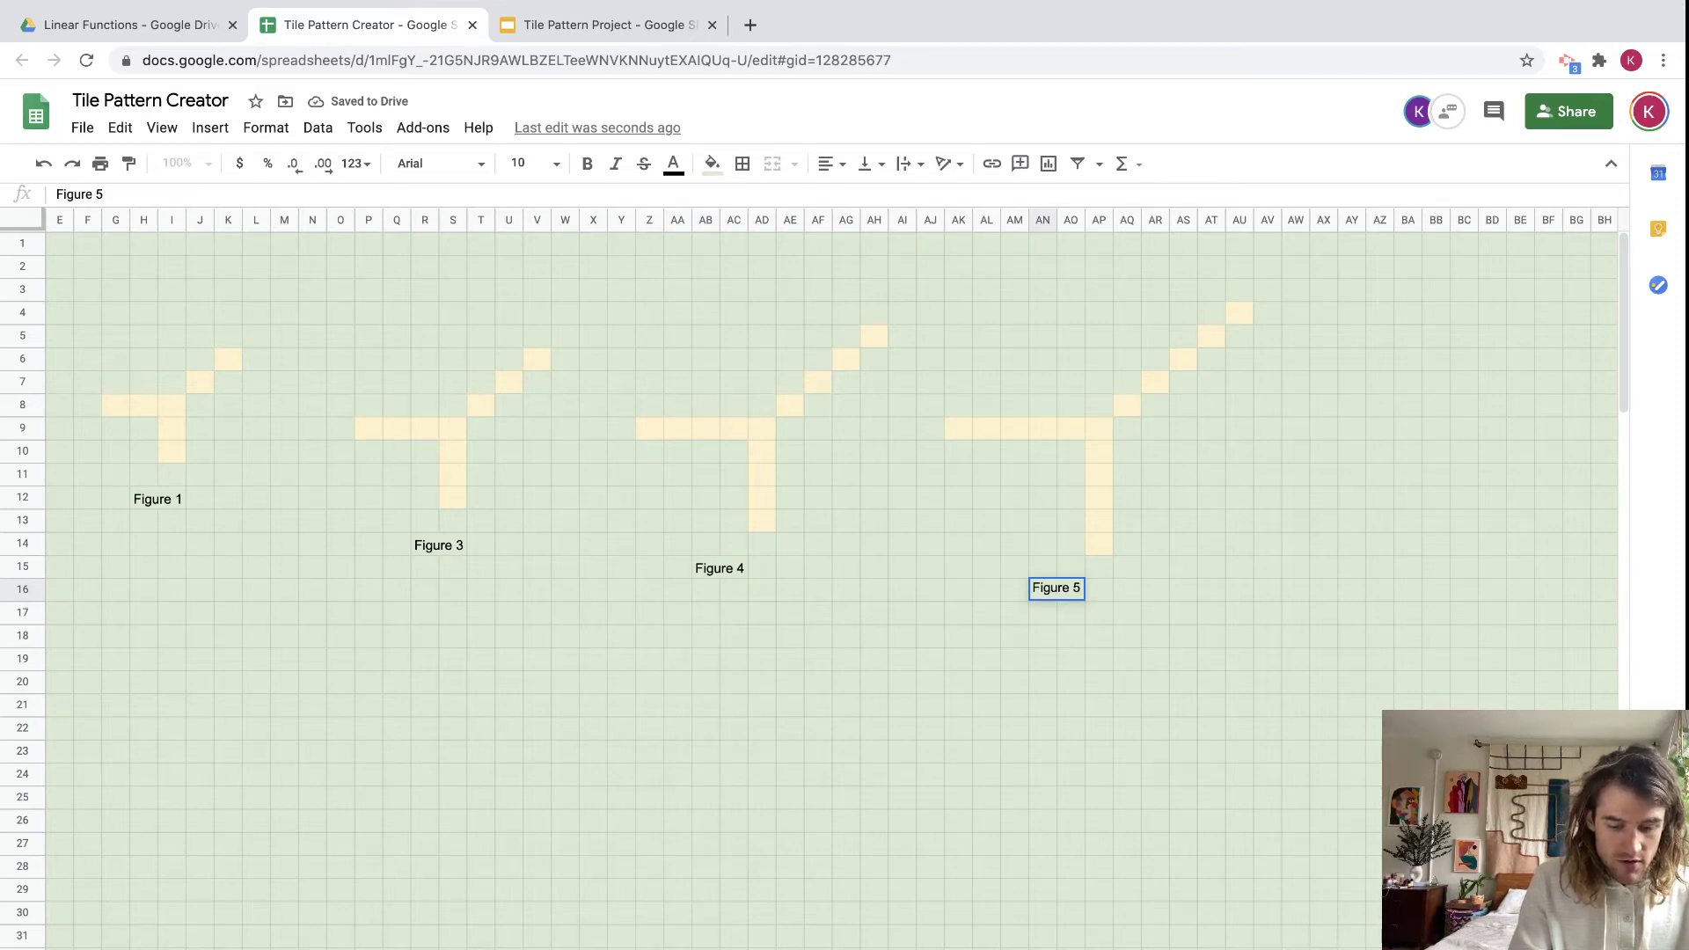
click(1349, 664)
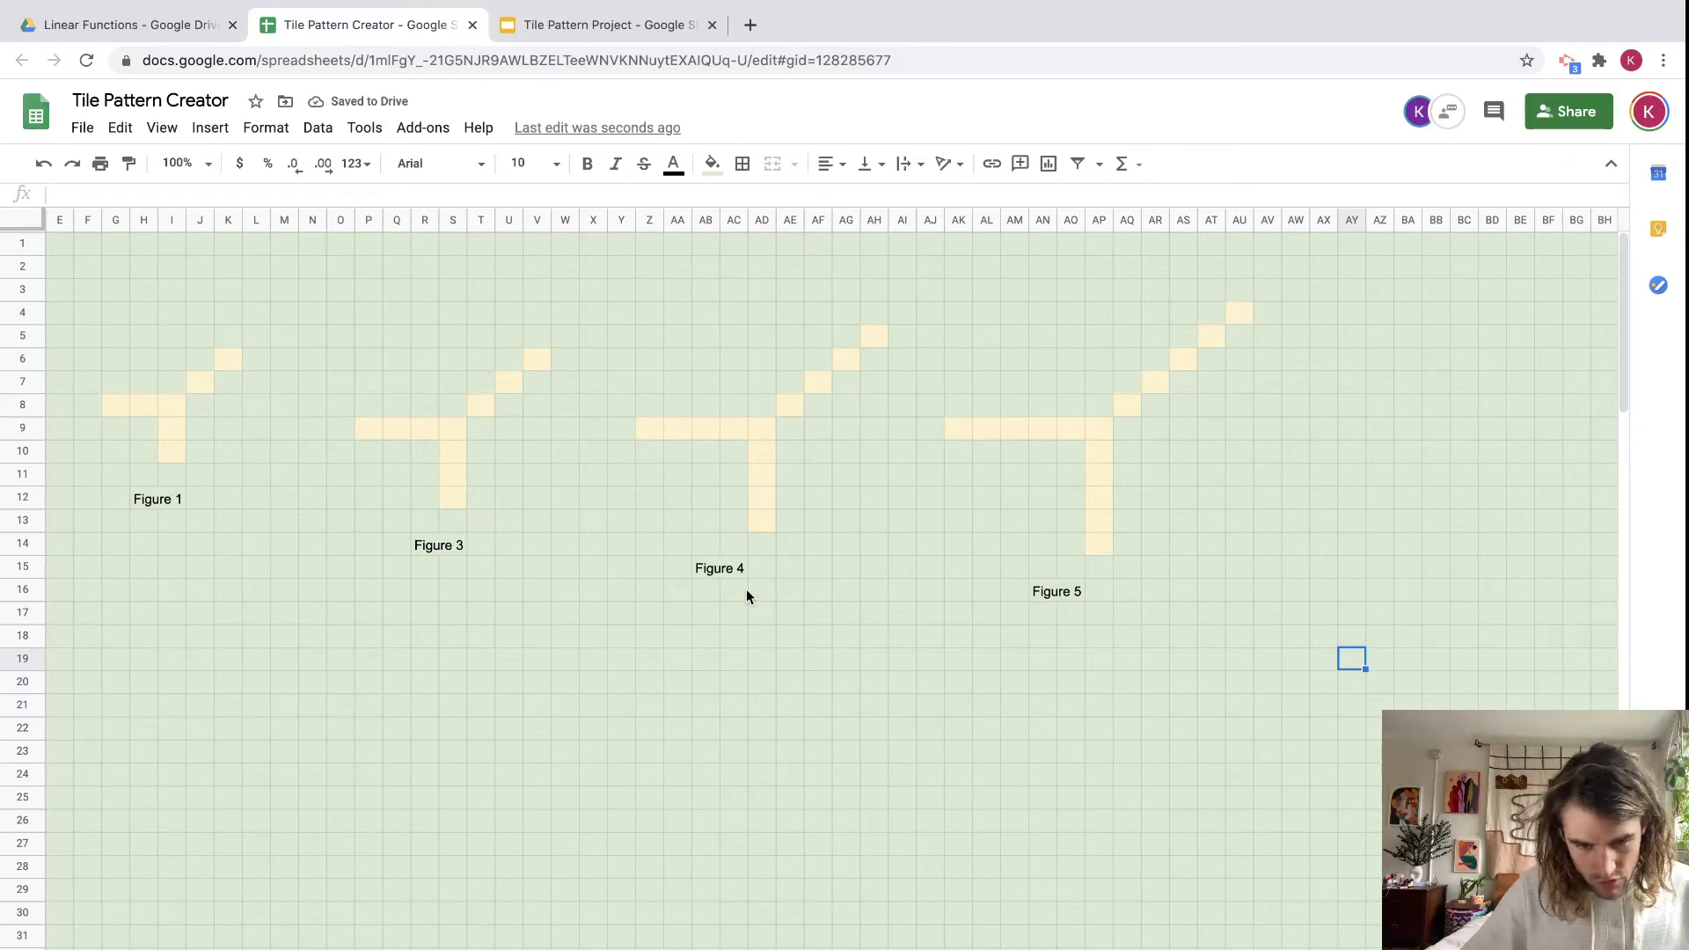
Correct the label below the second figure in cell R14 to read "Figure 2".
click(453, 545)
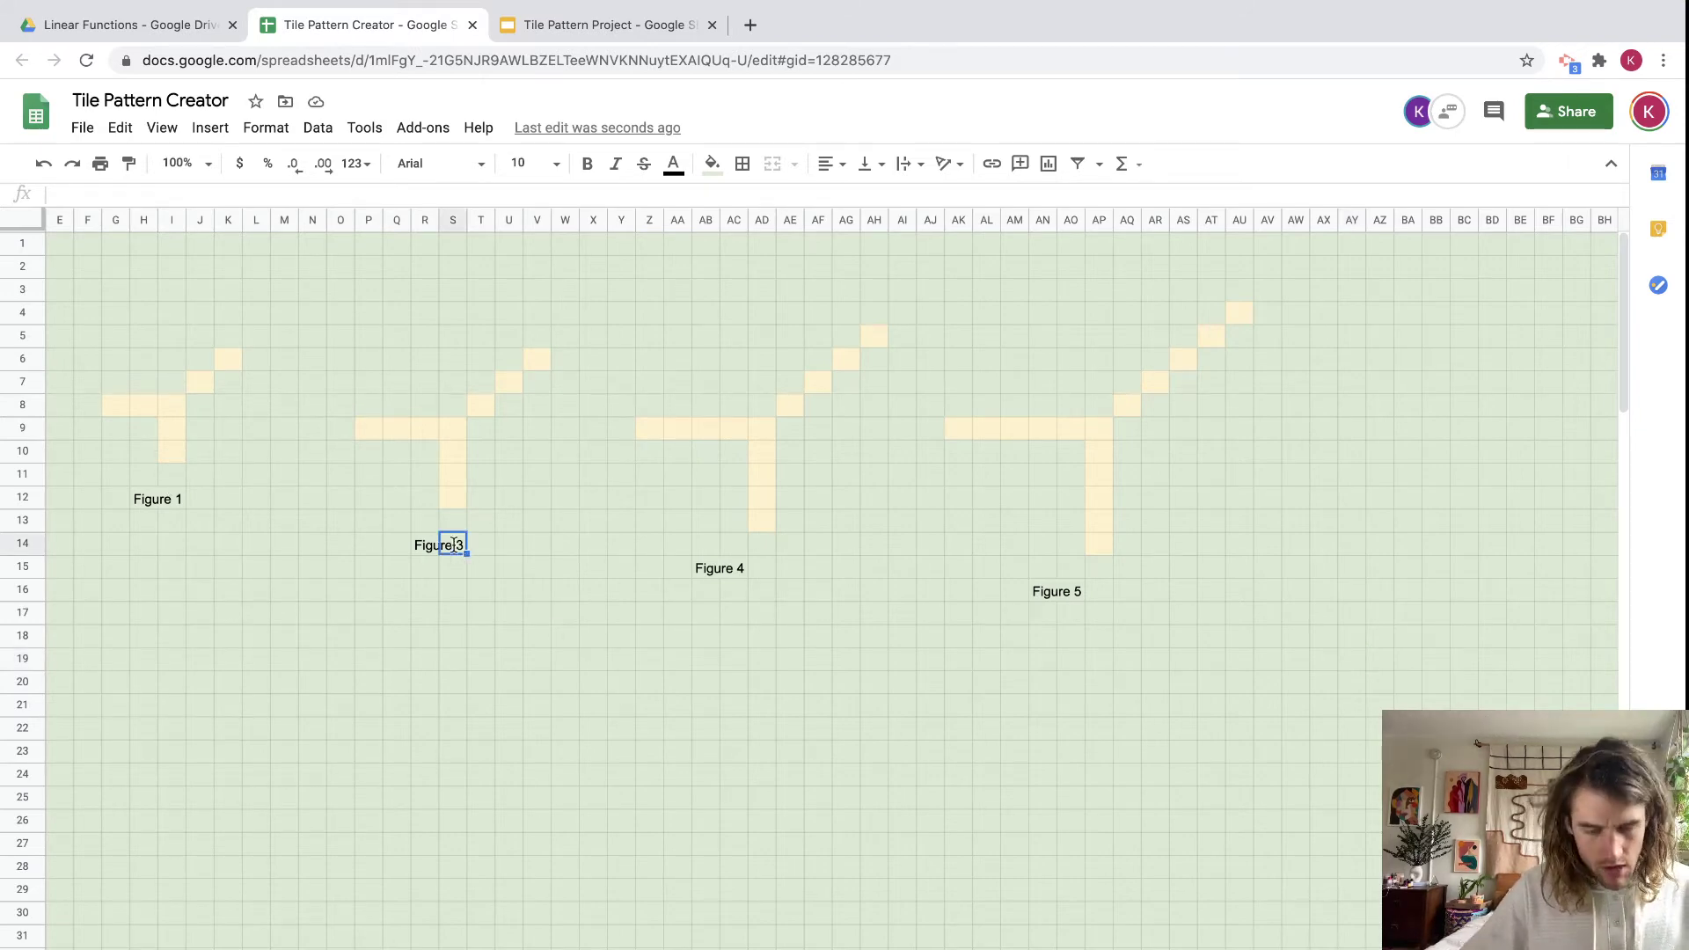
click(429, 545)
click(103, 187)
key(BackSpace)
text(2)
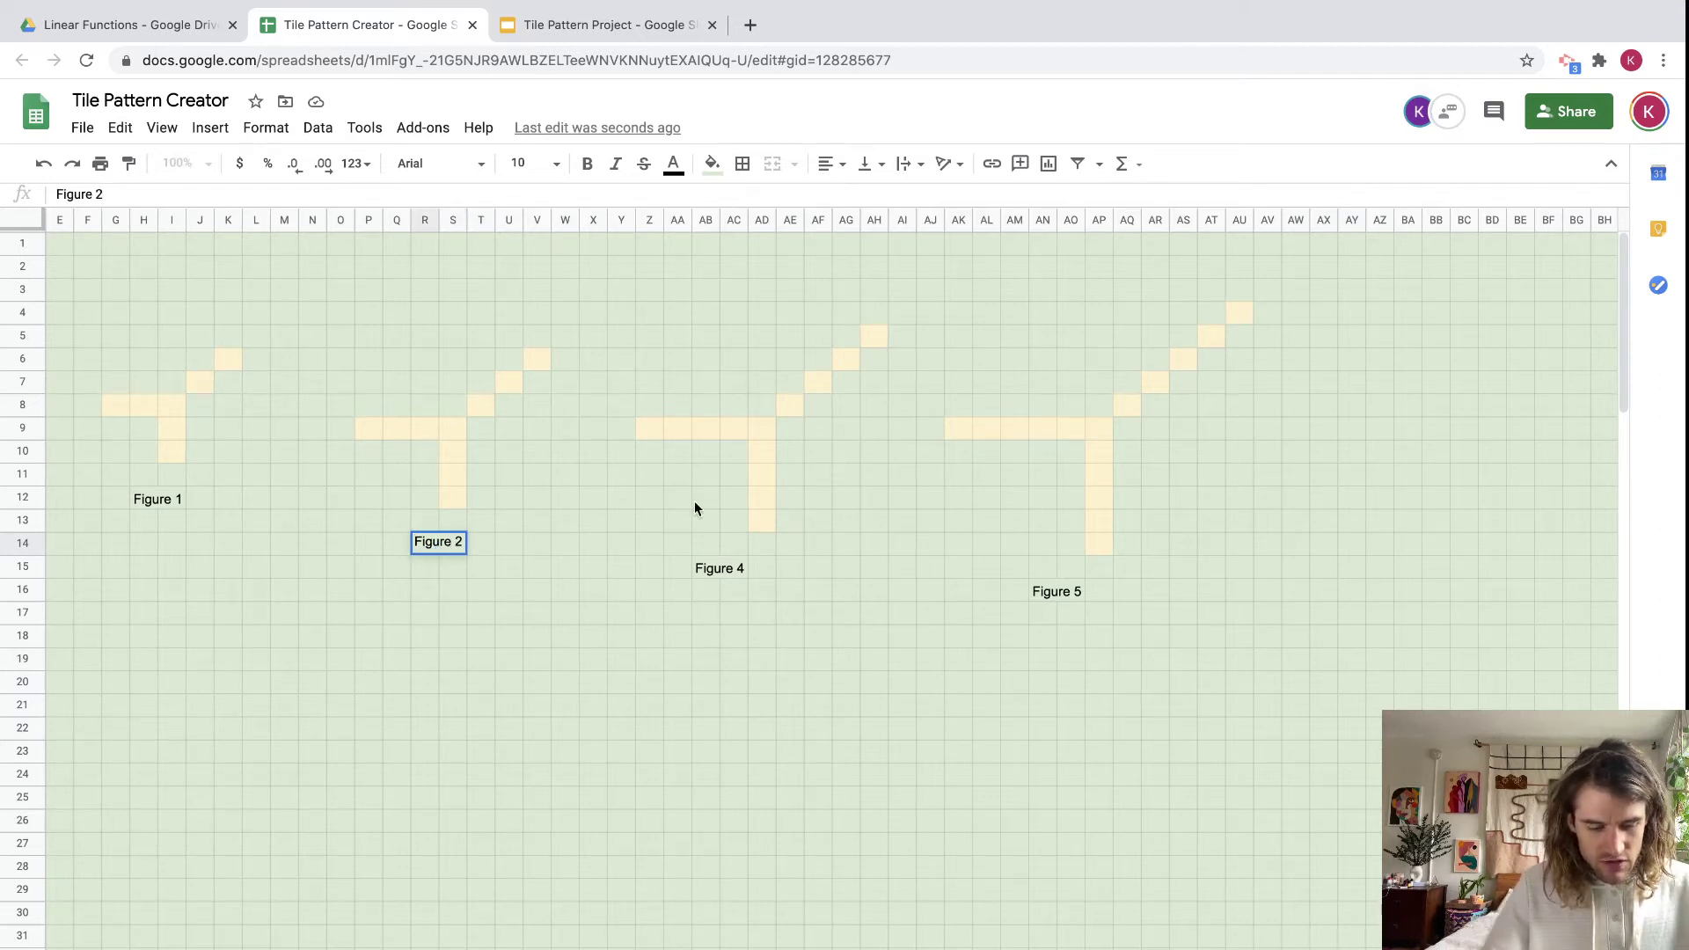
Correct the label below the third figure in cell AB15 to read "Figure 3".
click(732, 569)
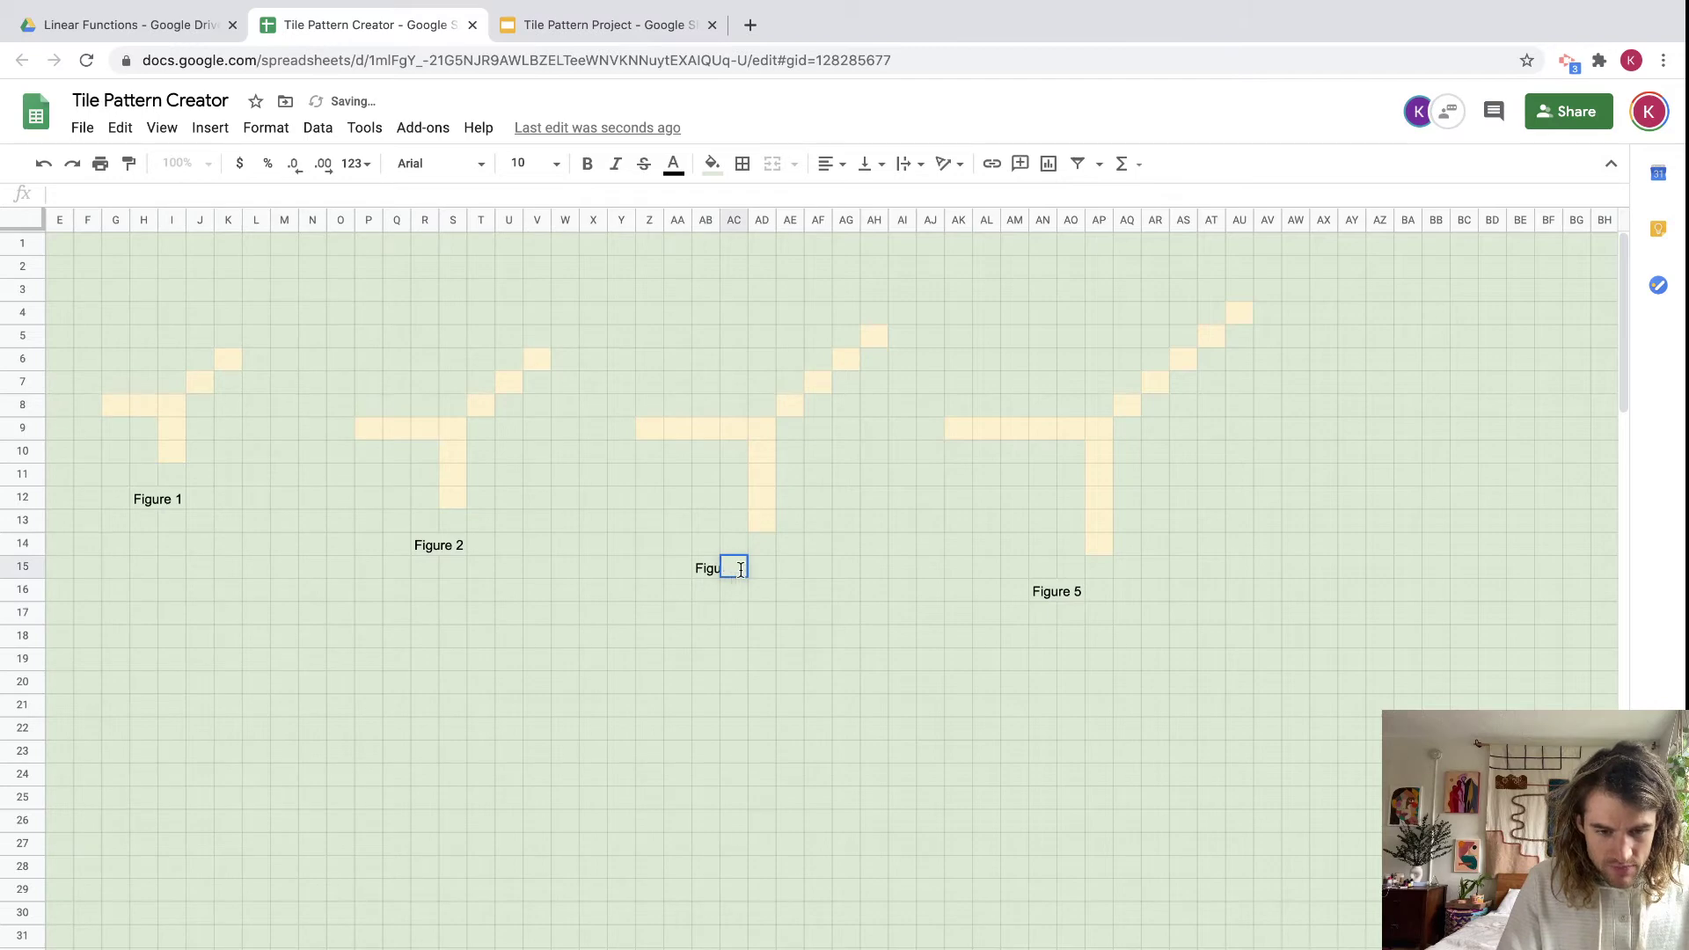
click(706, 569)
click(103, 194)
key(BackSpace)
text(3)
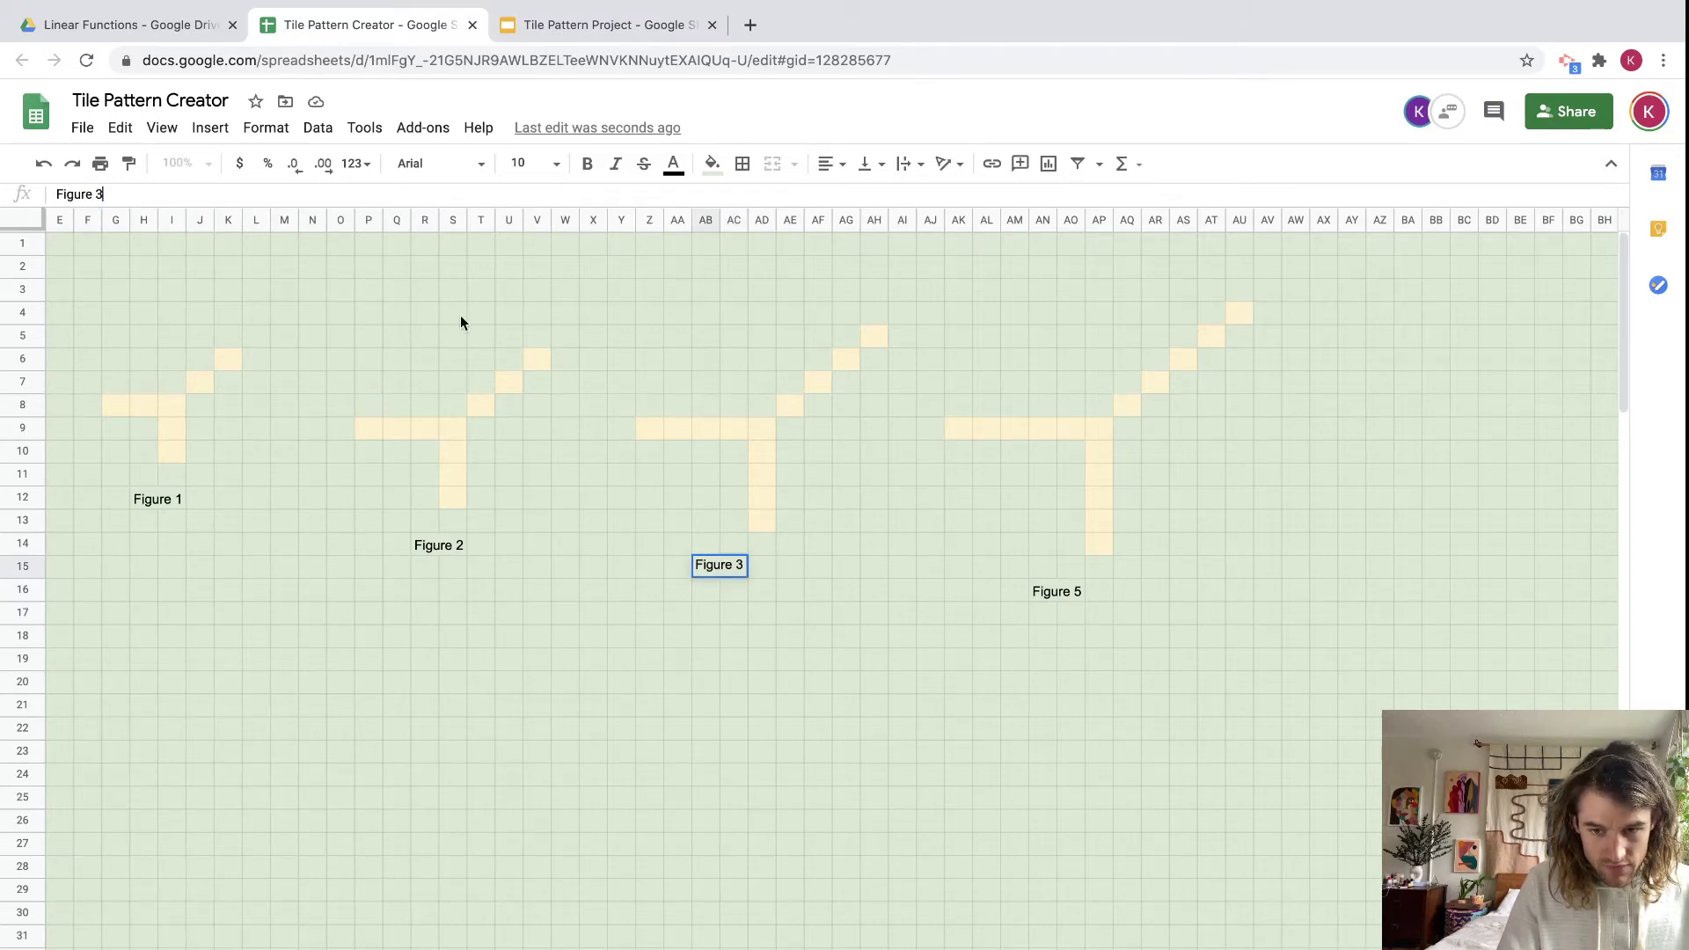
Correct the label below the fourth figure in cell AN16 to read "Figure 4".
click(1049, 593)
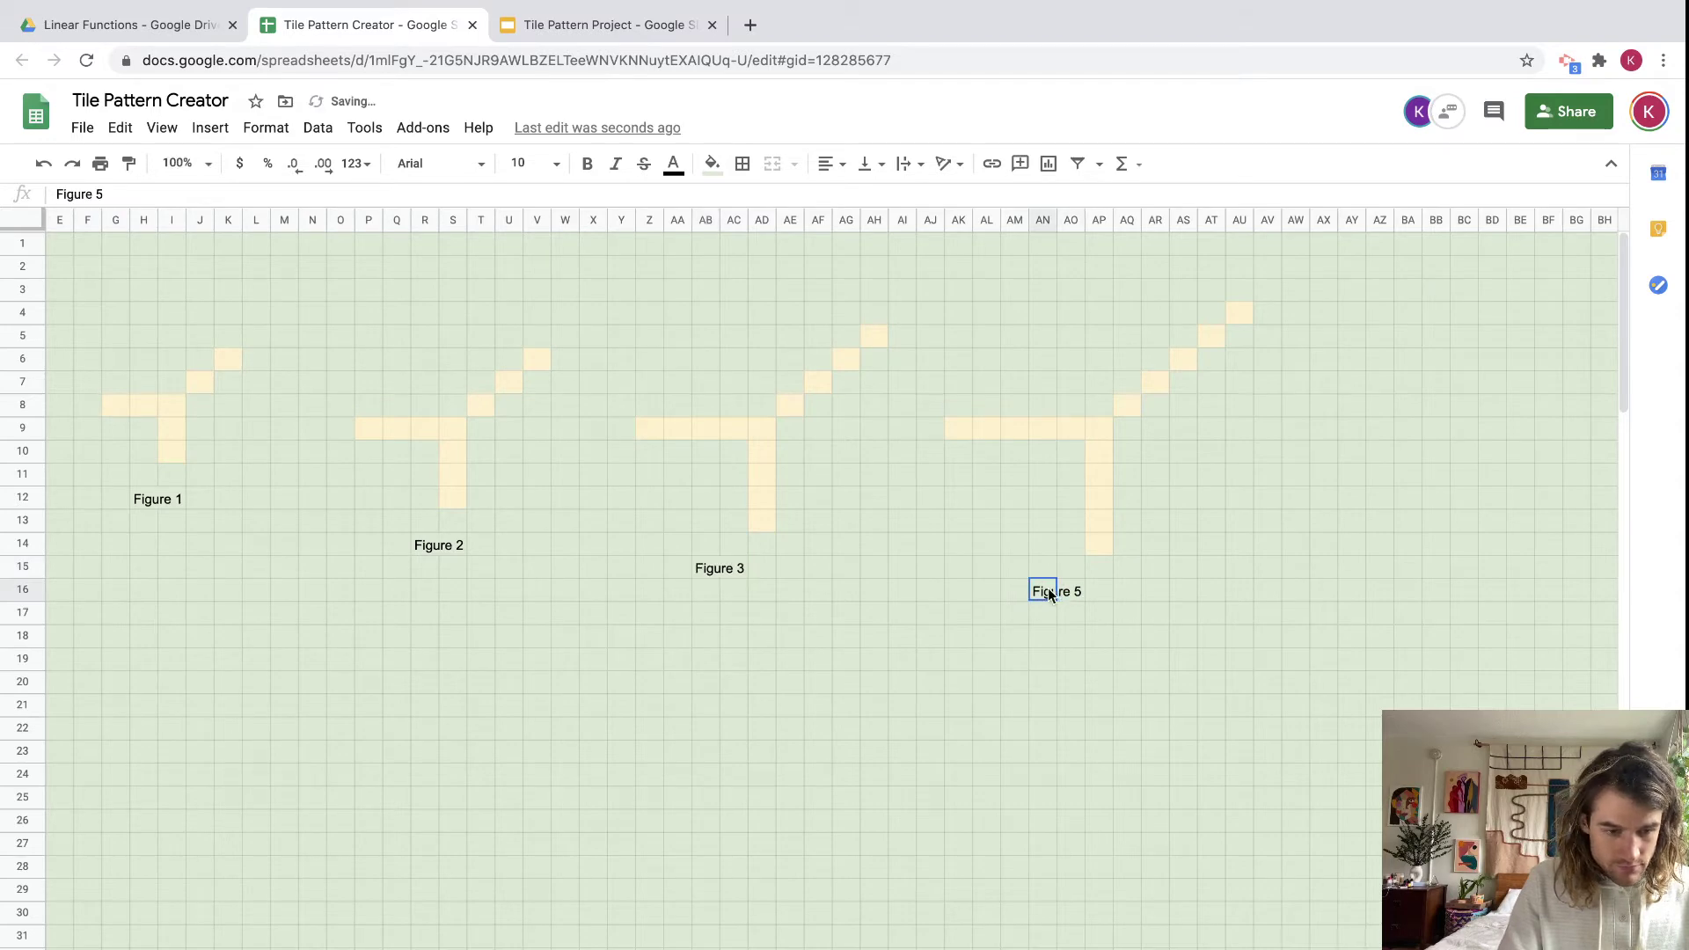
click(96, 194)
key(BackSpace)
text(4)
click(629, 679)
click(667, 775)
click(976, 662)
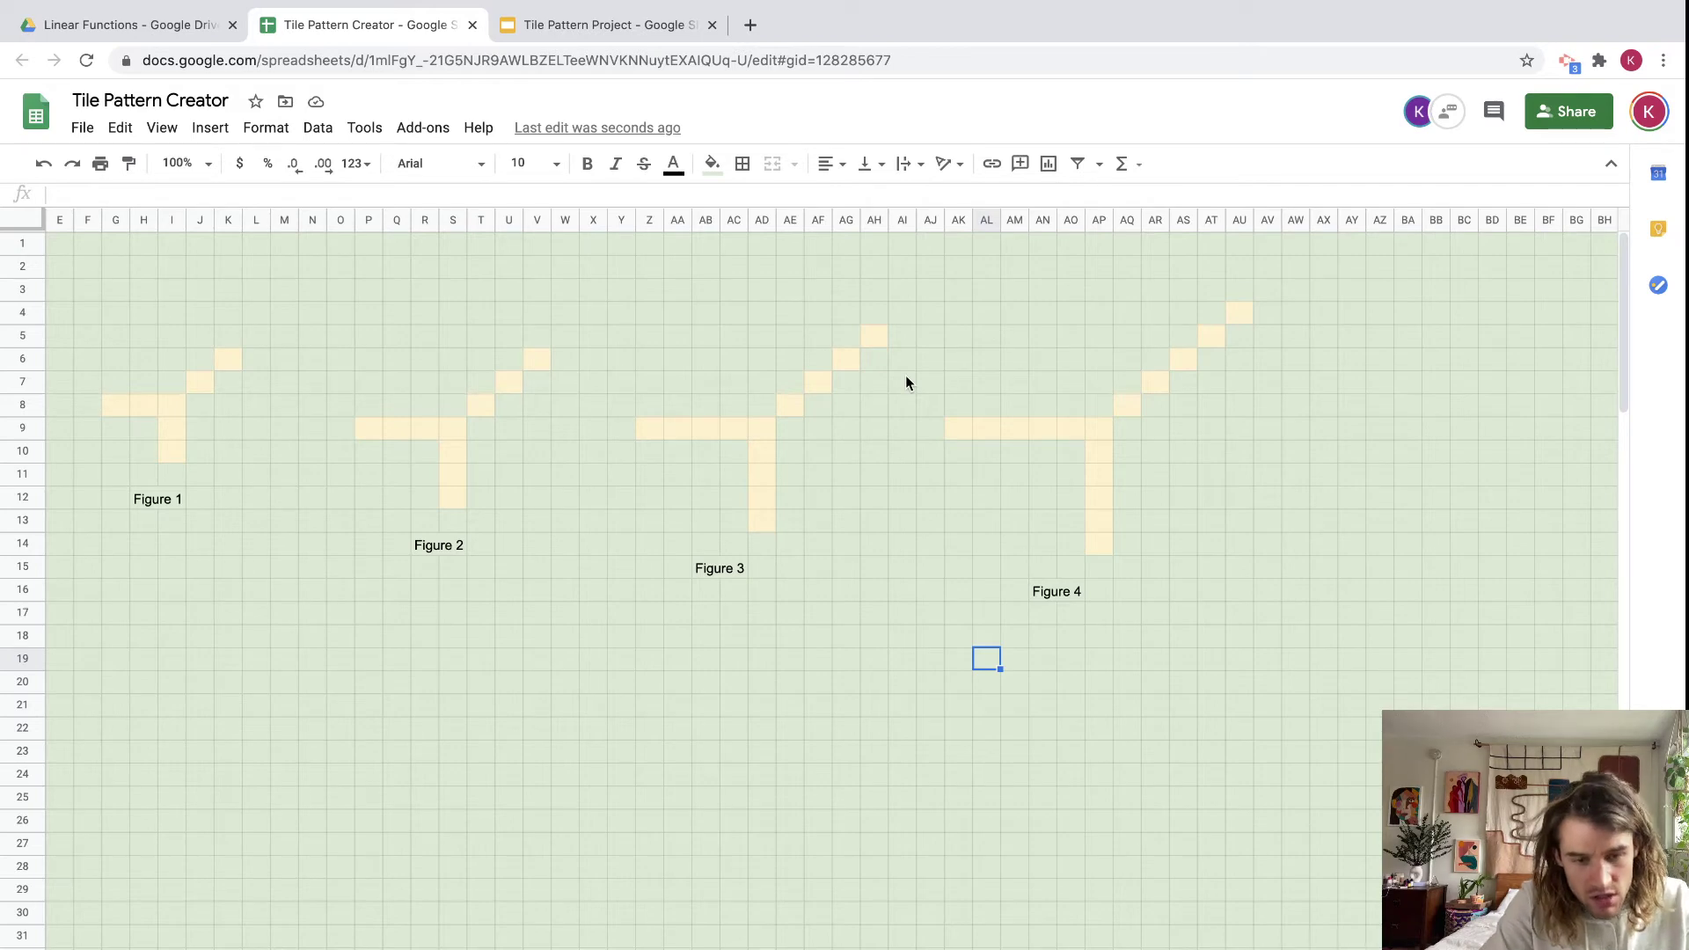
Narrow all columns of the sheet slightly so the grid cells become closer to square, and clear the selection.
key(ctrl+a)
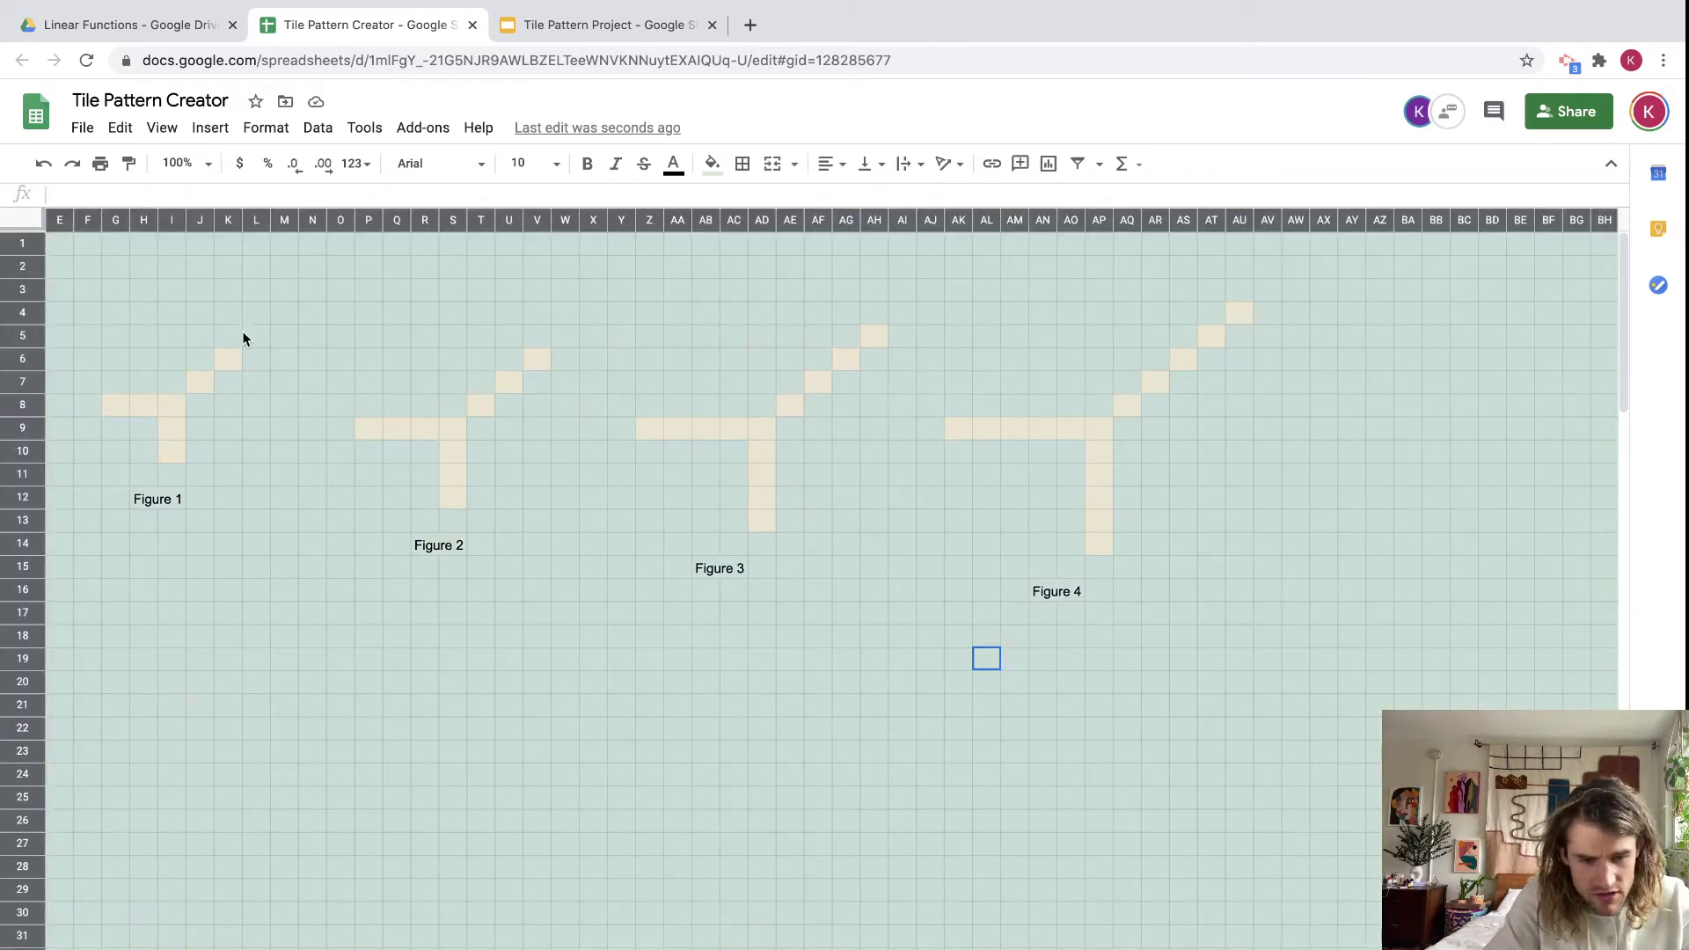
drag(75, 218, 72, 220)
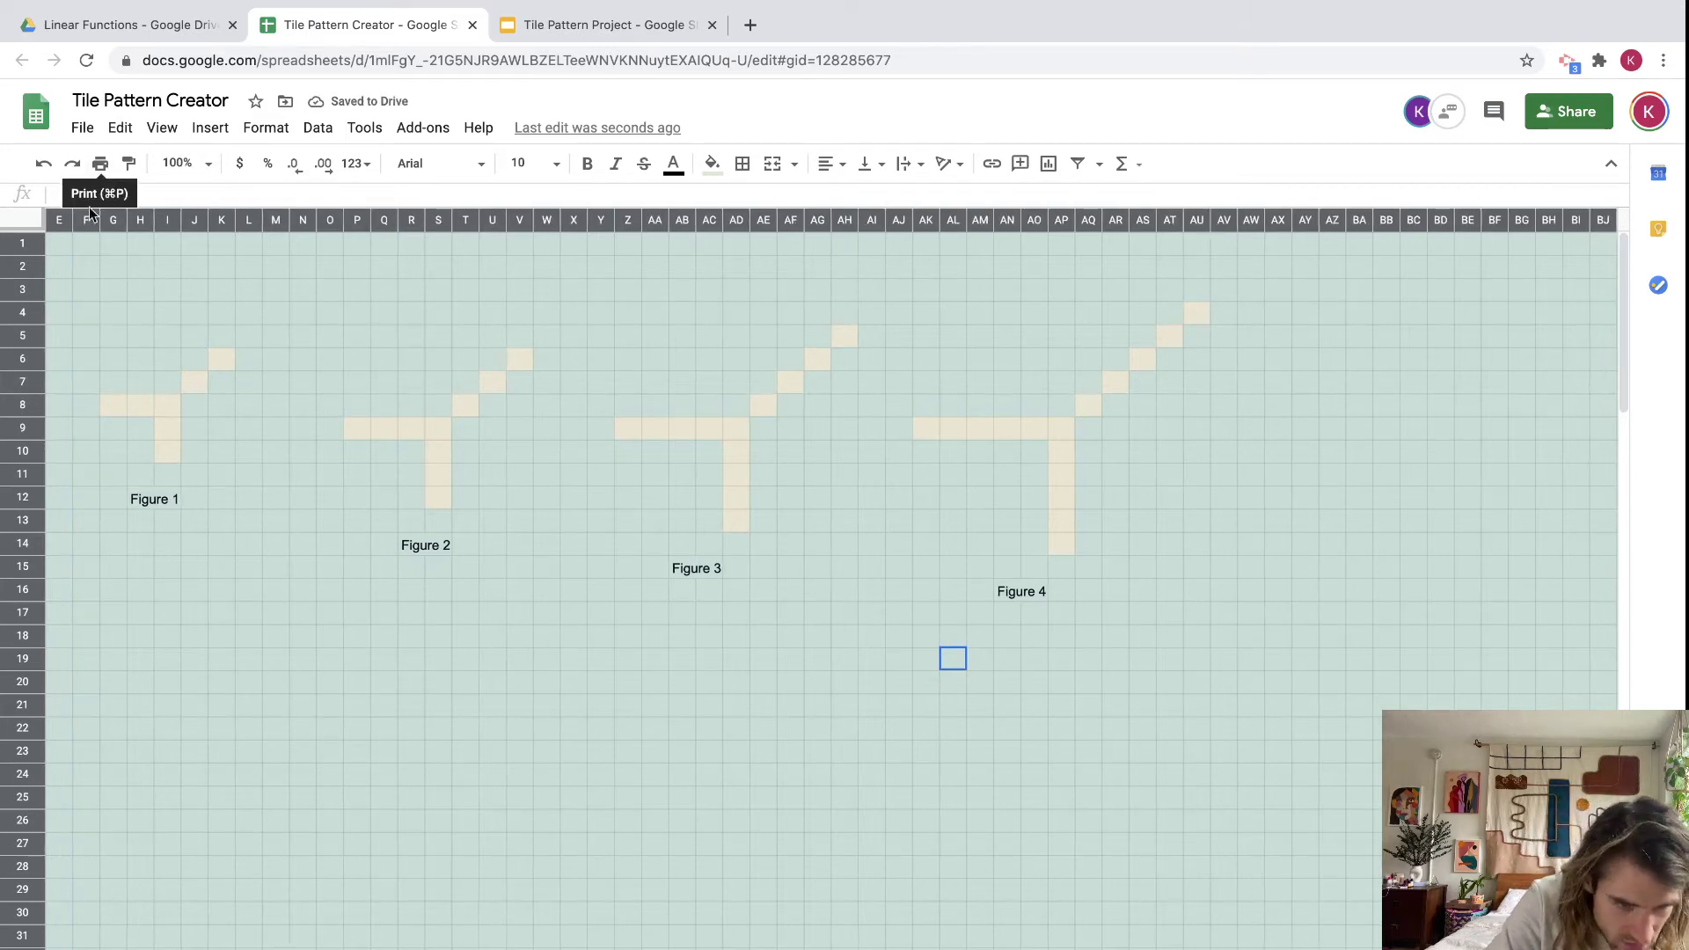
drag(98, 218, 96, 218)
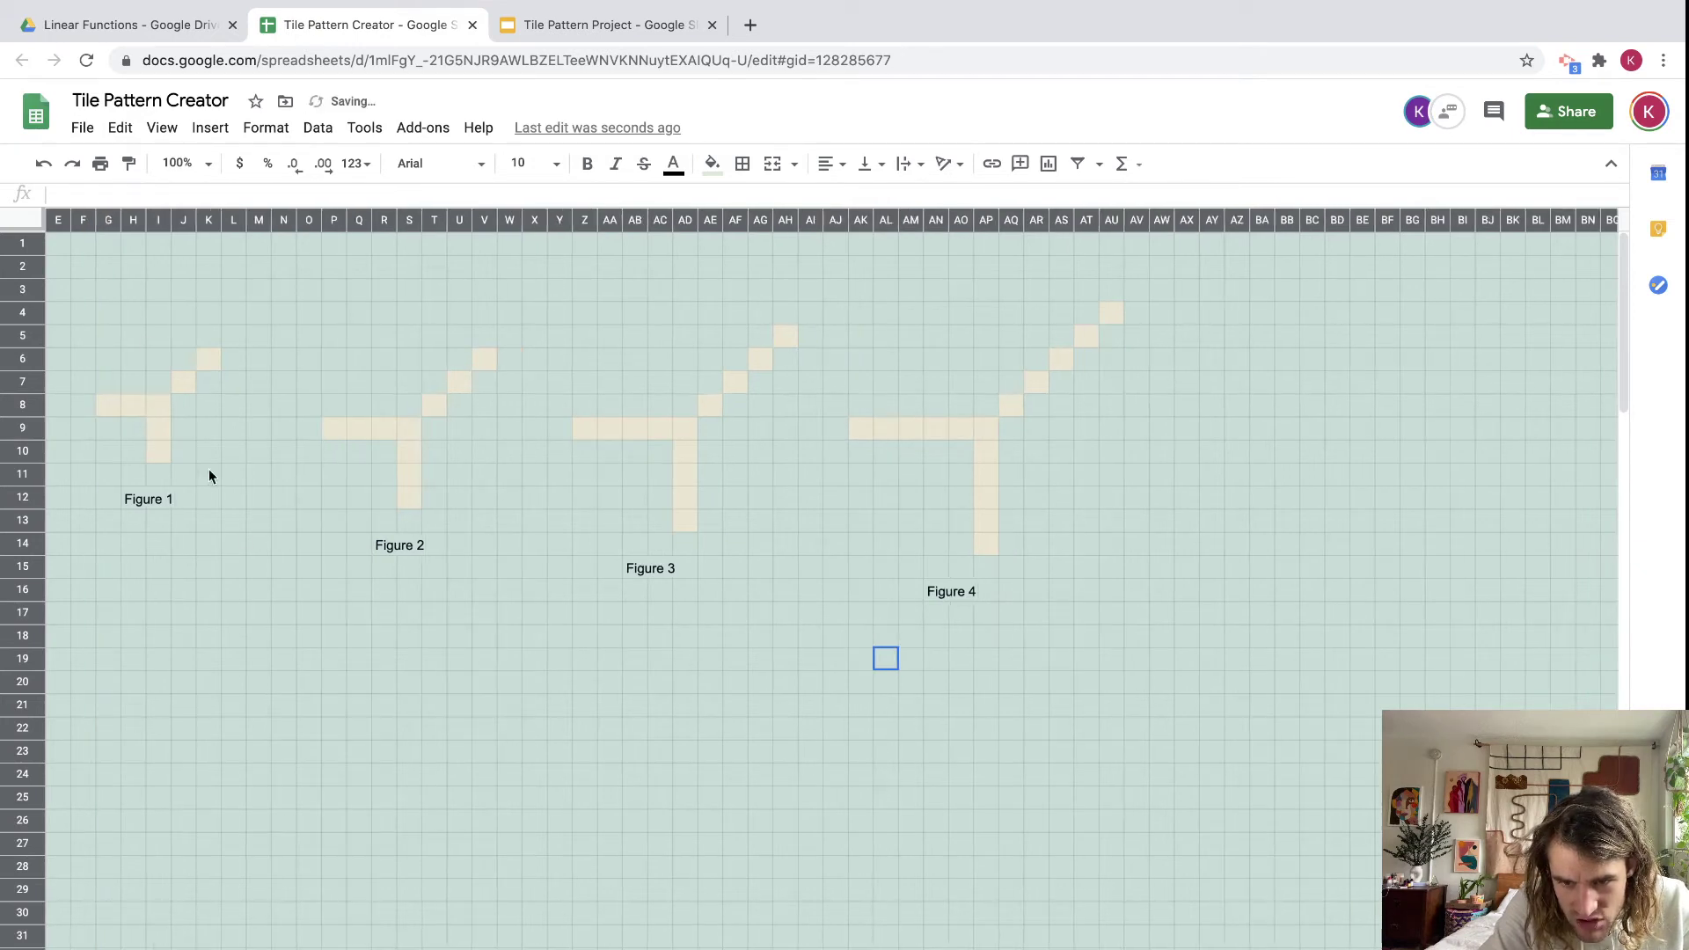
click(448, 597)
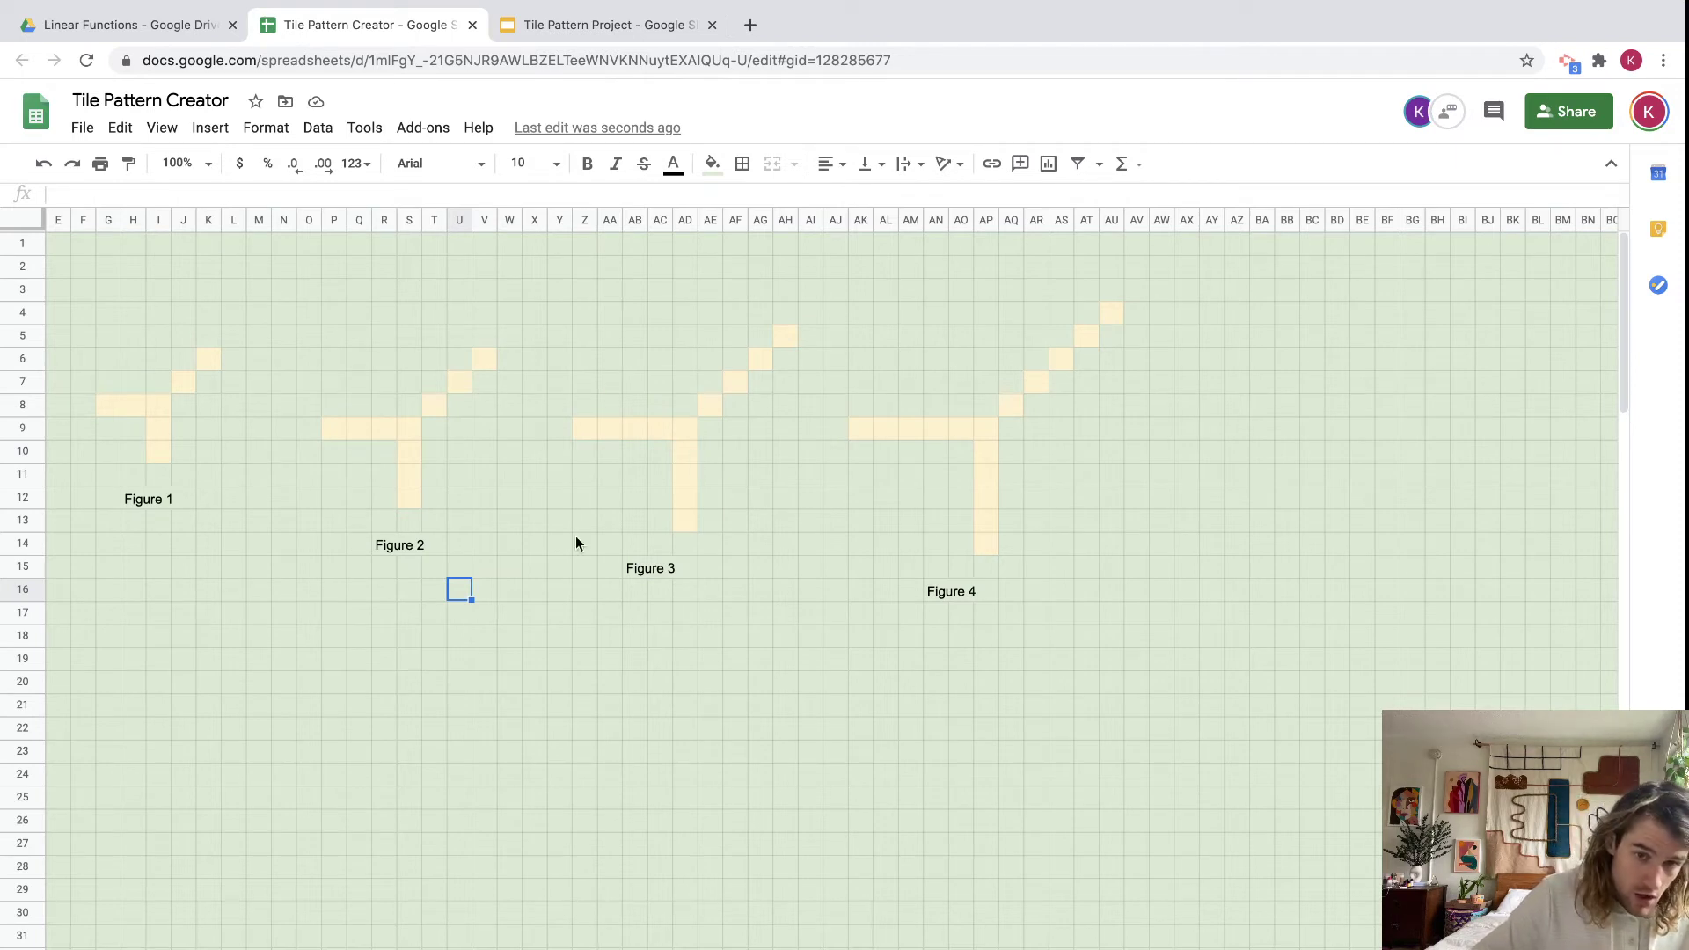
click(589, 804)
click(691, 709)
click(464, 687)
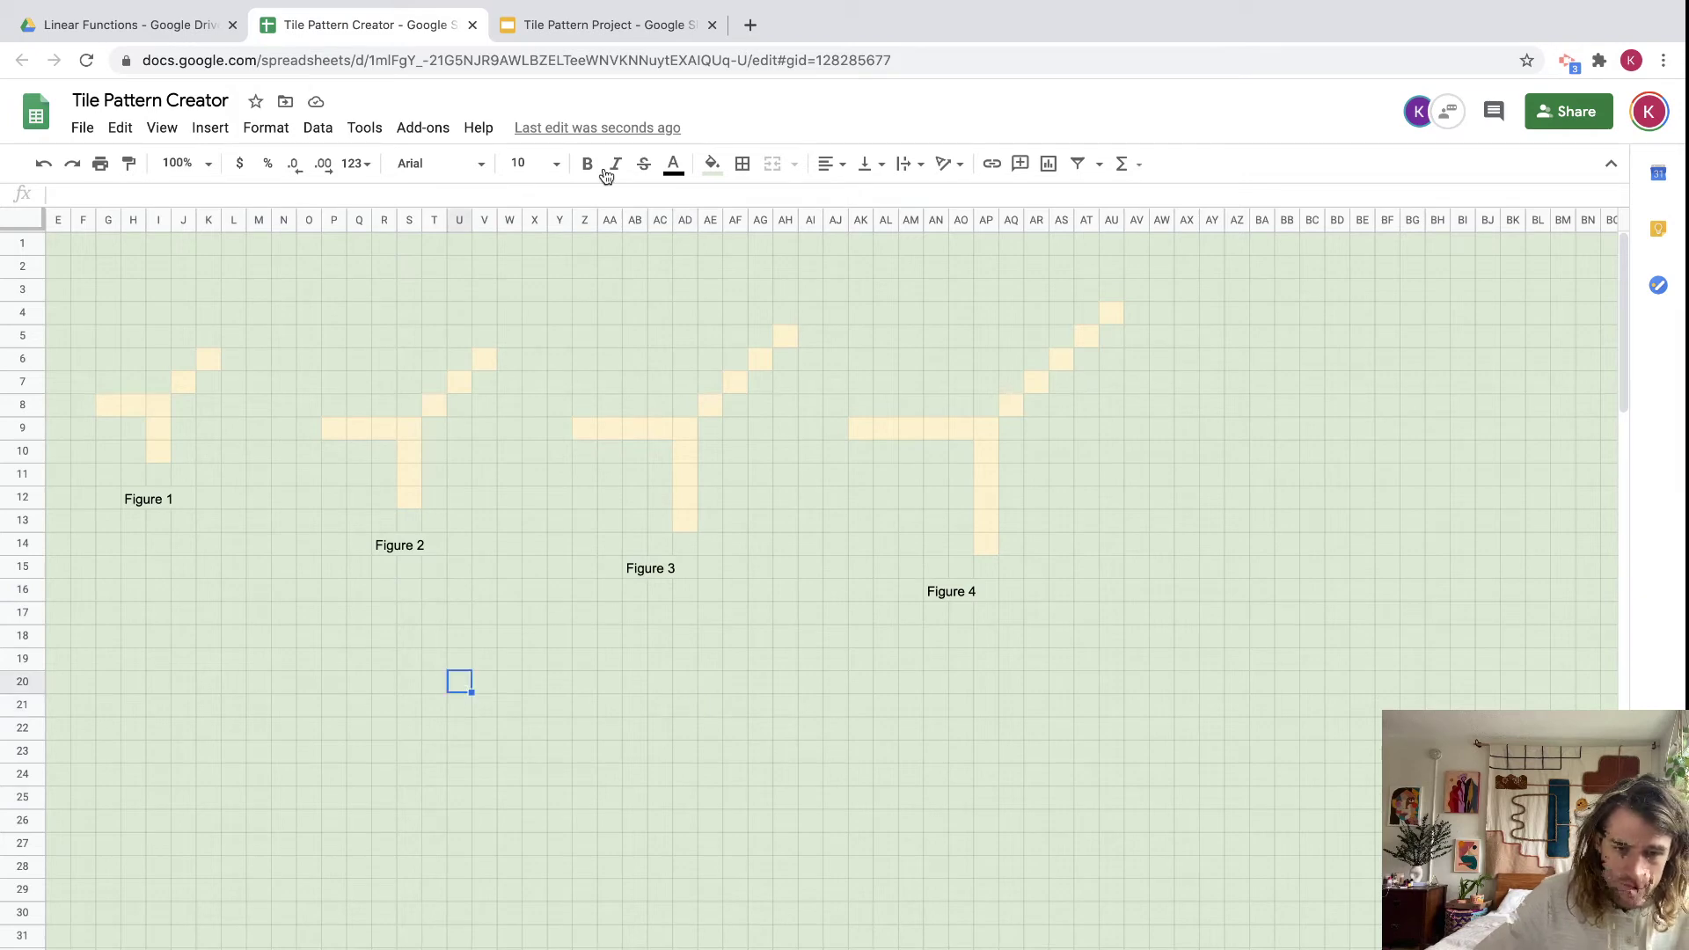
Check the two "Insert Images of Your Tile Pattern" slides in the Tile Pattern Project presentation and return to the Tile Pattern Creator spreadsheet.
click(596, 24)
click(110, 634)
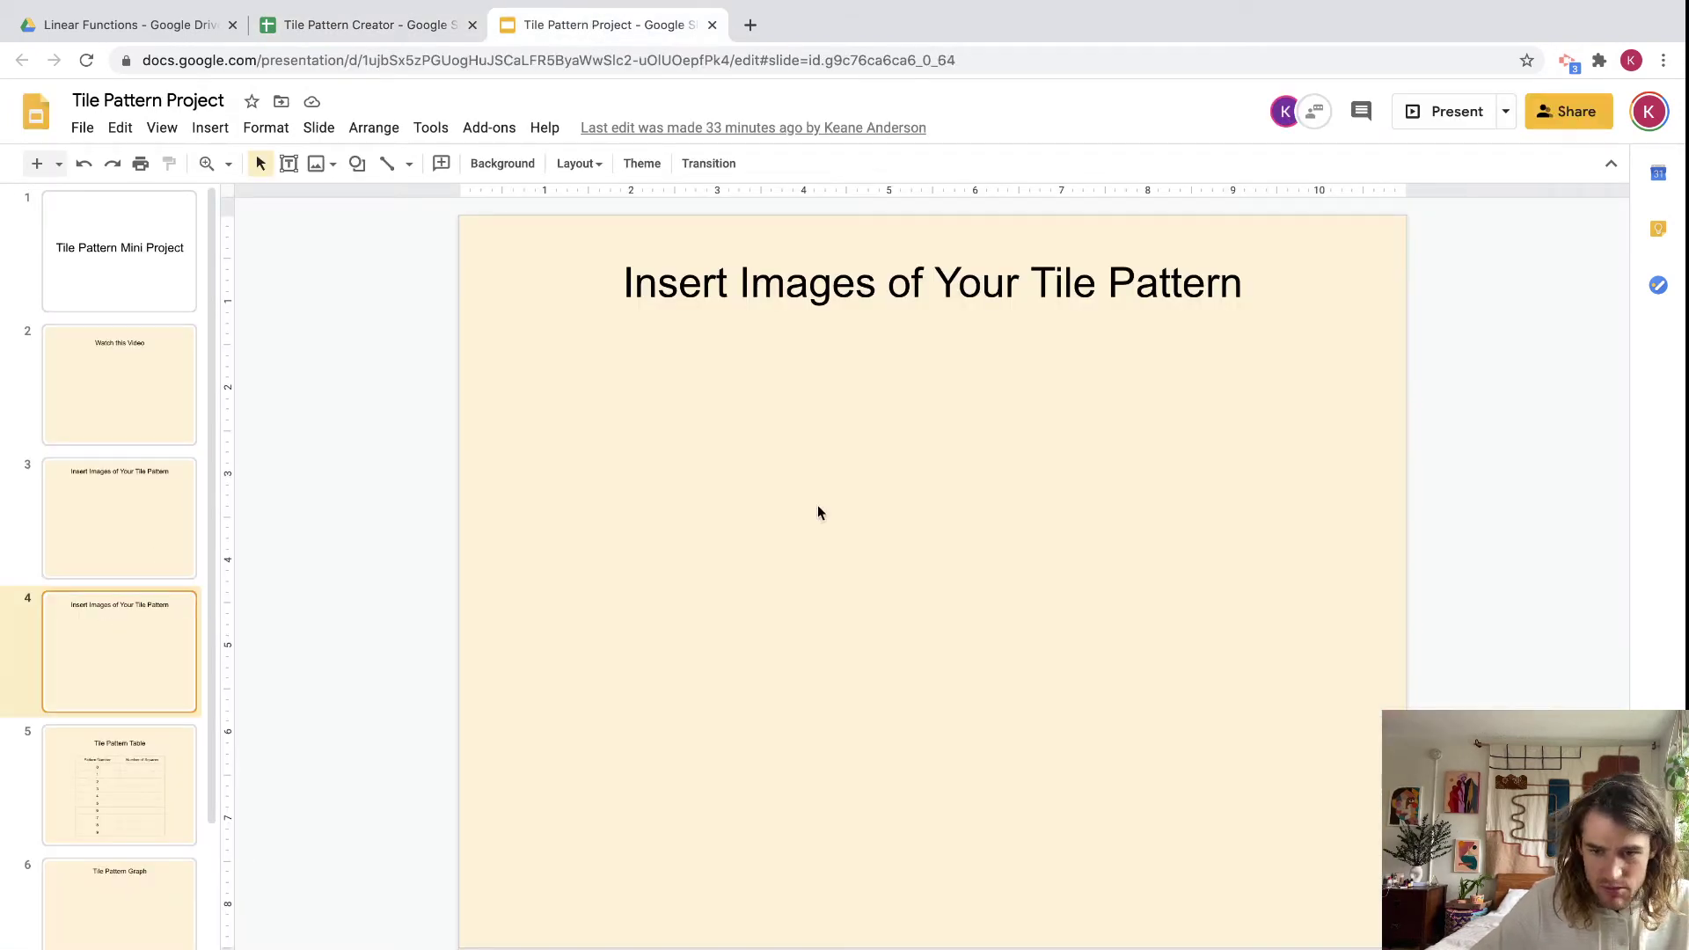
click(132, 551)
click(134, 643)
click(137, 550)
click(132, 650)
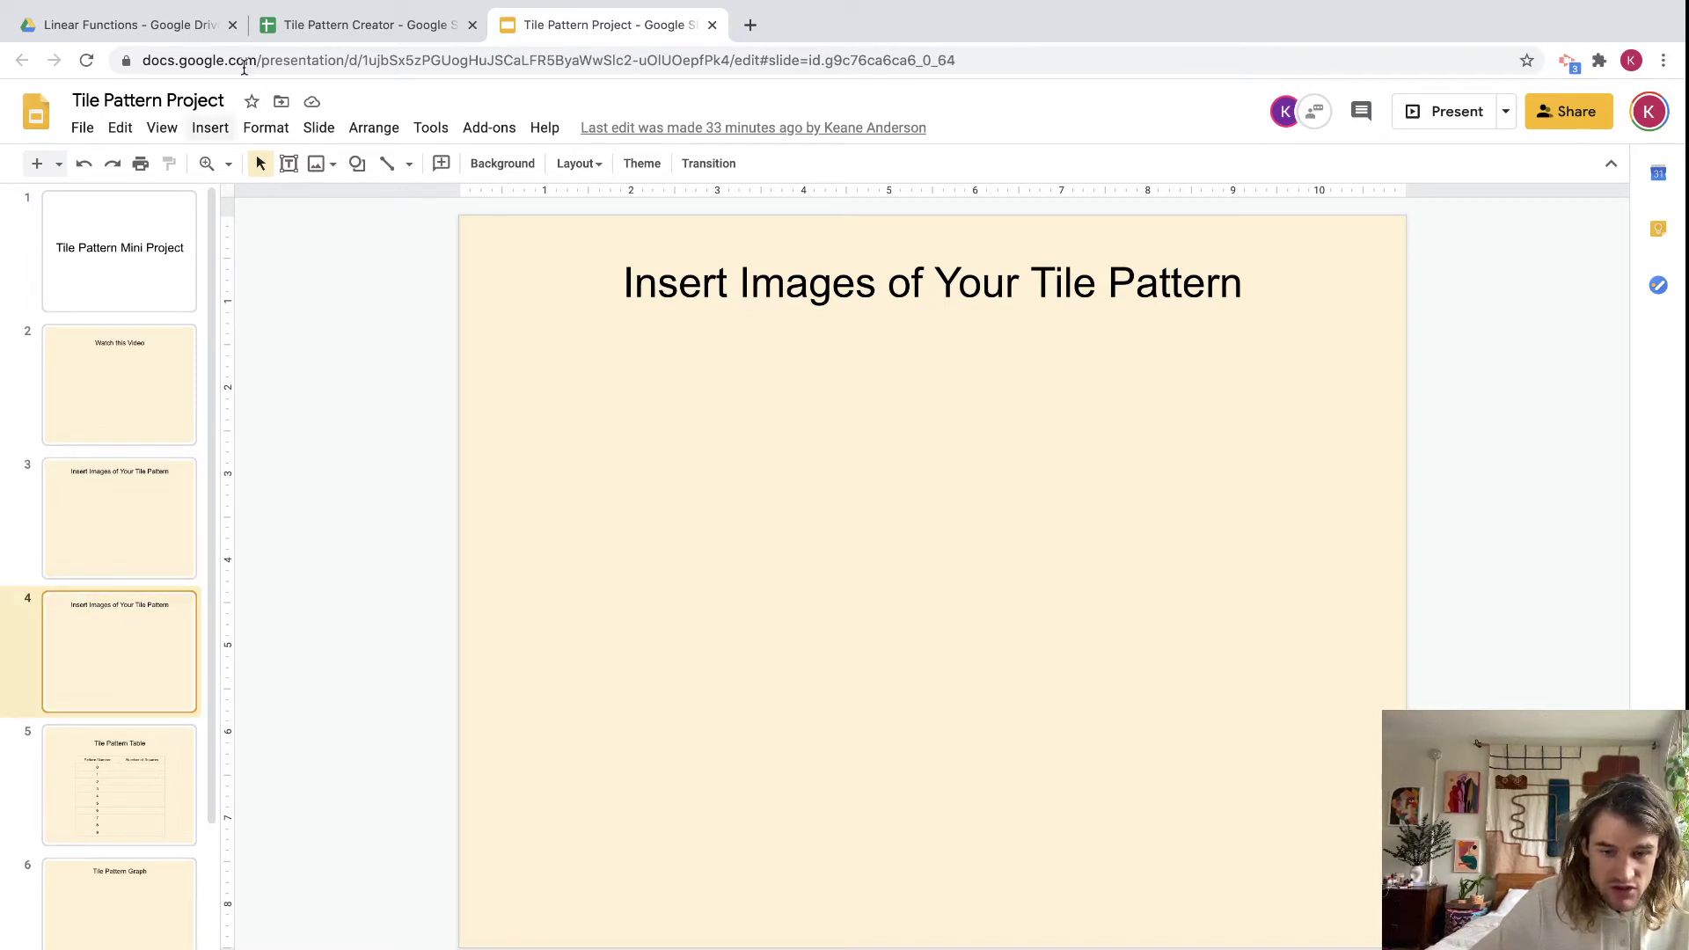
click(378, 24)
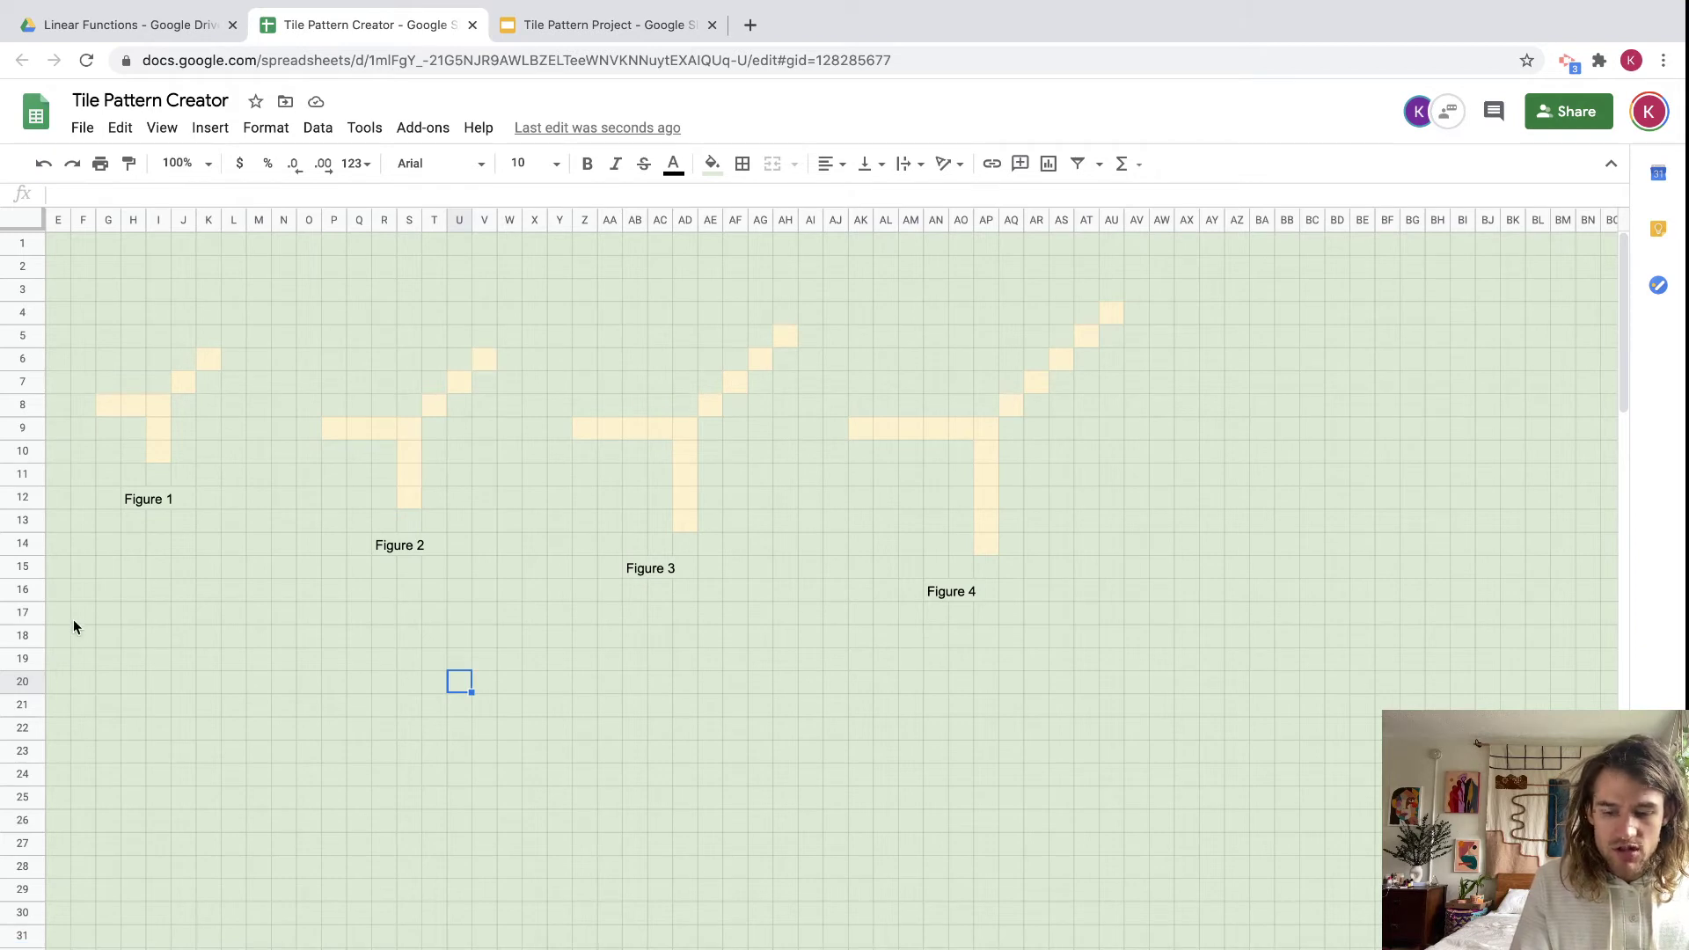
click(374, 779)
click(753, 737)
click(583, 800)
drag(639, 798, 648, 795)
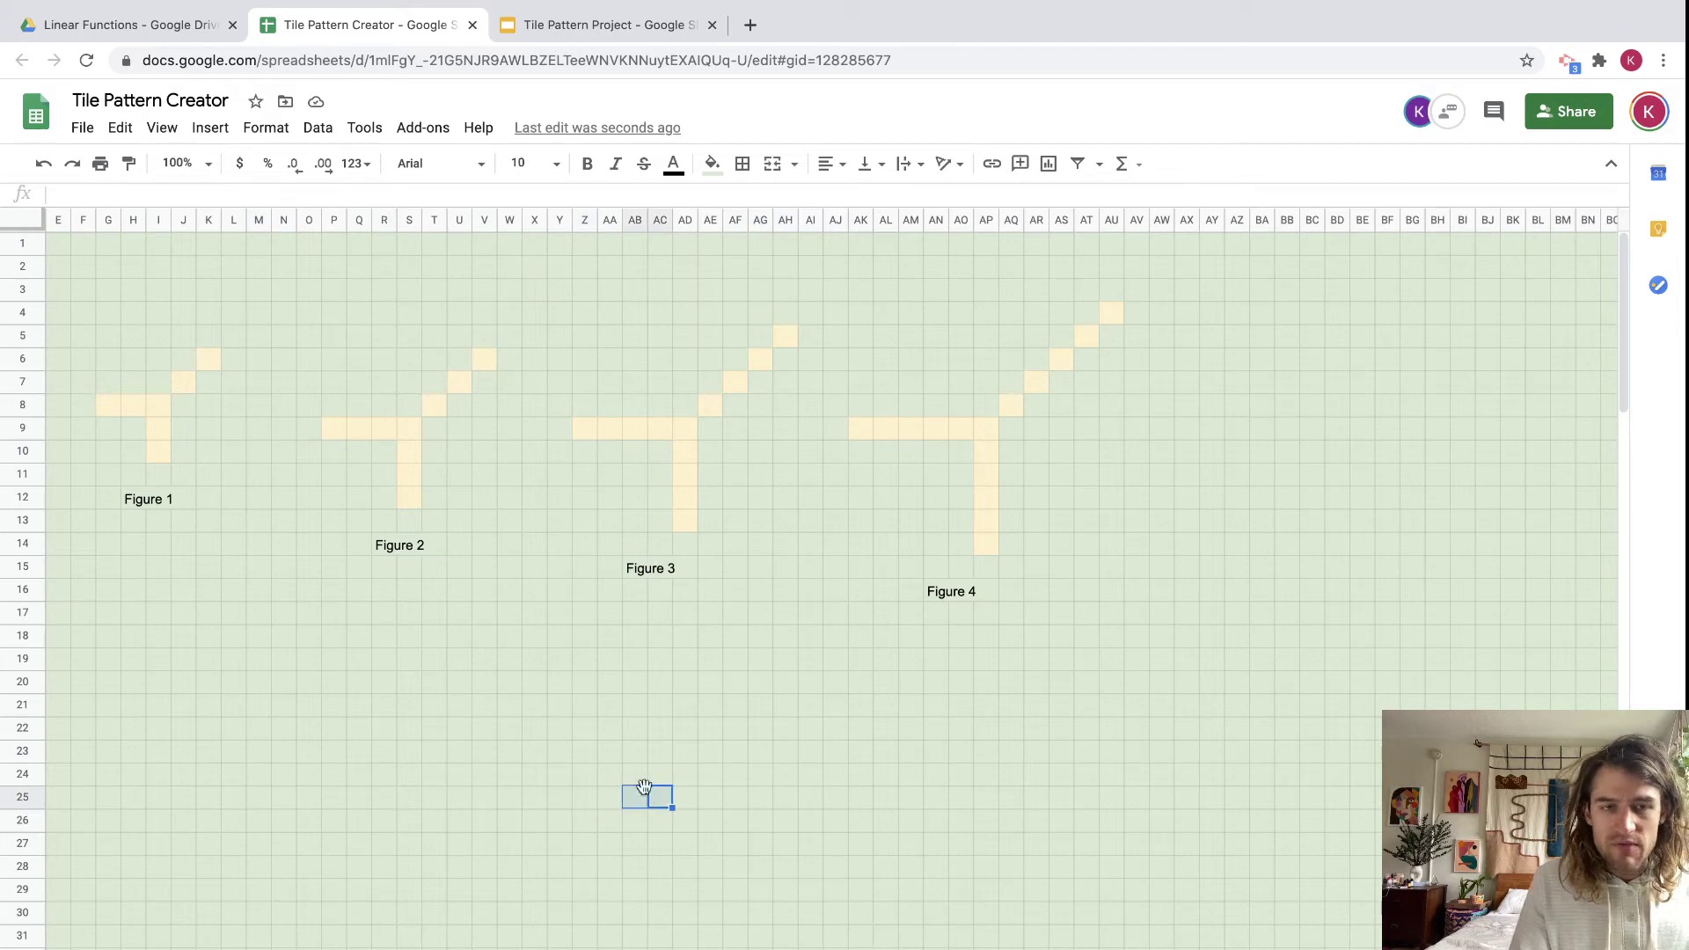
click(383, 727)
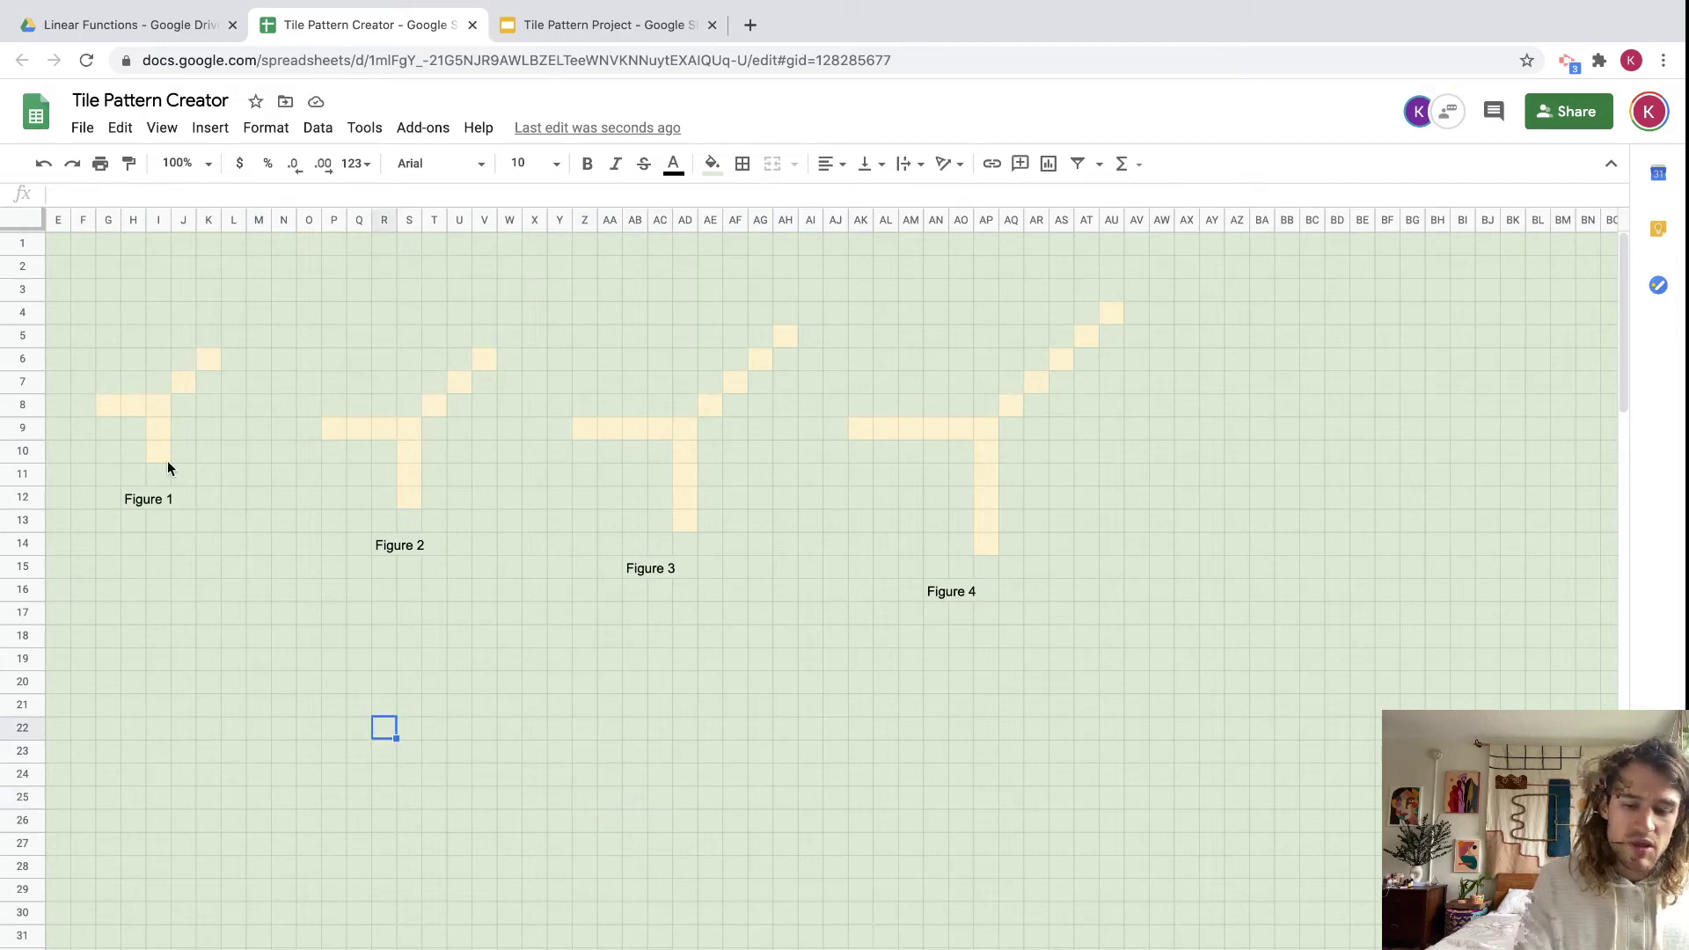
Capture one screenshot of the area with Figures 1 and 2 and another of the area with Figures 3 and 4.
key(super+shift+4)
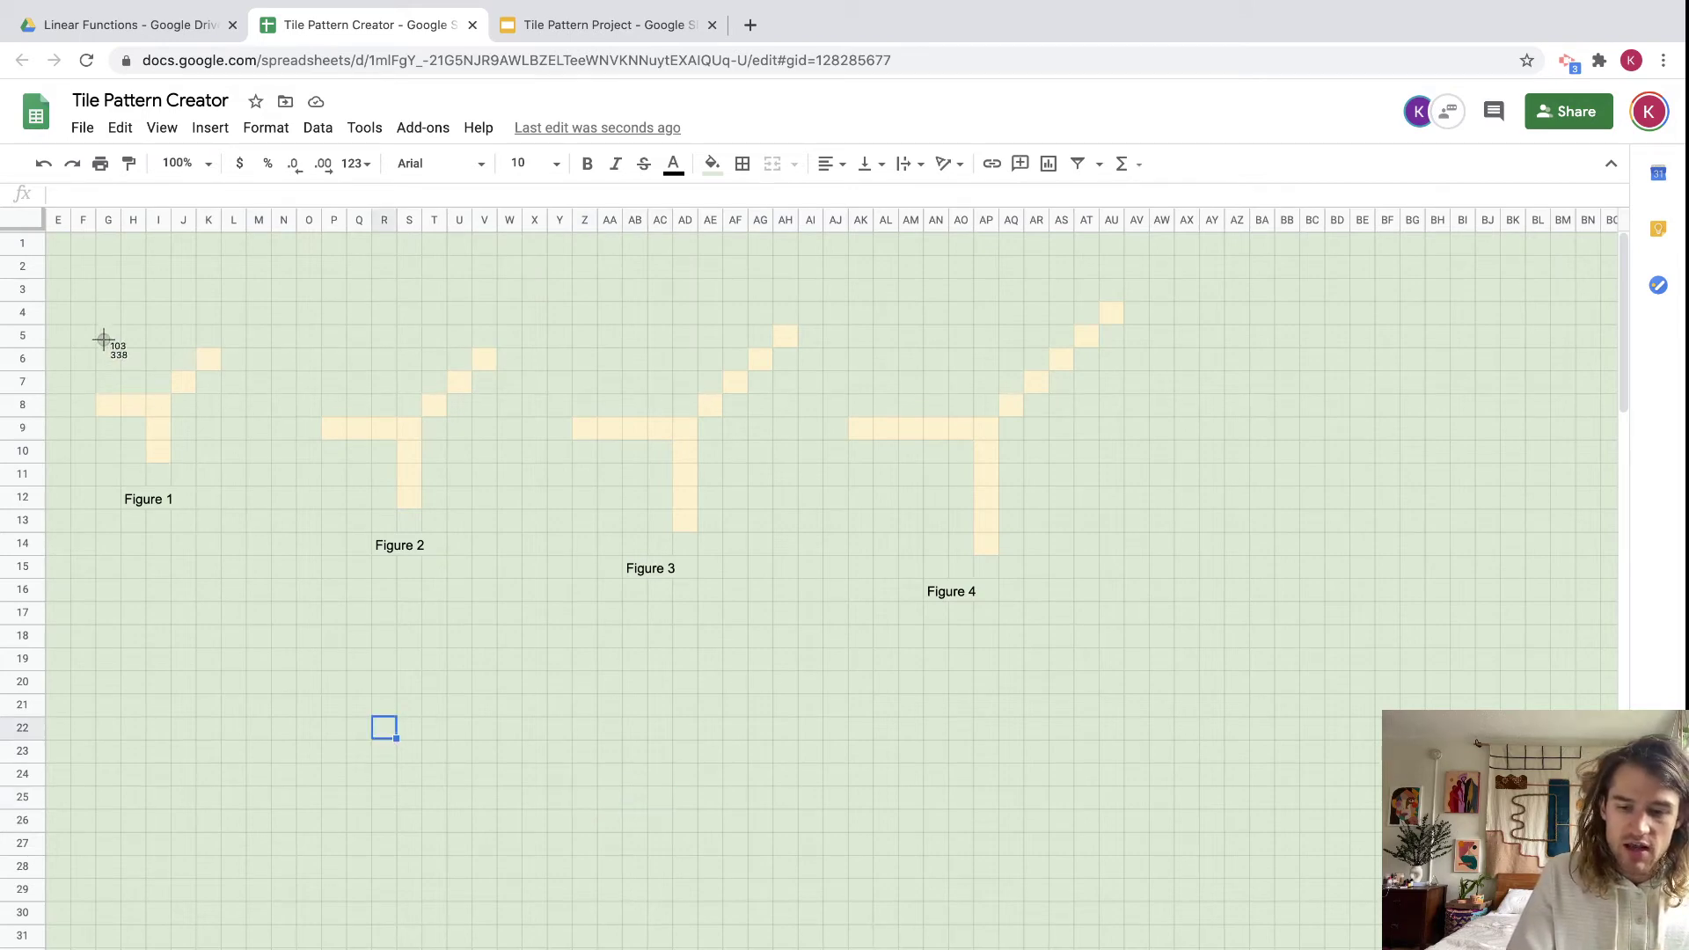
drag(60, 283, 543, 633)
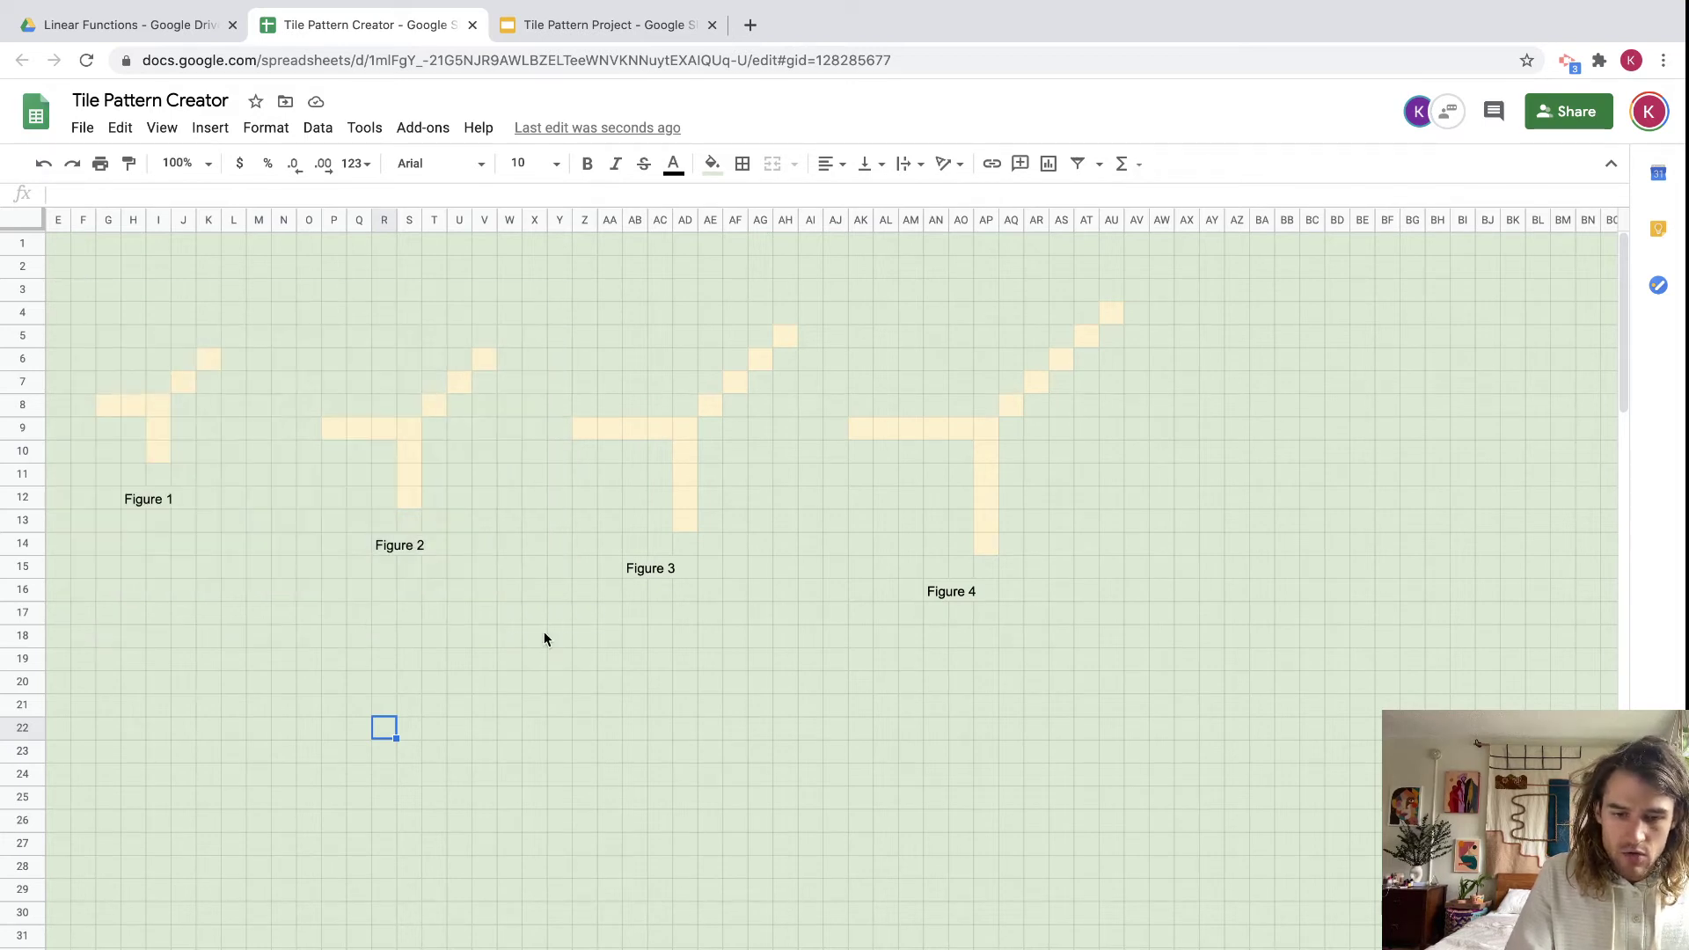
key(super+shift+4)
drag(537, 289, 1166, 660)
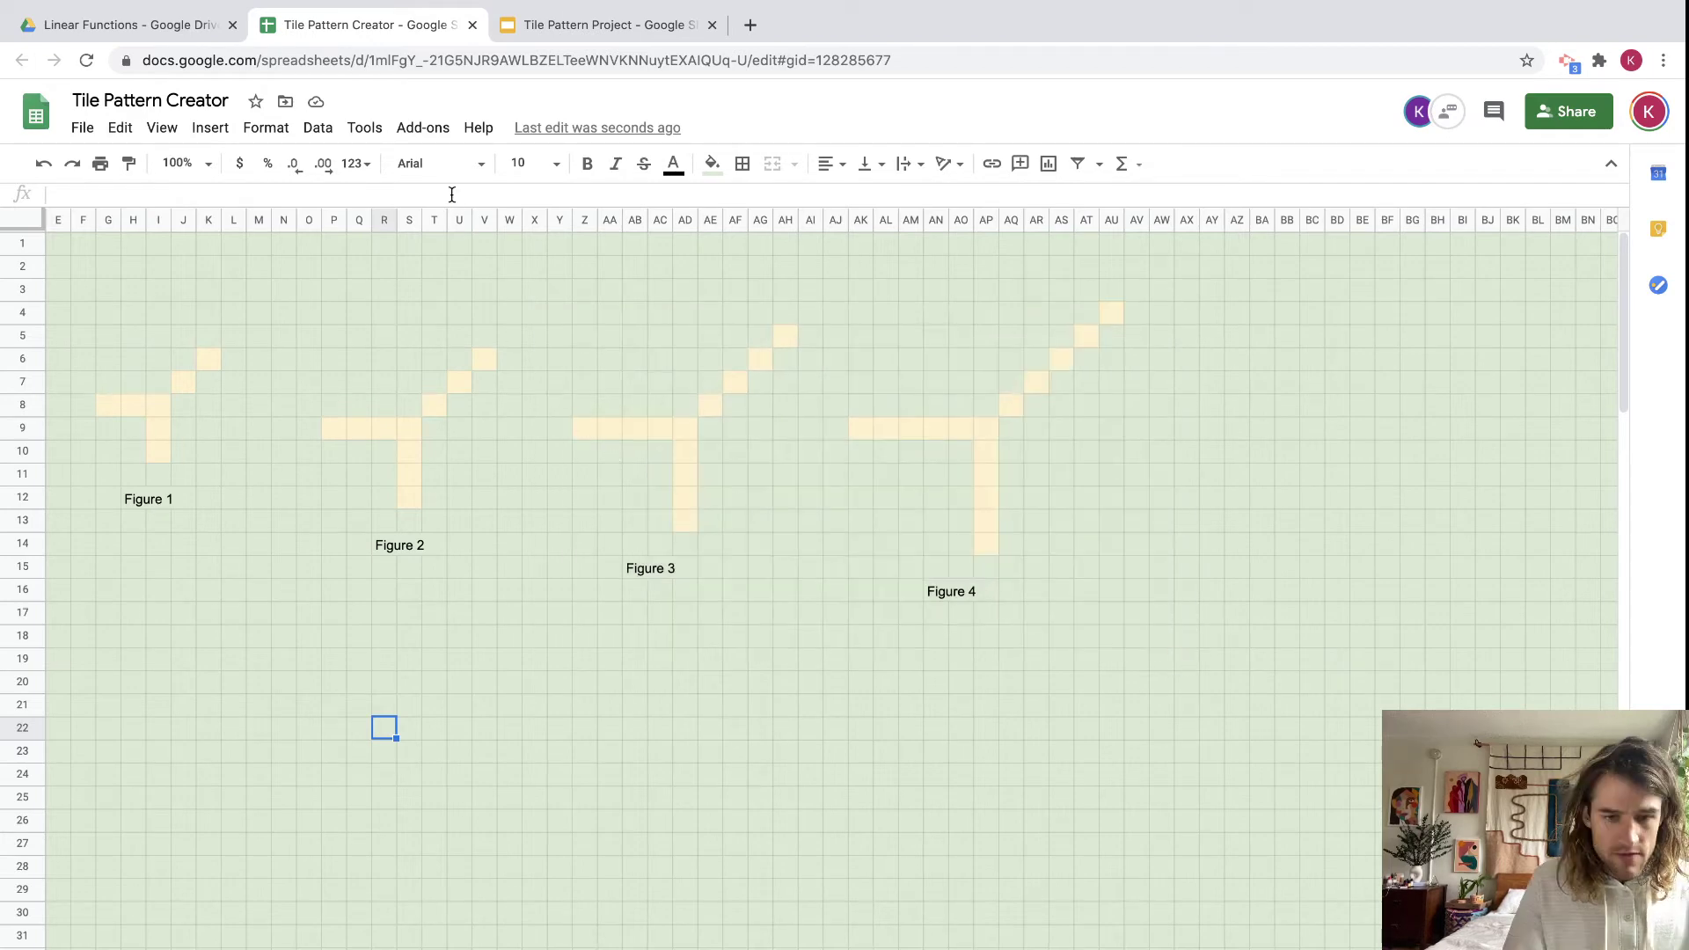
Insert the desktop image Screen Shot 2020-09-27 at 9.06.22 AM on slide 3 of the Tile Pattern Project presentation and centre it below the title.
mouse_move(590, 21)
click(603, 65)
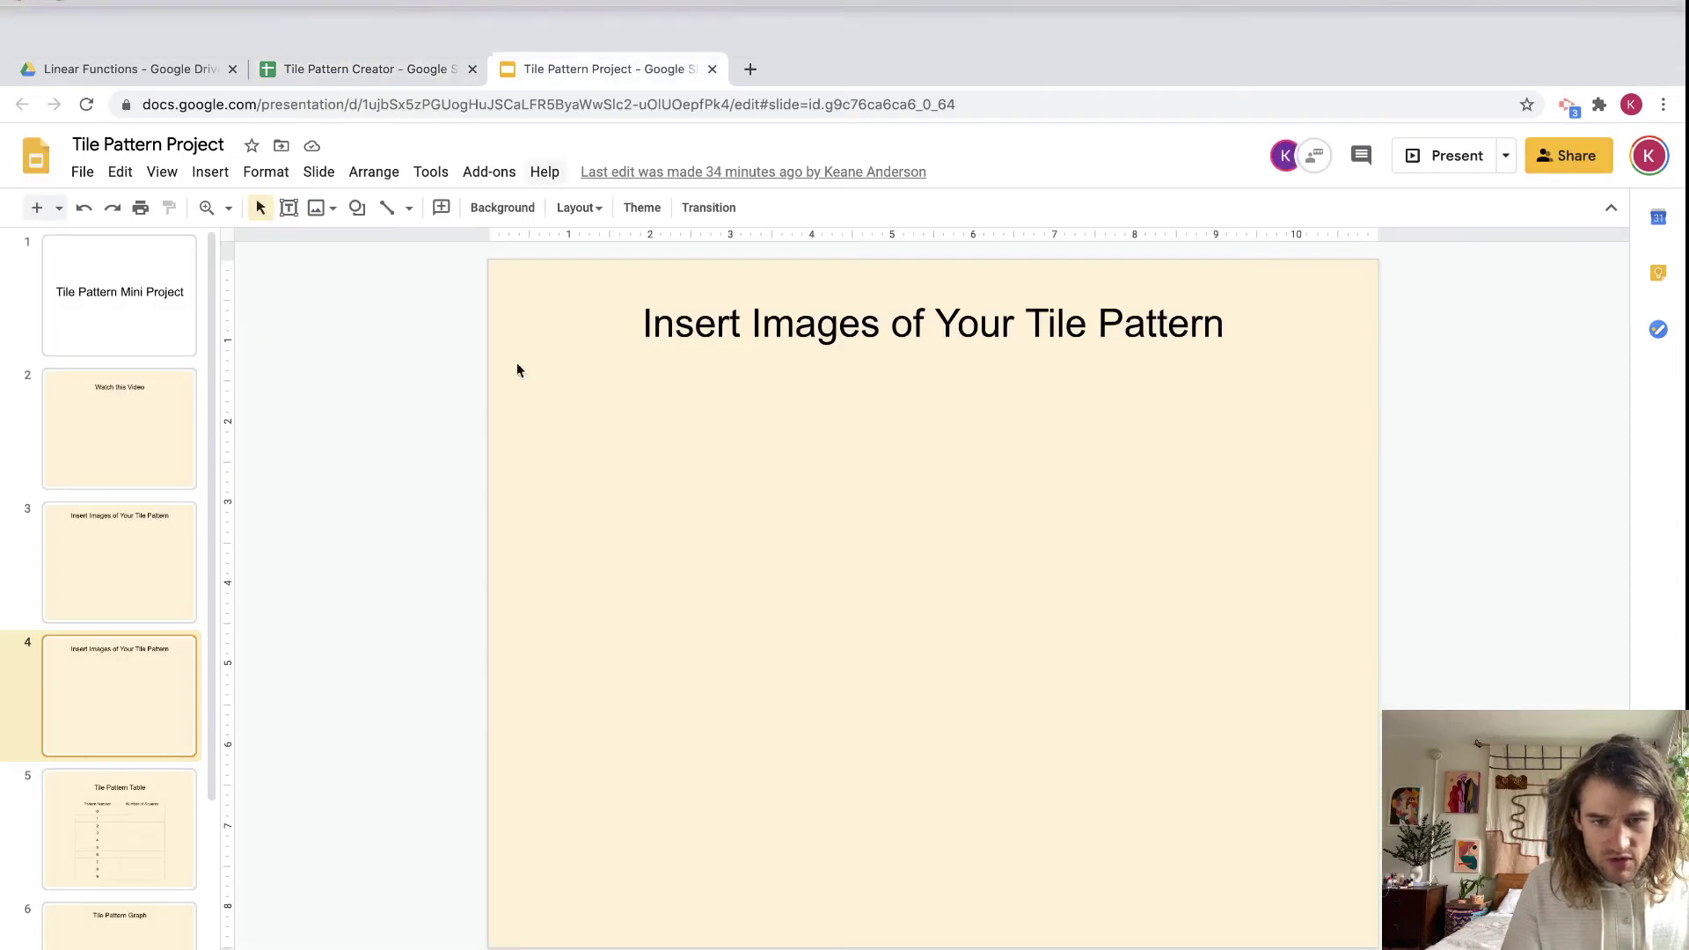
click(104, 509)
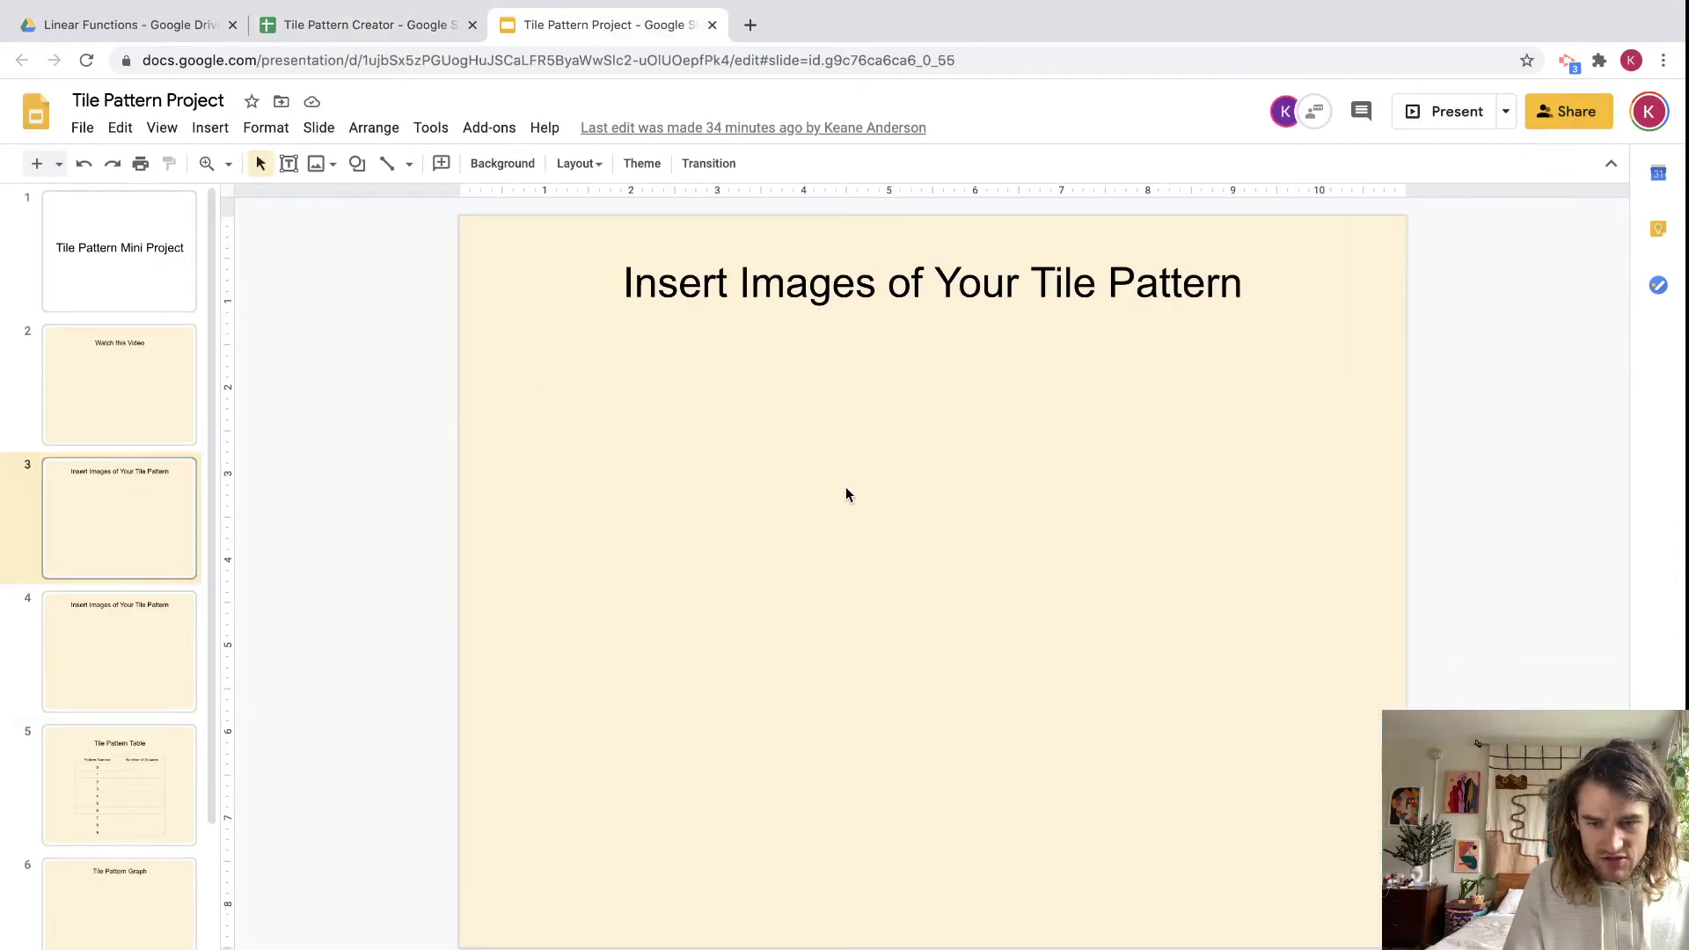
click(210, 128)
mouse_move(251, 178)
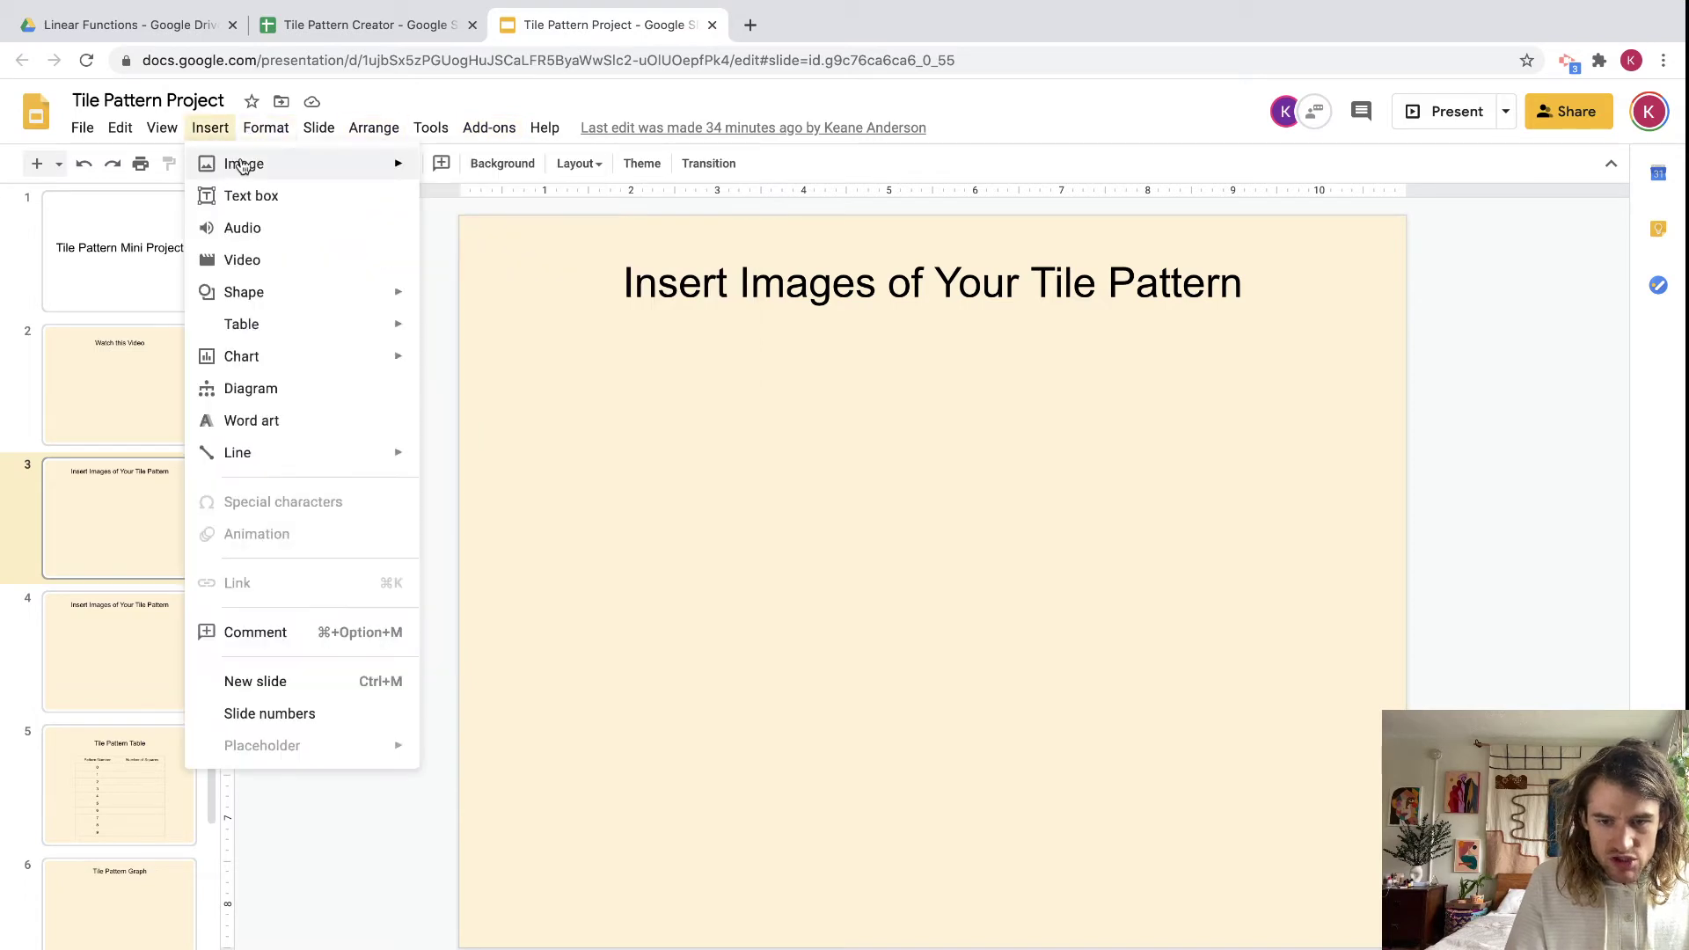
mouse_move(378, 165)
click(477, 198)
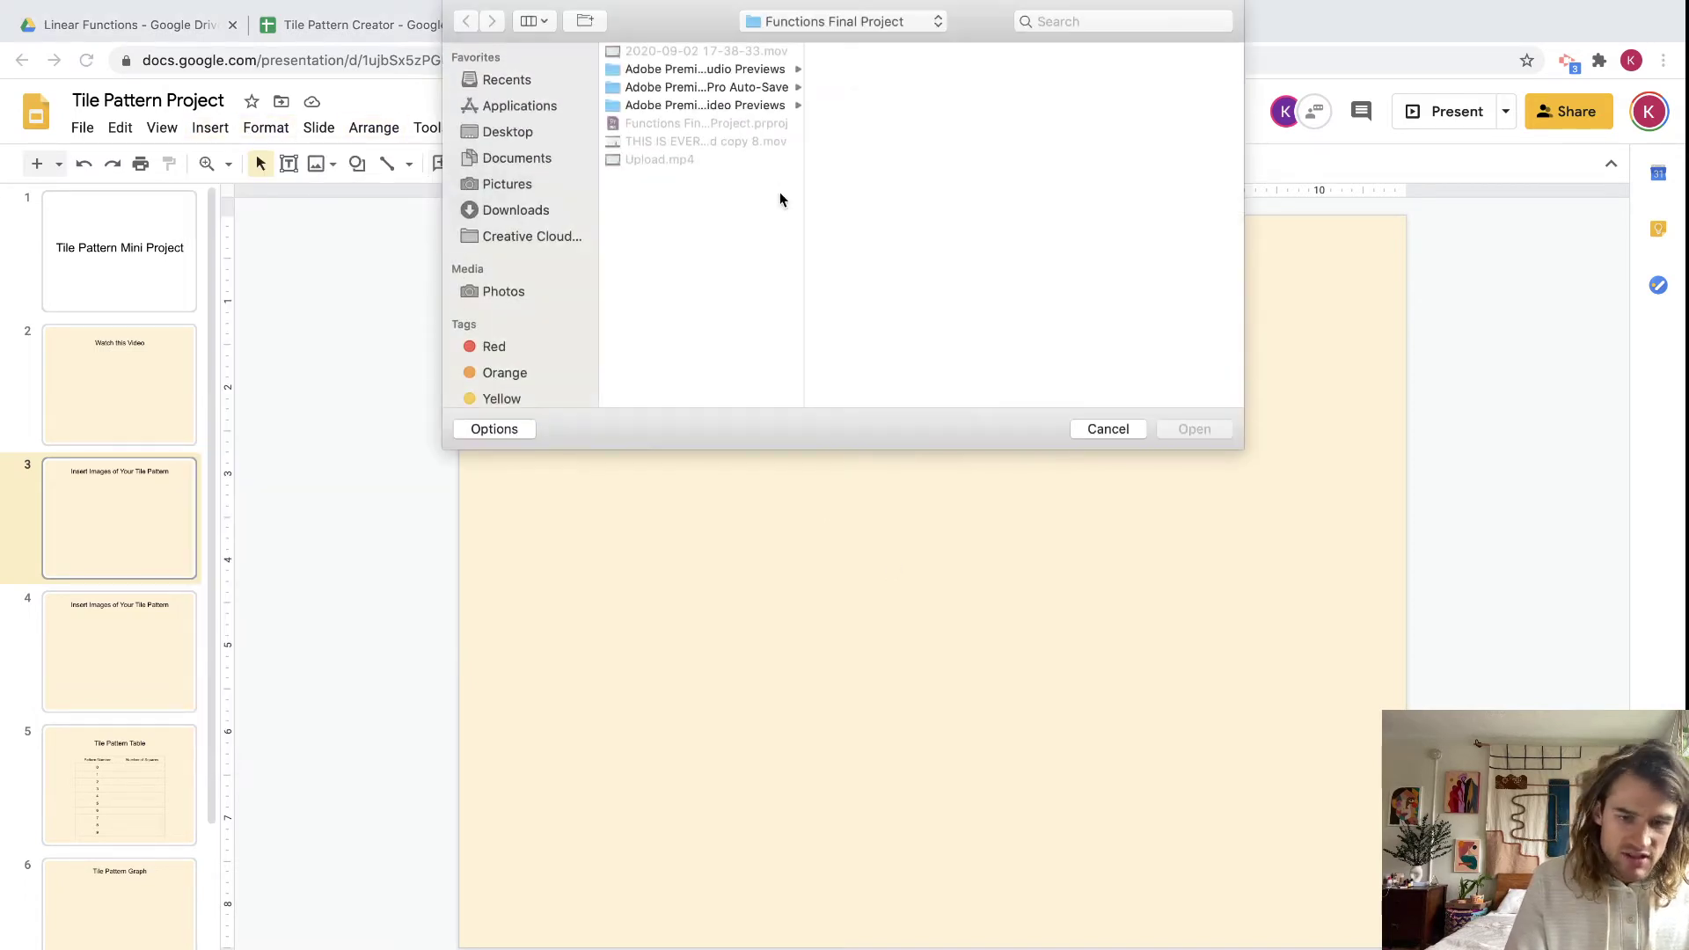
click(508, 133)
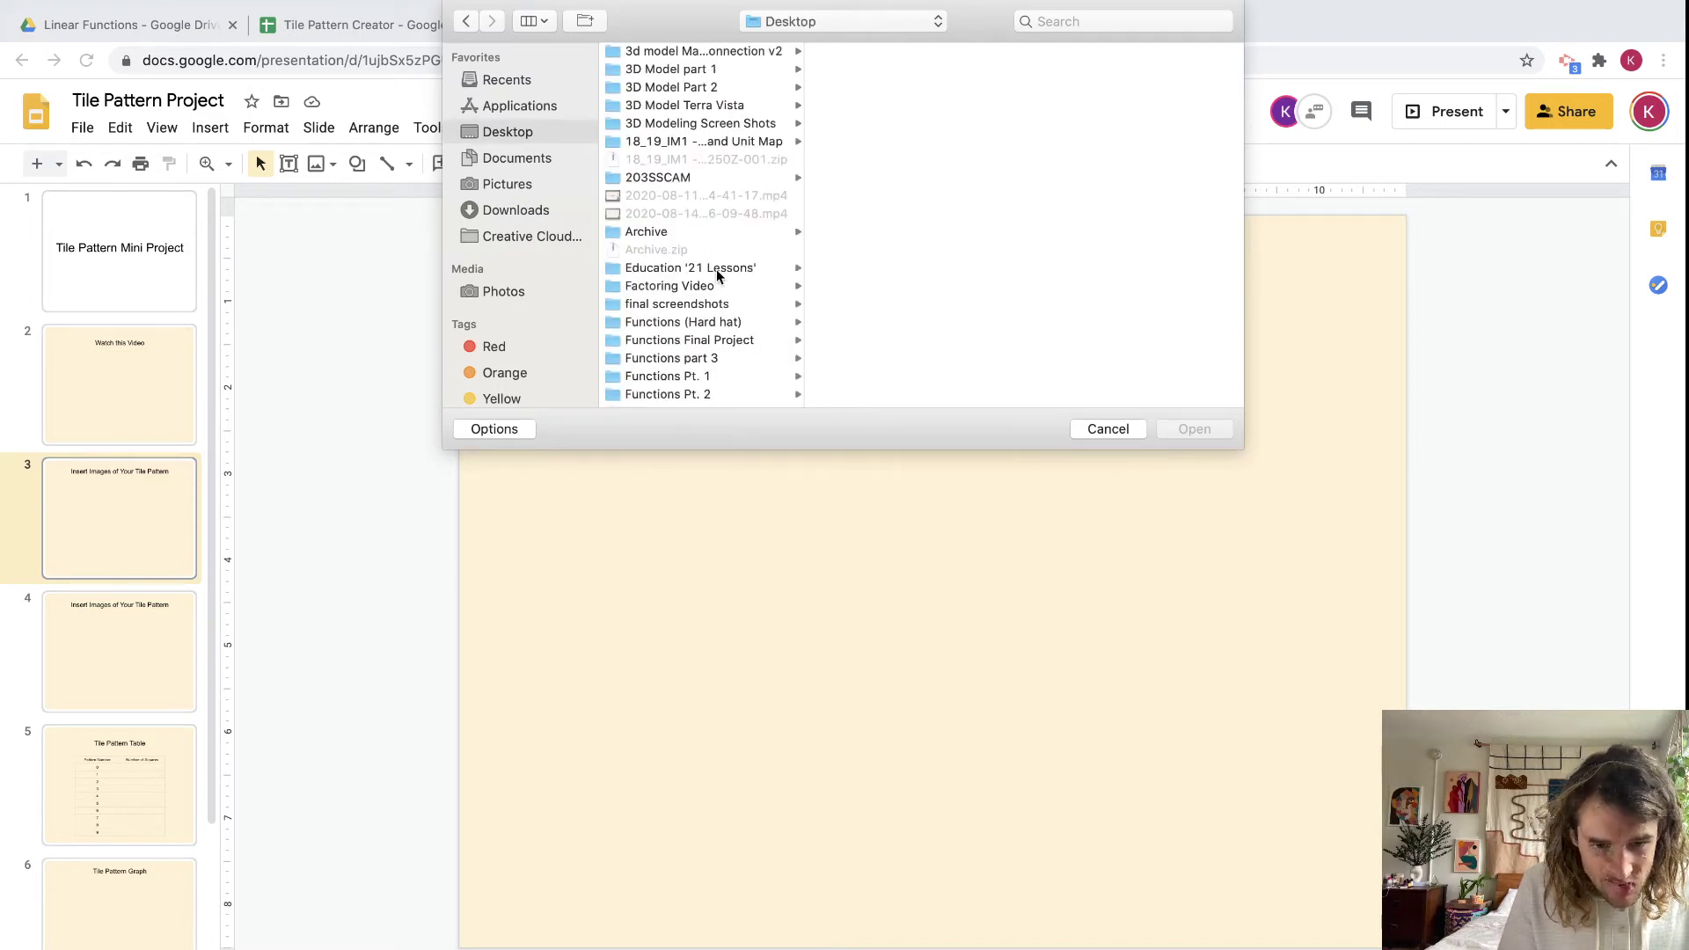
scroll(716, 270, down, 10)
click(690, 309)
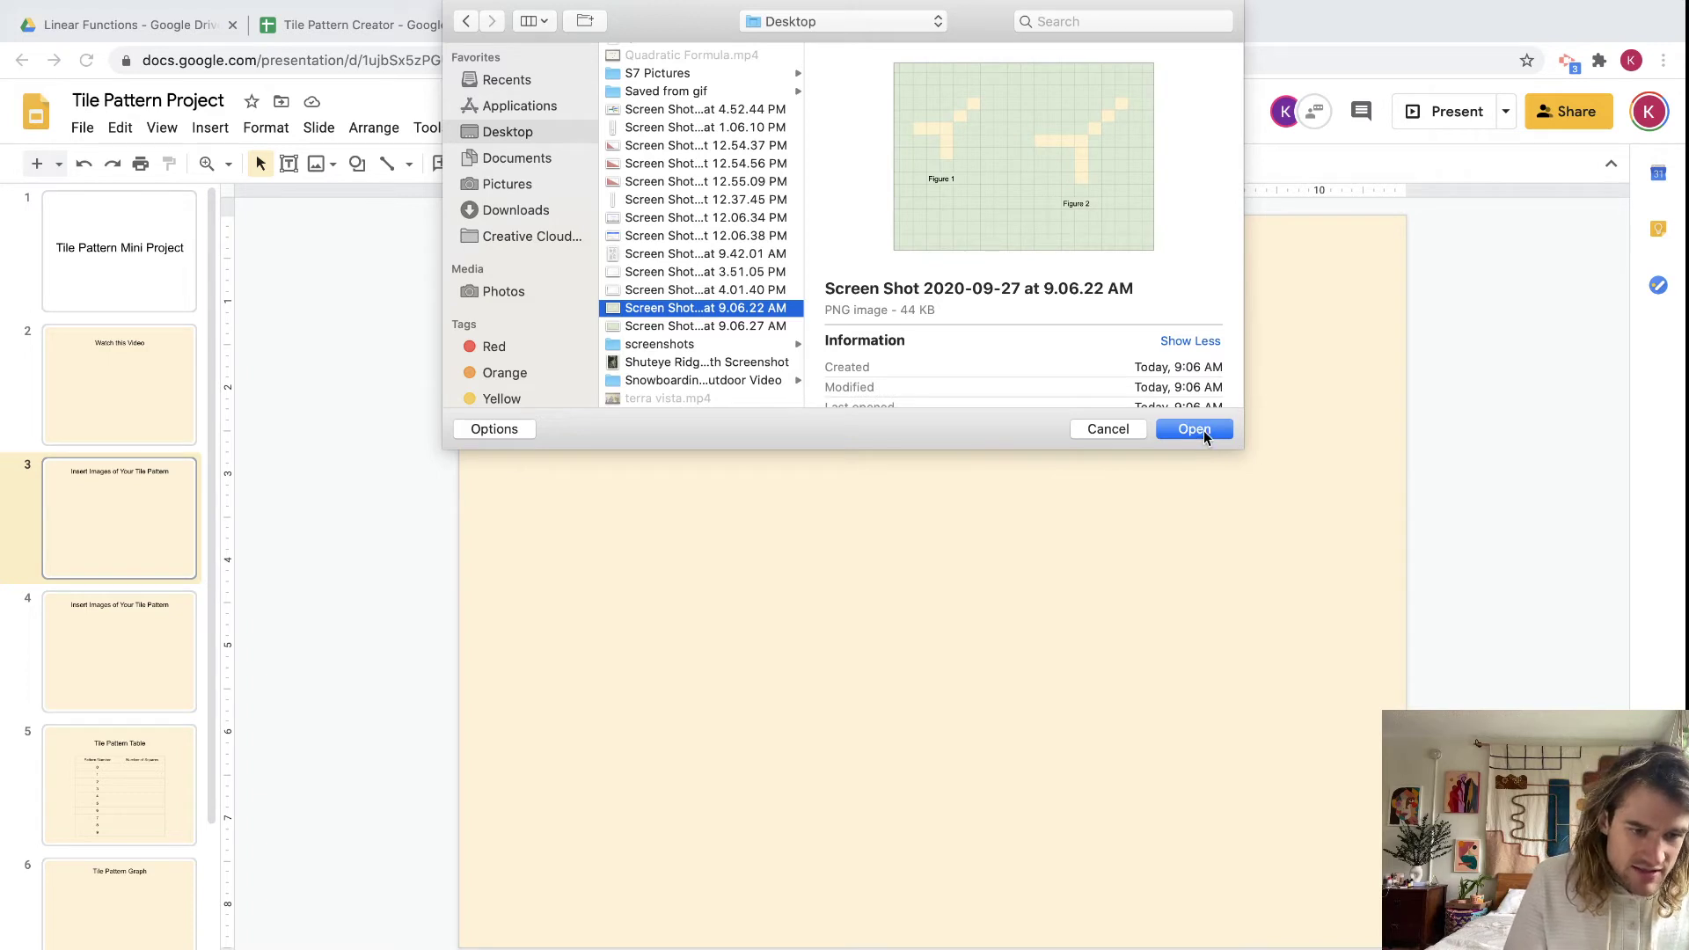
click(1194, 430)
drag(1017, 498, 1067, 500)
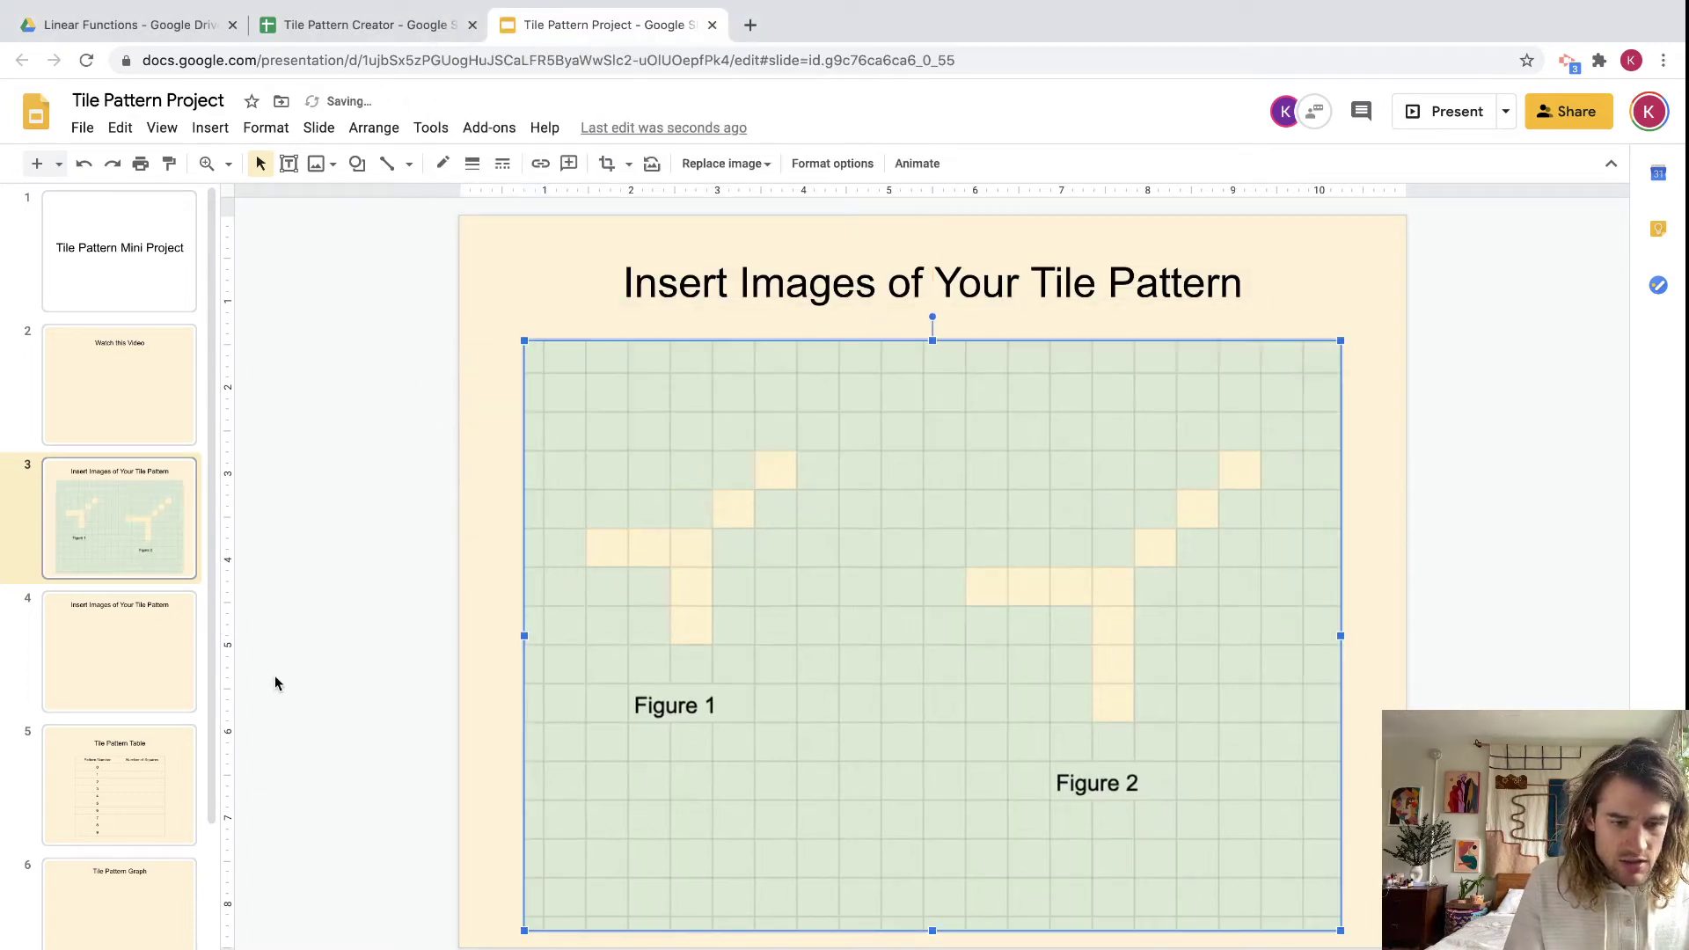
Insert the desktop image Screen Shot at 9.06.27 AM on slide 4 and move it slightly down below the title.
click(89, 642)
click(220, 138)
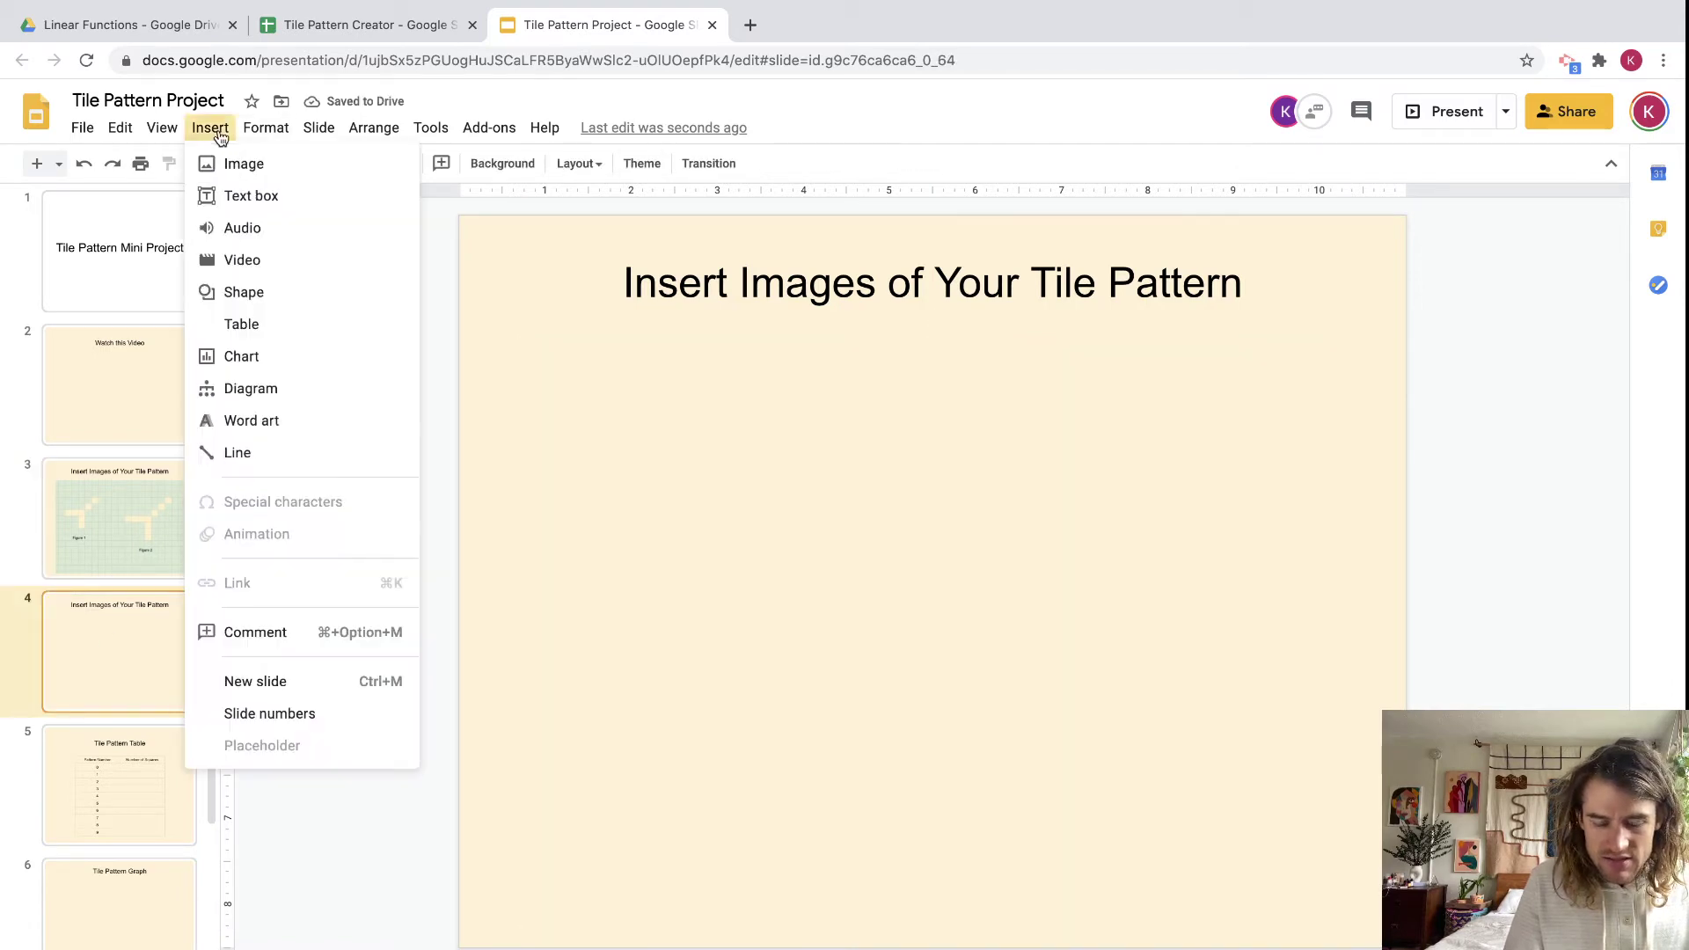
mouse_move(256, 167)
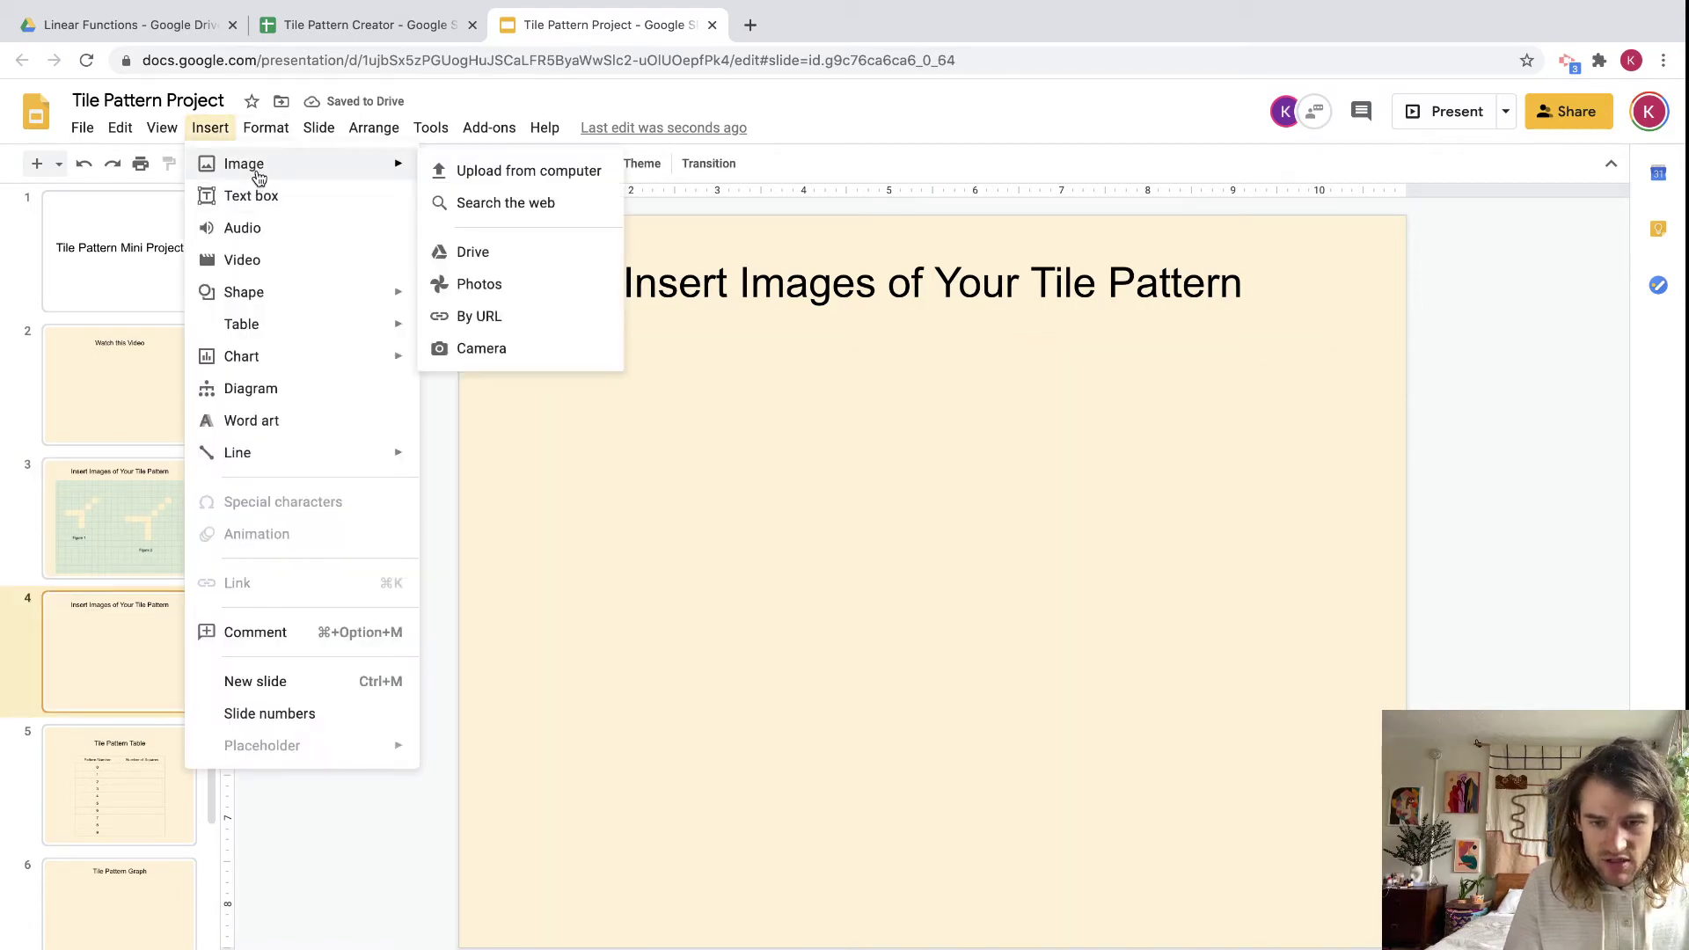
click(497, 170)
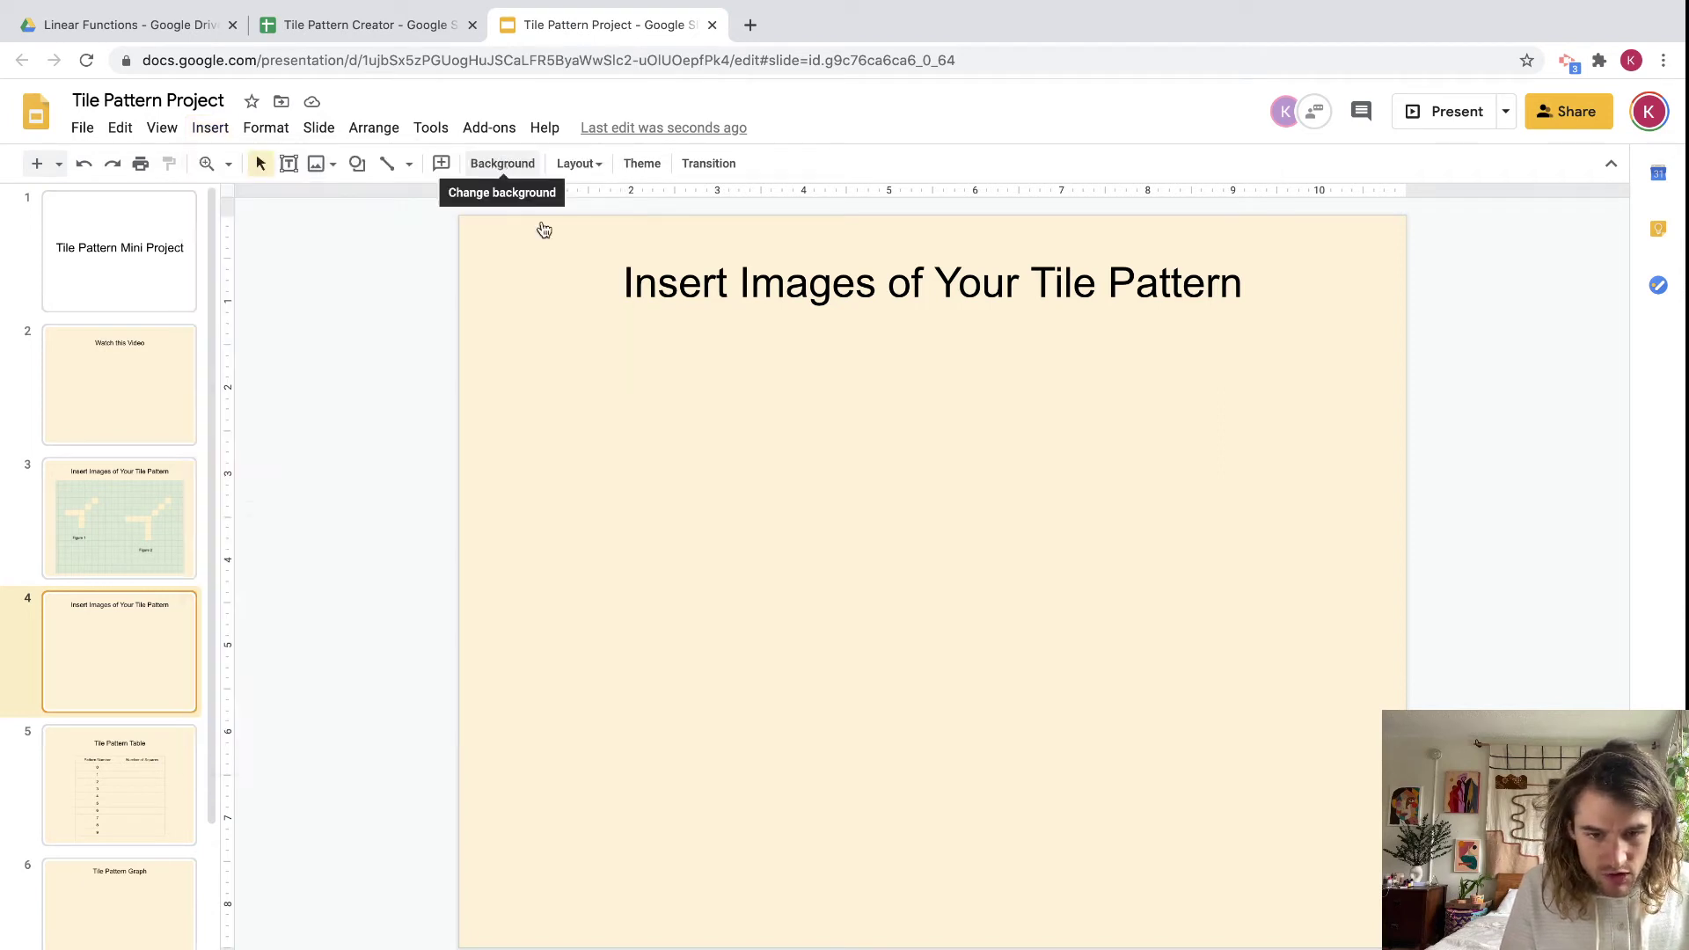
scroll(708, 325, down, 10)
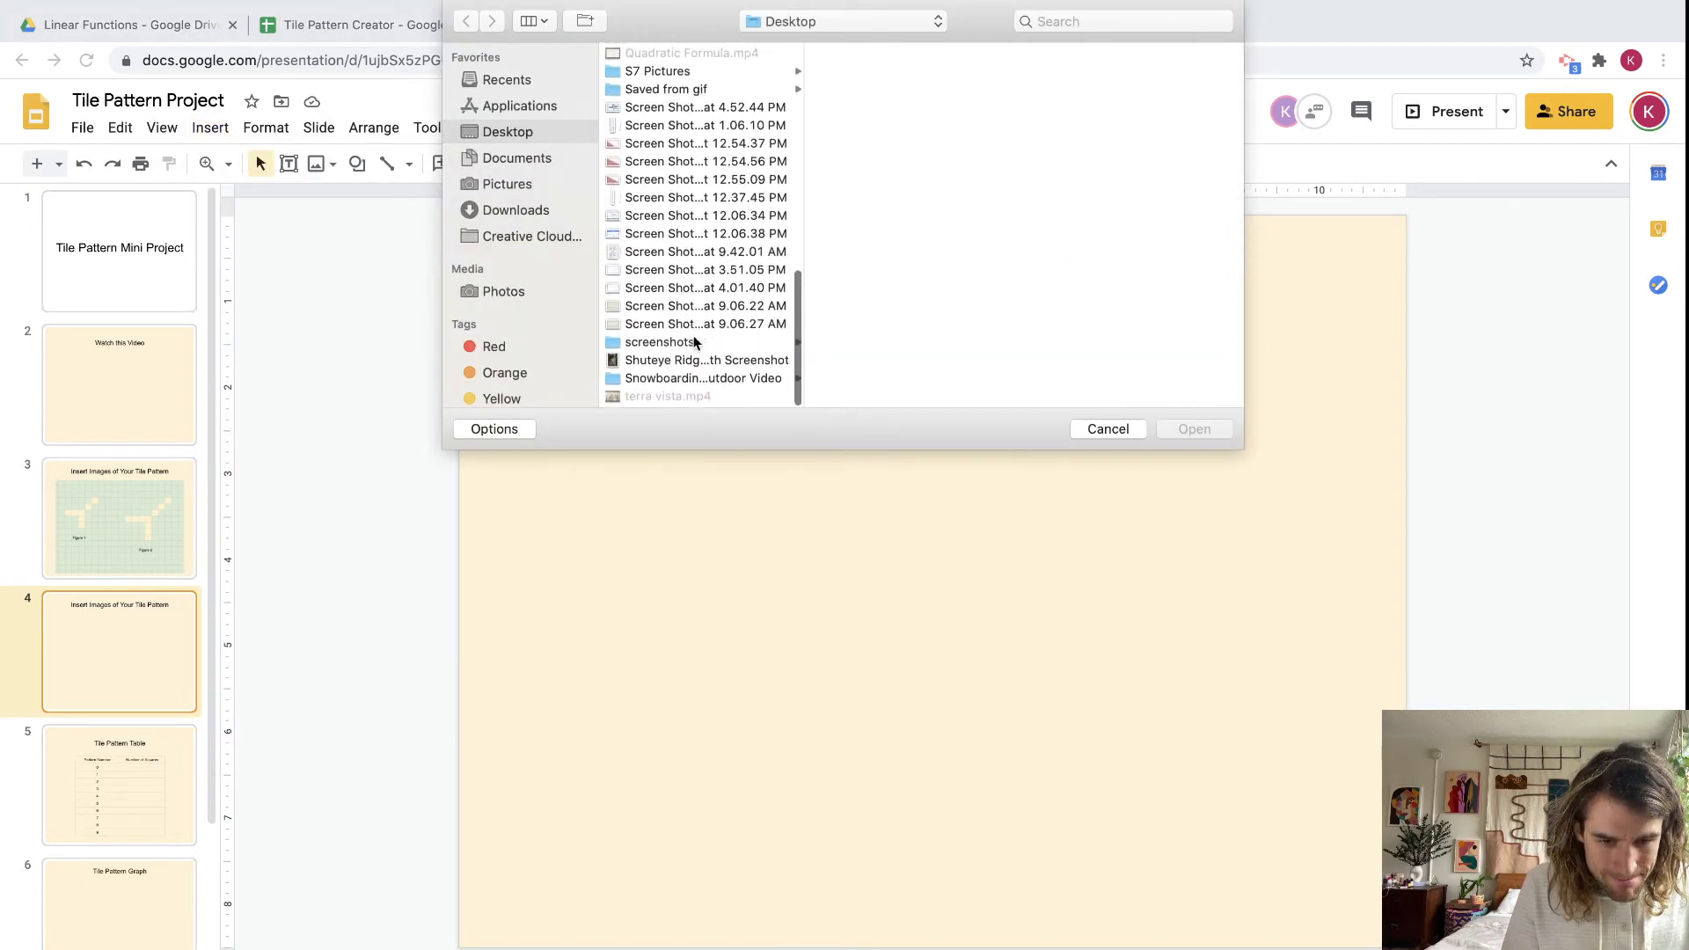
click(678, 326)
click(1187, 428)
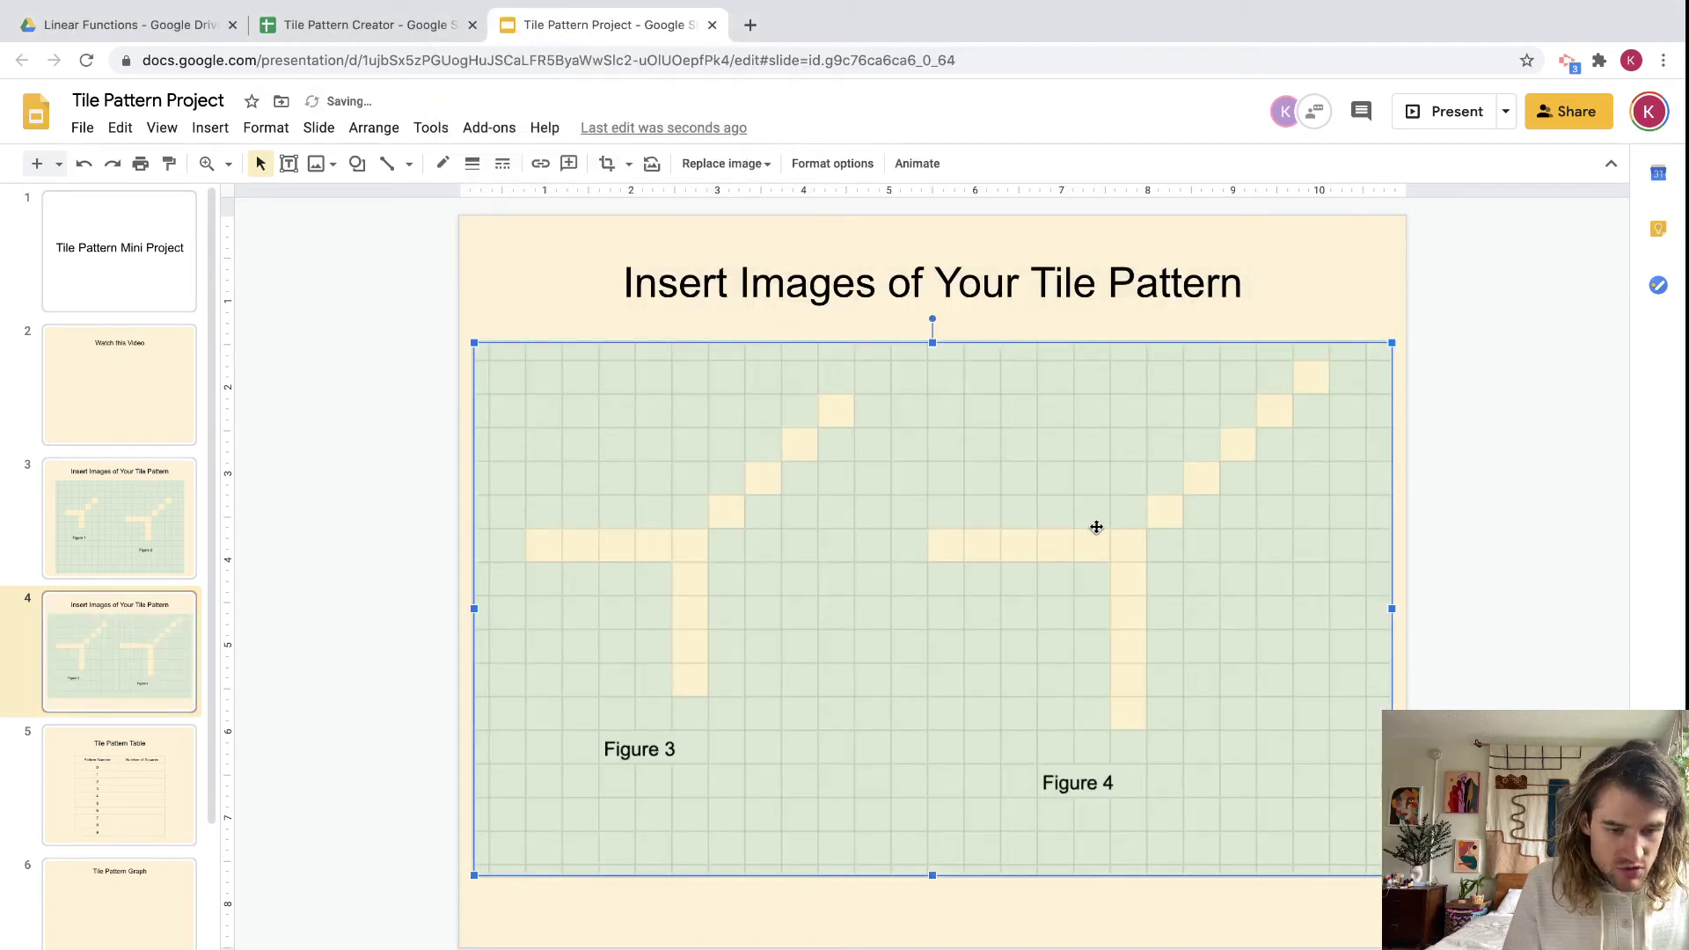
drag(1088, 537, 1082, 558)
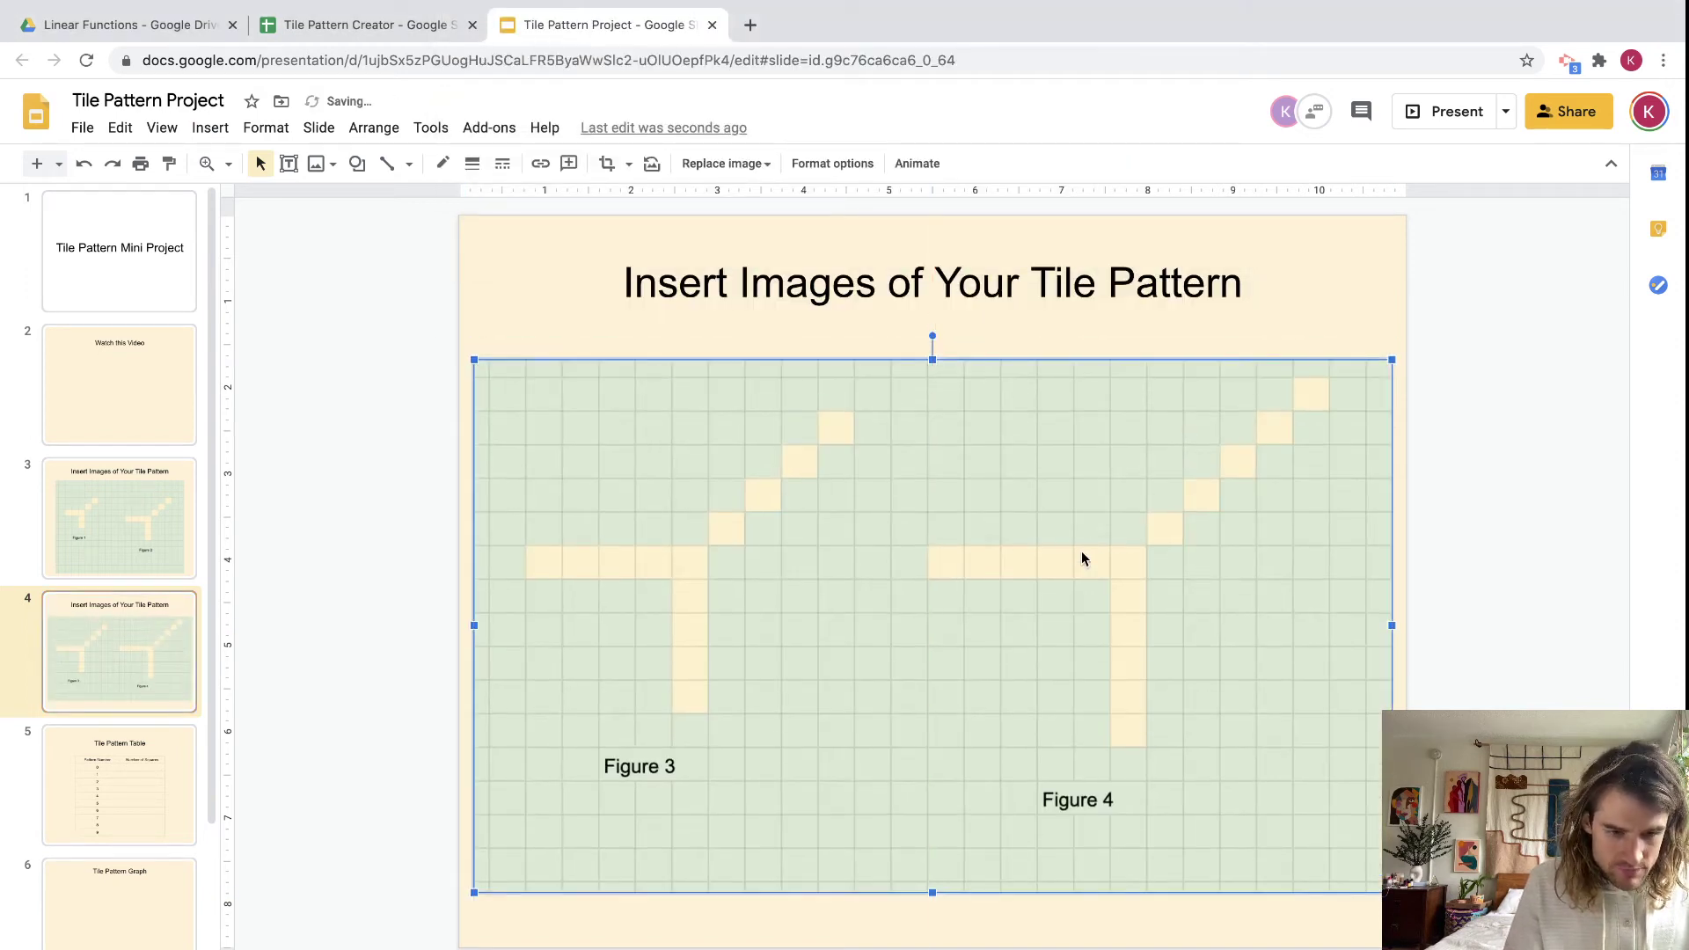
View the Tile Pattern Table slide, then in the Tile Pattern Creator spreadsheet's table sheet fill the Figure Number cells B3:B12 with 0 through 9.
click(140, 769)
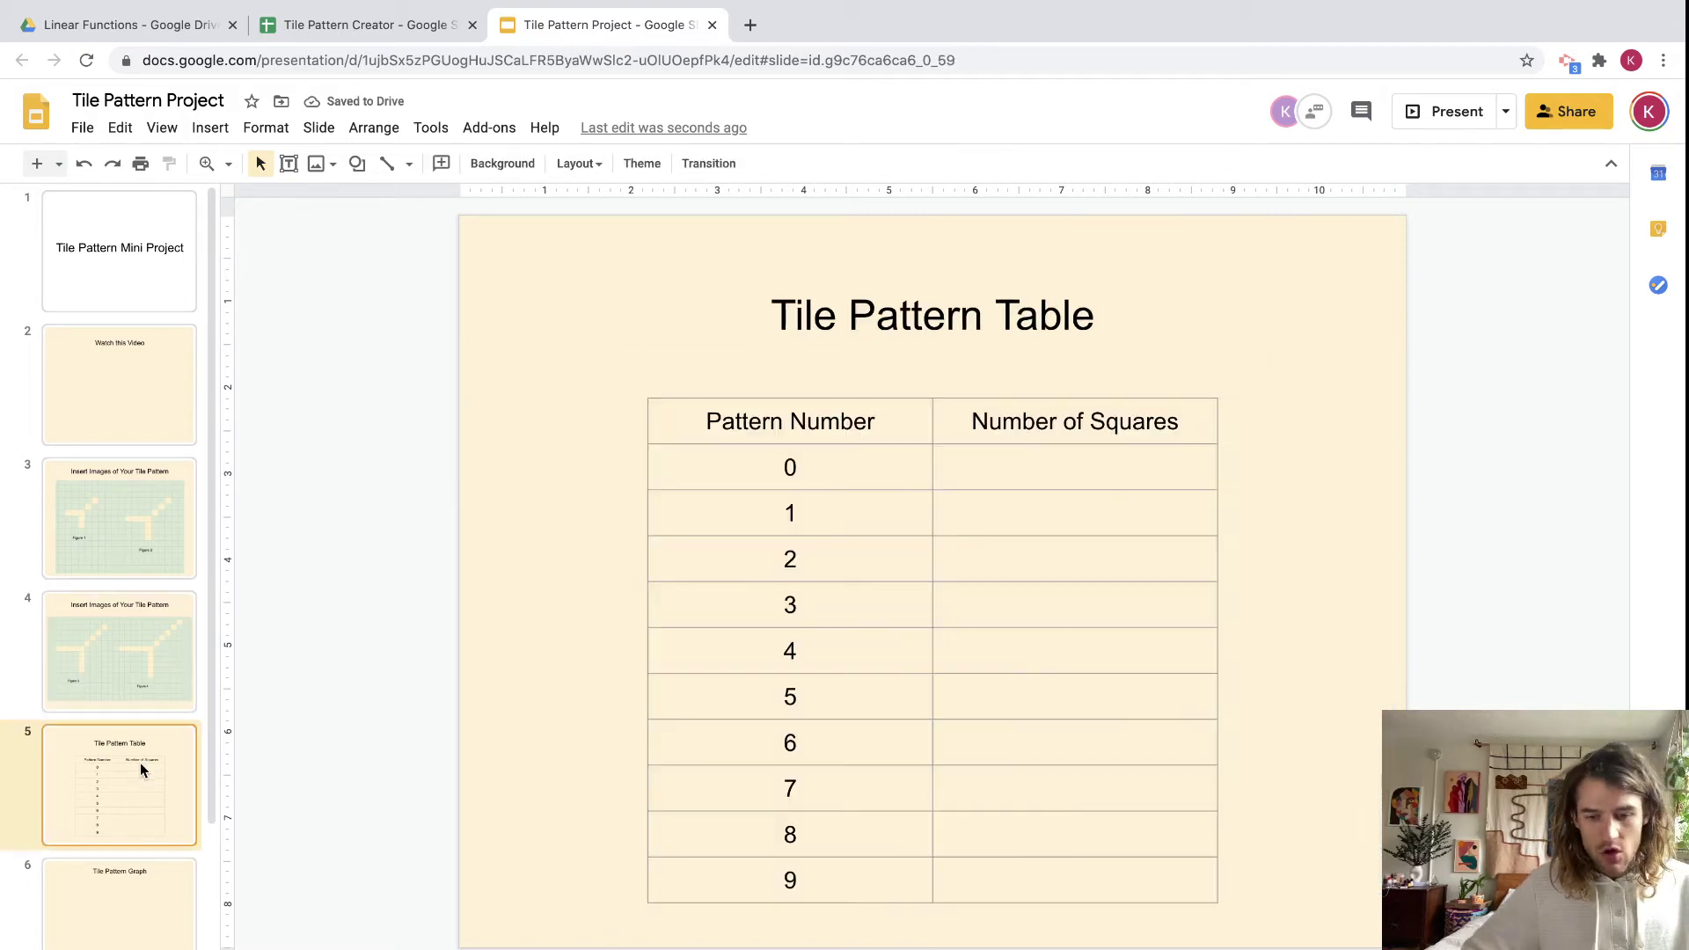
click(342, 21)
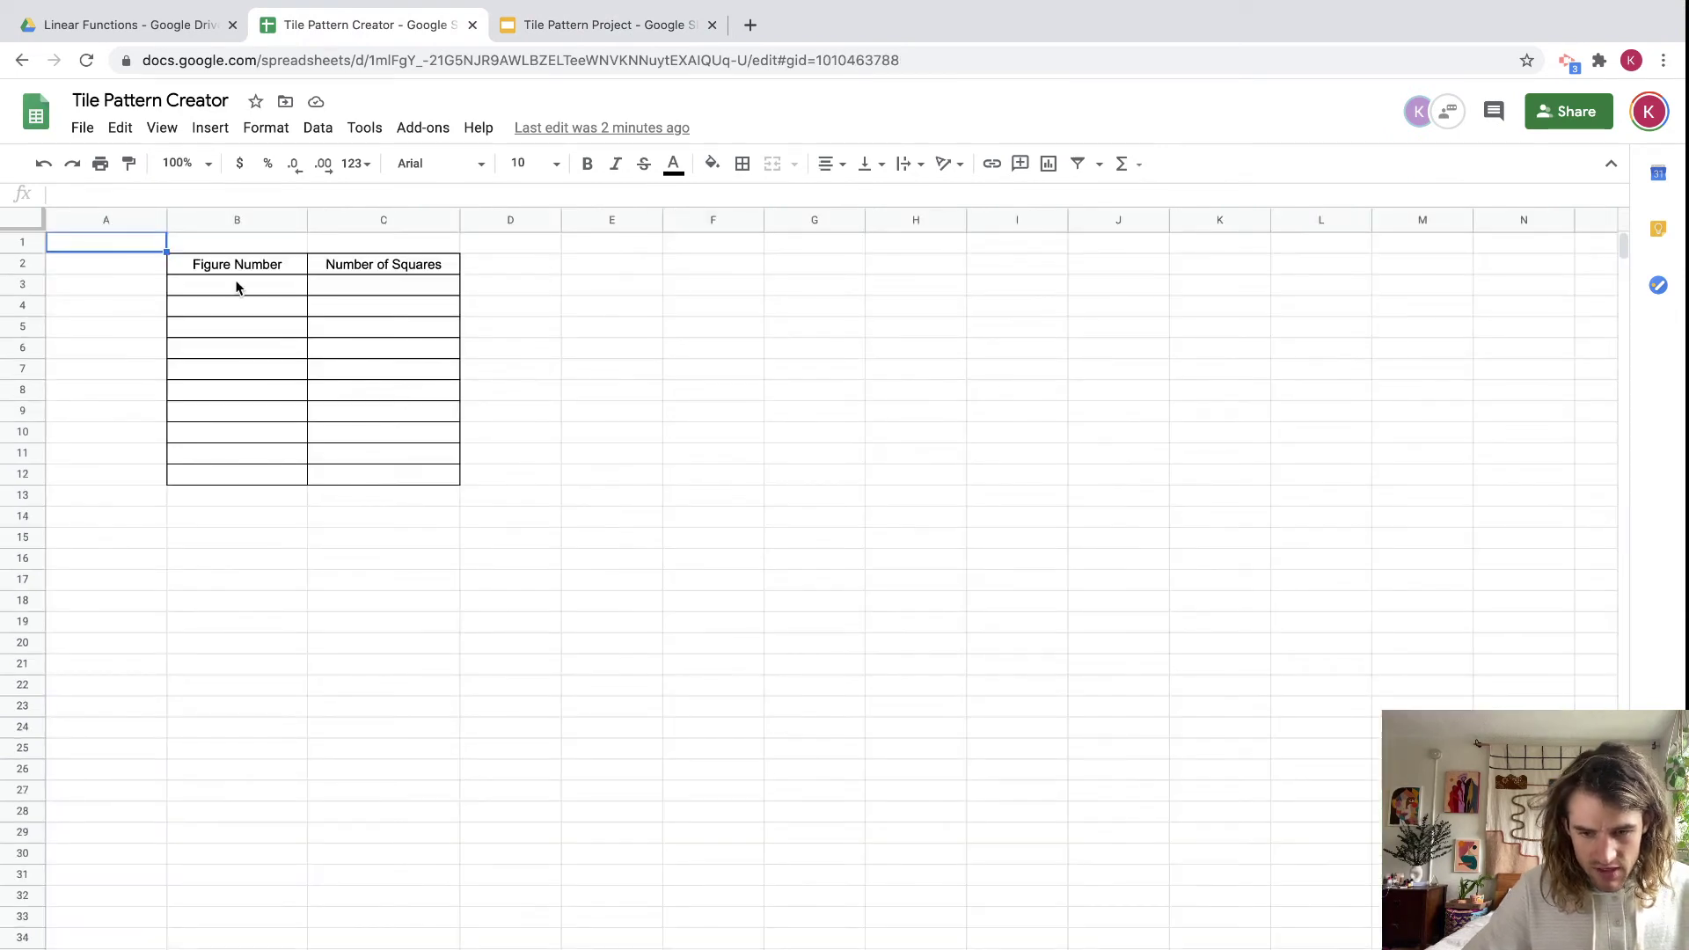
click(236, 285)
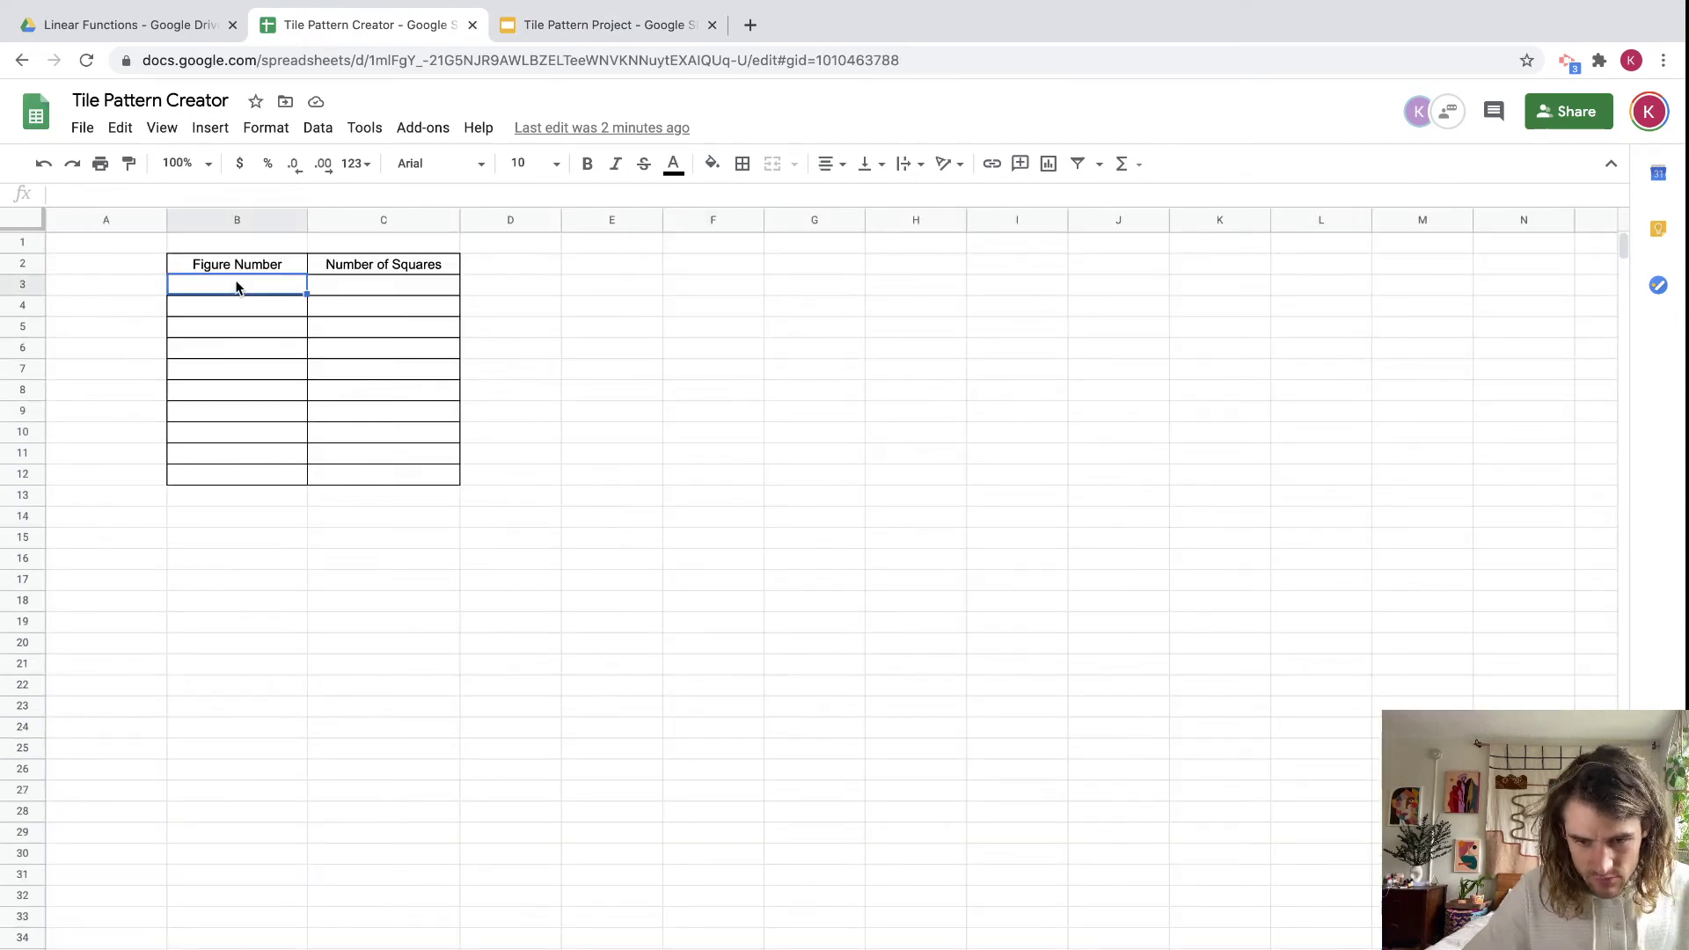
text(0)
key(Return)
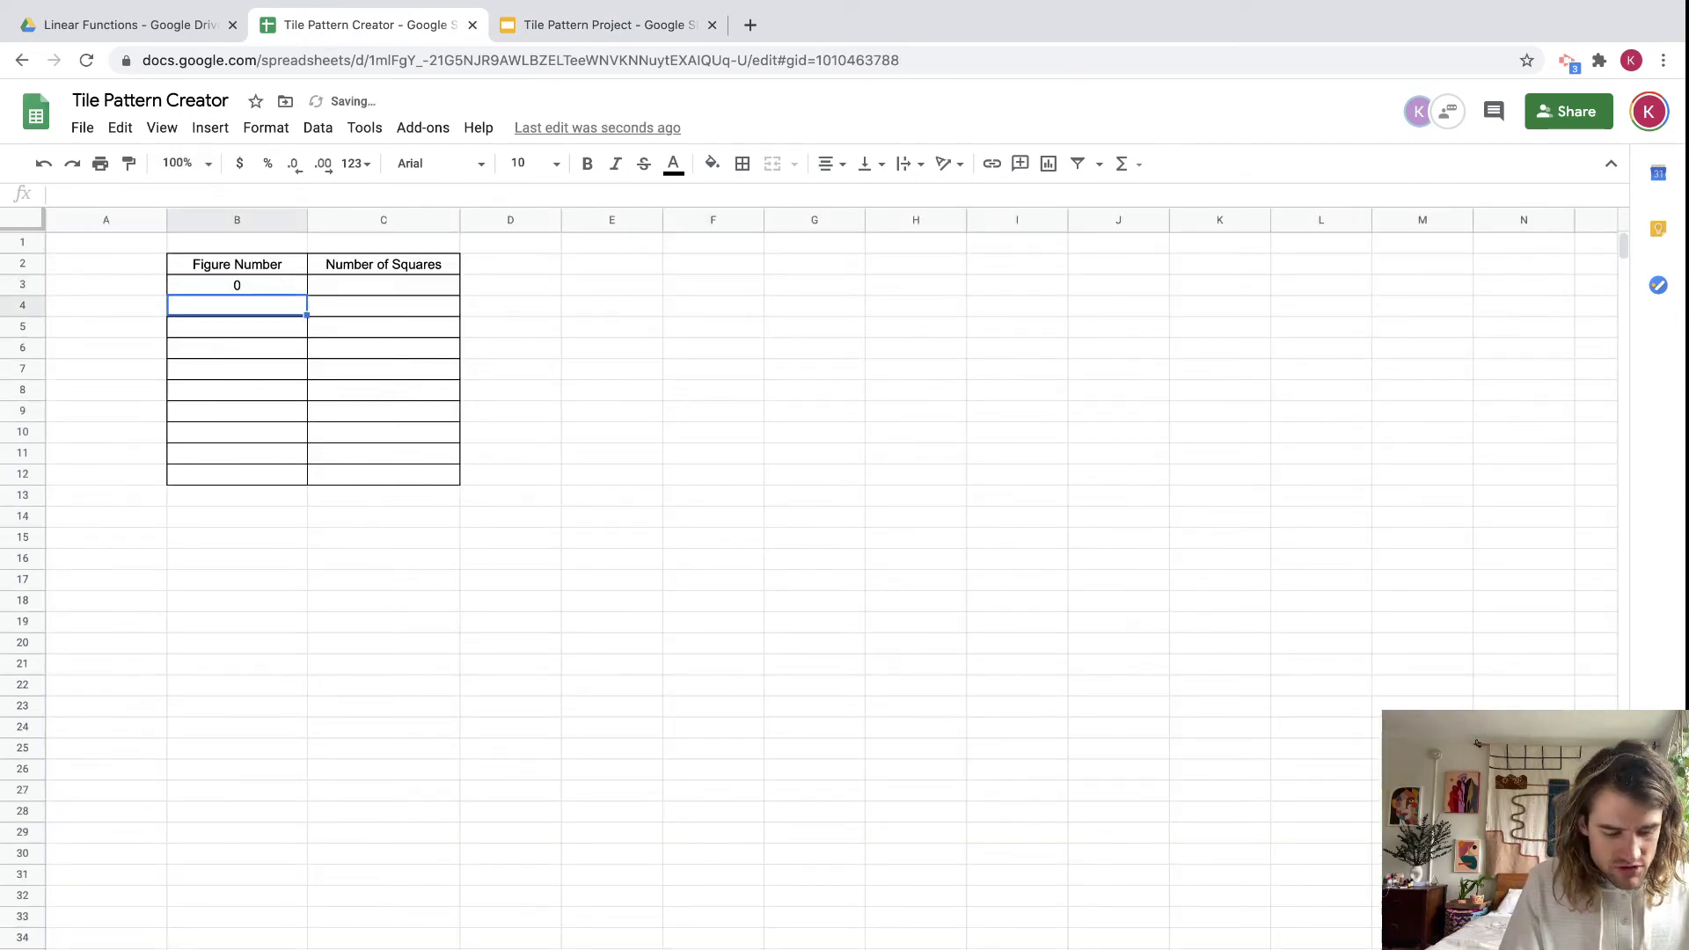
text(1)
key(Return)
text(2)
key(Return)
text(3)
key(Return)
text(4)
key(Return)
text(5)
key(Return)
text(6)
key(Return)
text(7)
key(Return)
text(8)
key(Return)
text(9)
key(Return)
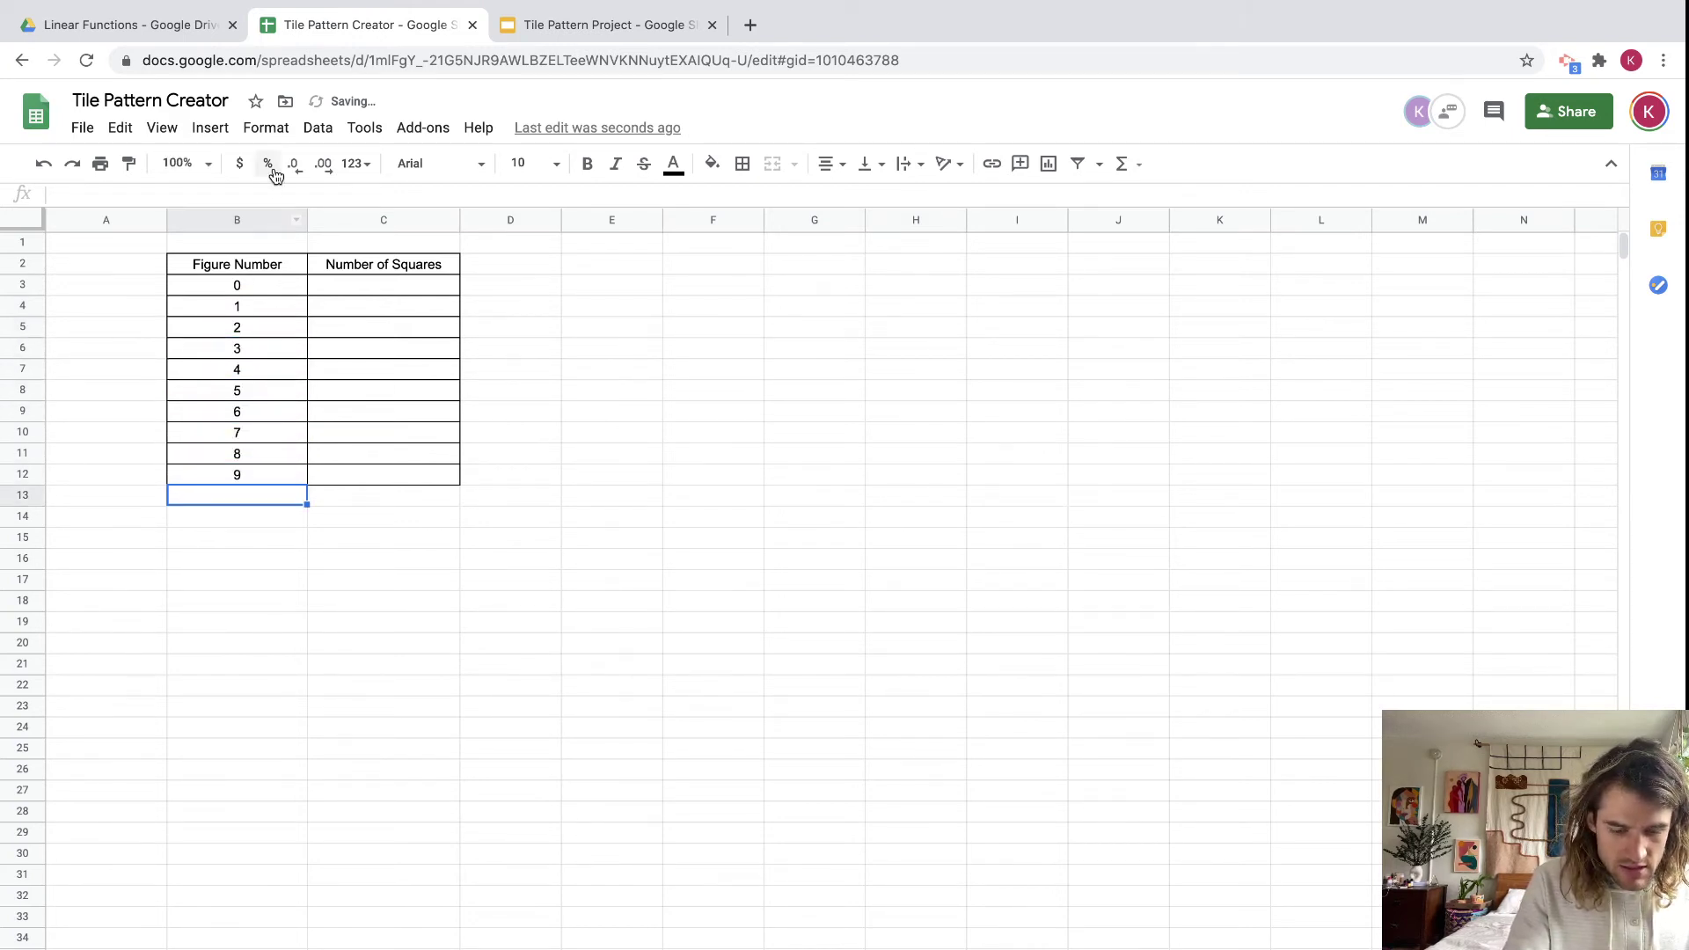
Check the tiles of Figure 1 on the pattern sheet and enter 7 as its Number of Squares in C4.
click(368, 306)
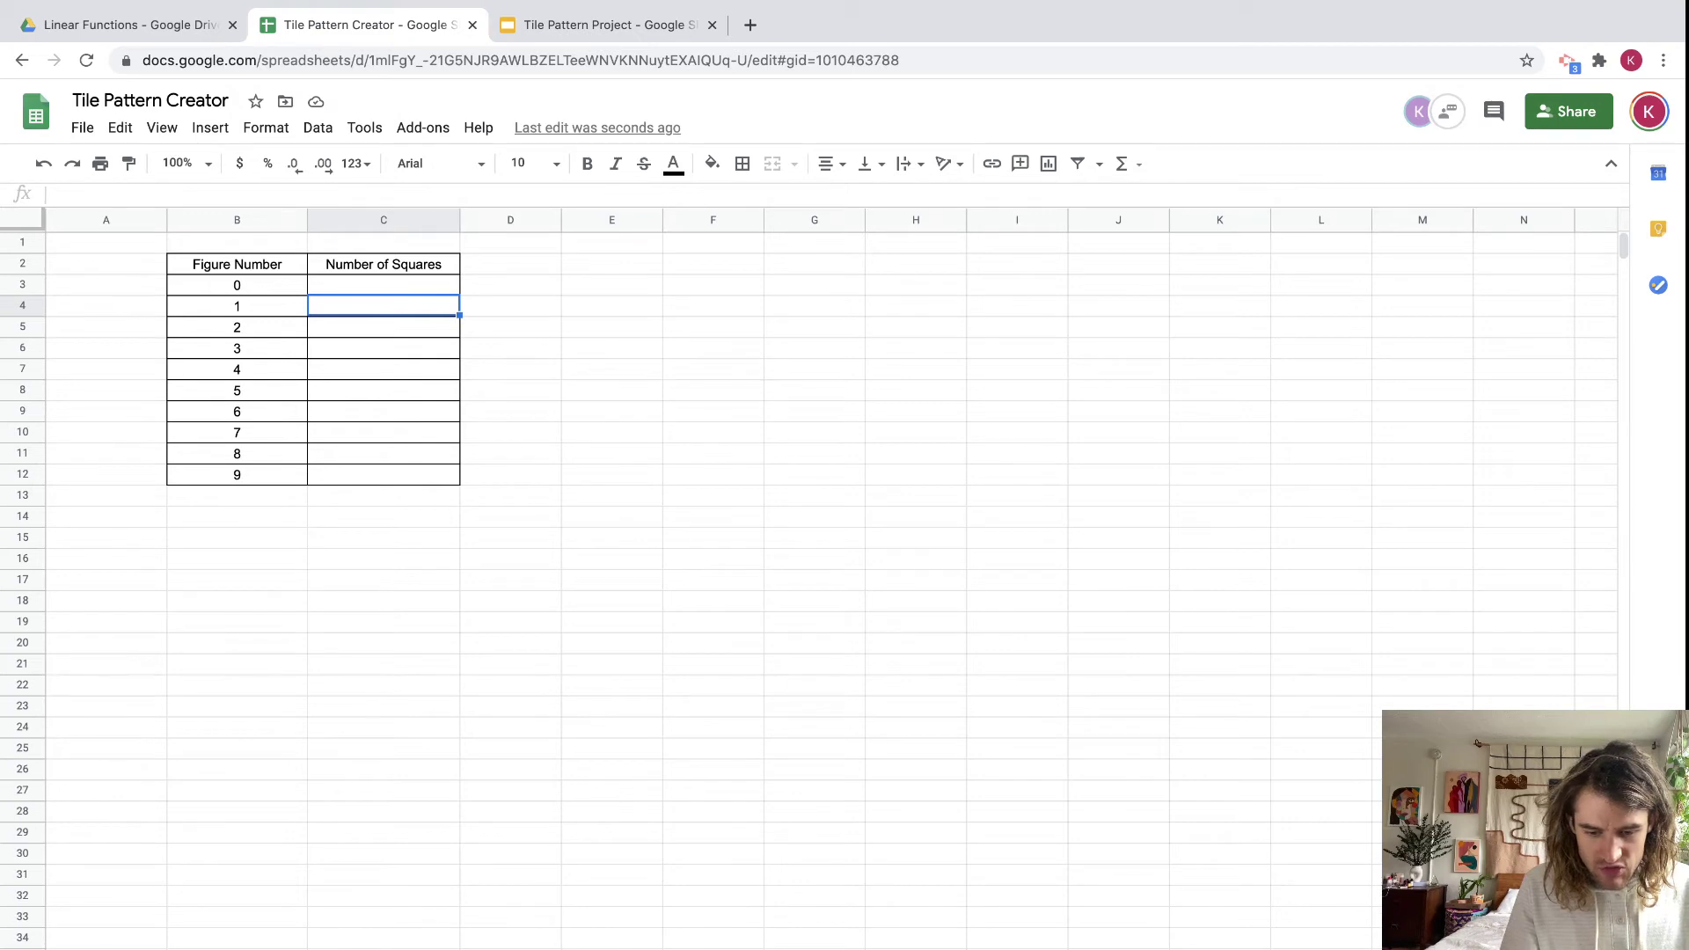
key(ctrl+shift+Page_Down)
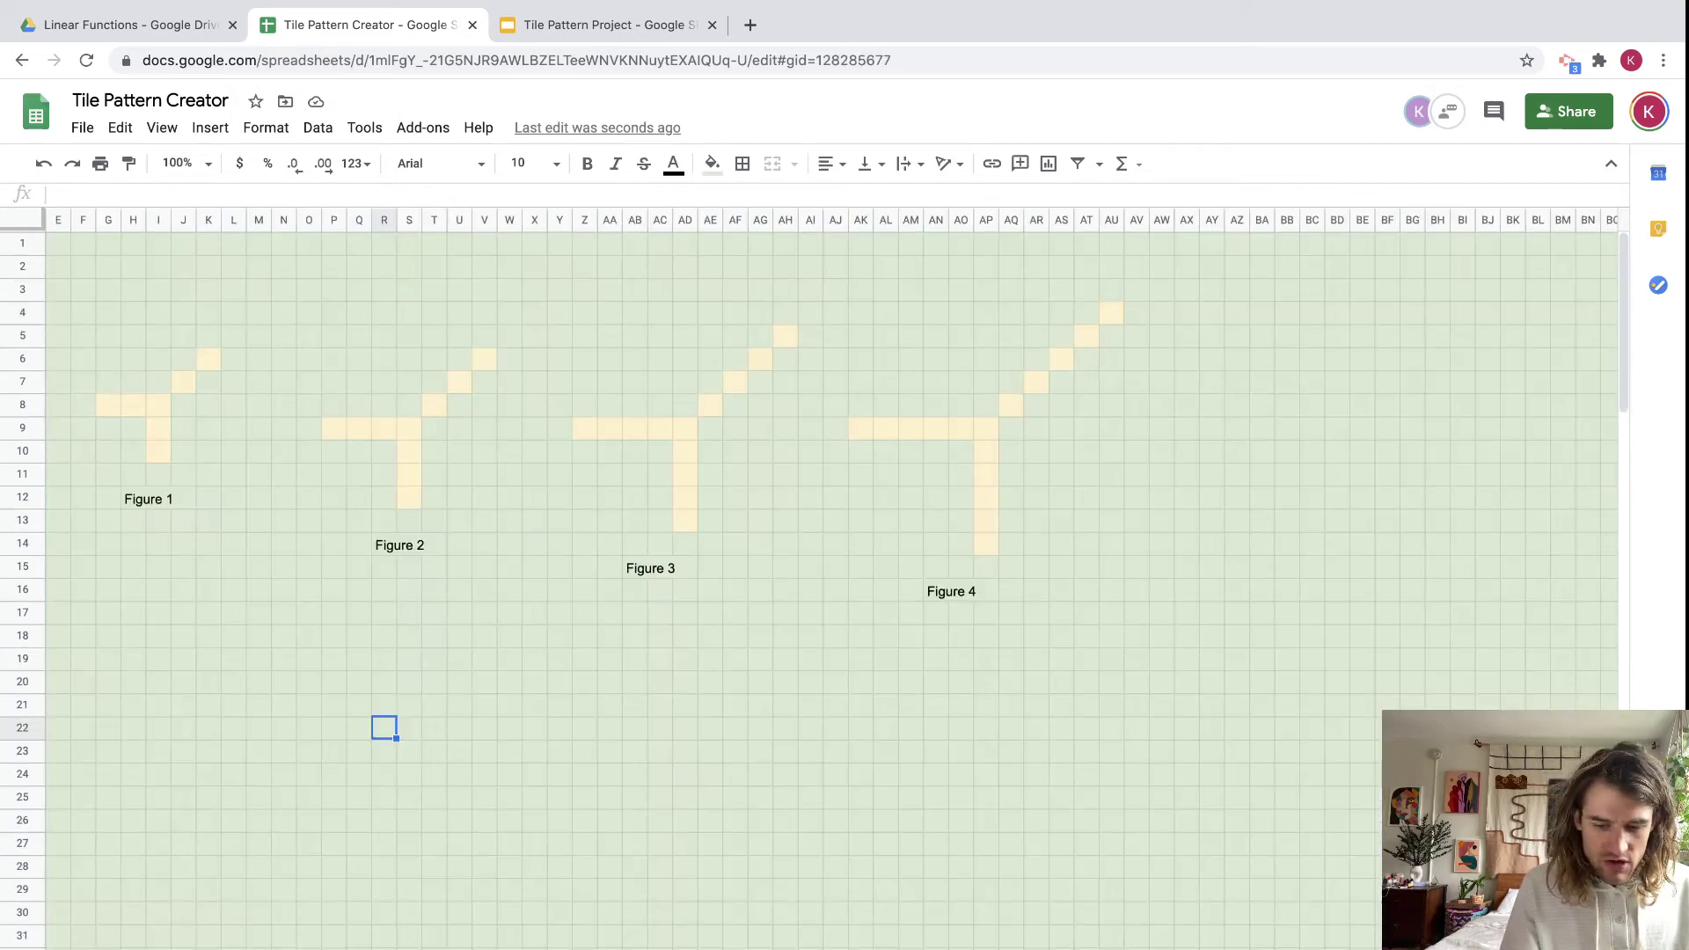
key(ctrl+shift+Page_Up)
key(ctrl+shift+Page_Down)
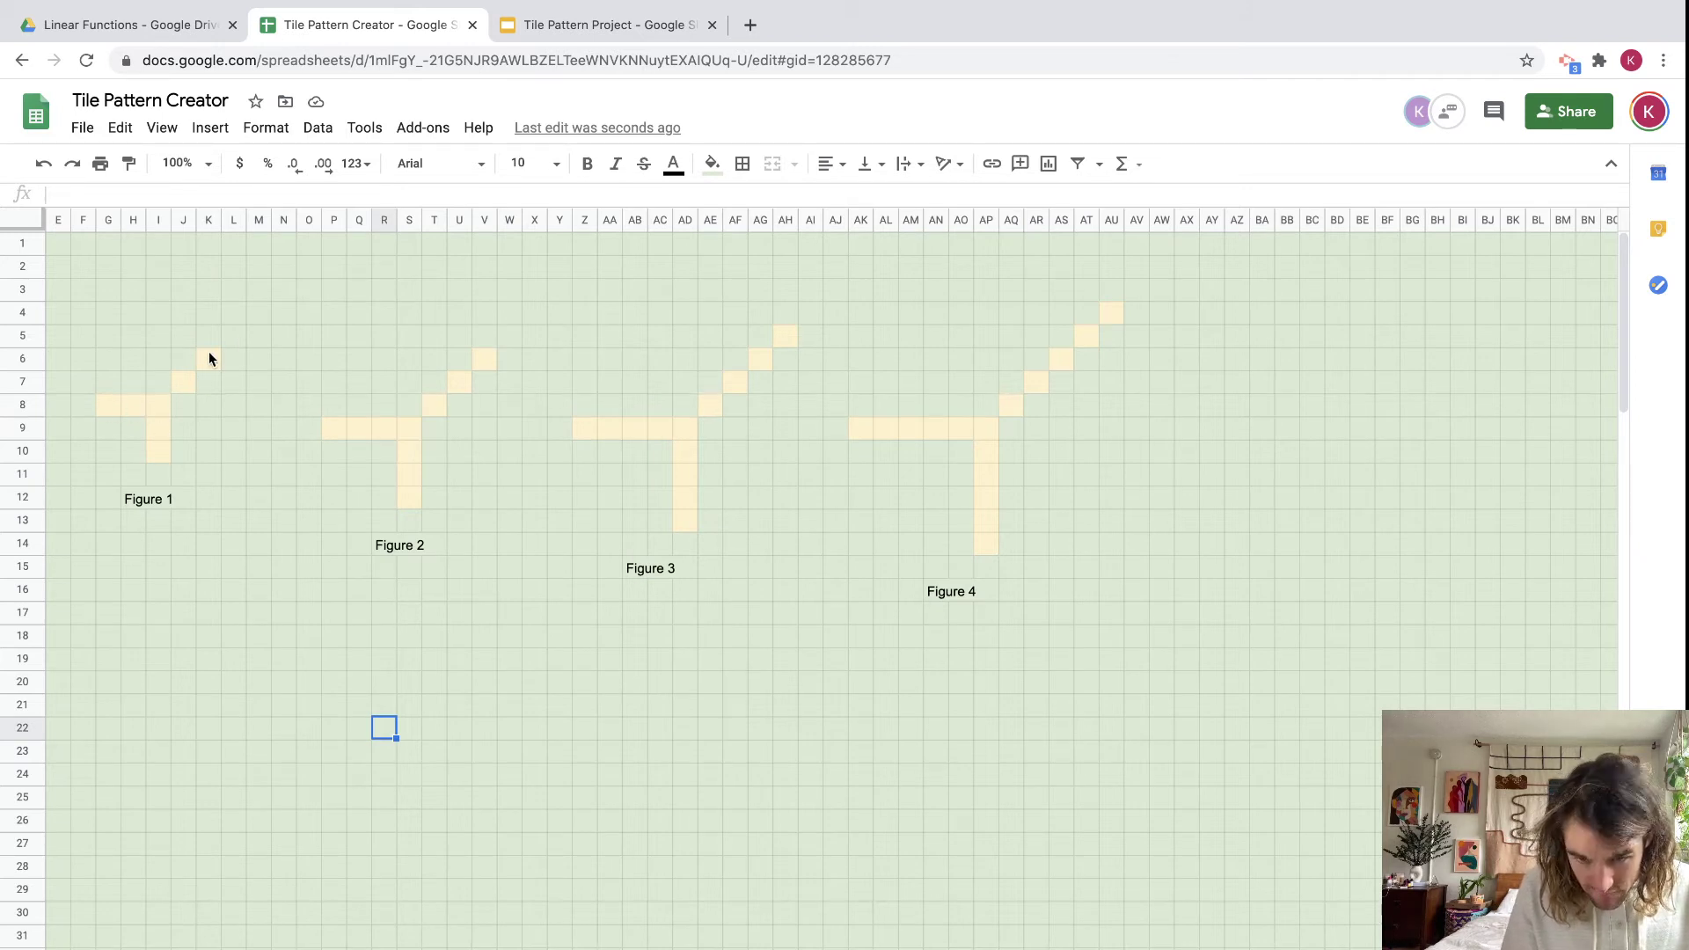
key(ctrl+shift+Page_Down)
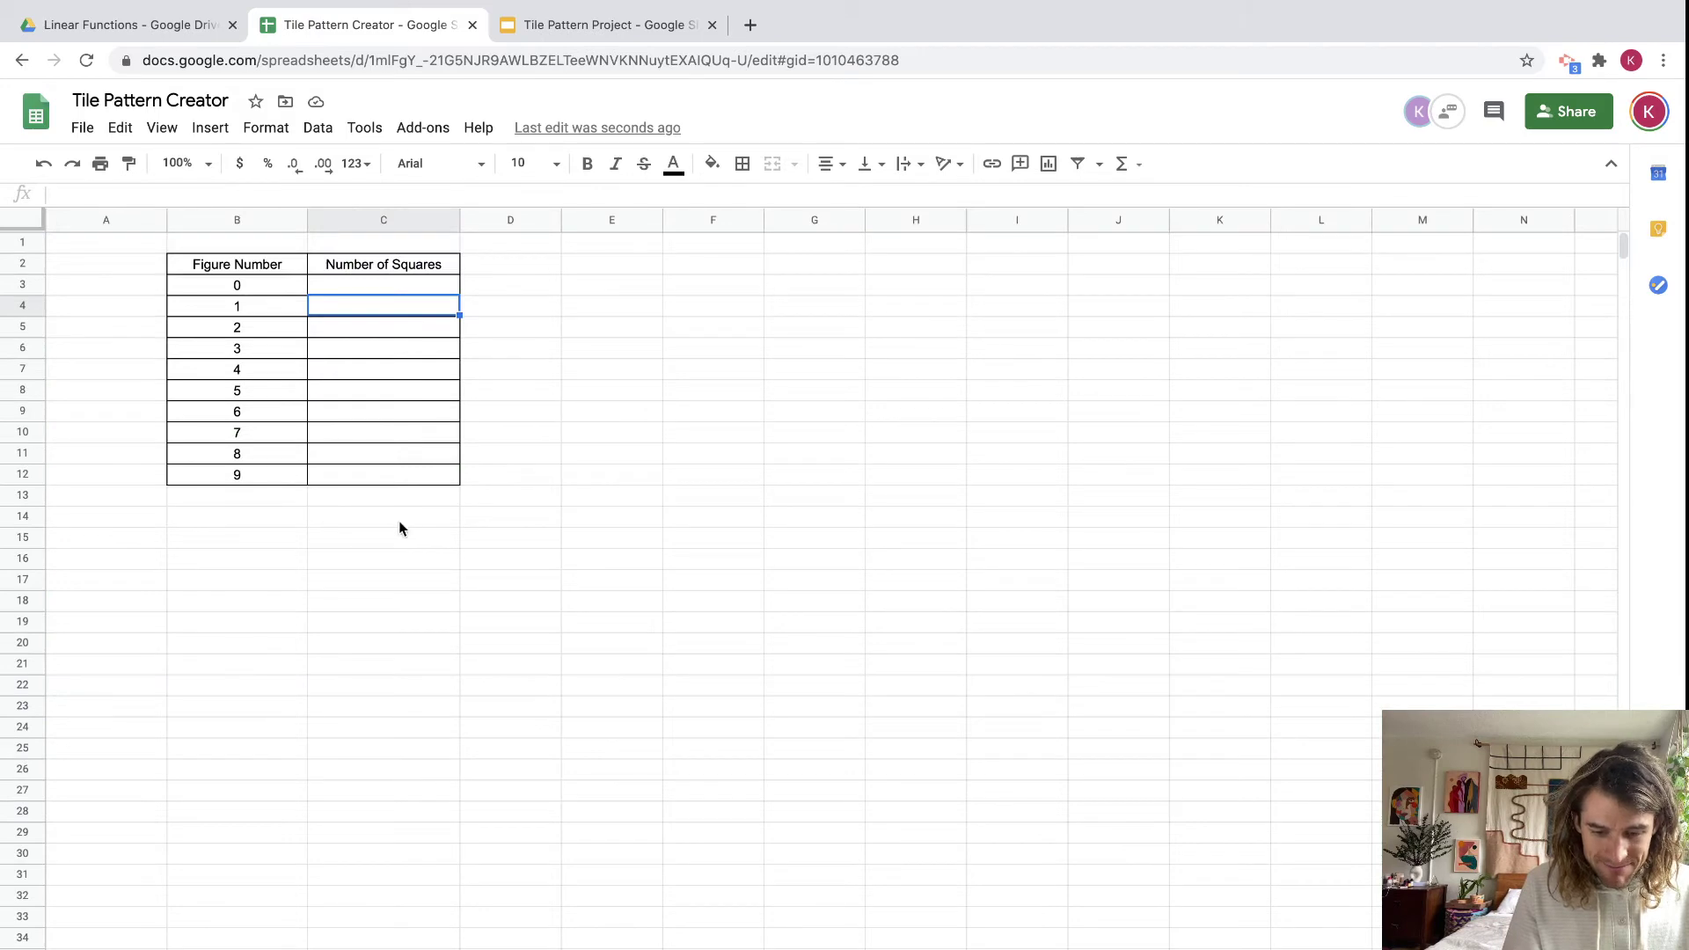
text(7)
key(Return)
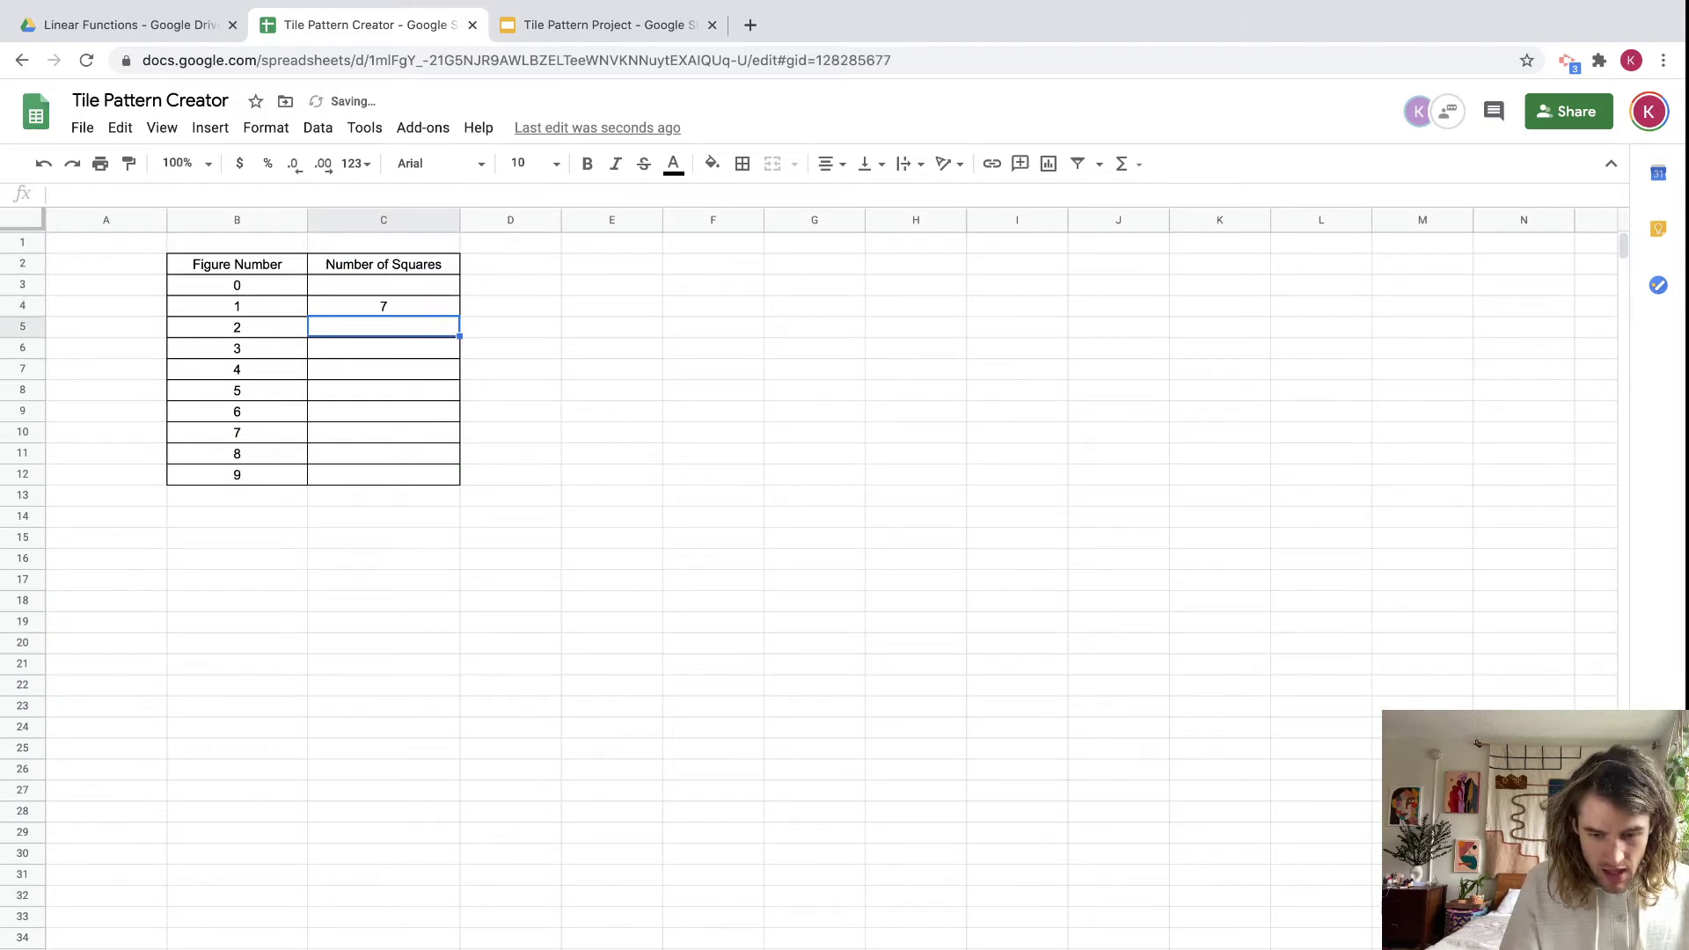
Check the remaining figures on the pattern sheet and enter 10, 13 and 16 as the Number of Squares for figures 2 to 4.
key(ctrl+shift+Page_Up)
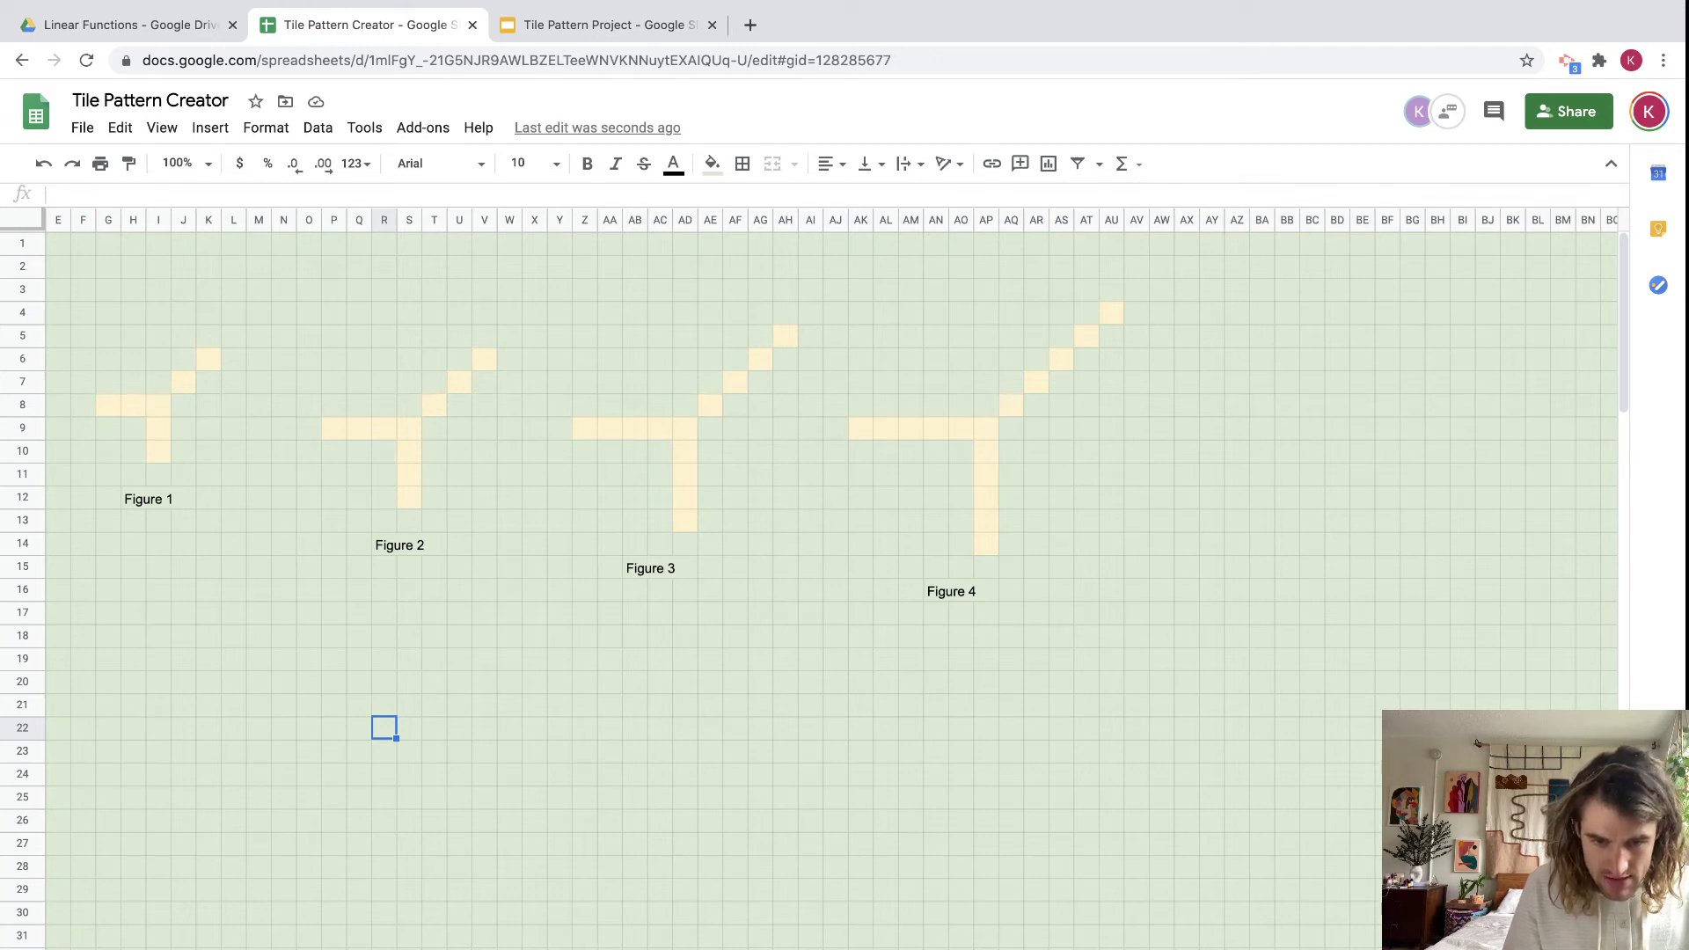
click(461, 947)
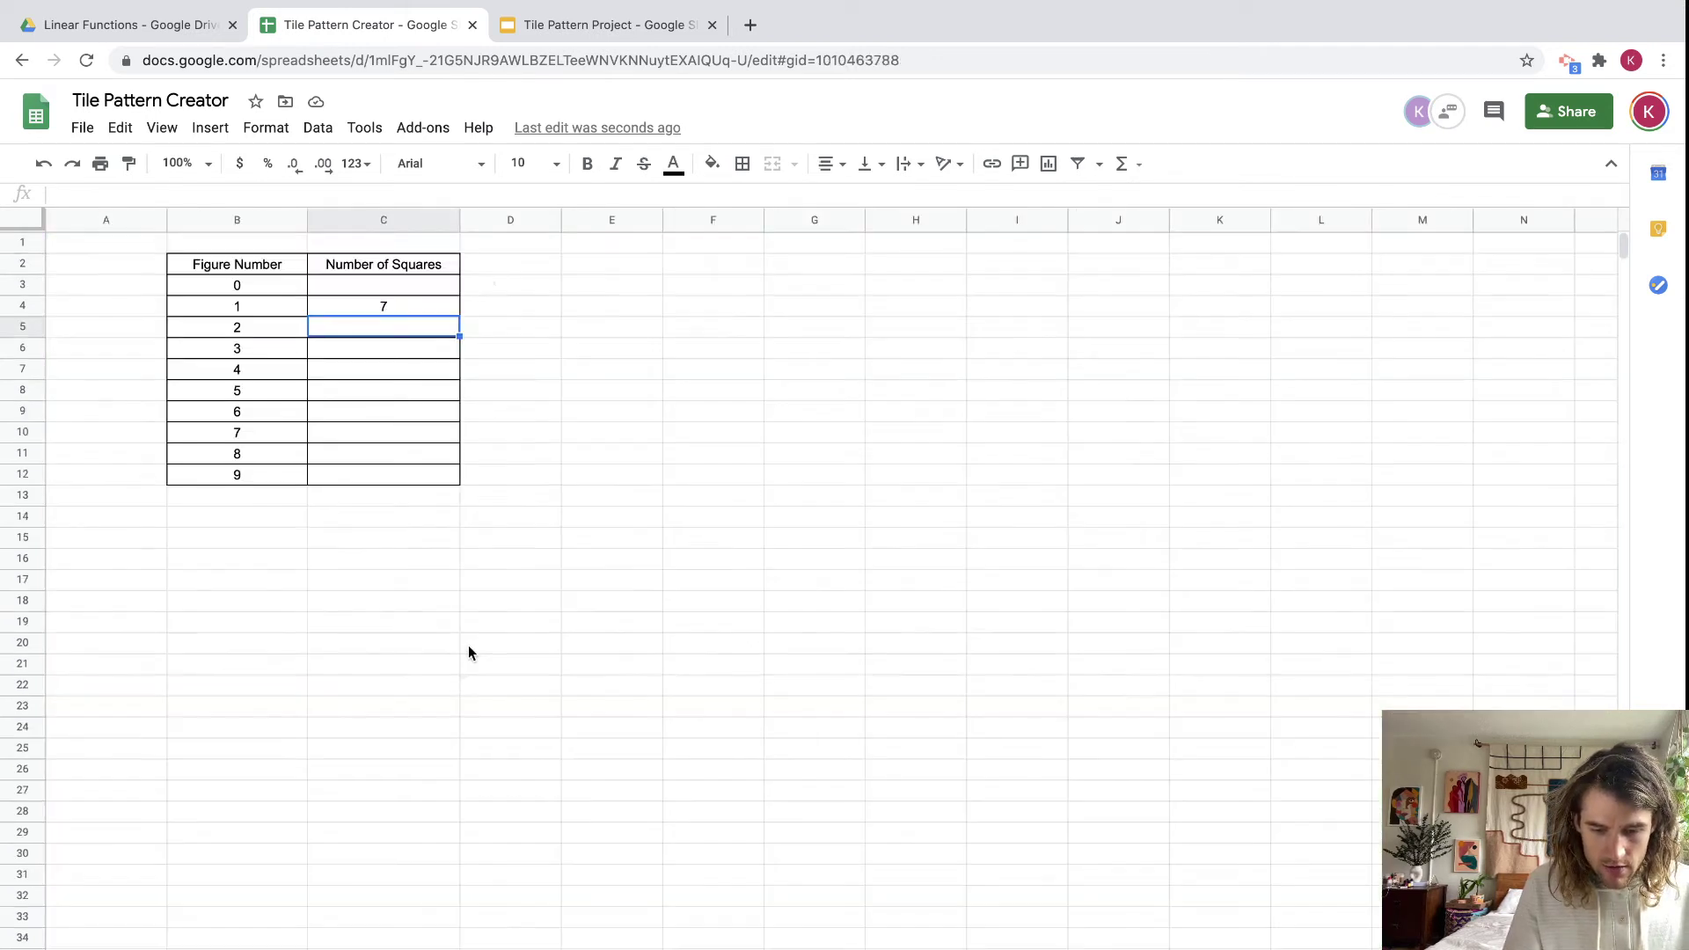
text(10)
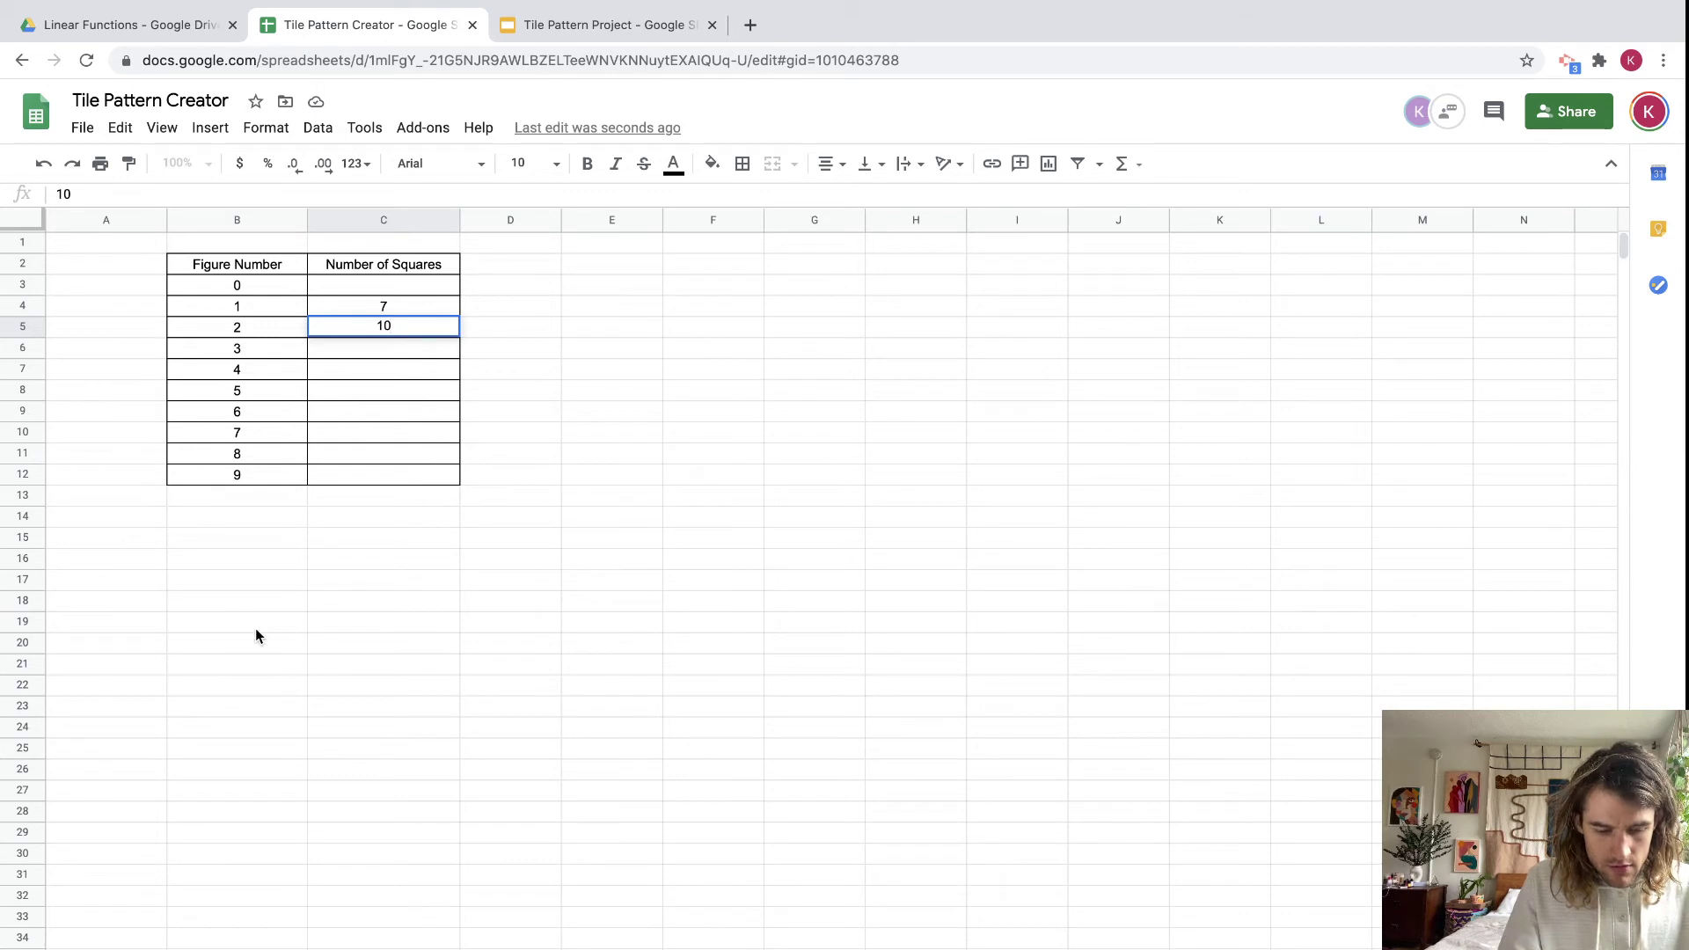
click(413, 947)
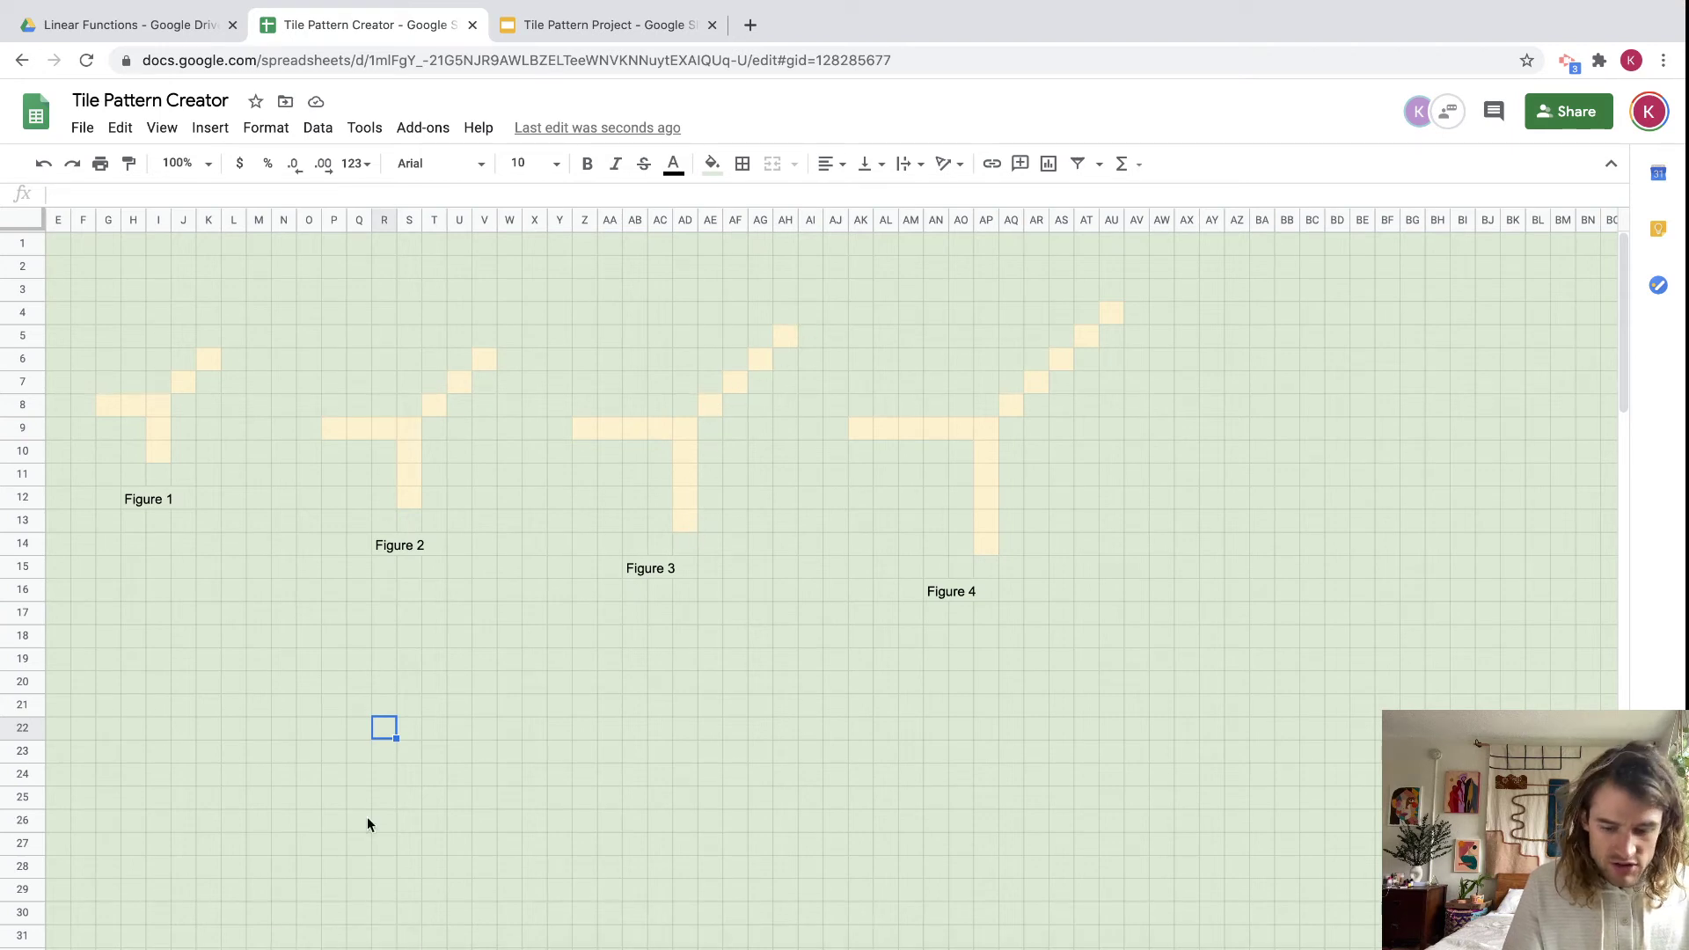
key(alt+Down)
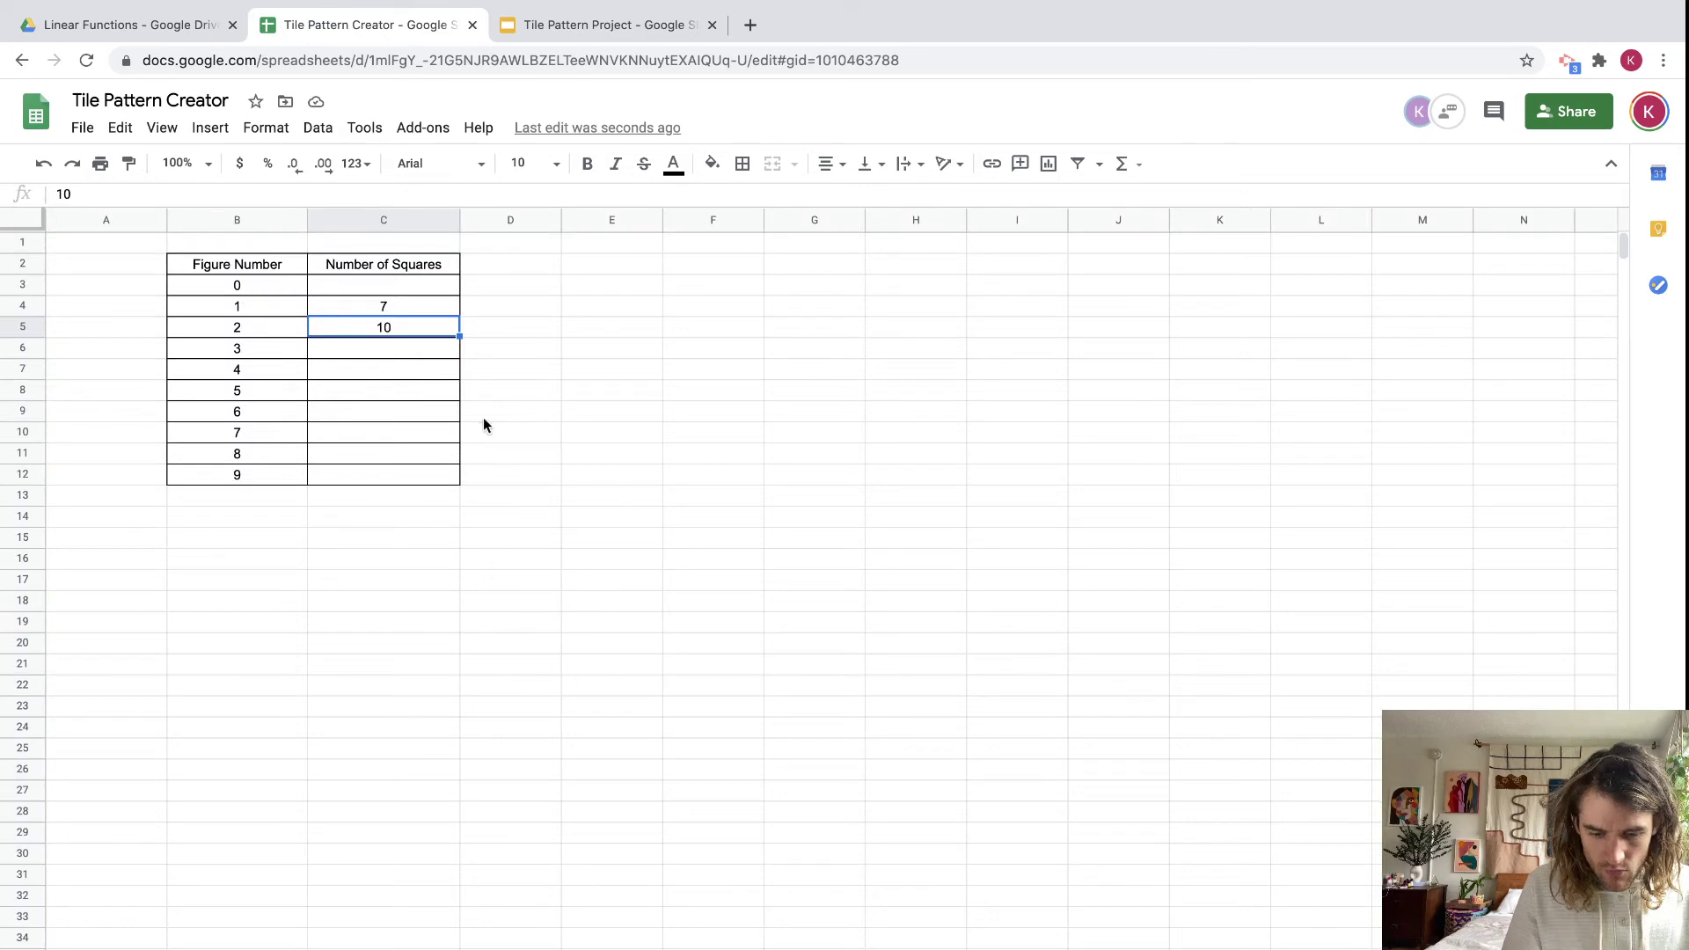
key(Down)
text(13)
key(Return)
text(1)
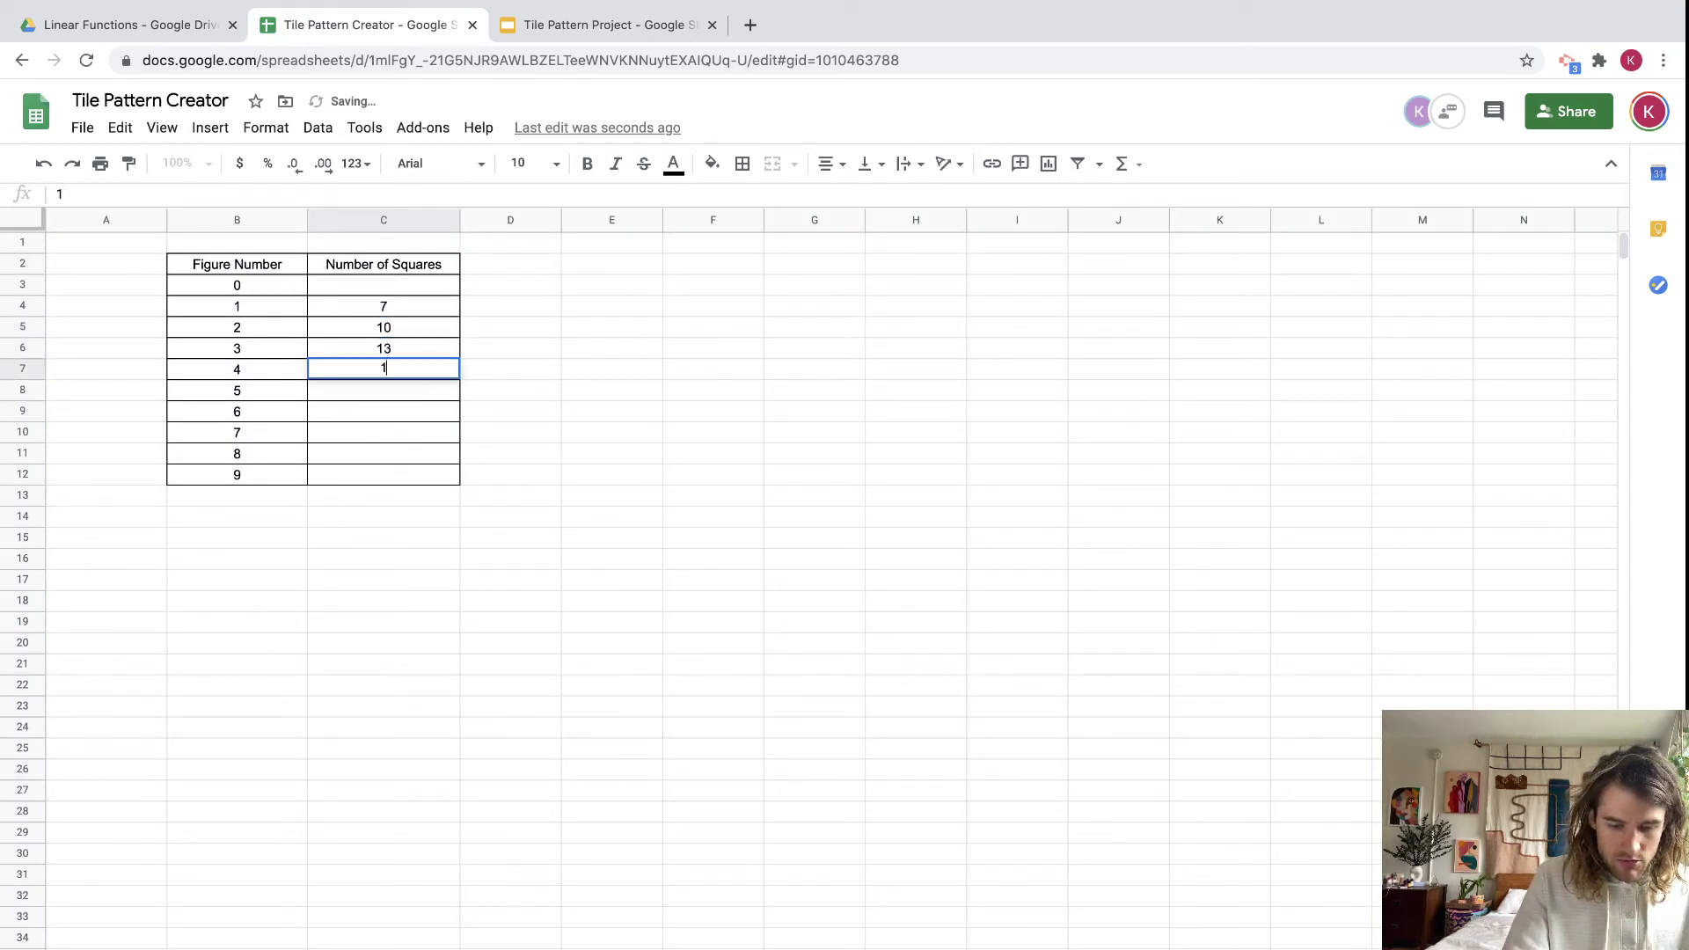
text(6)
key(Return)
Continue the Number of Squares column with 19, 22, 25, 28 and 31 for figures 5 to 9.
text(19)
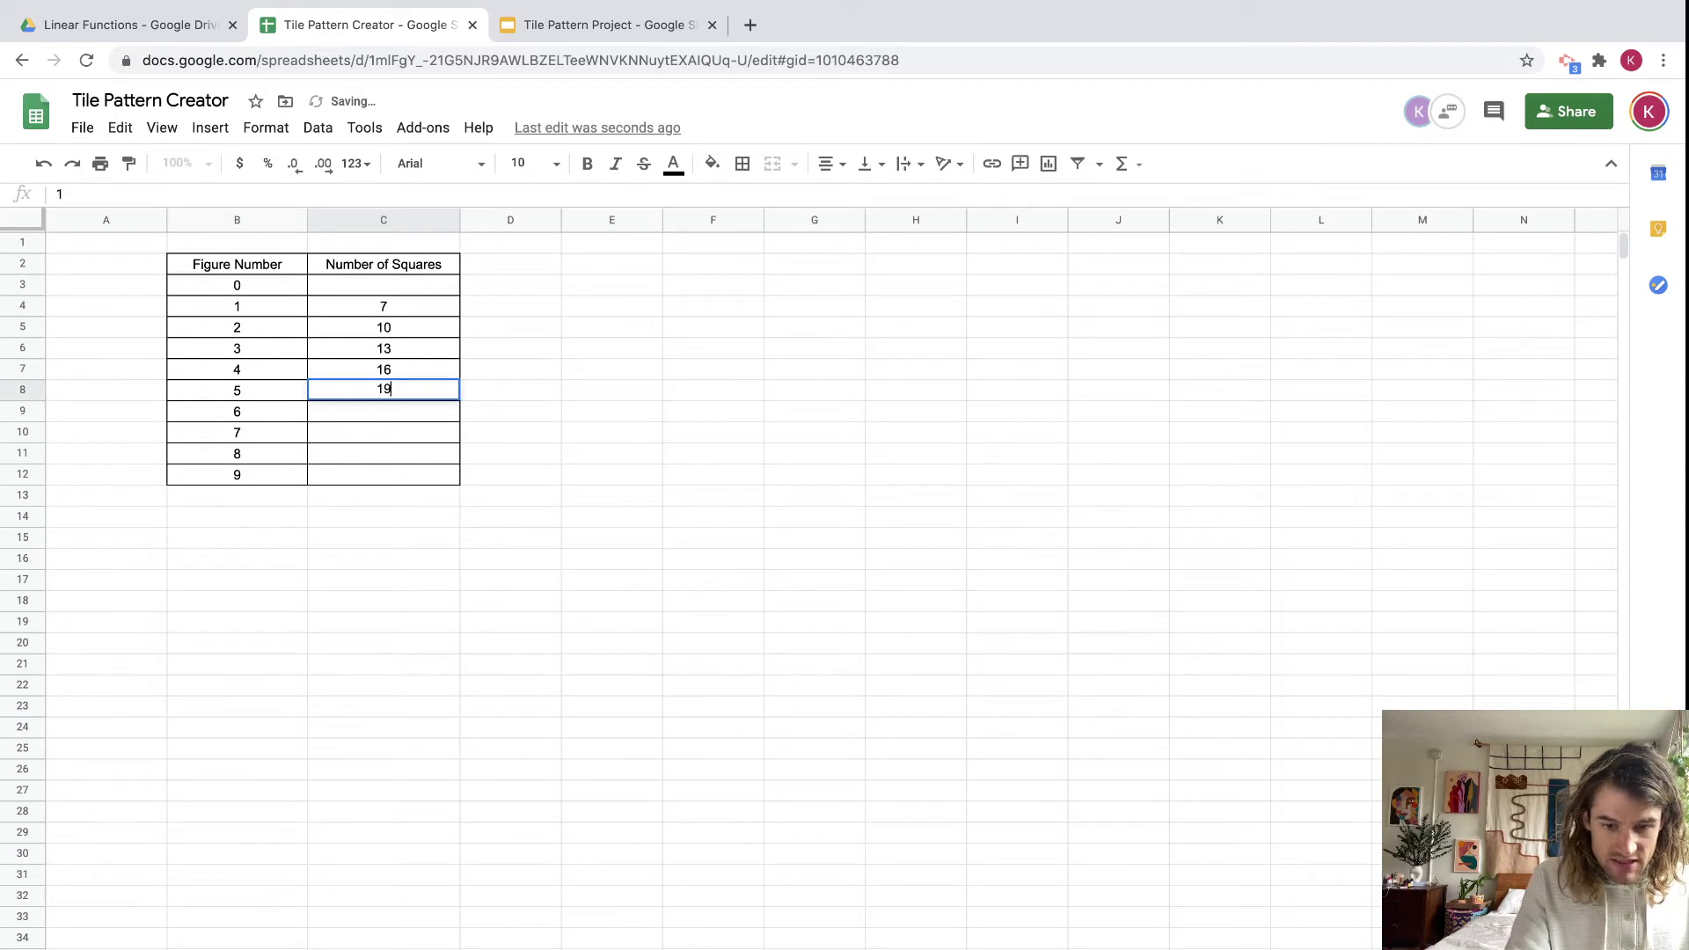
key(Return)
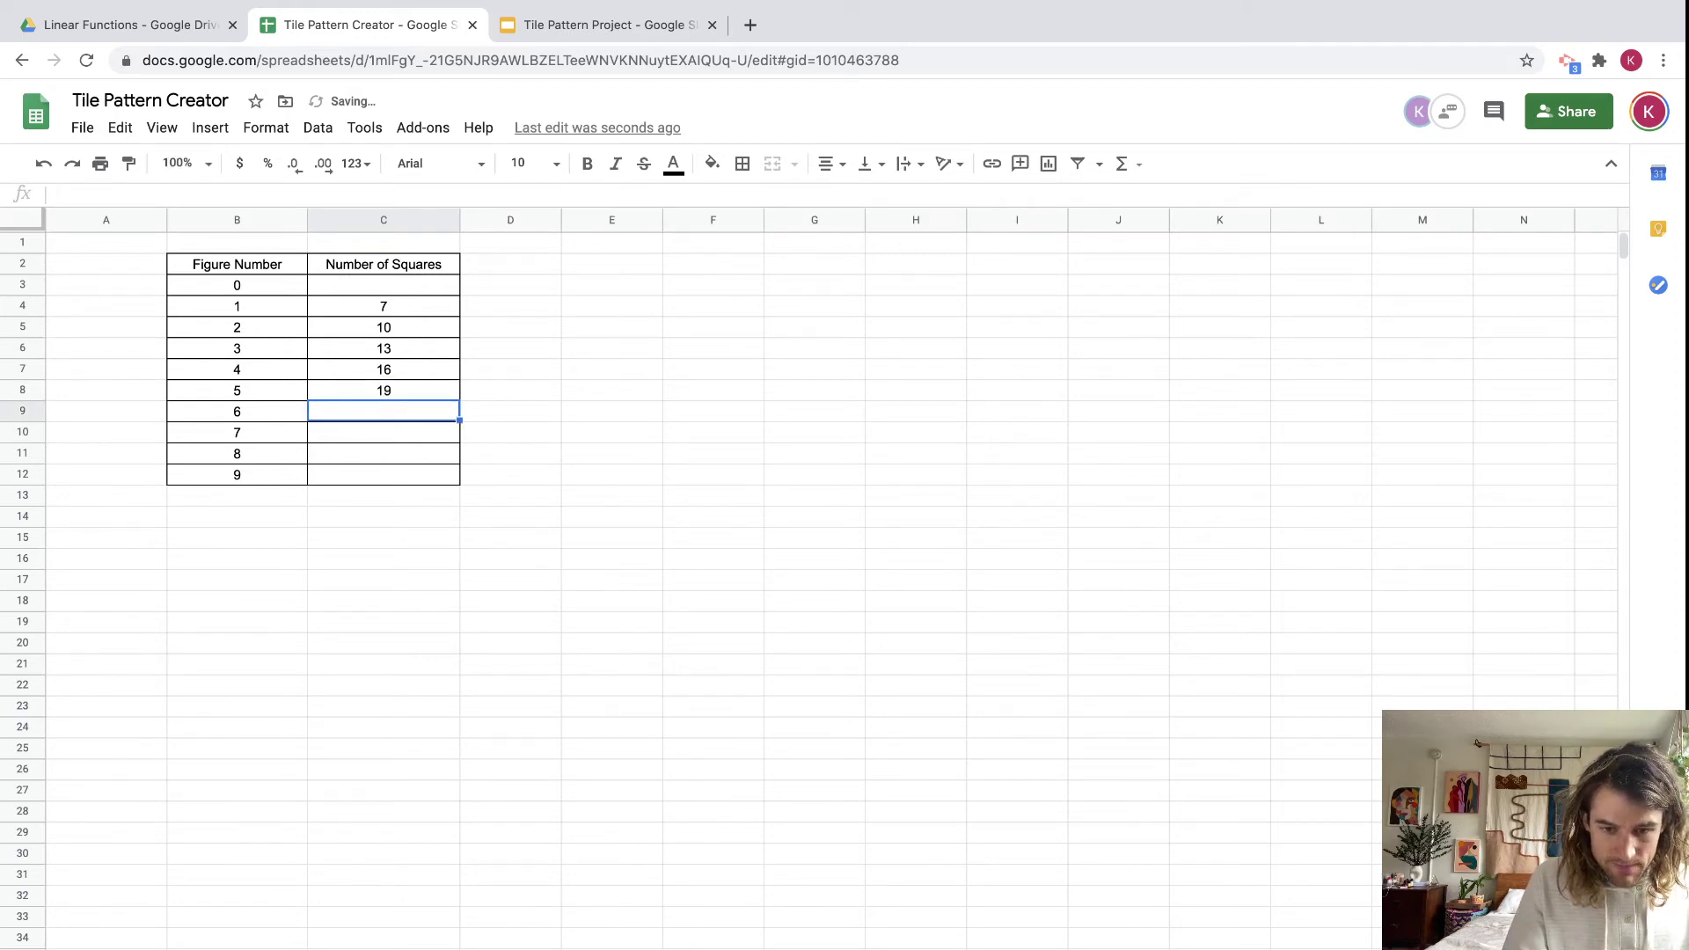
text(22)
click(510, 431)
click(510, 452)
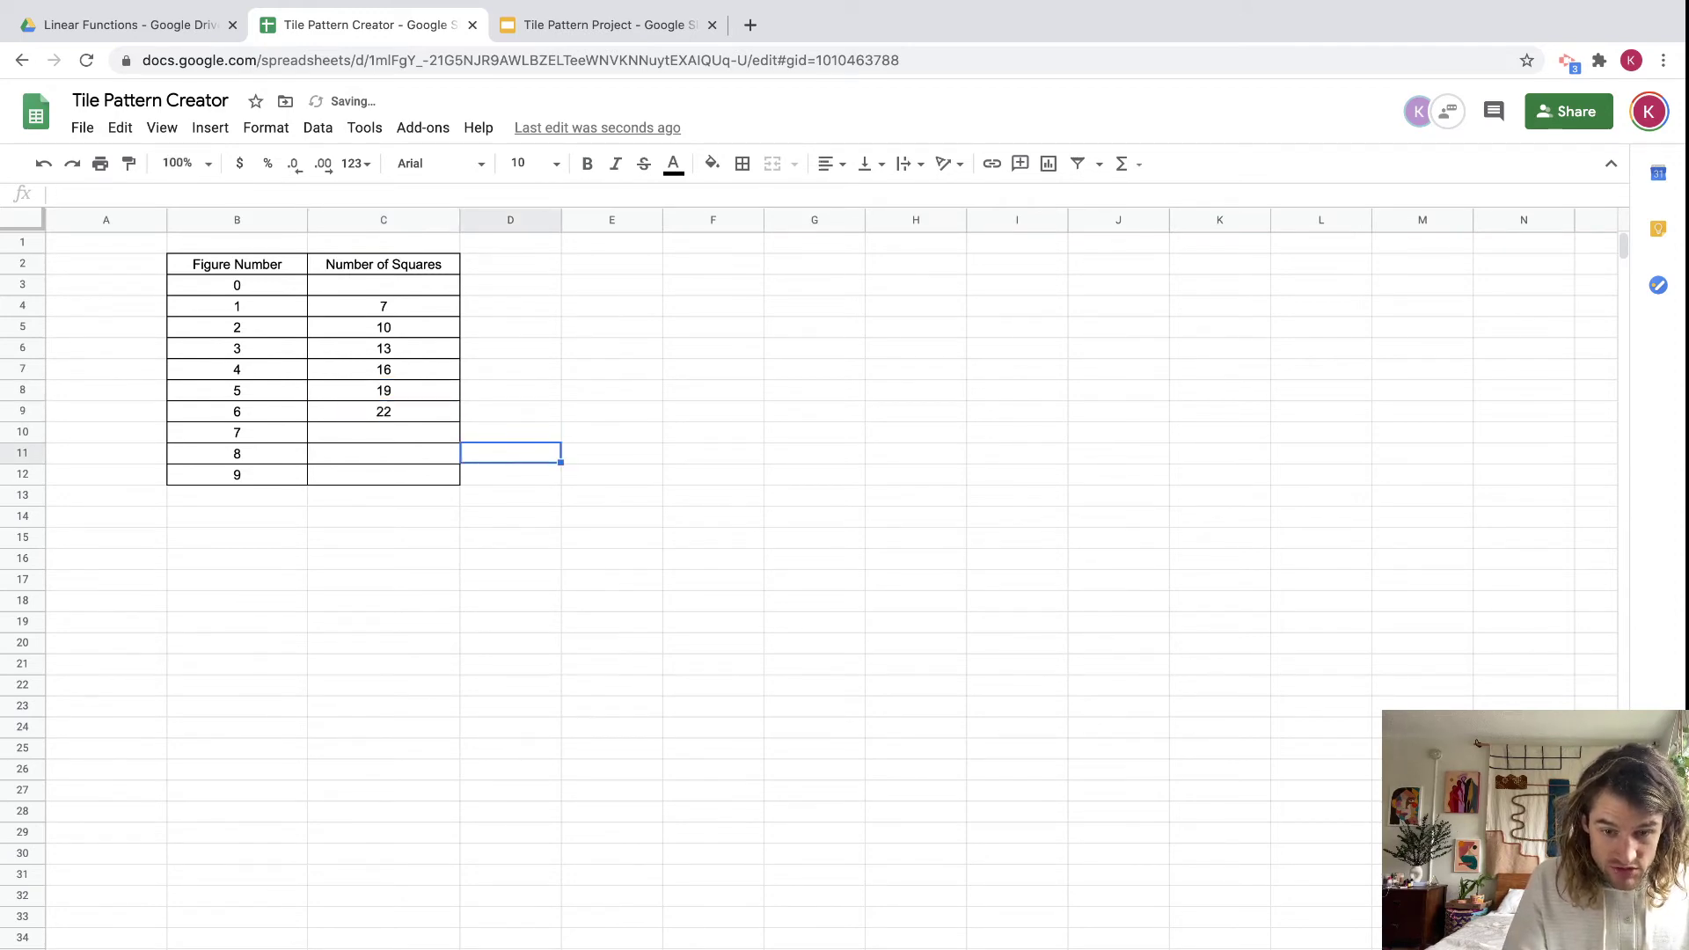
click(384, 431)
text(2)
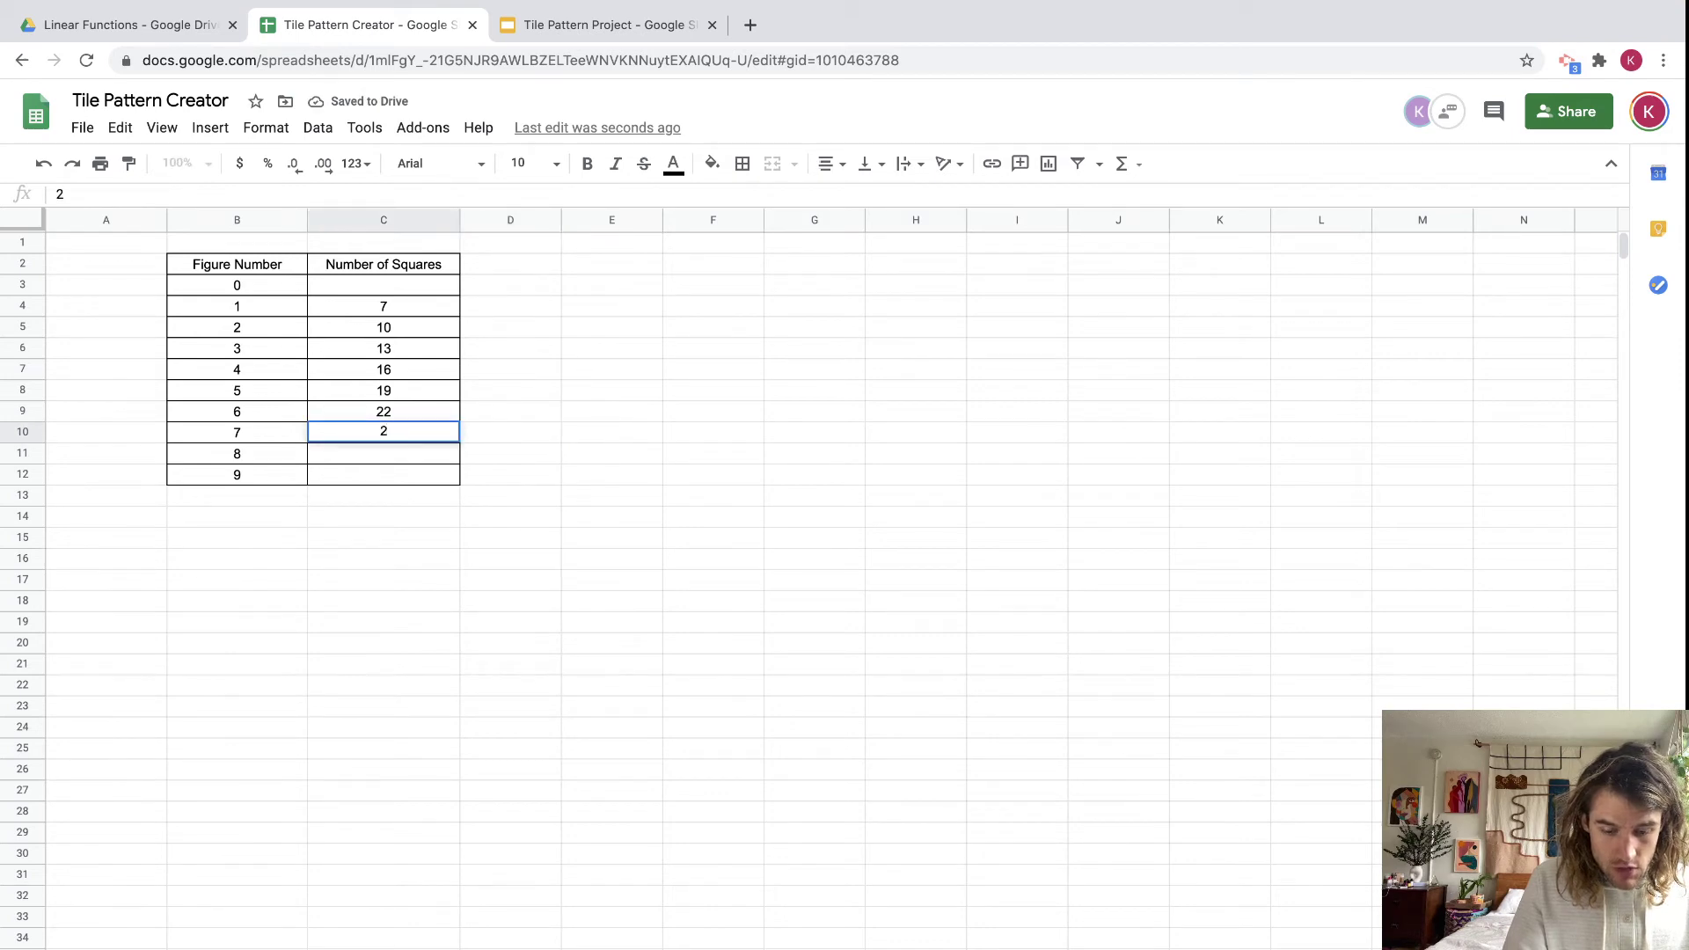
text(5)
key(Return)
text(28)
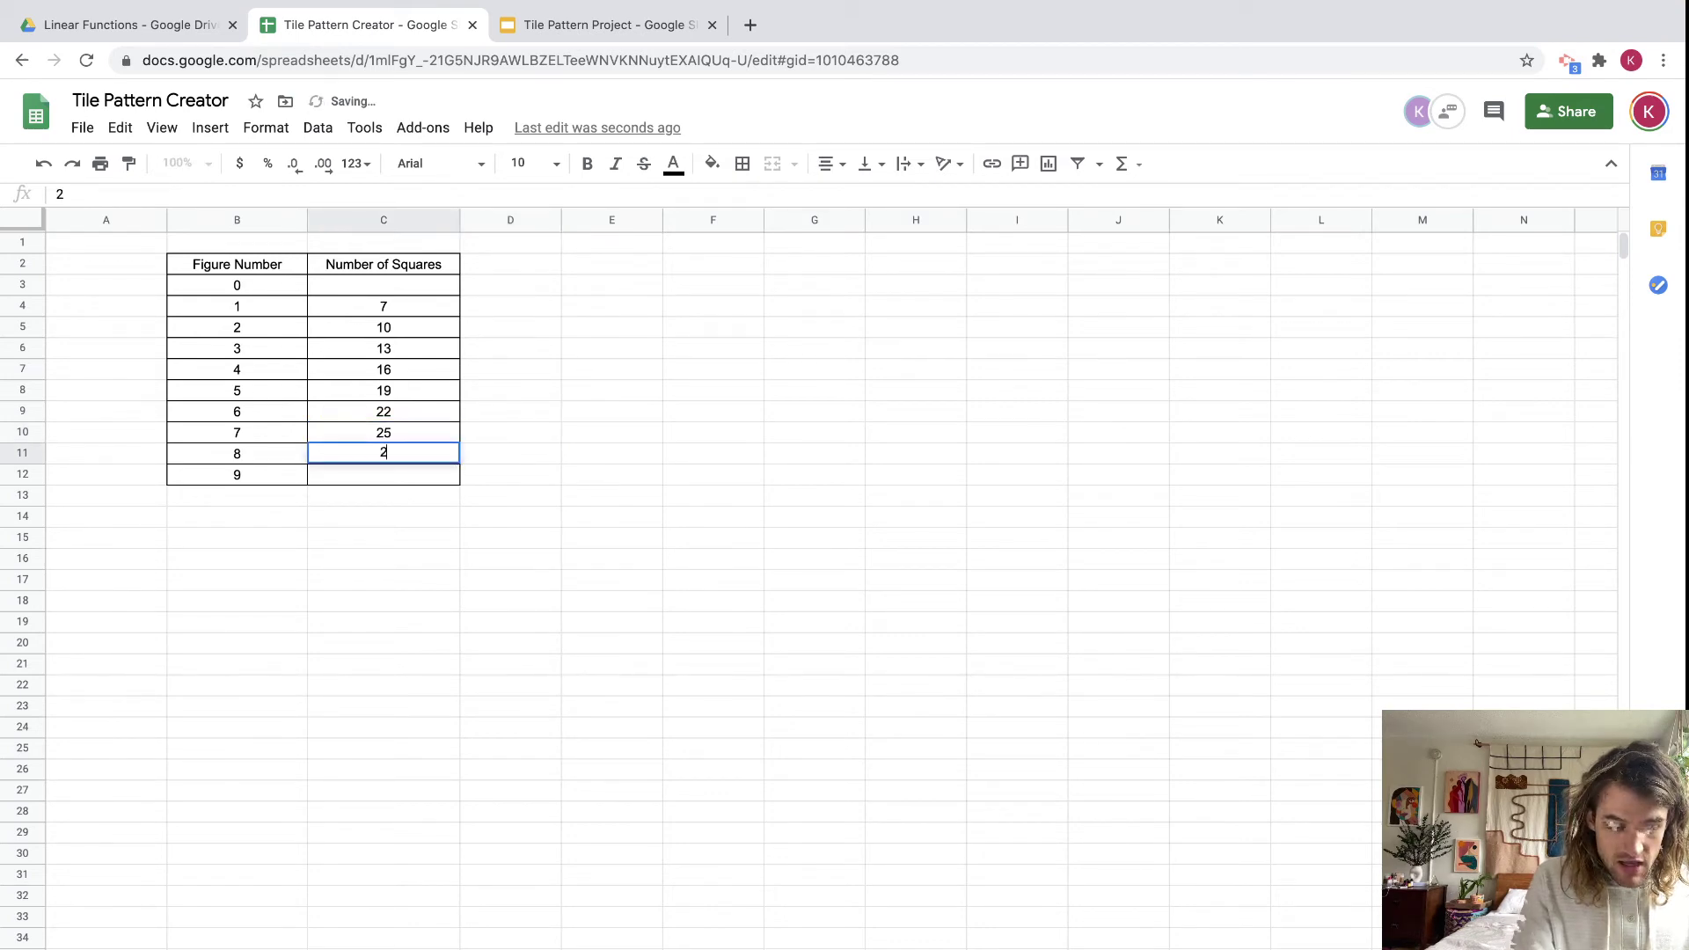
key(Return)
text(31)
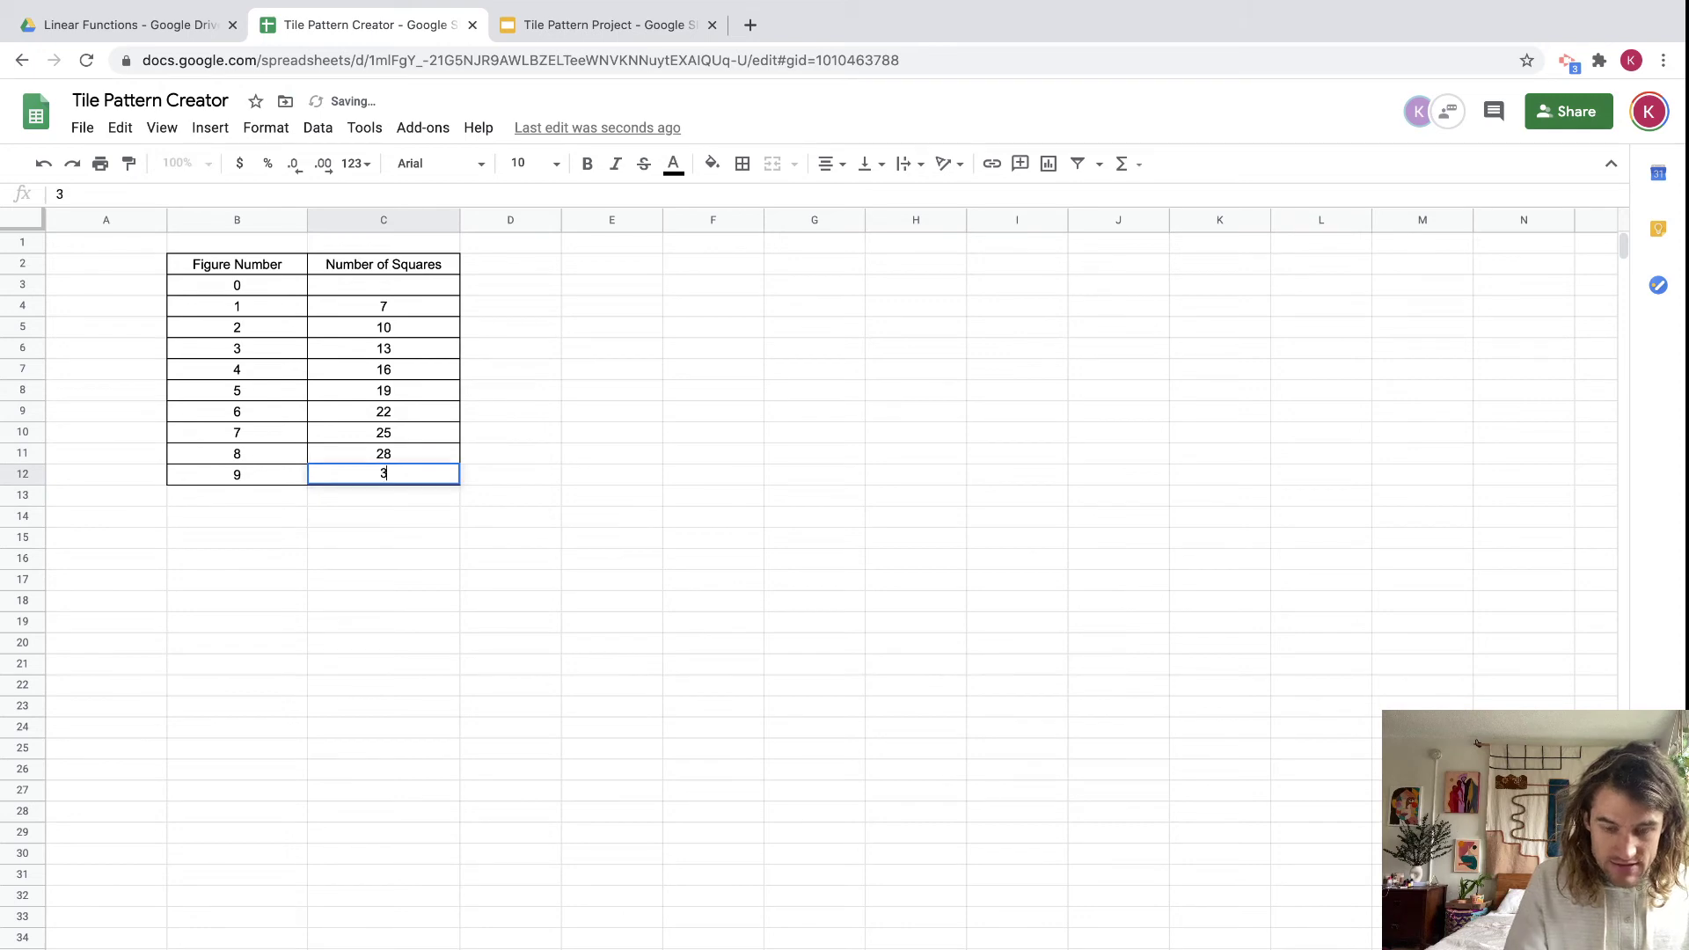
Work out figure 0 from the tiles of Figure 1 on the pattern sheet and enter 4 as its Number of Squares in C3.
click(388, 286)
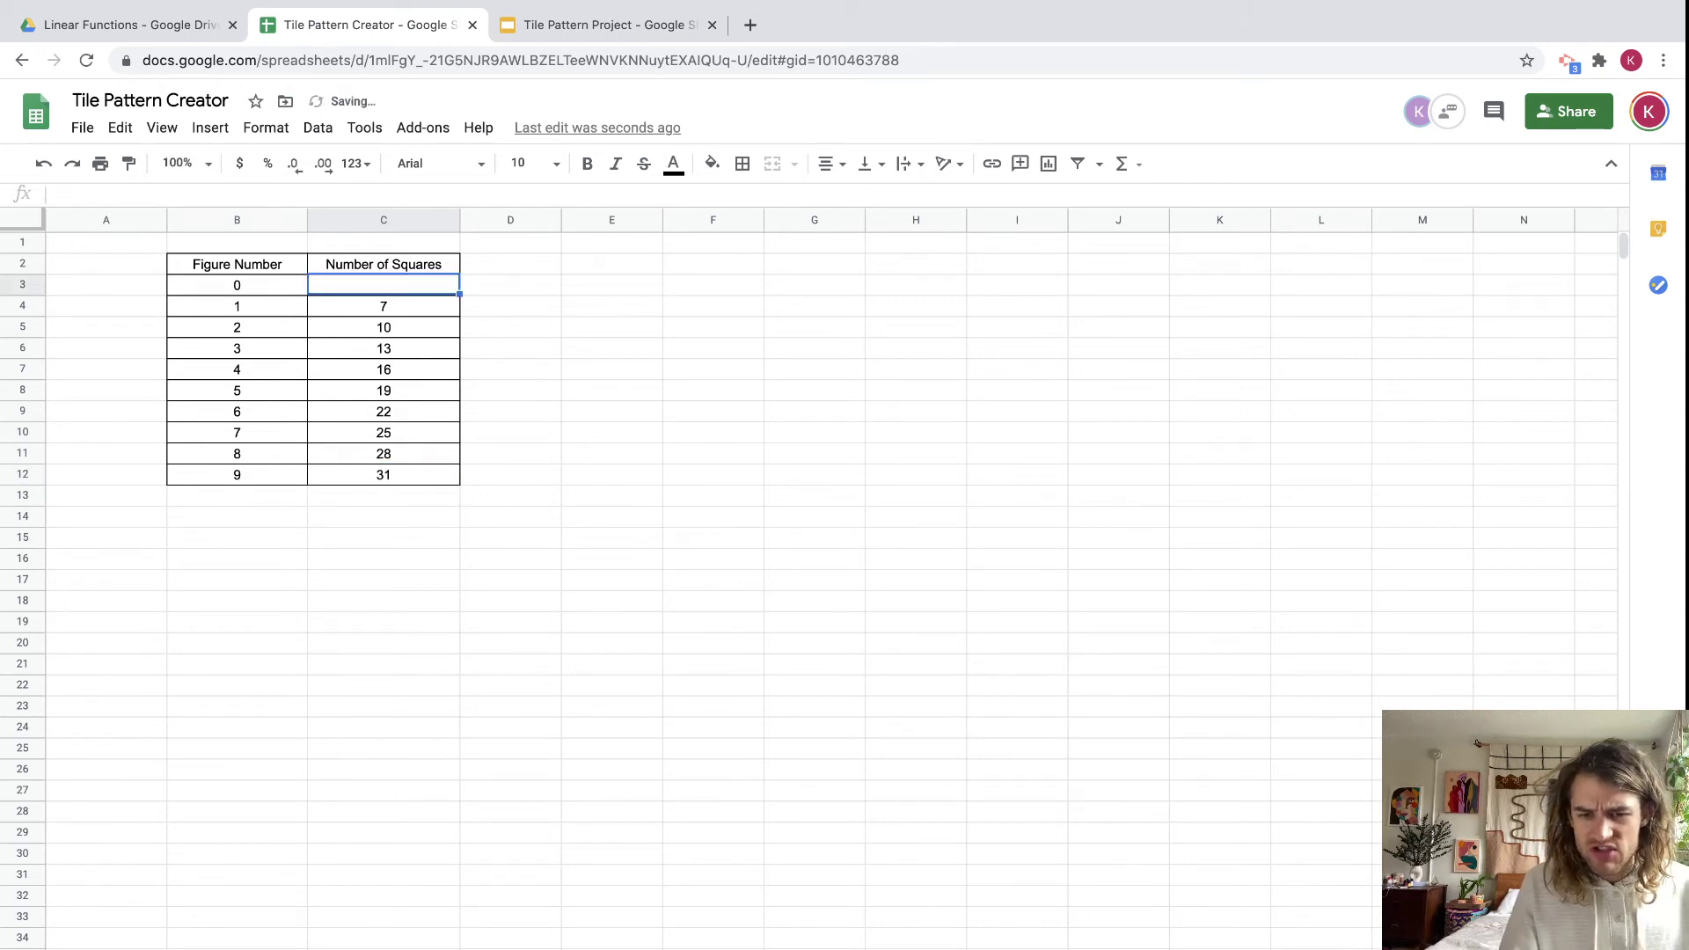
key(alt+Down)
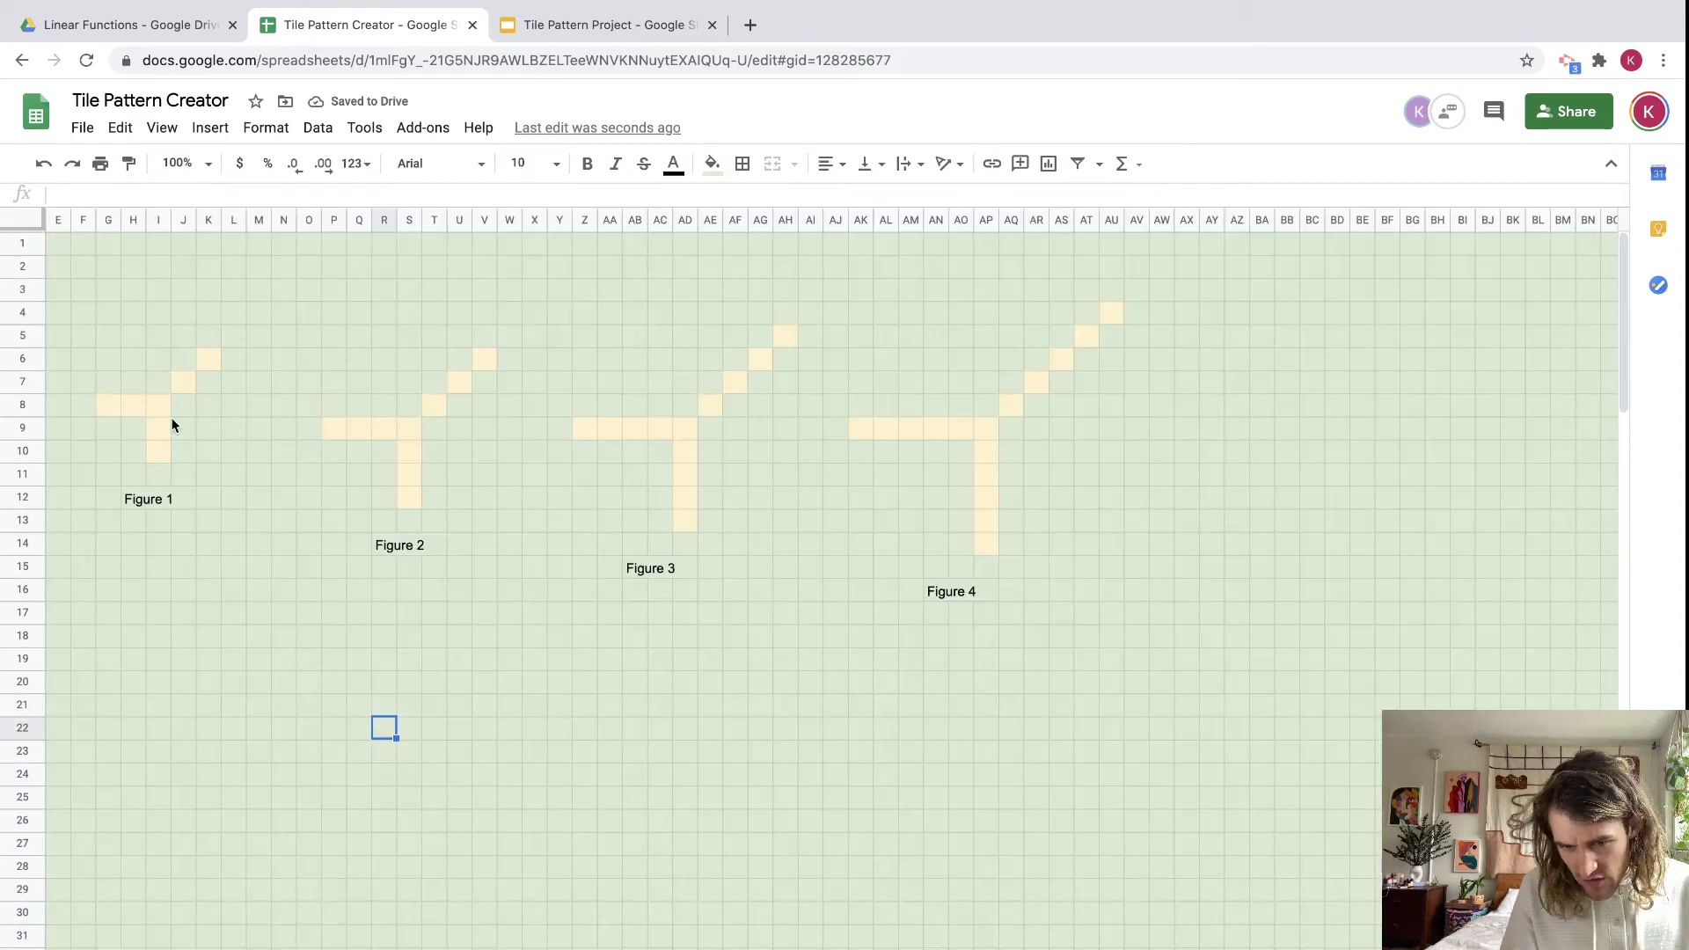
click(159, 451)
click(104, 407)
key(ctrl+v)
click(214, 359)
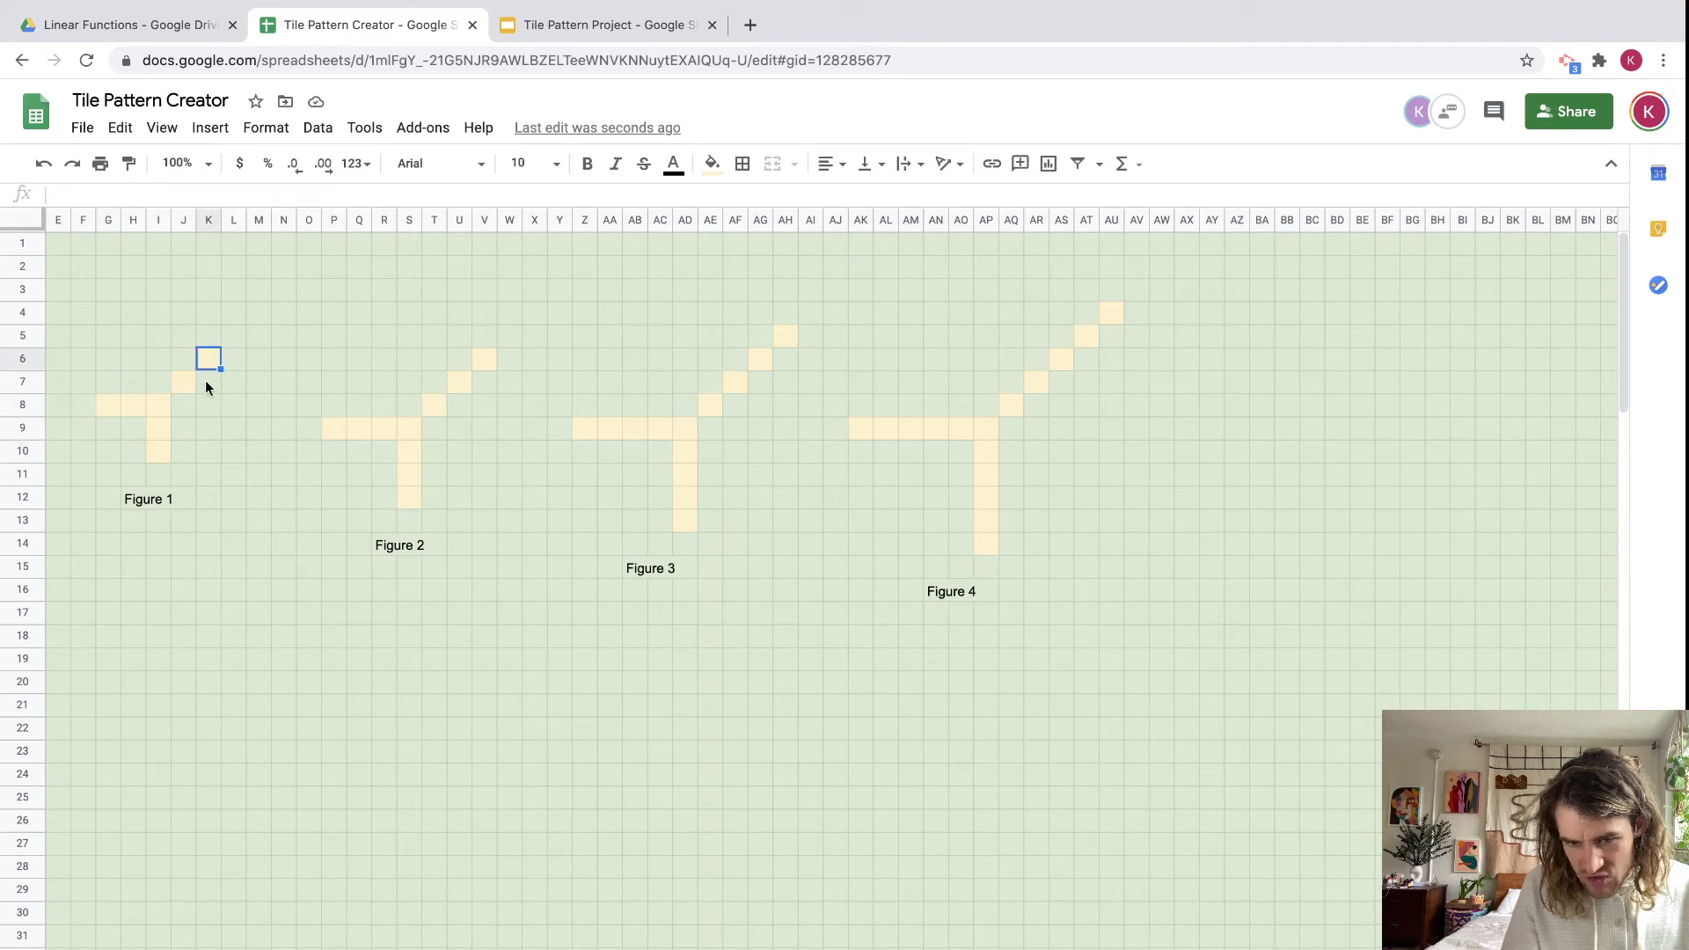
click(154, 425)
click(154, 408)
key(ctrl+v)
click(182, 382)
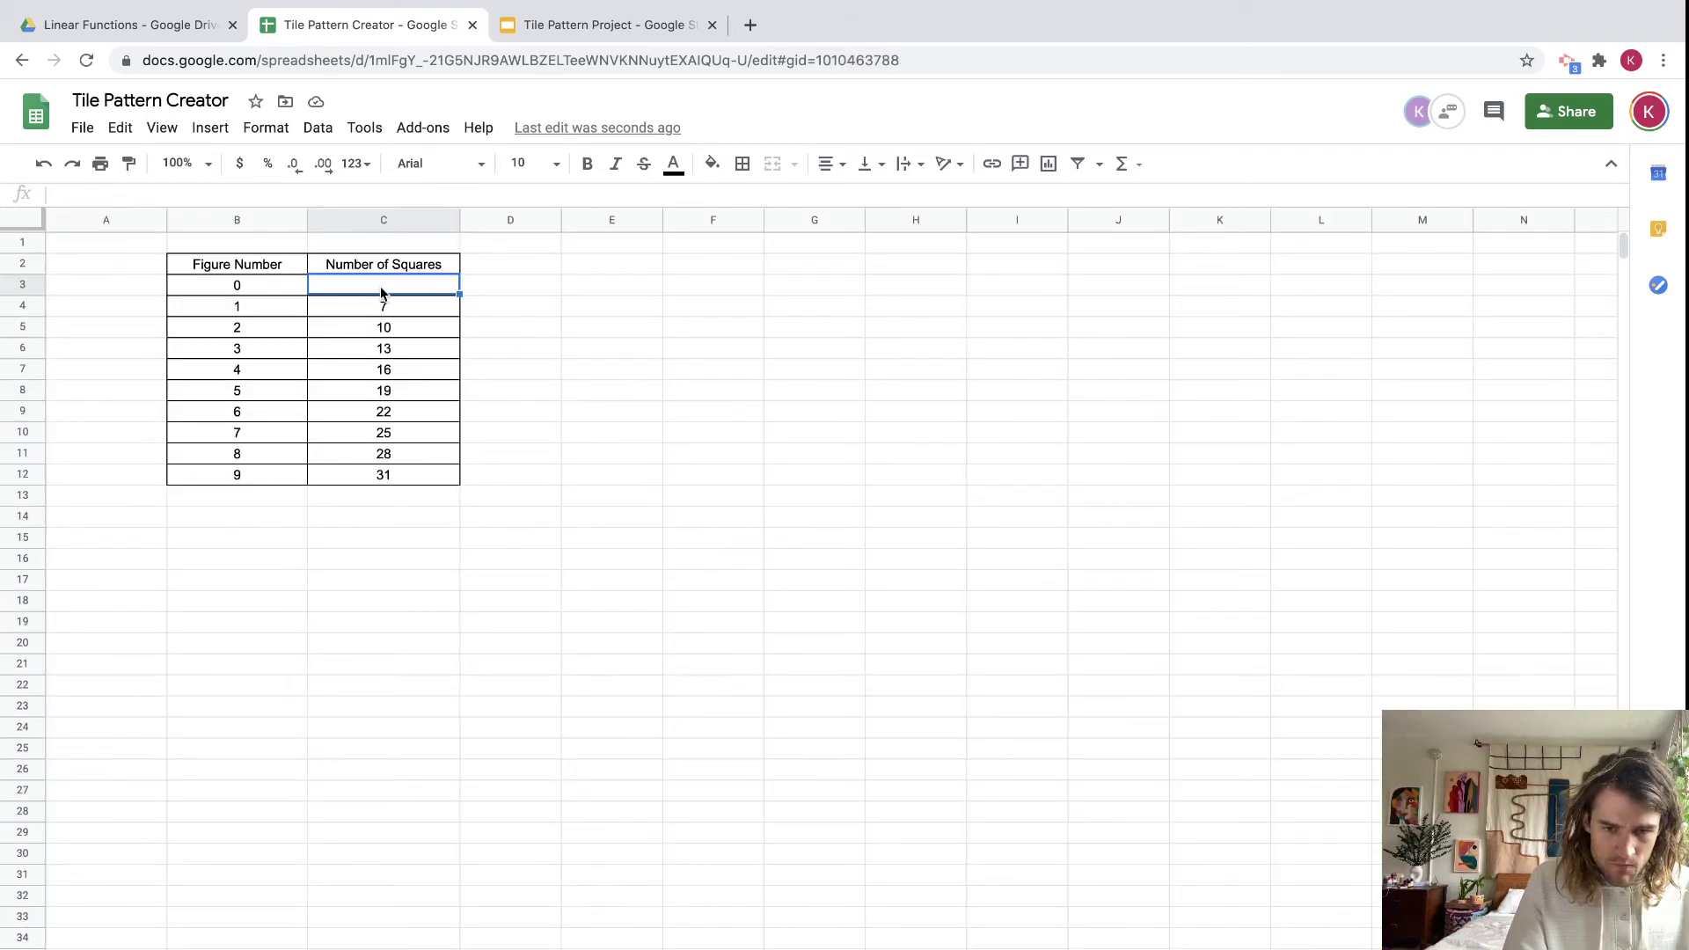
text(4)
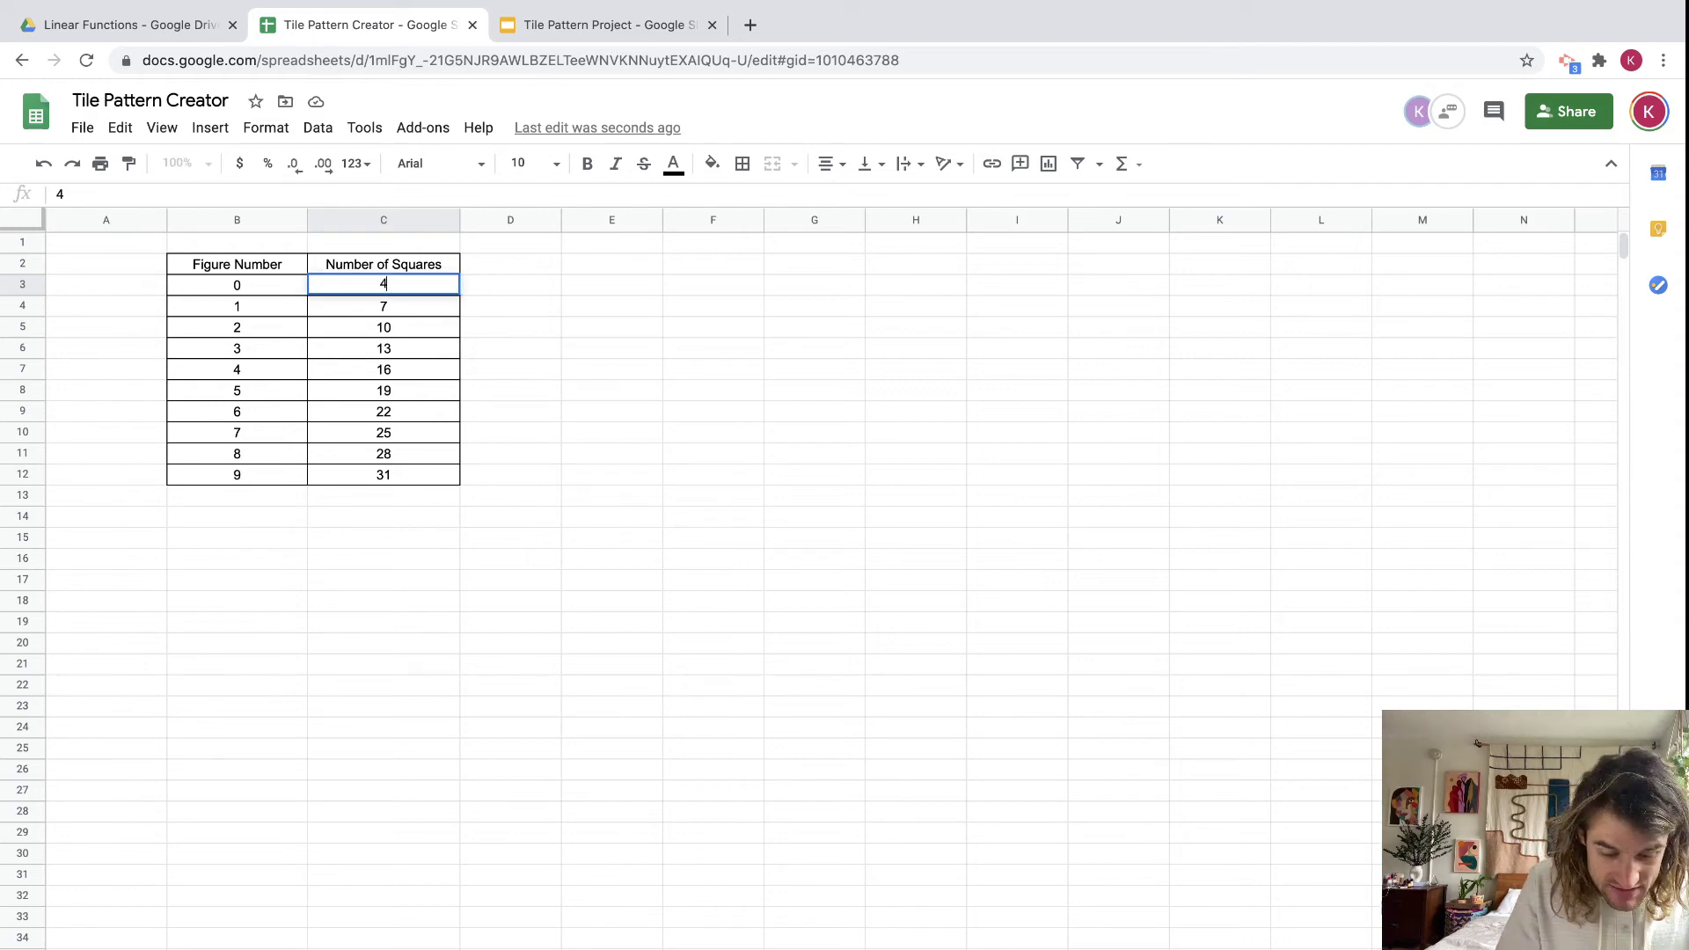
click(716, 329)
click(563, 393)
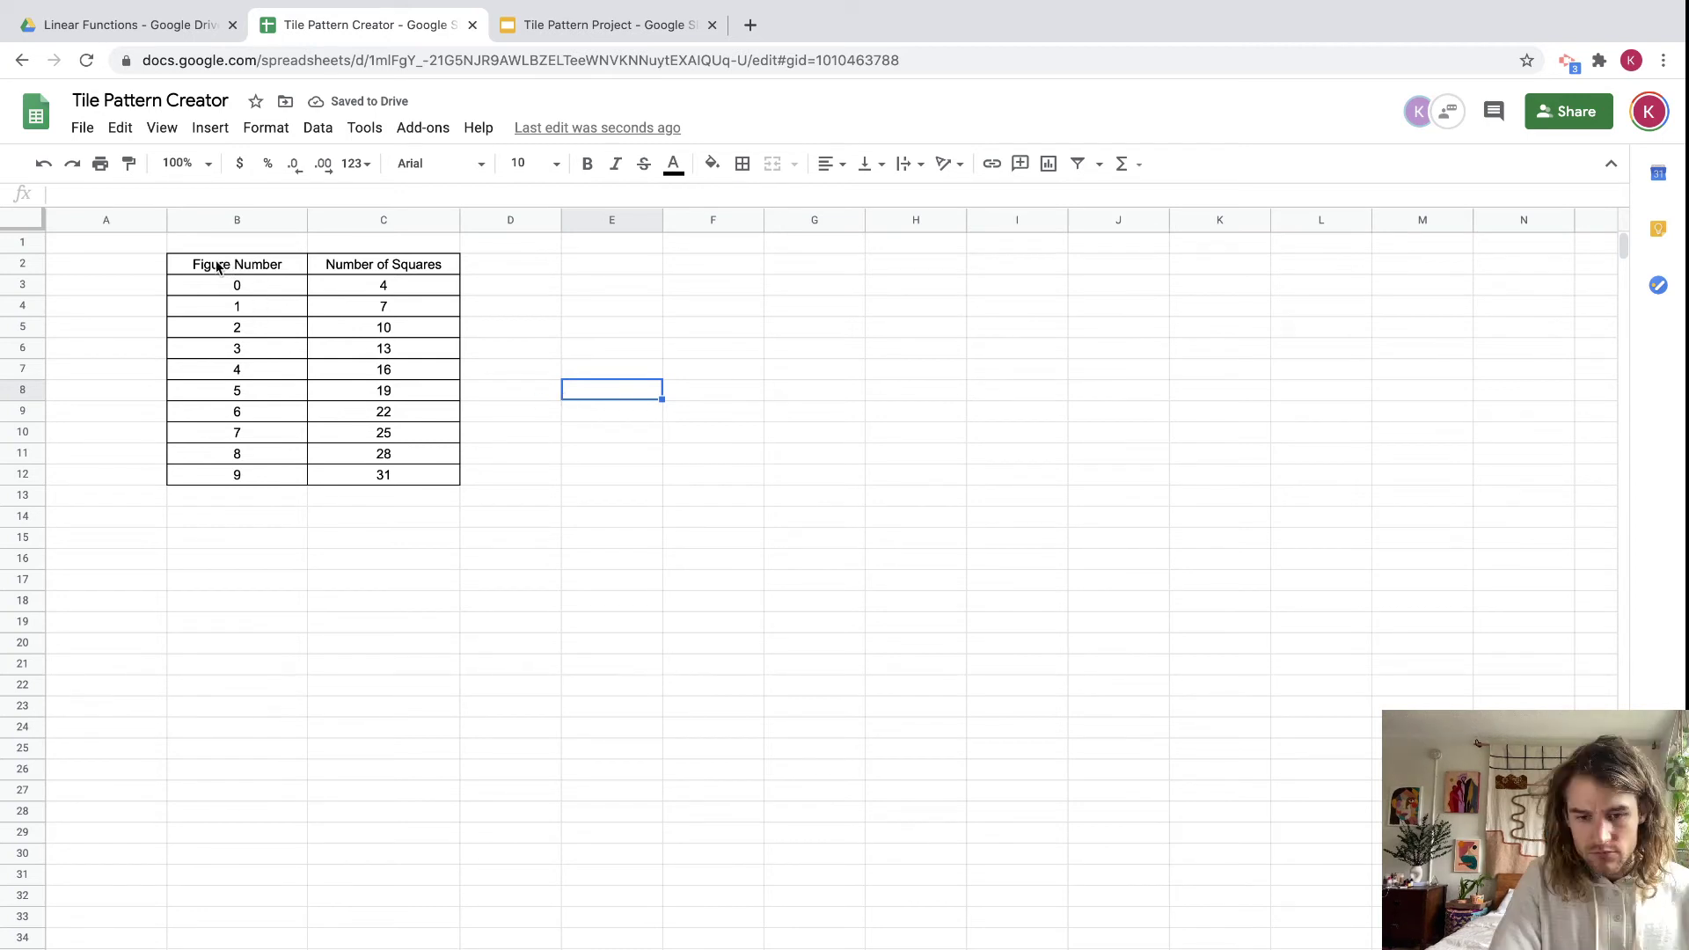
Copy the figure numbers and square counts in B3:C12 and paste them over rows 0 to 9 of the Tile Pattern Table slide.
drag(207, 292, 394, 478)
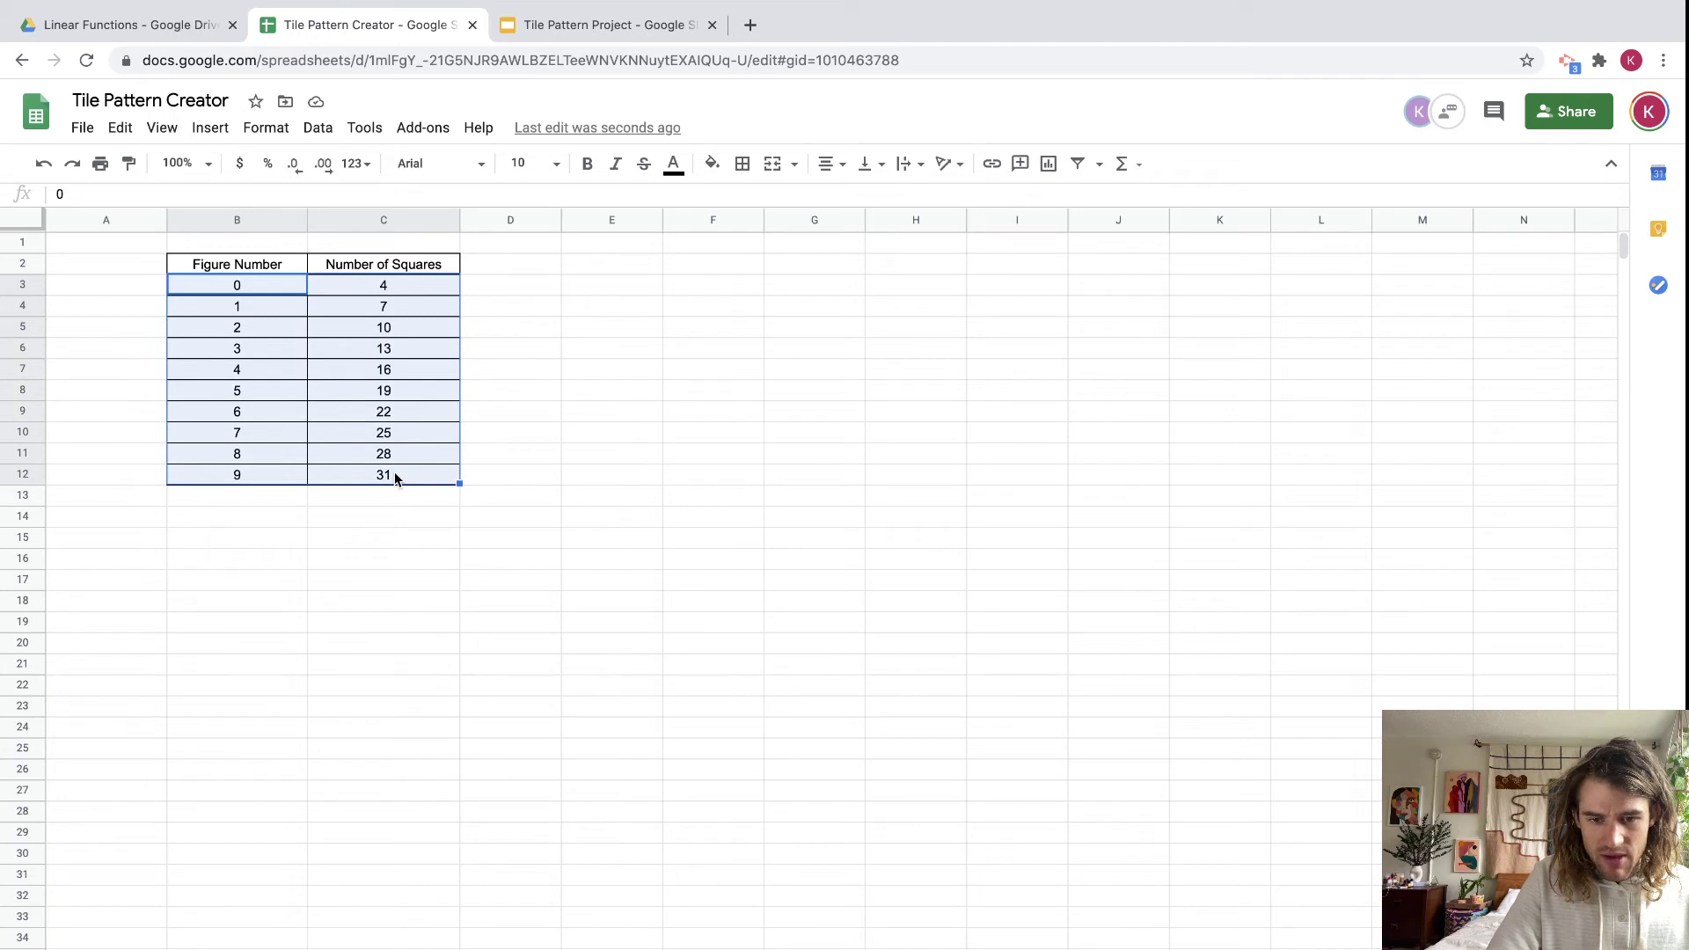
key(ctrl+c)
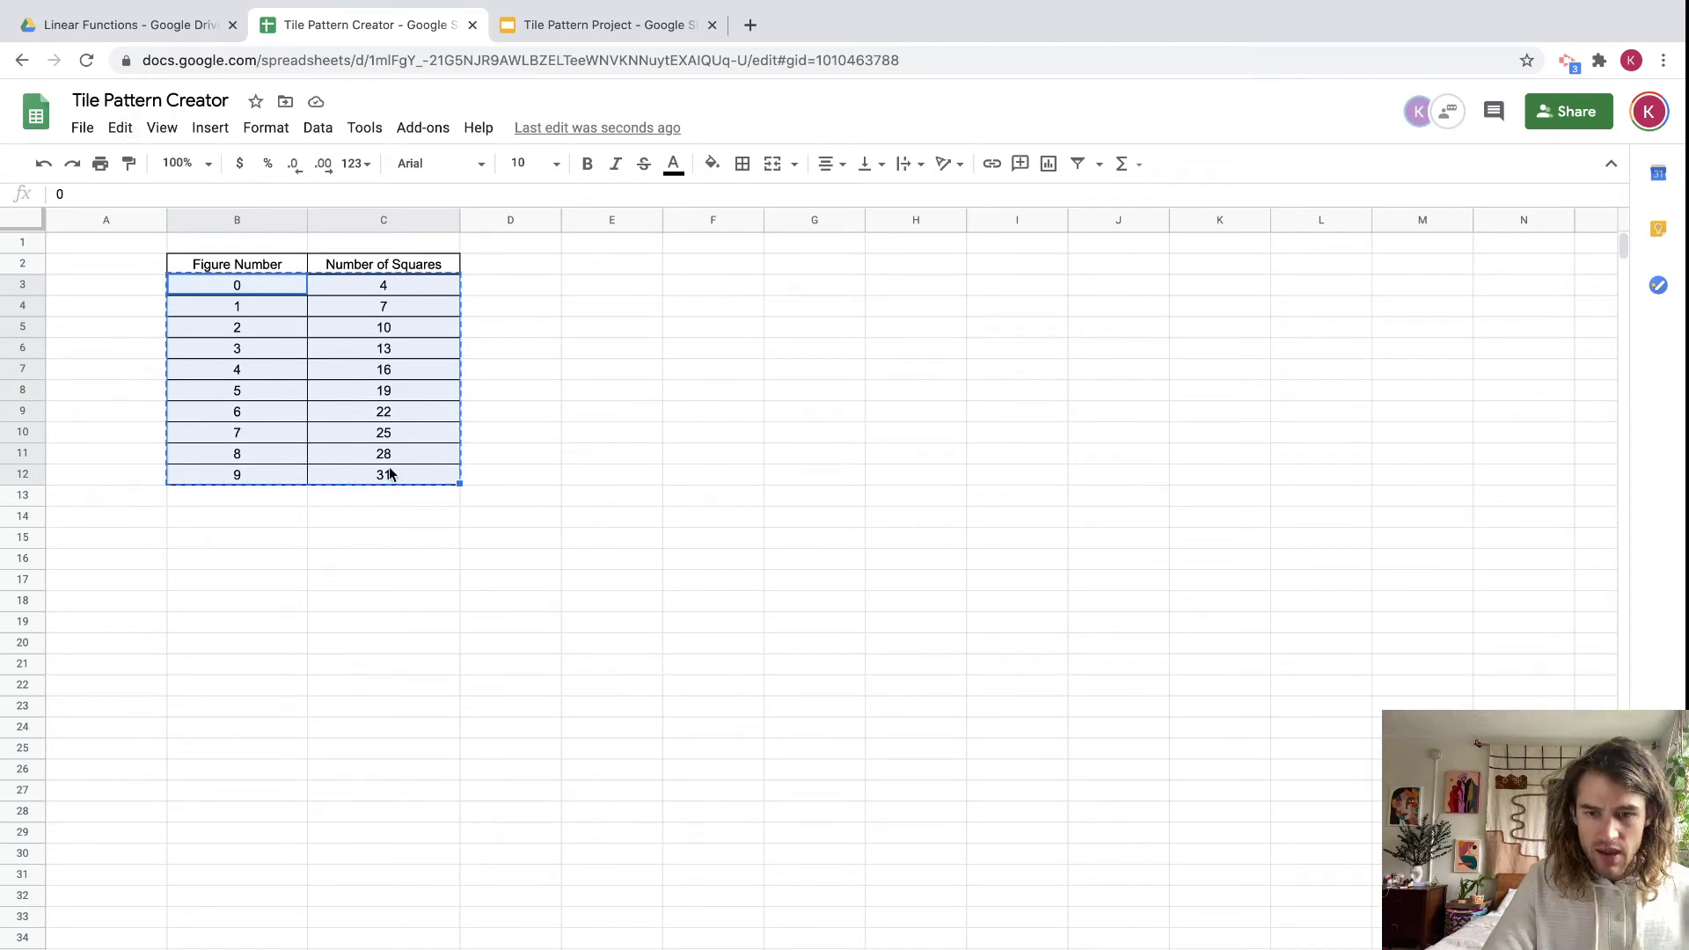
click(605, 25)
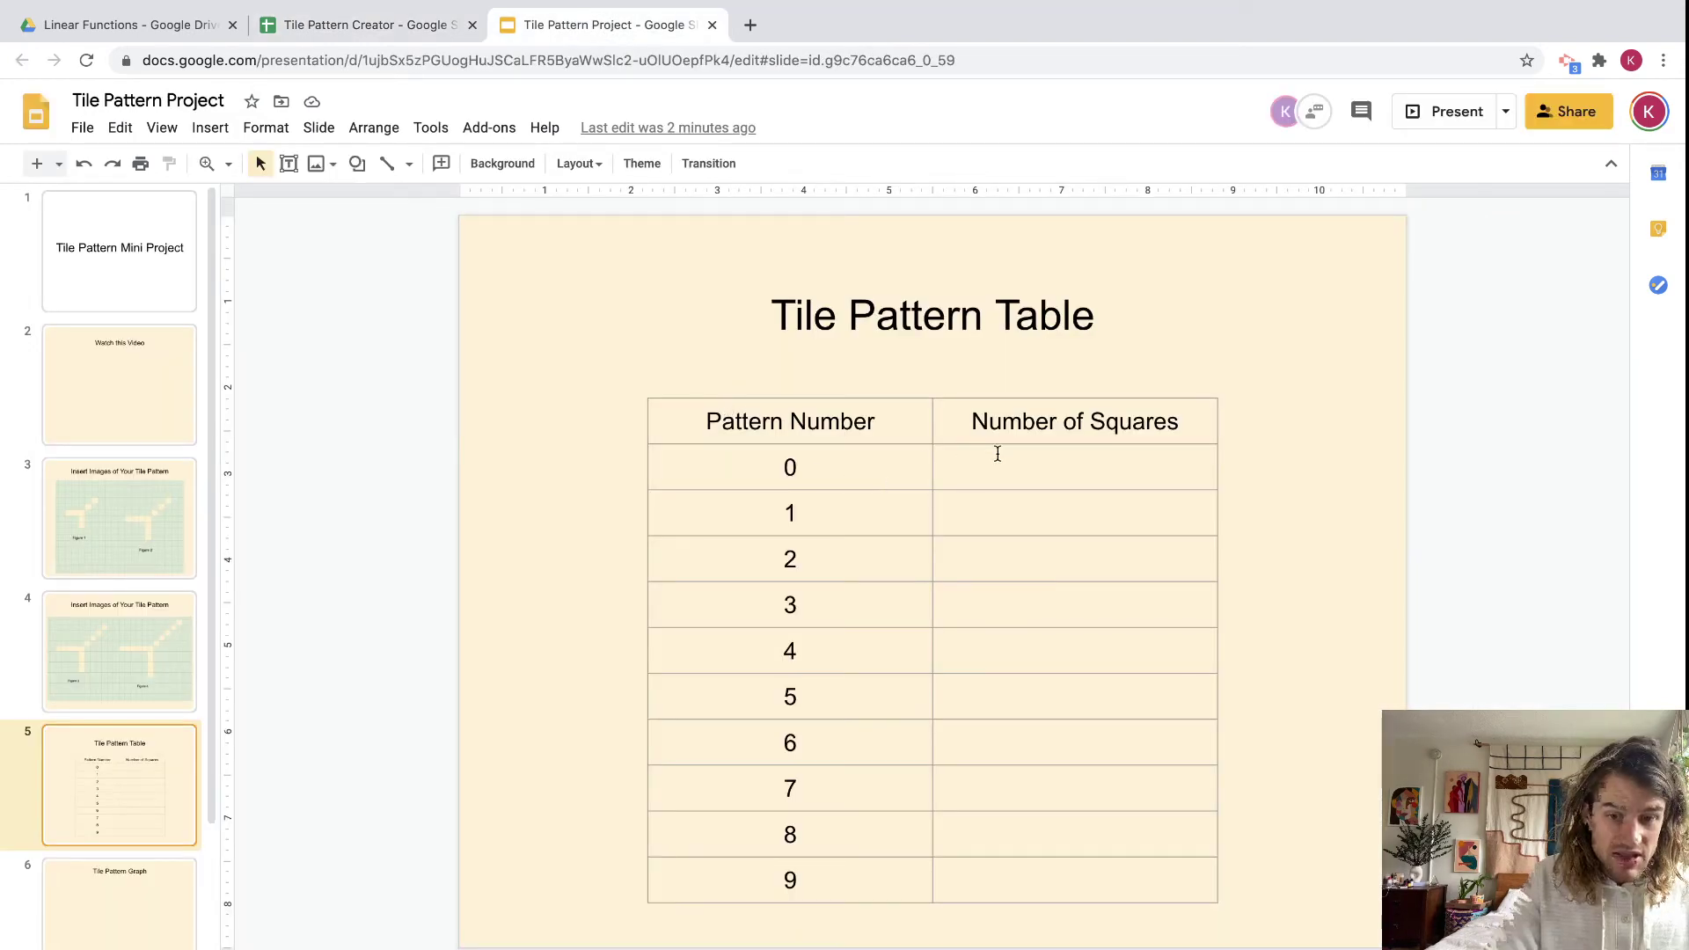
drag(909, 516, 904, 513)
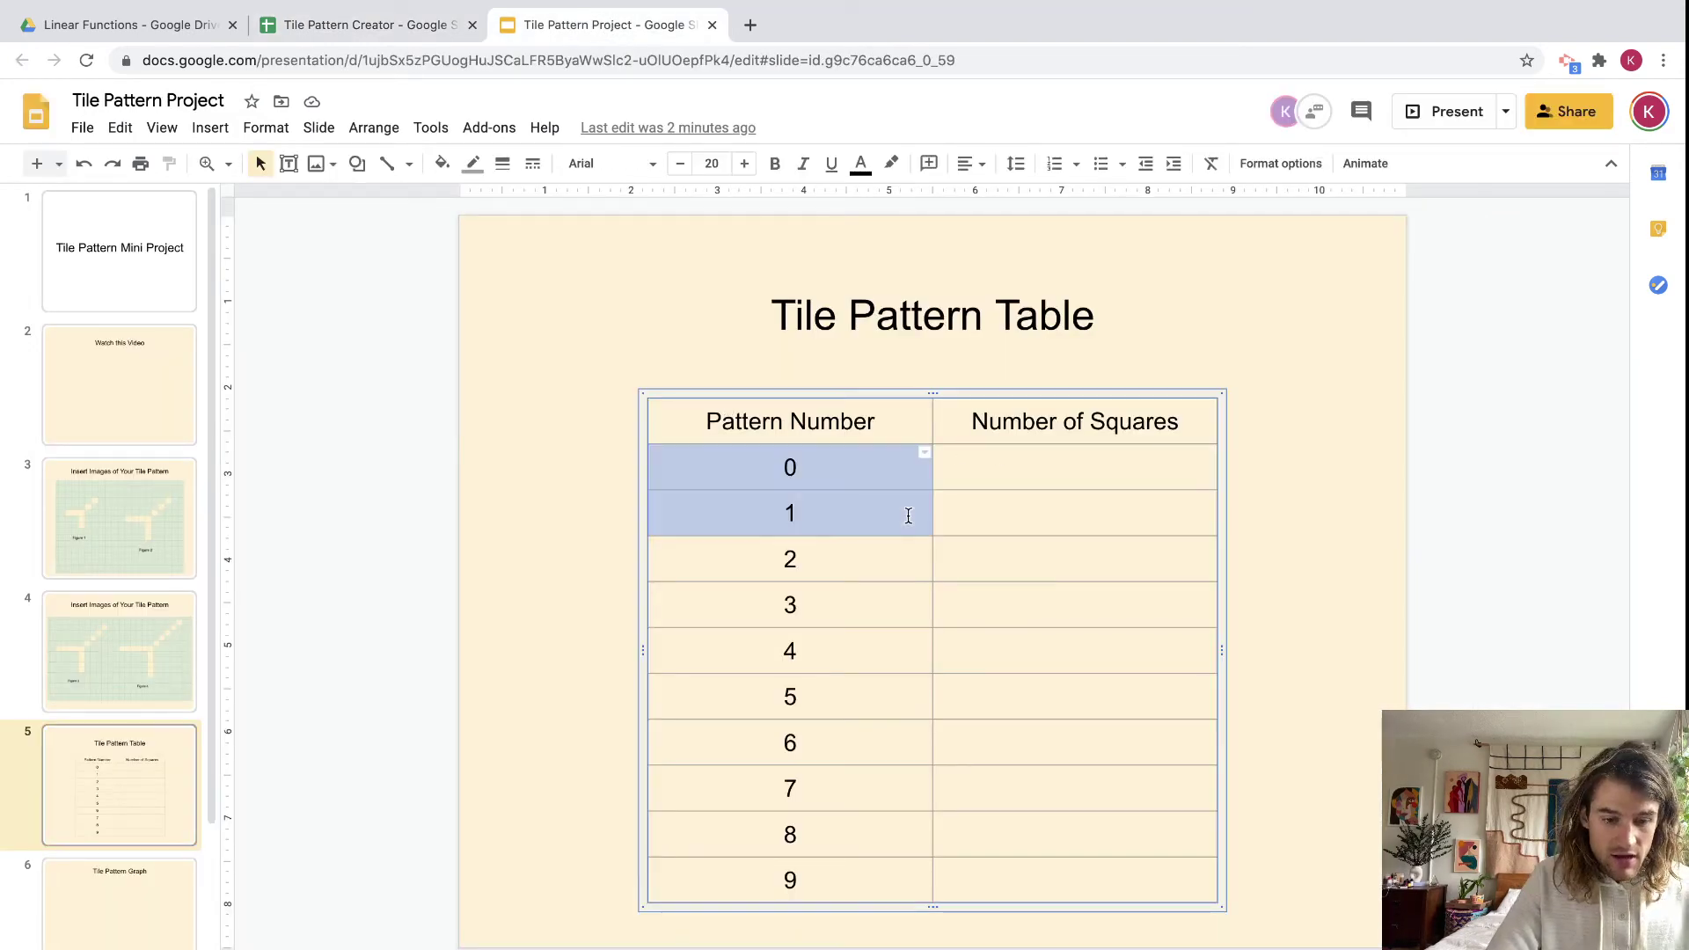
drag(733, 466, 1045, 885)
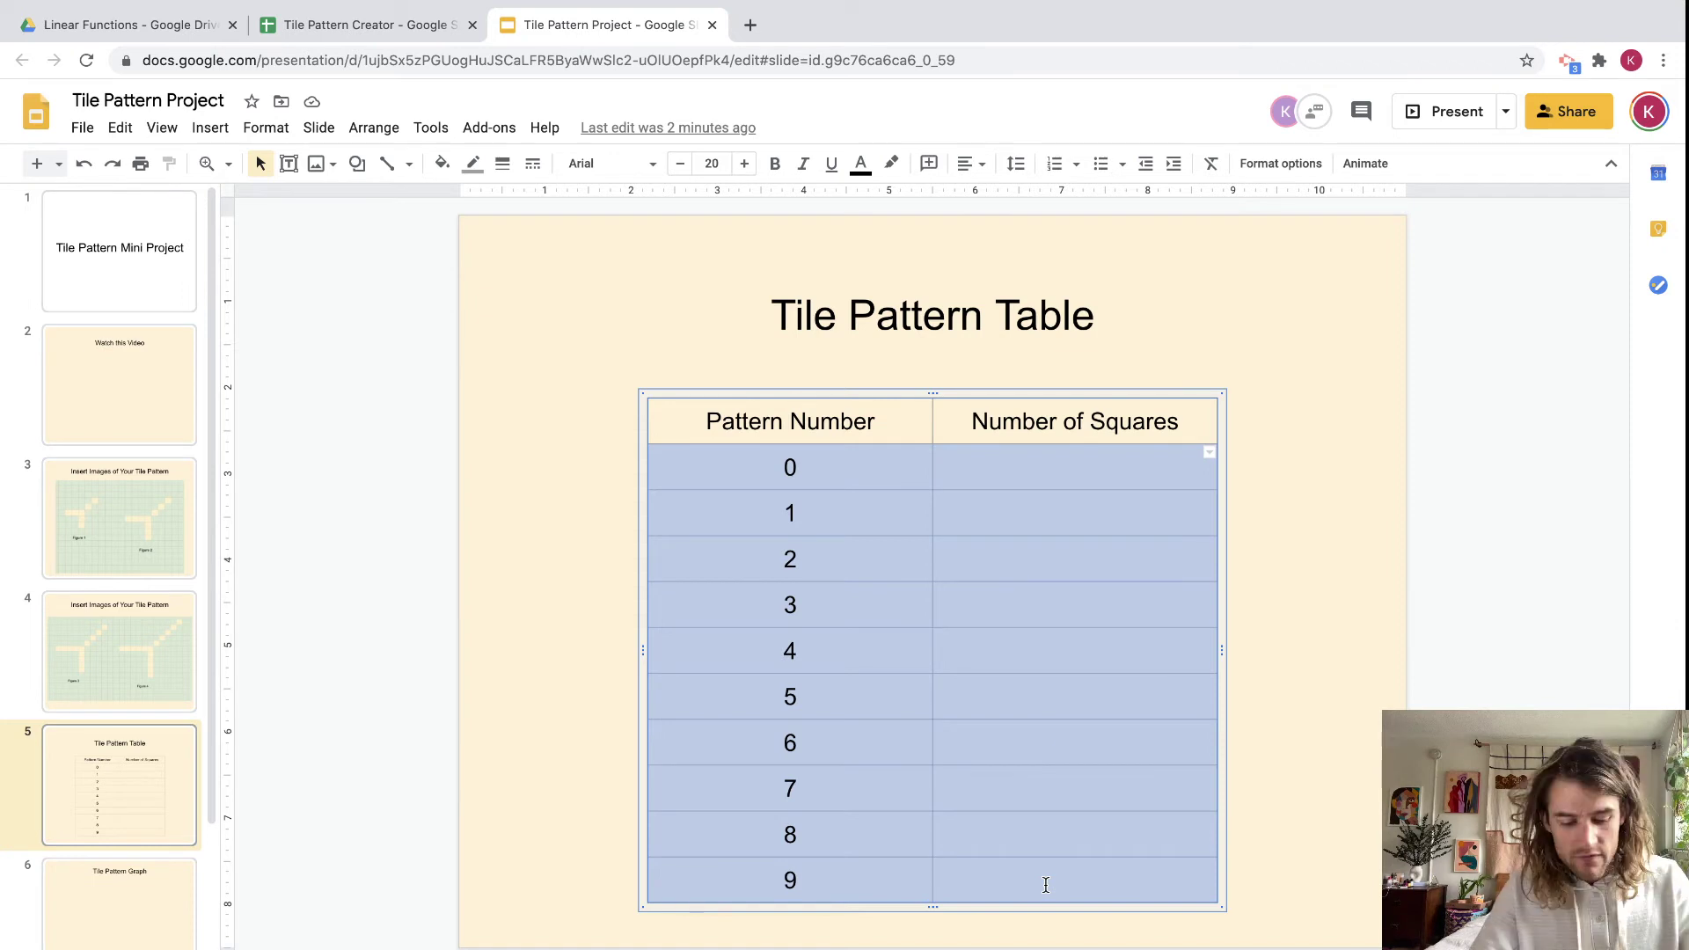
key(ctrl+v)
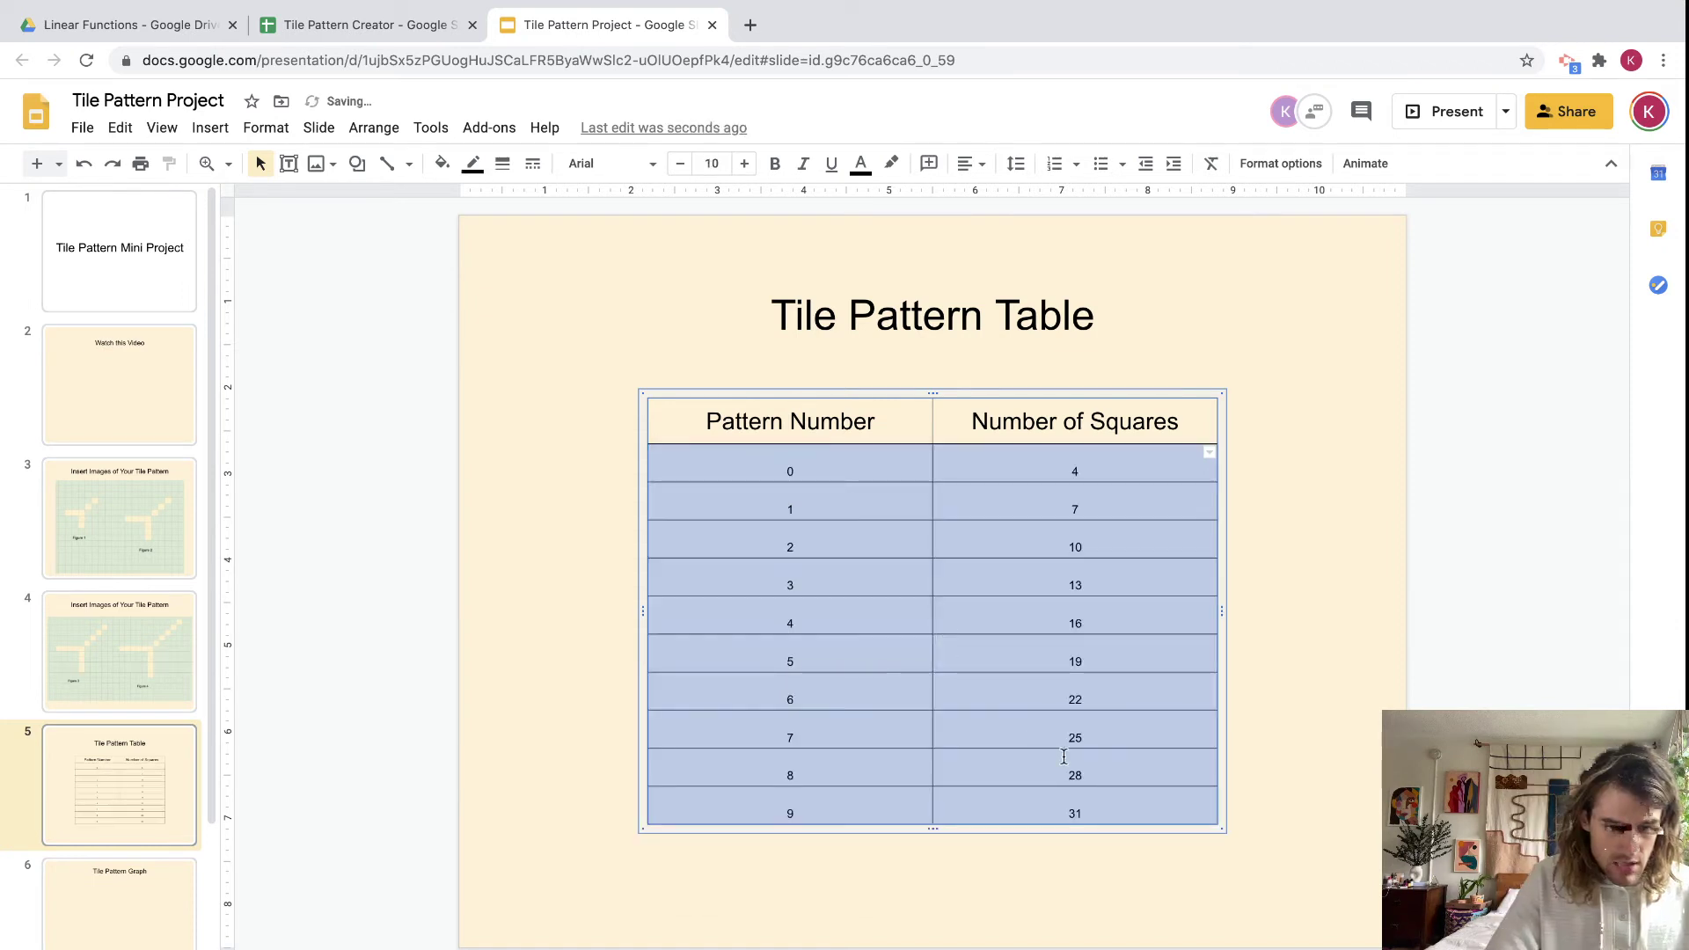
Enlarge the text of the pasted rows in the Tile Pattern Table to font size 25.
click(743, 165)
click(743, 165)
click(743, 165)
click(743, 165)
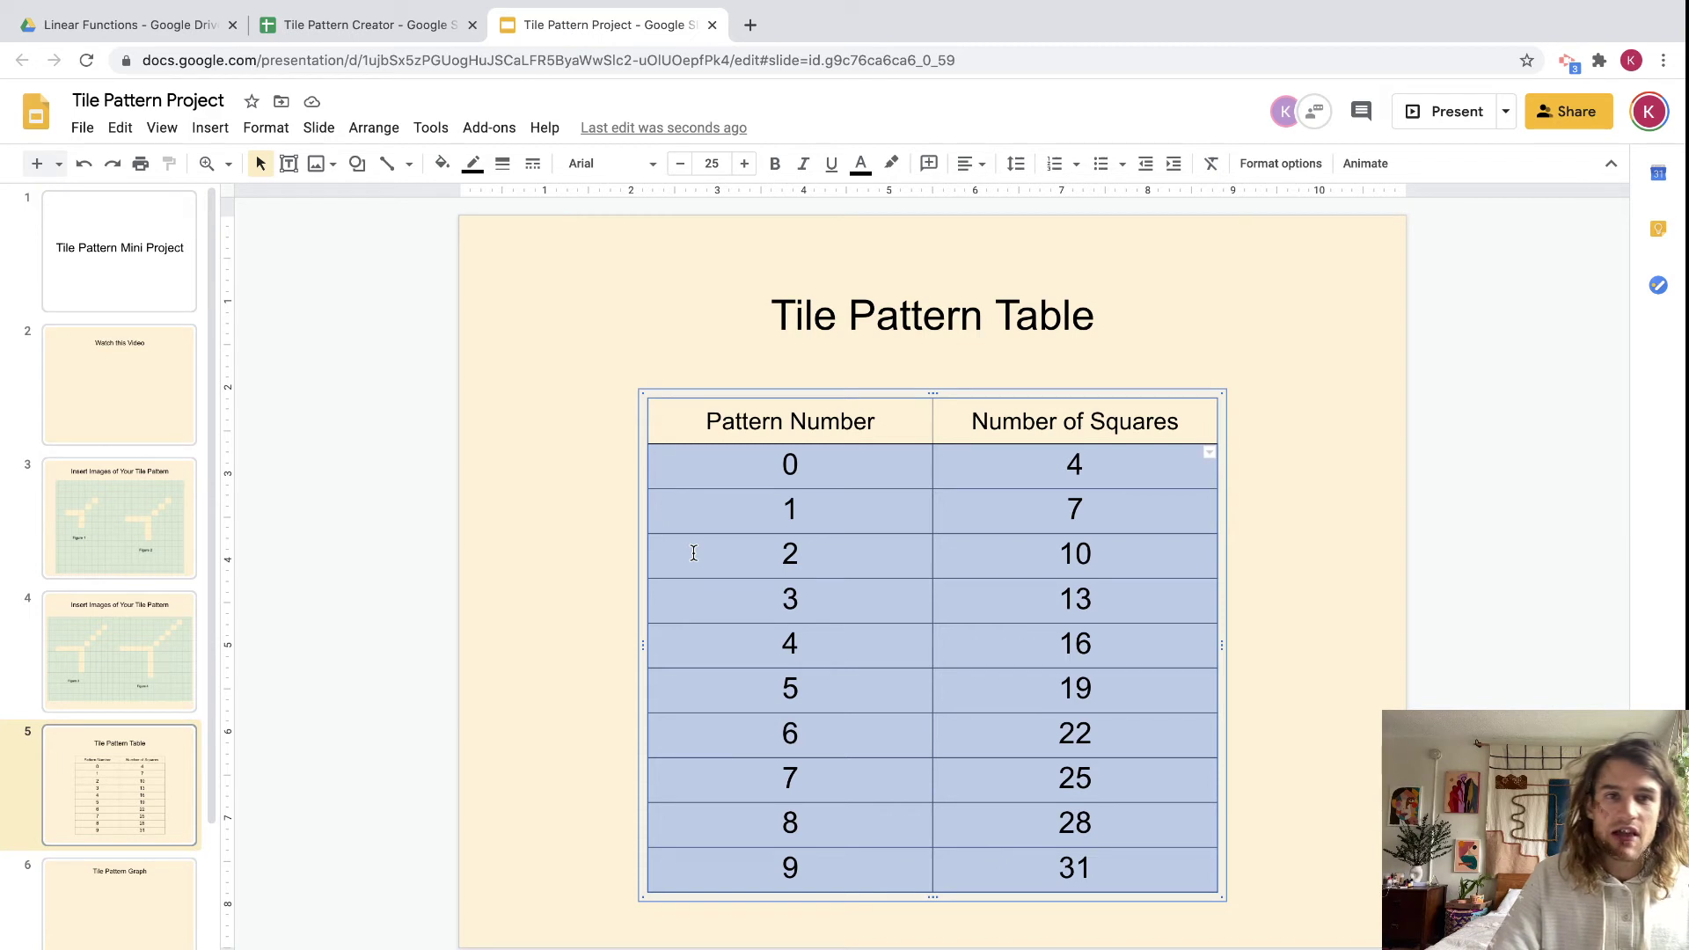
click(1320, 476)
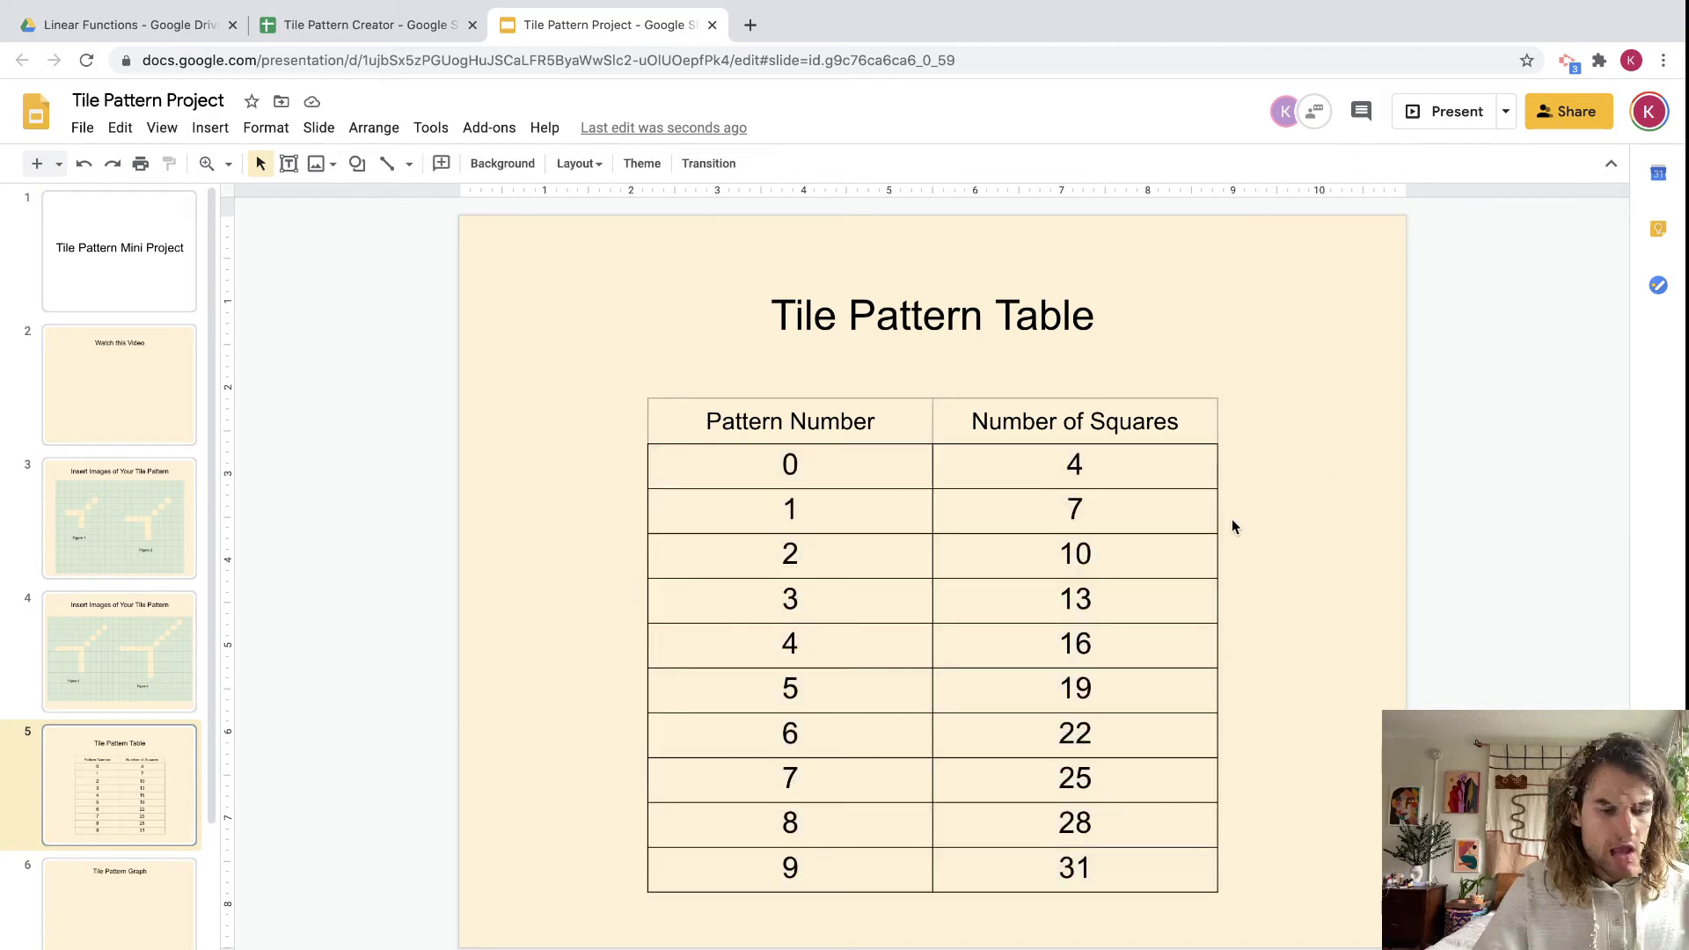
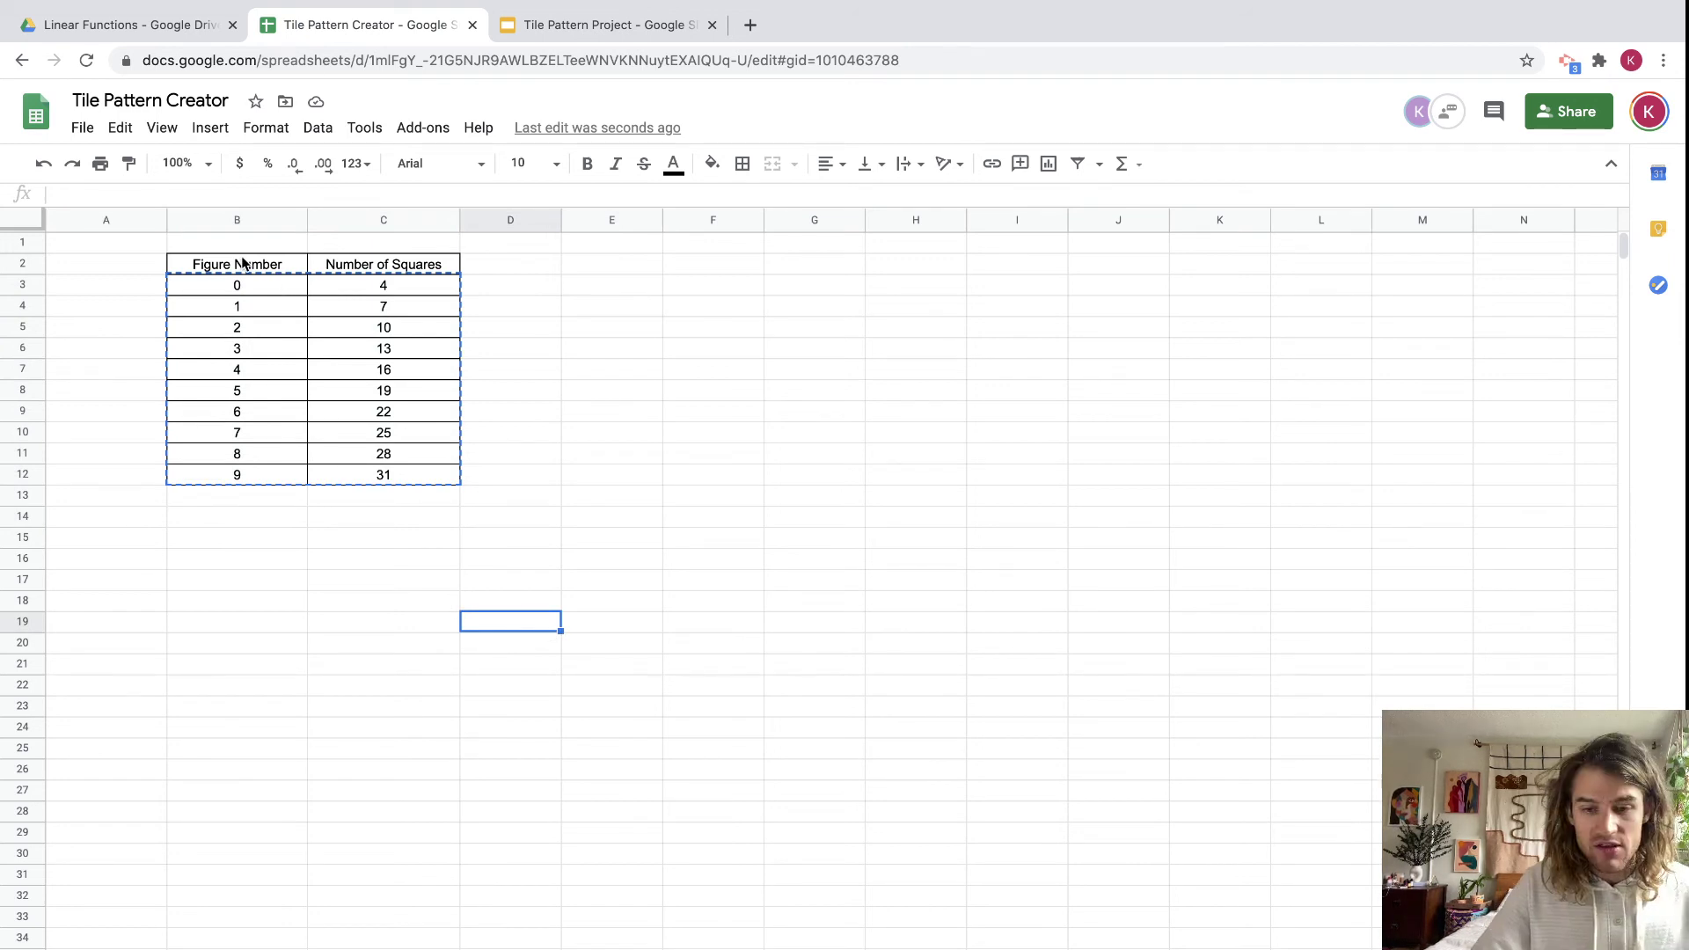
Return to the Tile Pattern Creator sheet, insert a chart from B2:C12 and place it beside the table at about rows 3 to 20.
click(187, 264)
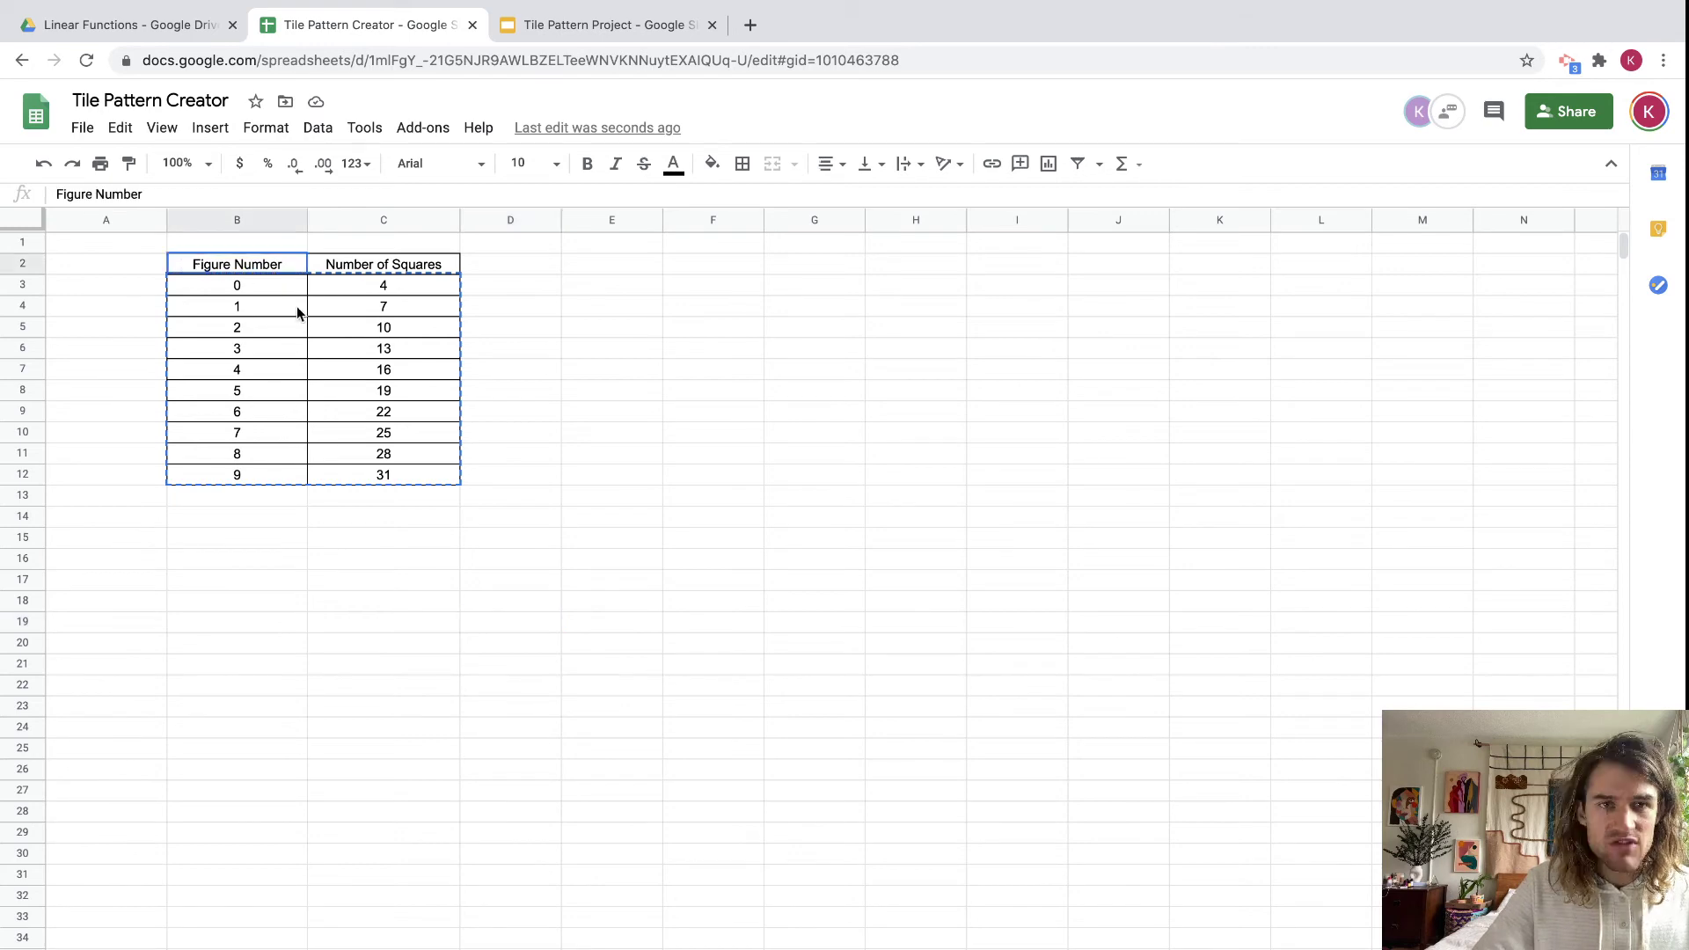
drag(297, 313, 378, 479)
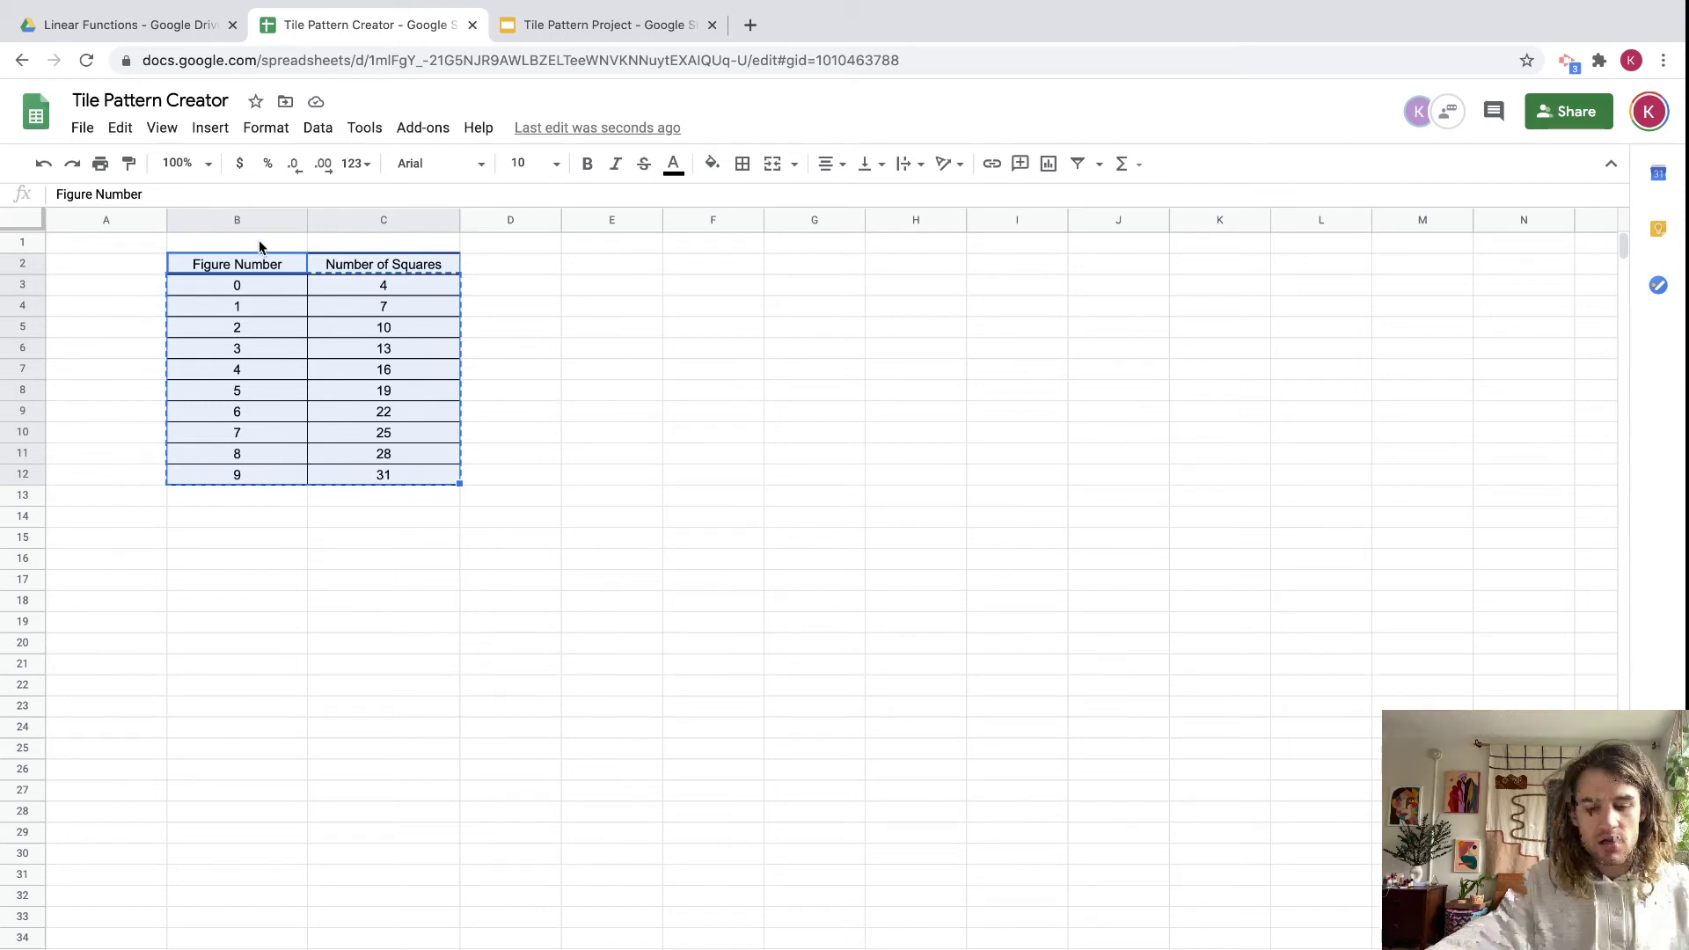
click(231, 261)
click(281, 559)
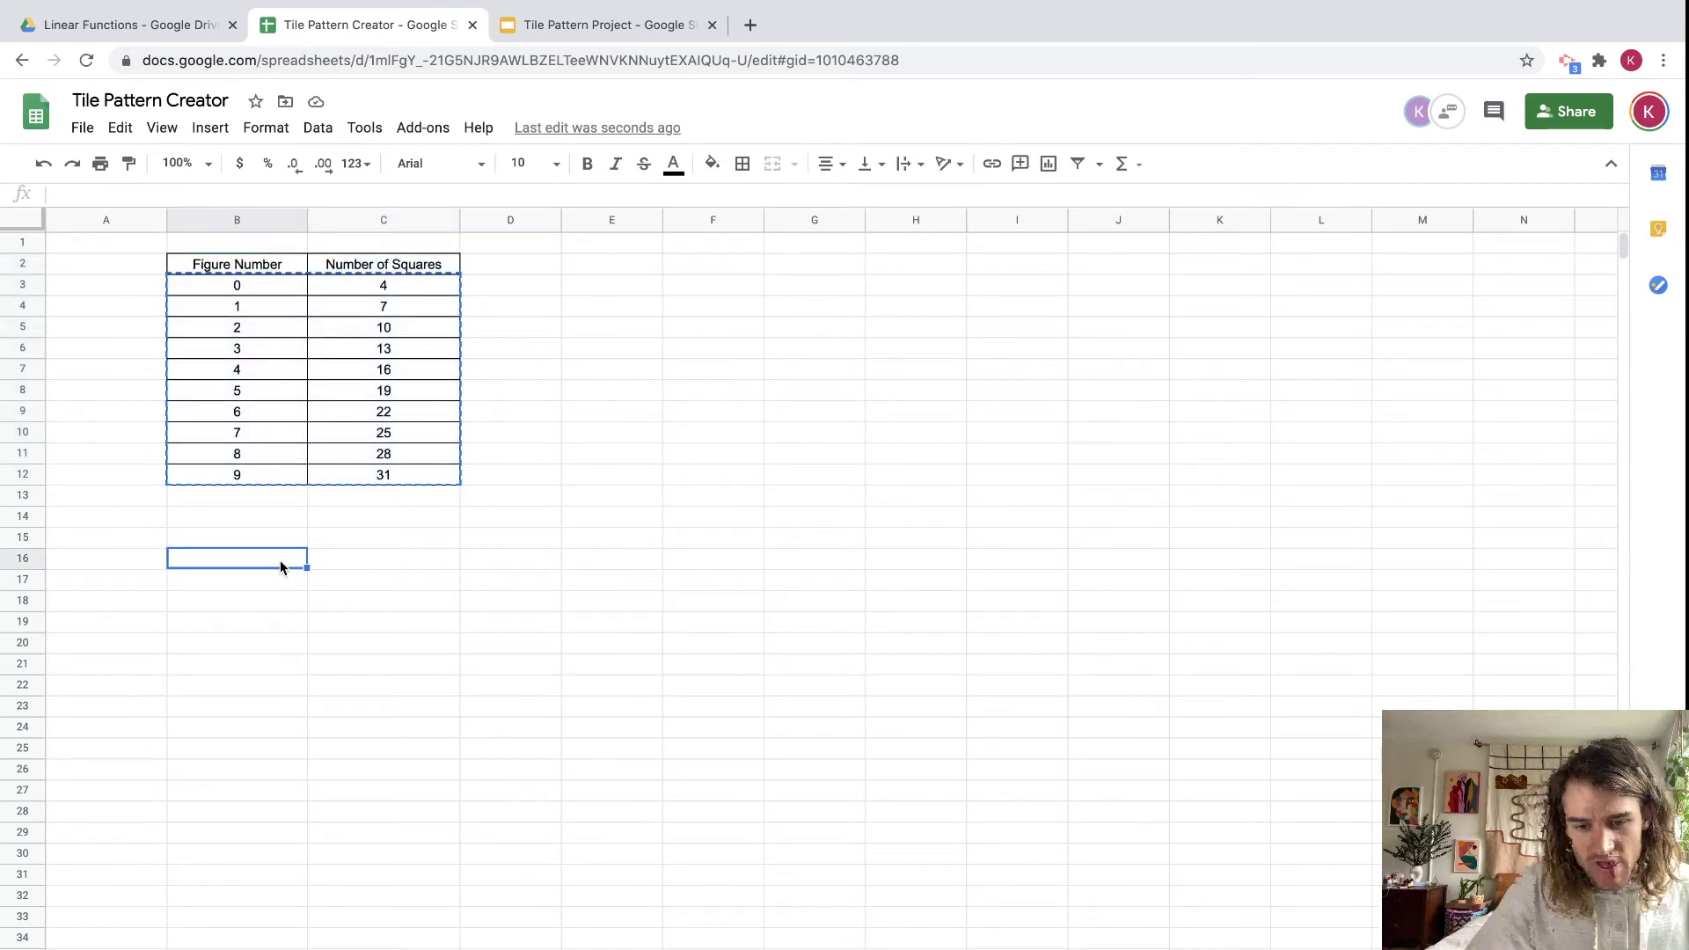
click(234, 266)
drag(241, 273, 420, 478)
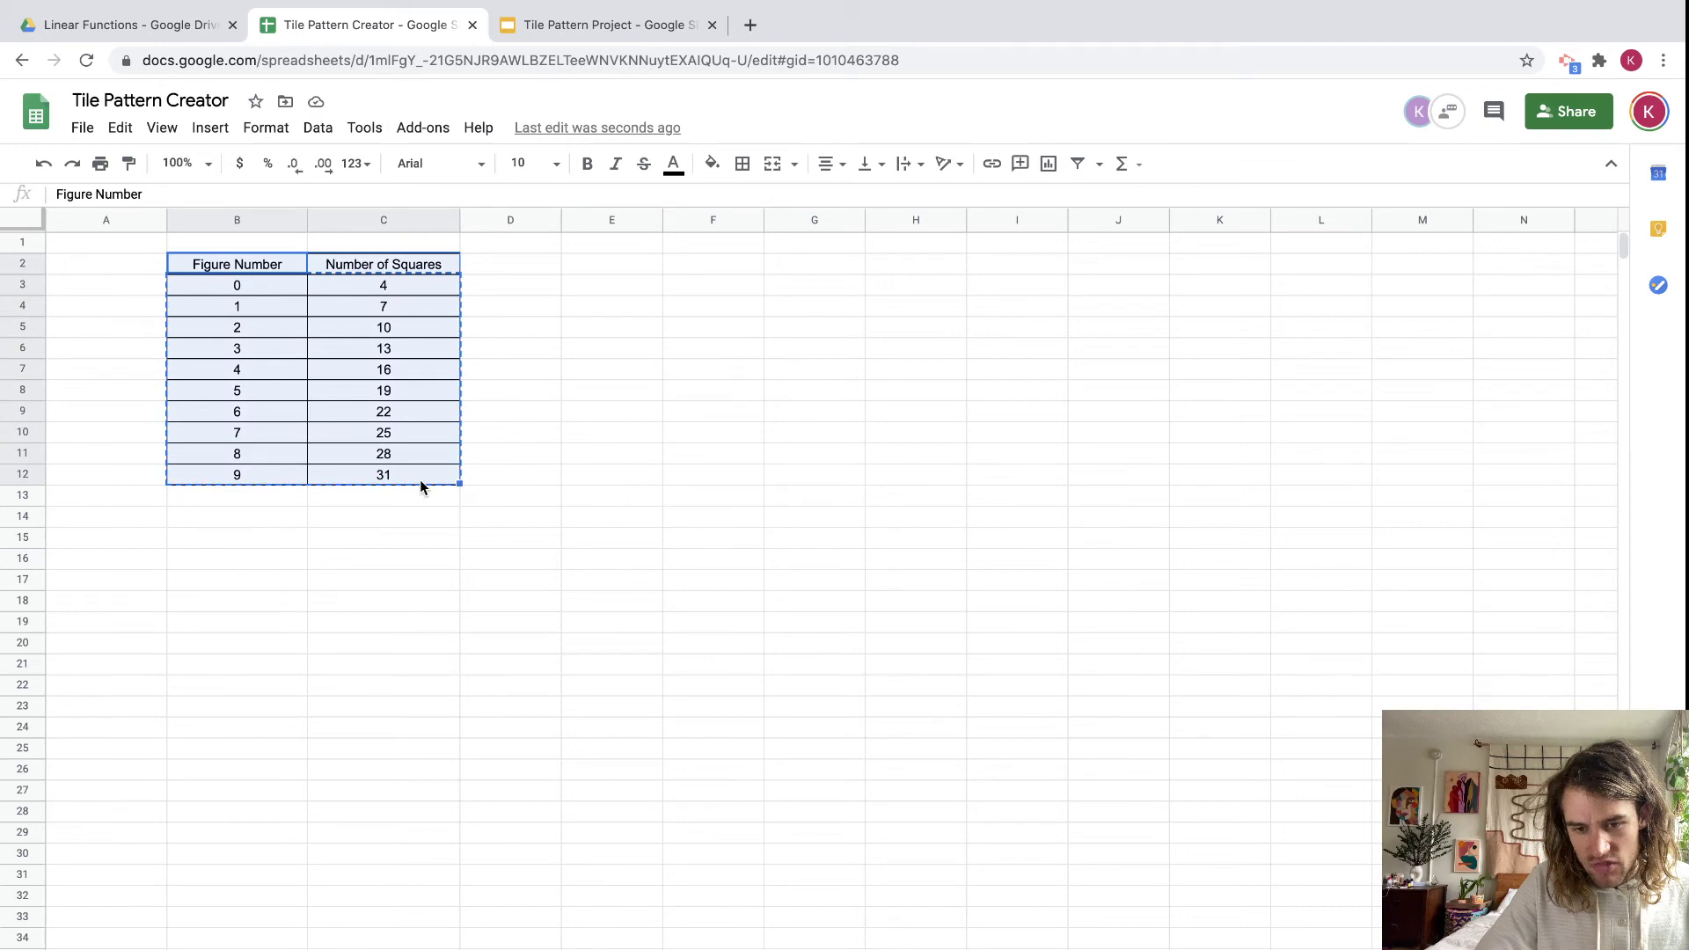
click(211, 128)
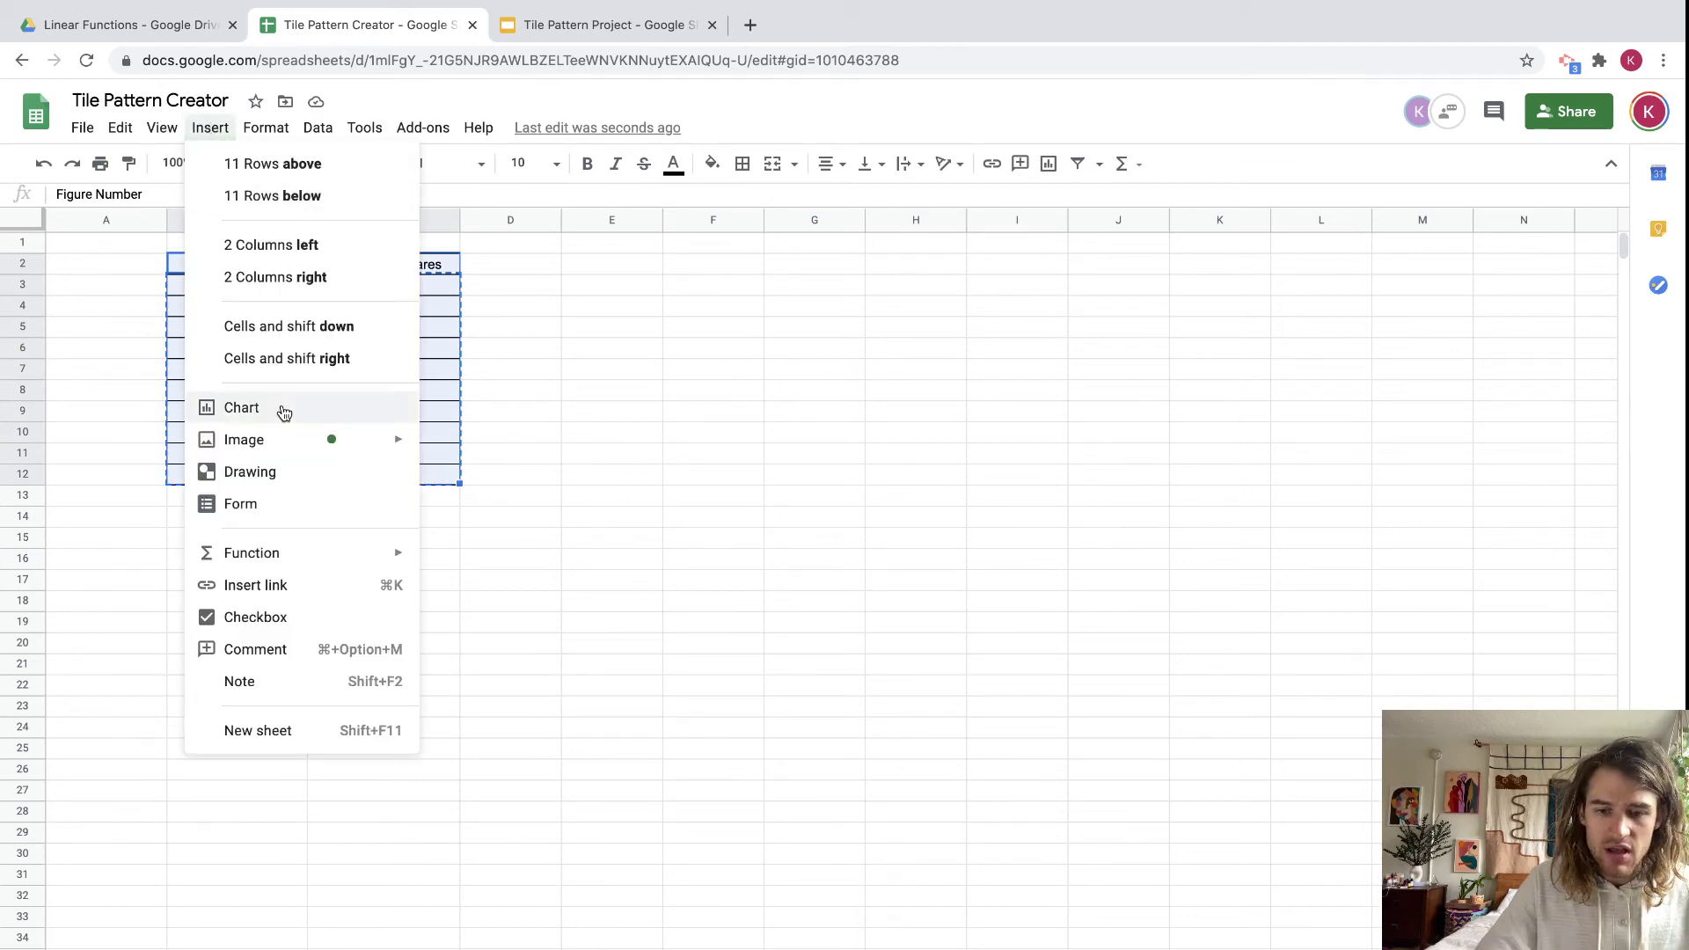
mouse_move(277, 443)
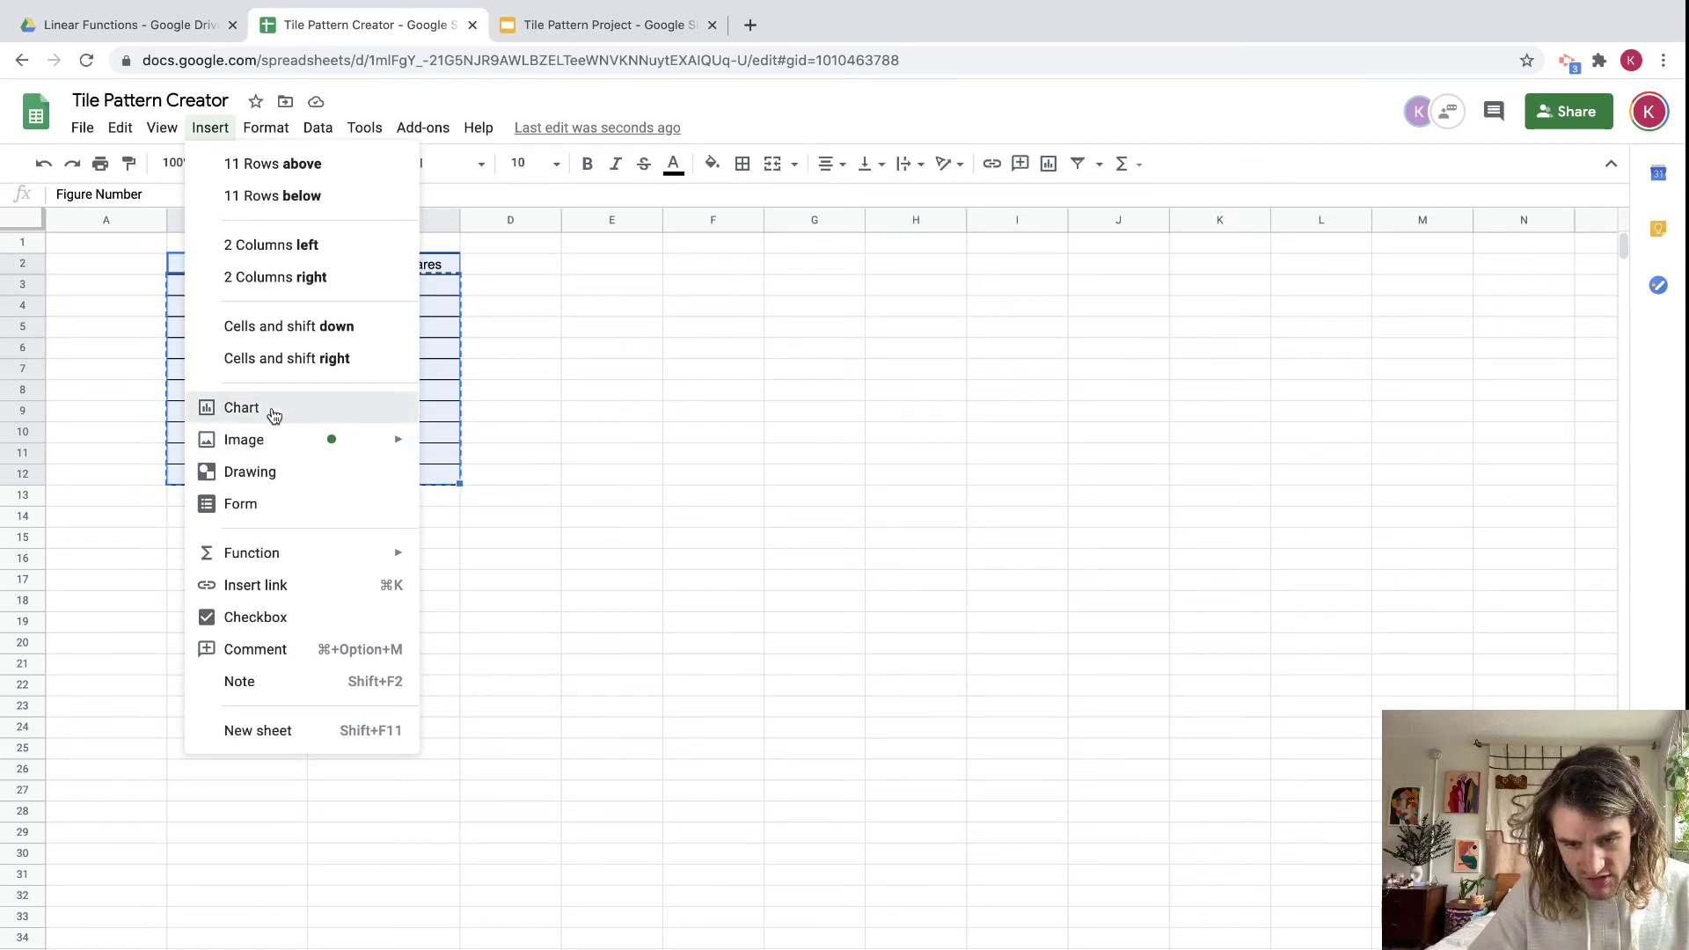
click(274, 410)
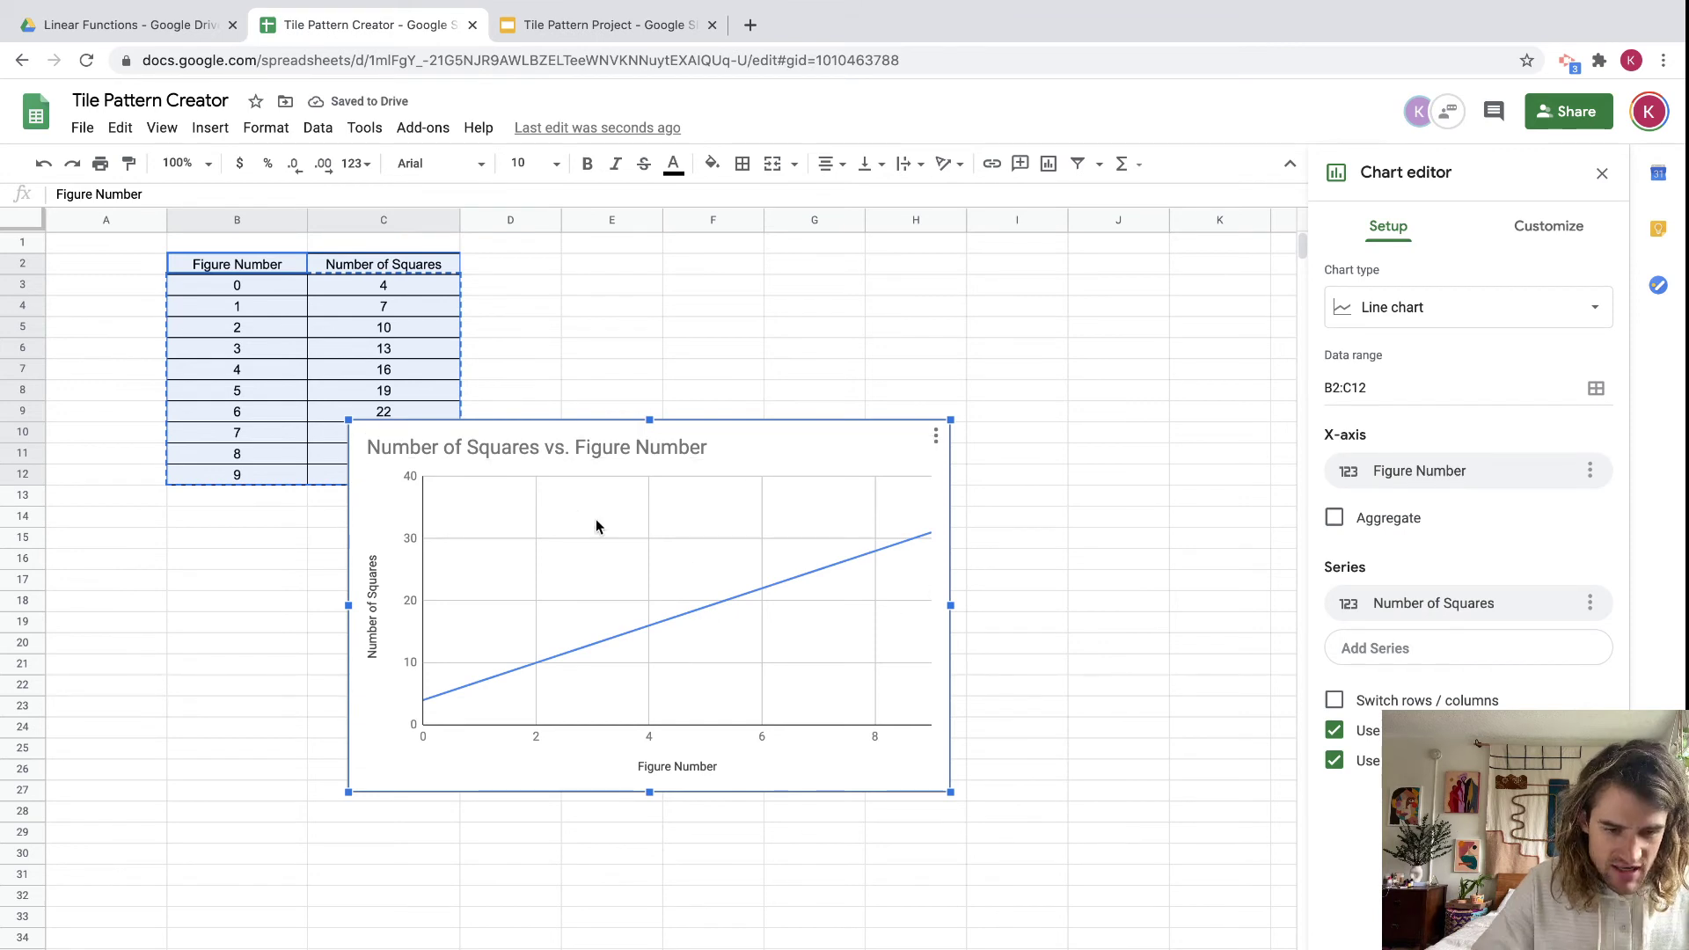
click(609, 448)
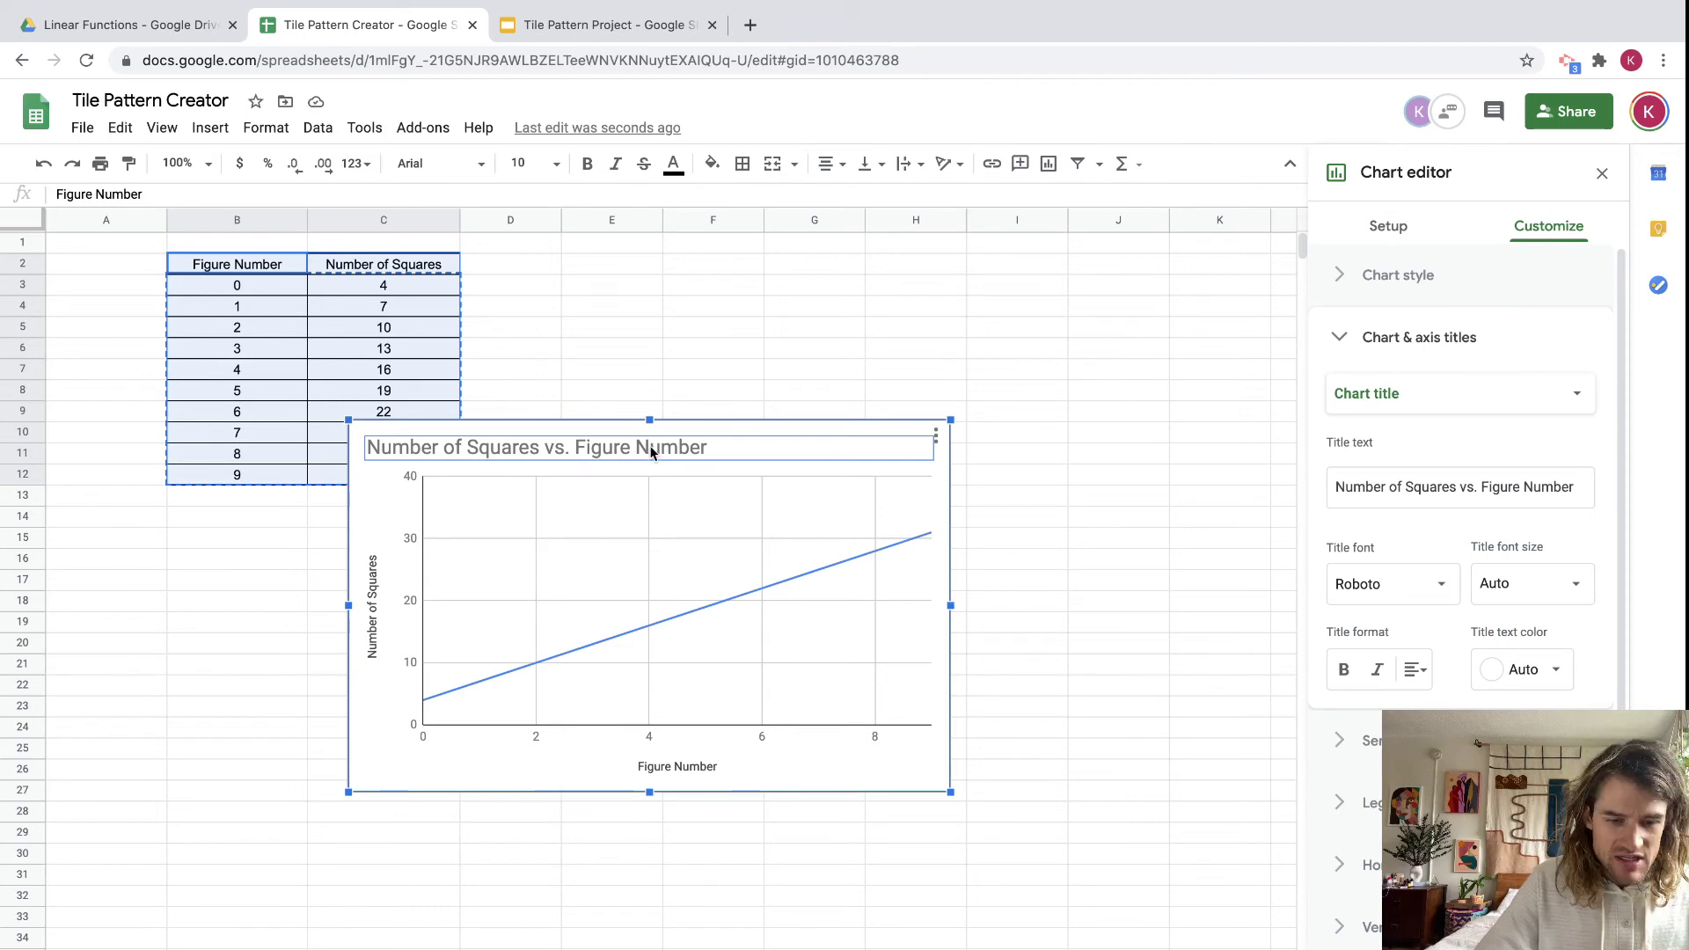
drag(730, 427, 881, 279)
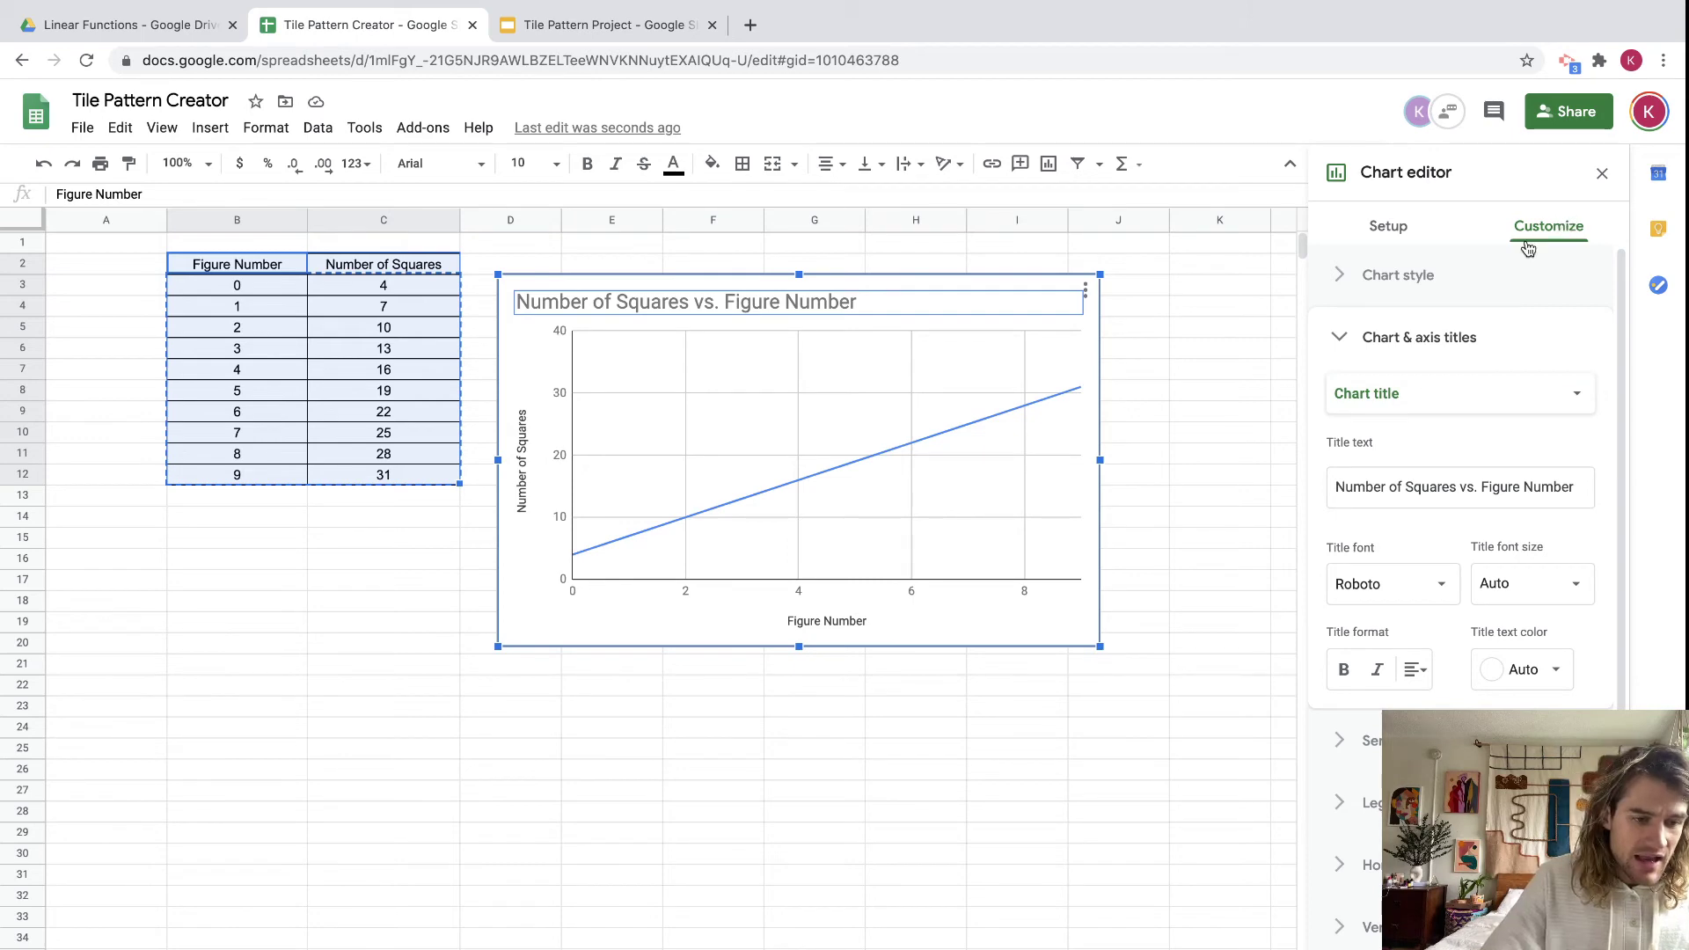
Review the chart's title and axis title settings.
click(1340, 343)
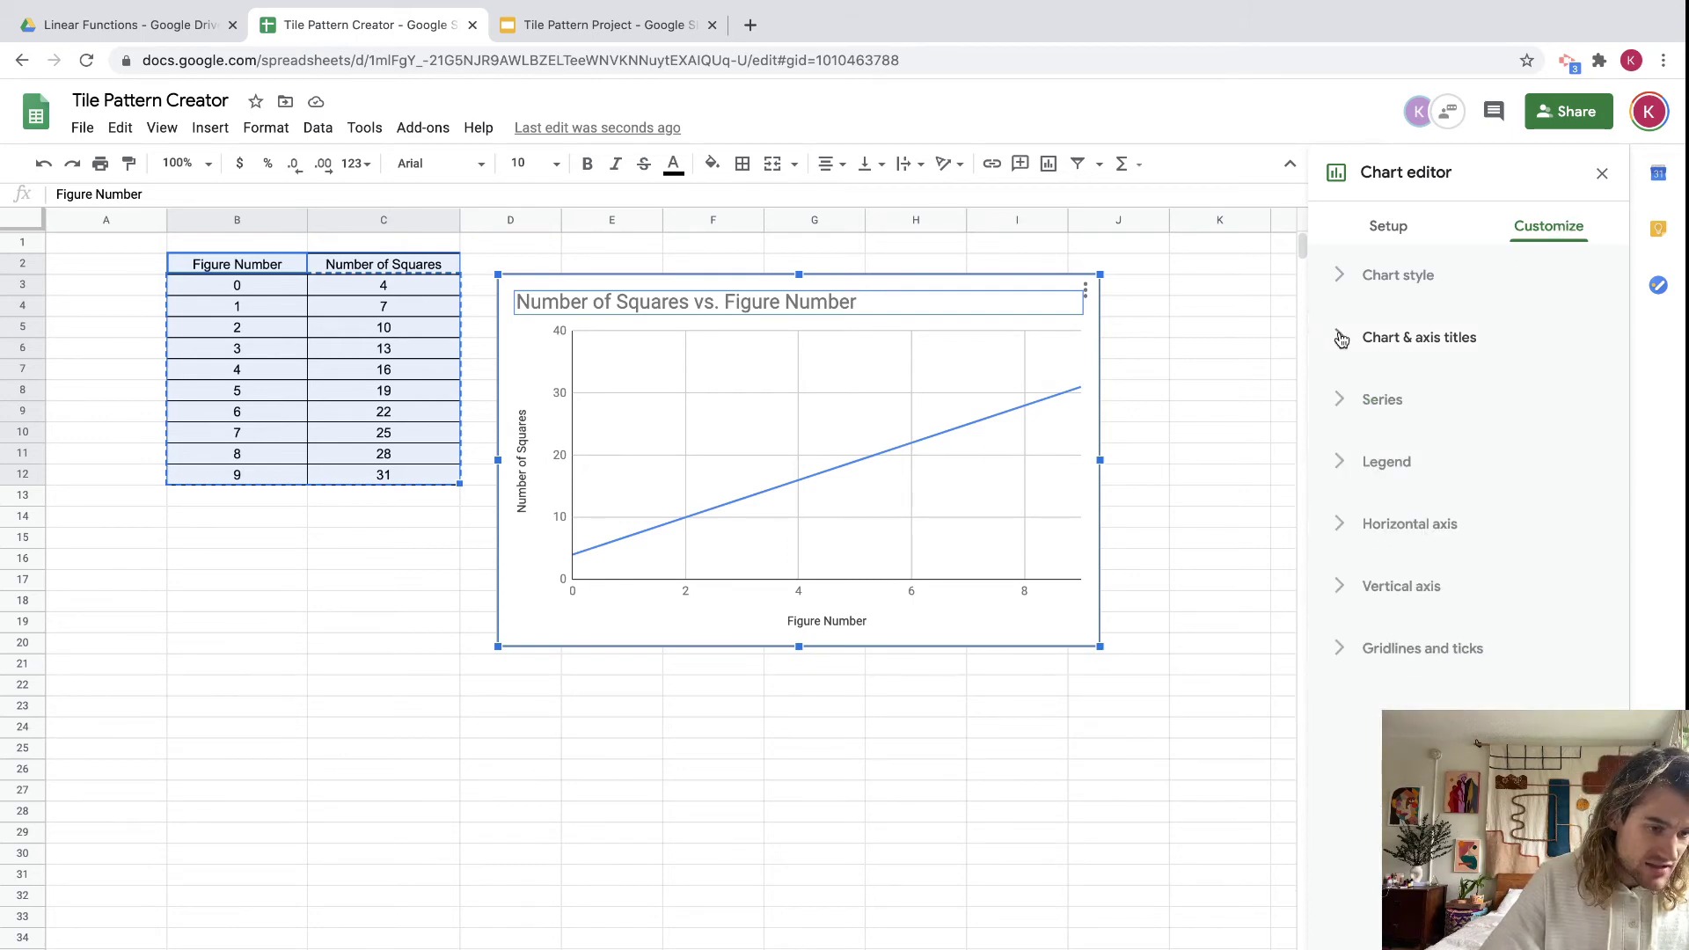
click(1342, 338)
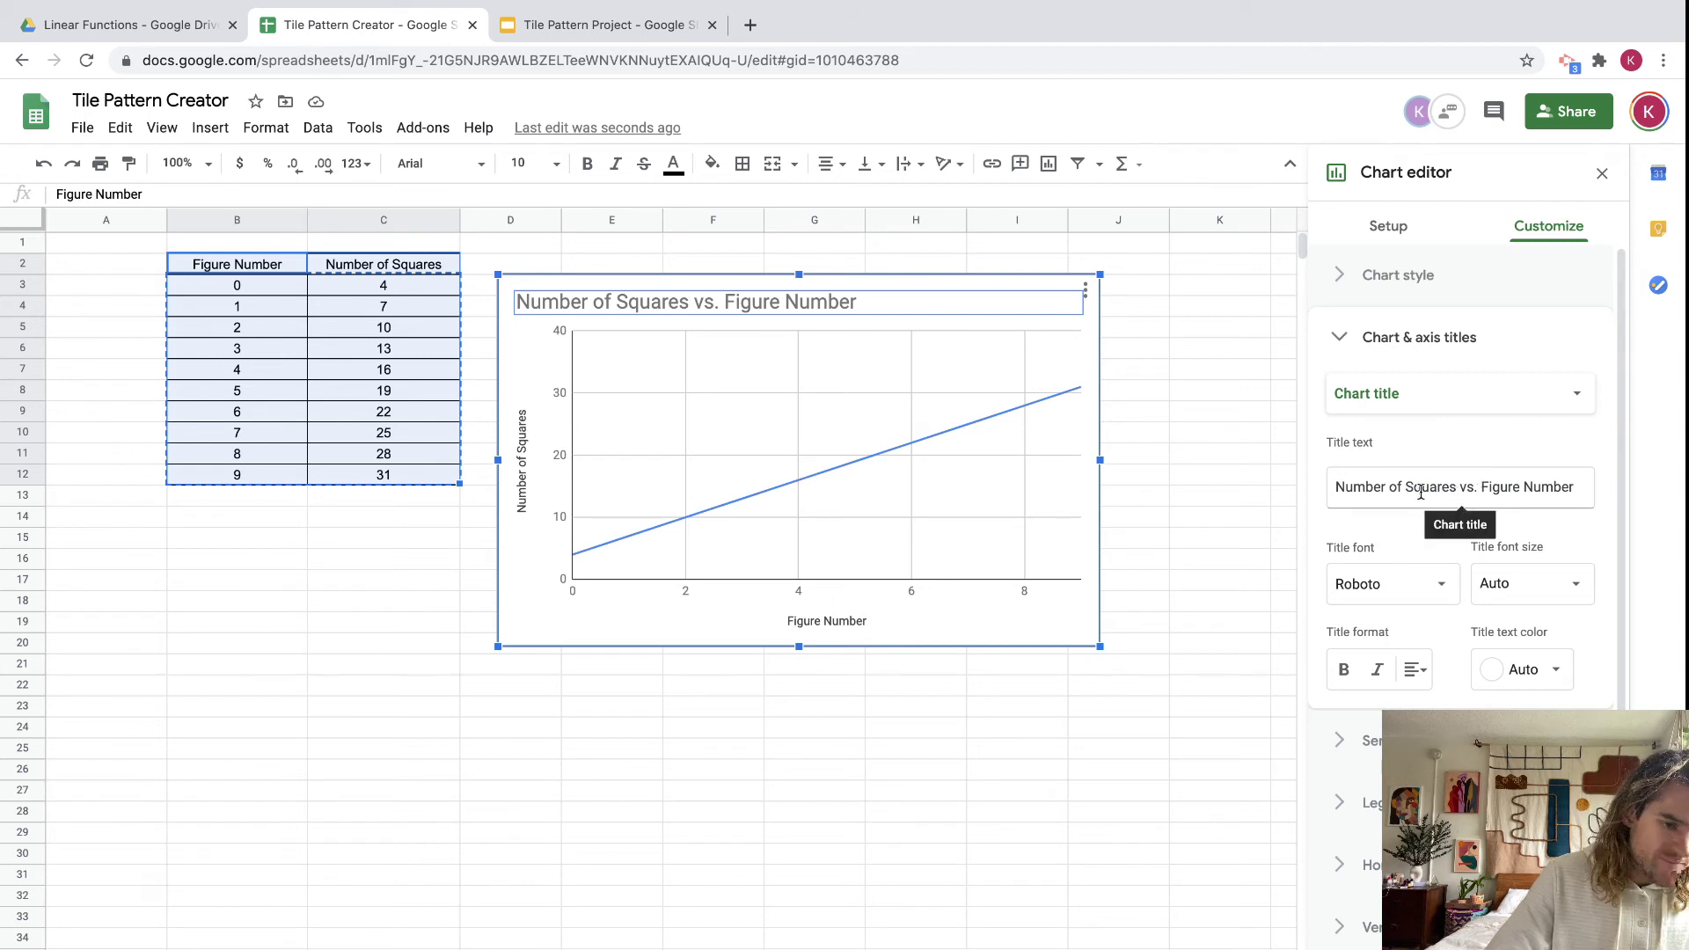
click(1342, 336)
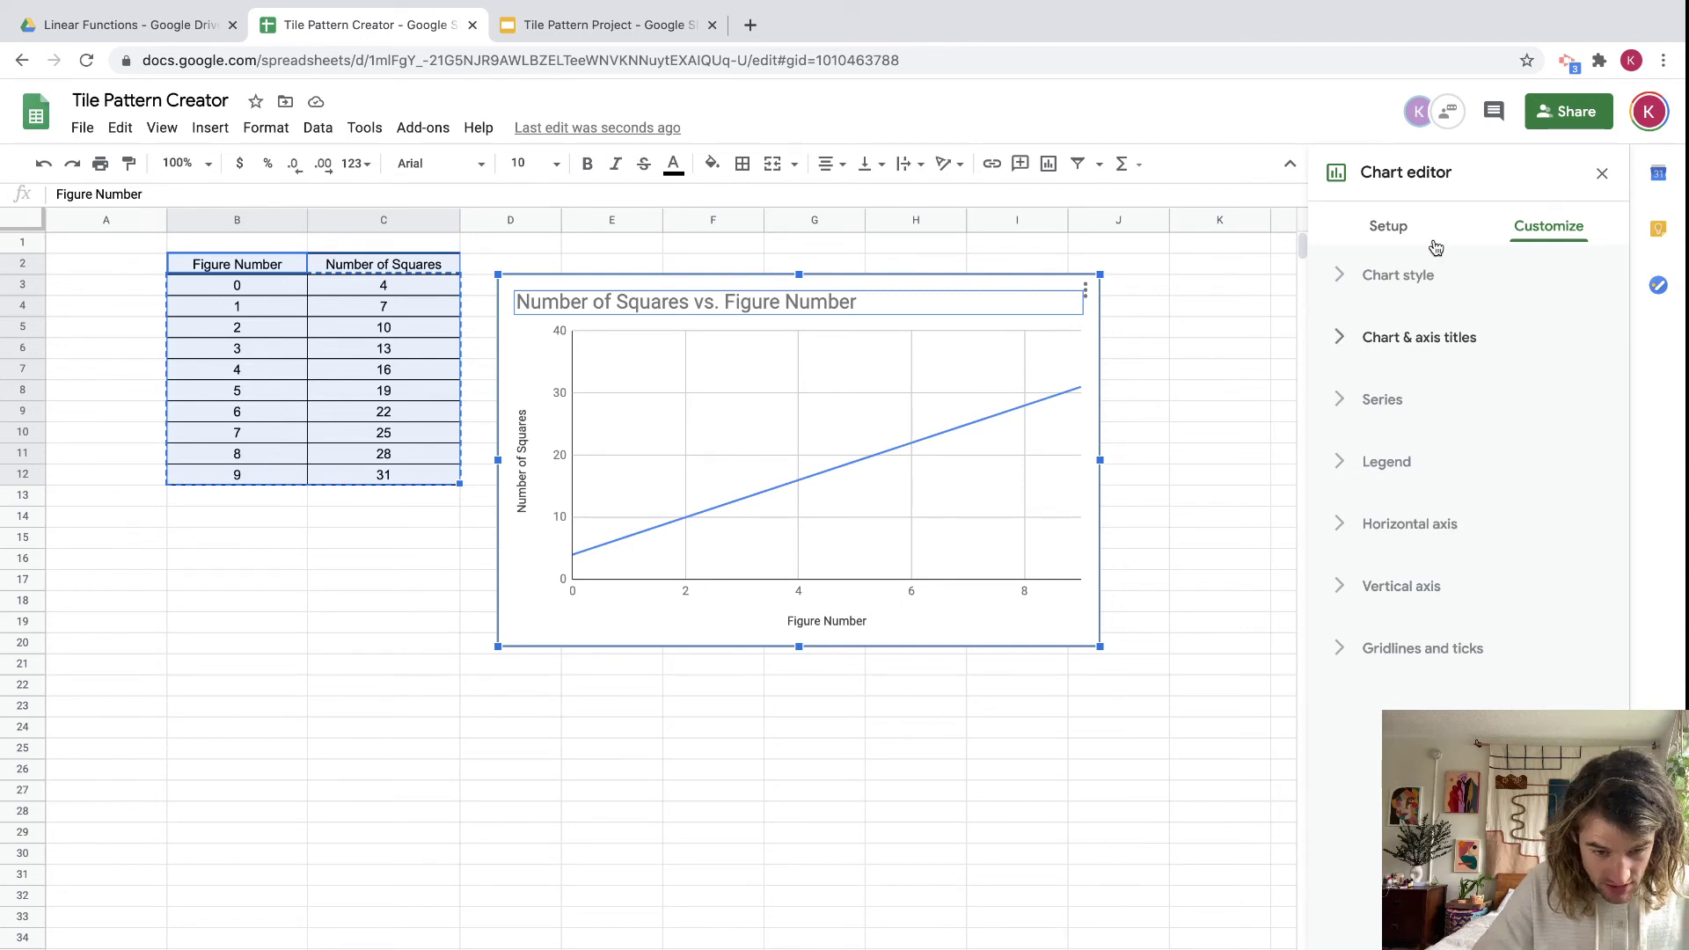
Try the scatter chart type on the chart and switch it back to a line chart.
click(1391, 229)
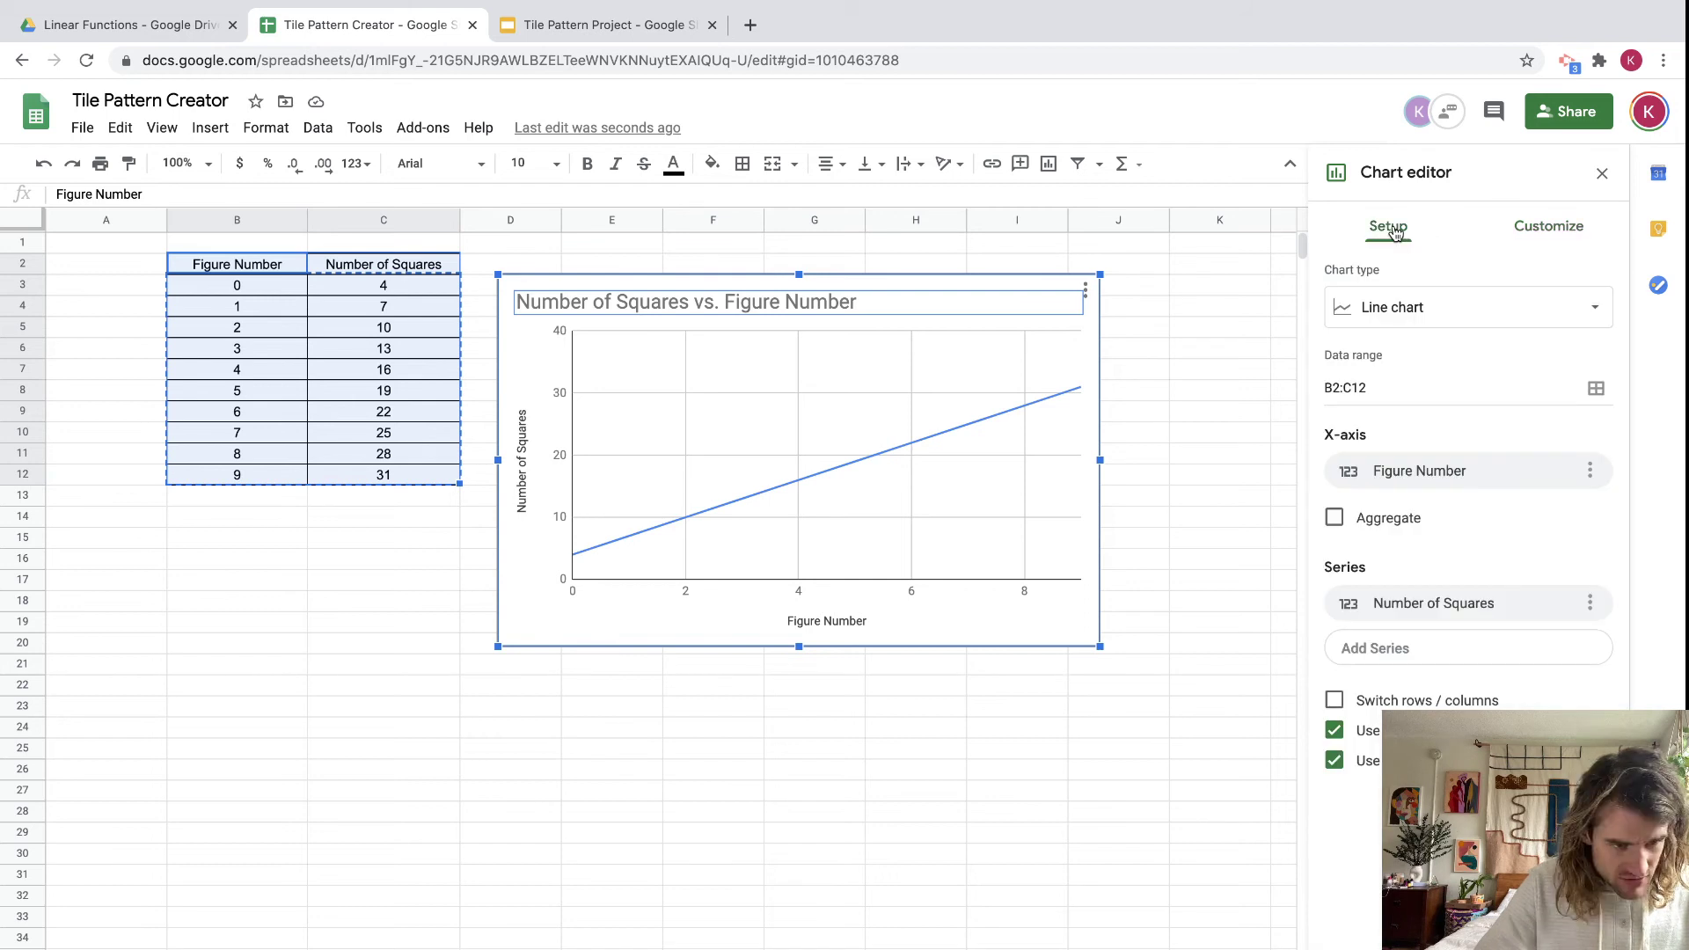
click(1465, 306)
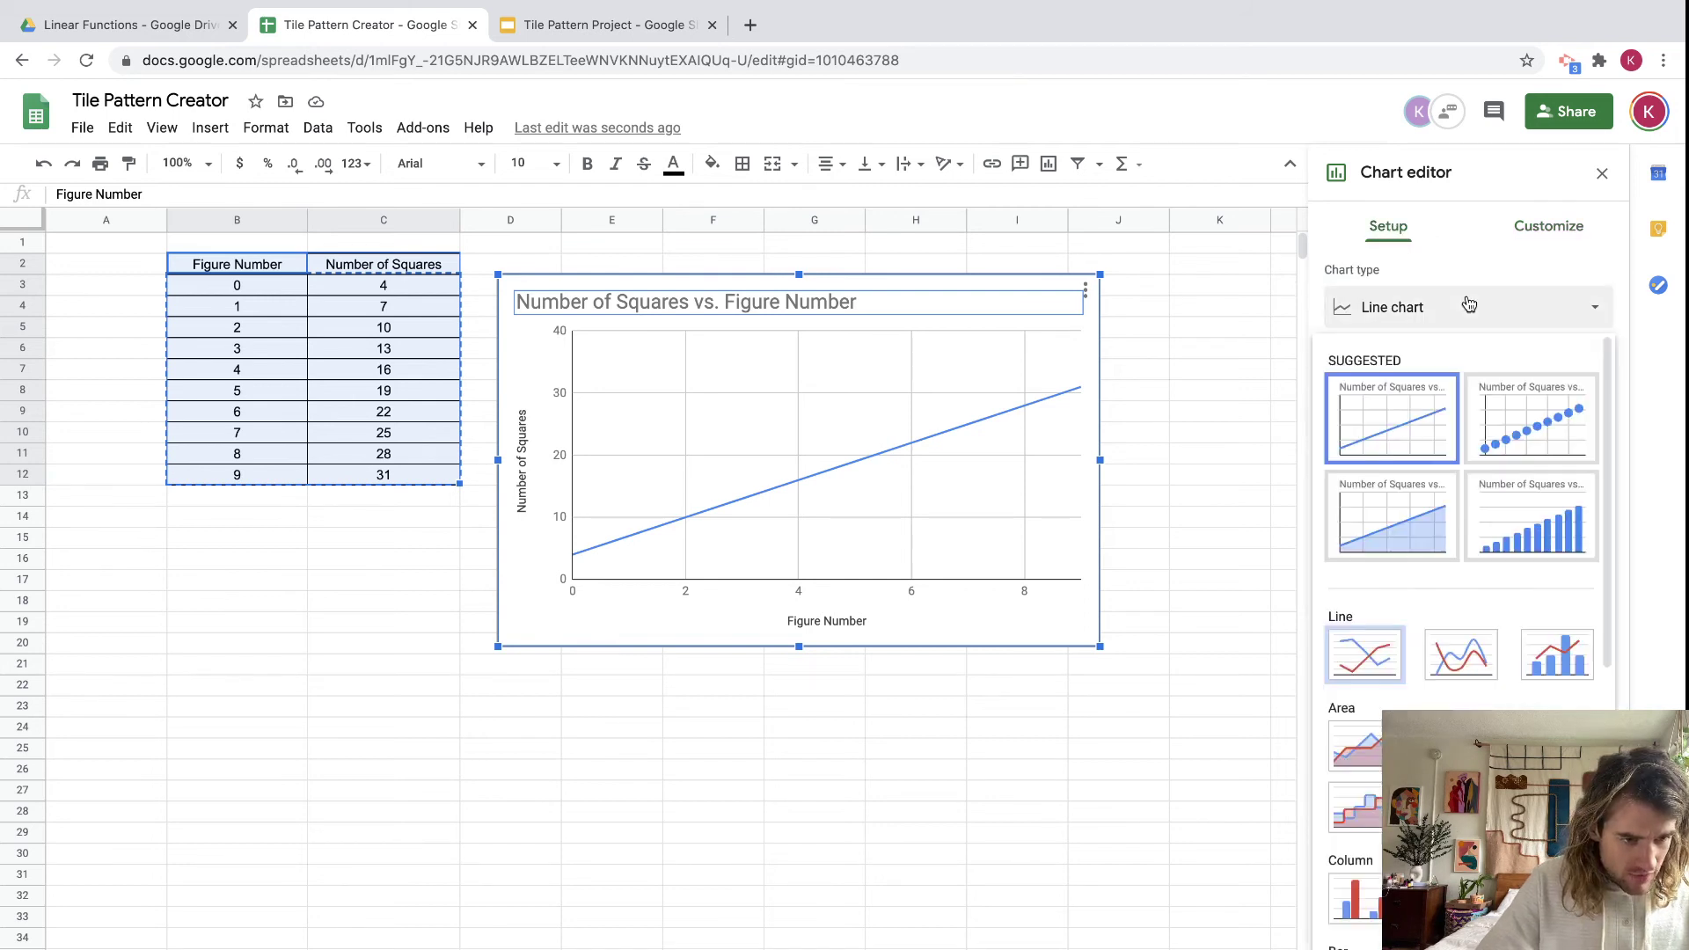
click(1525, 414)
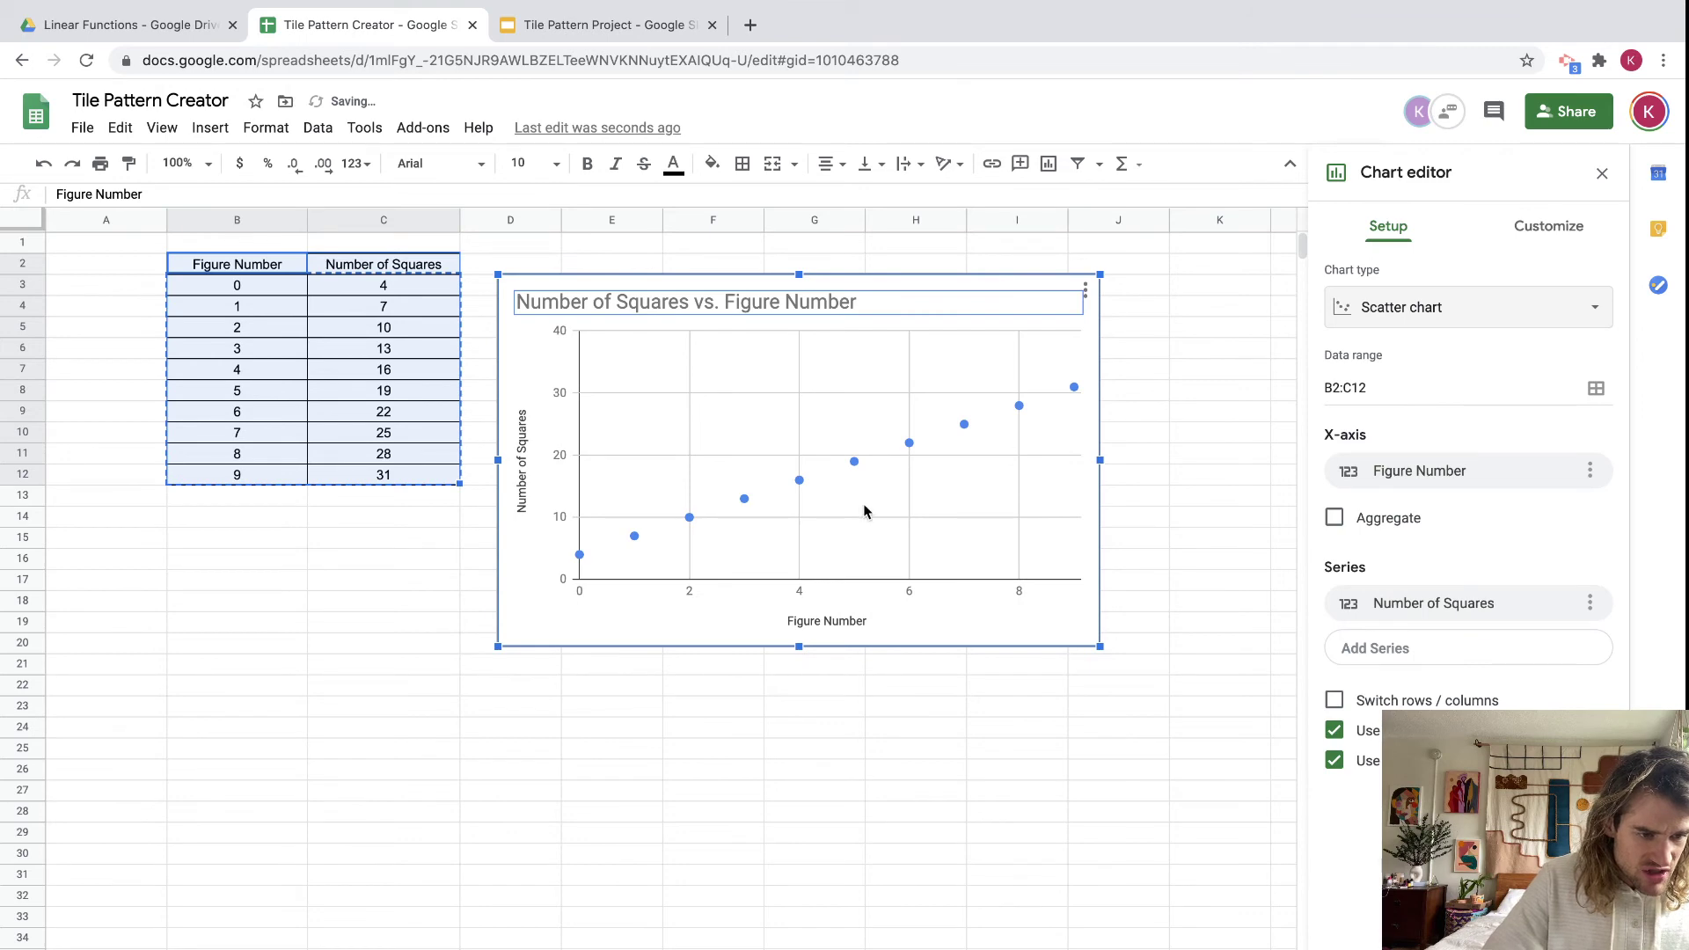
click(1464, 301)
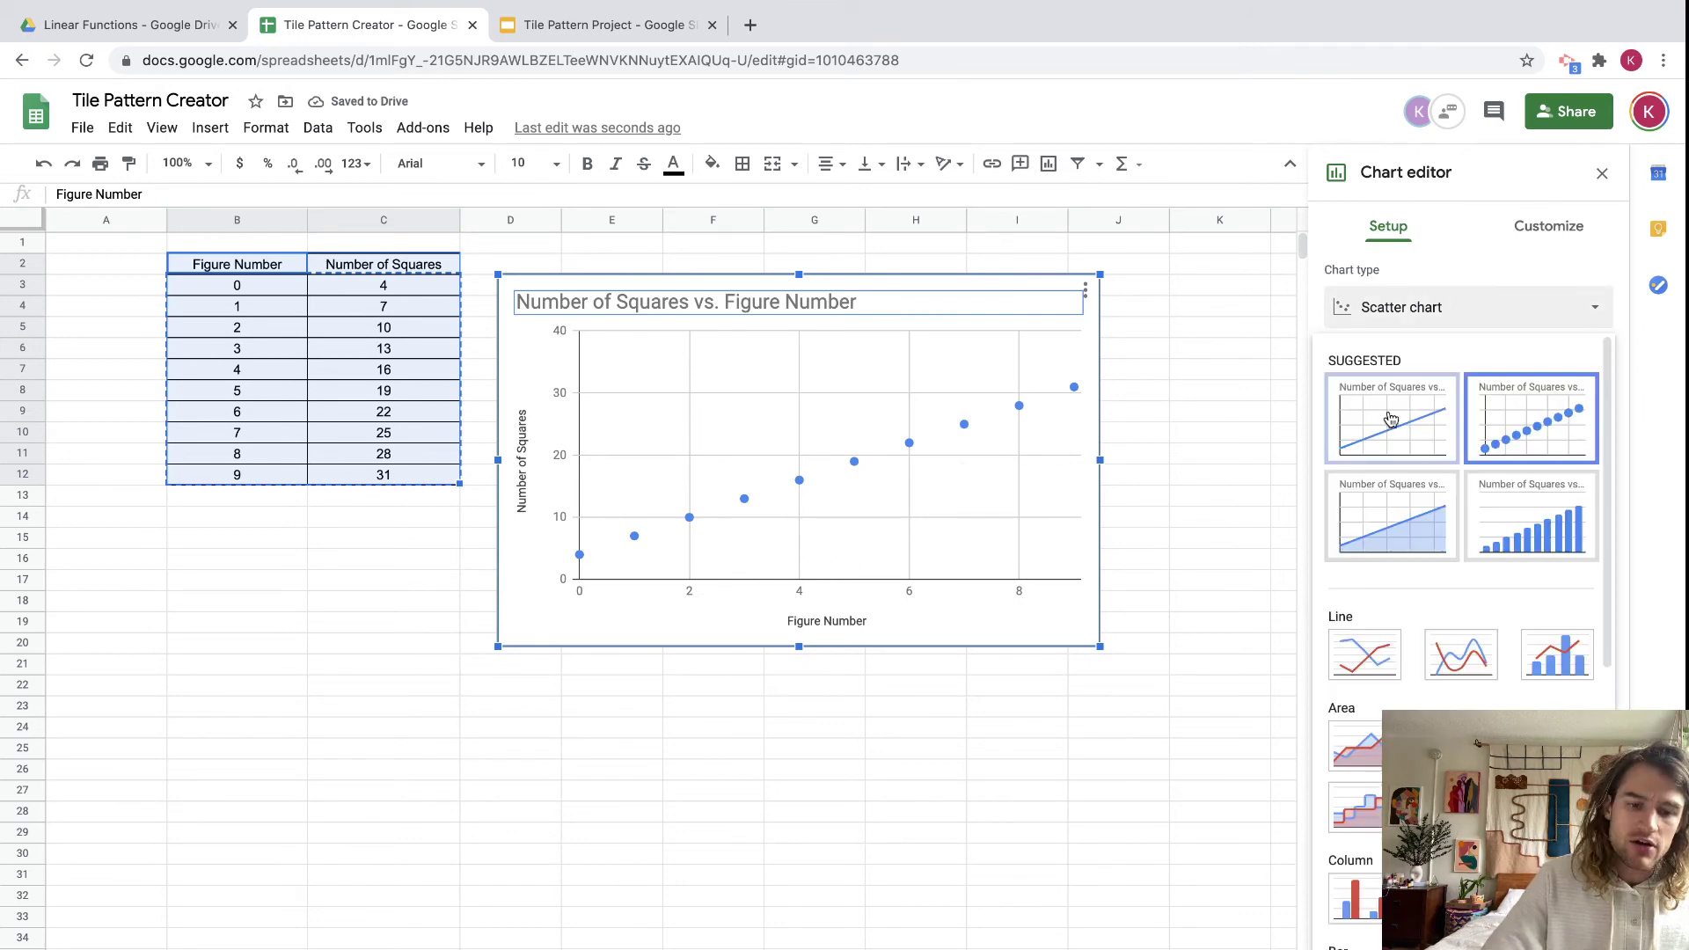
click(1386, 420)
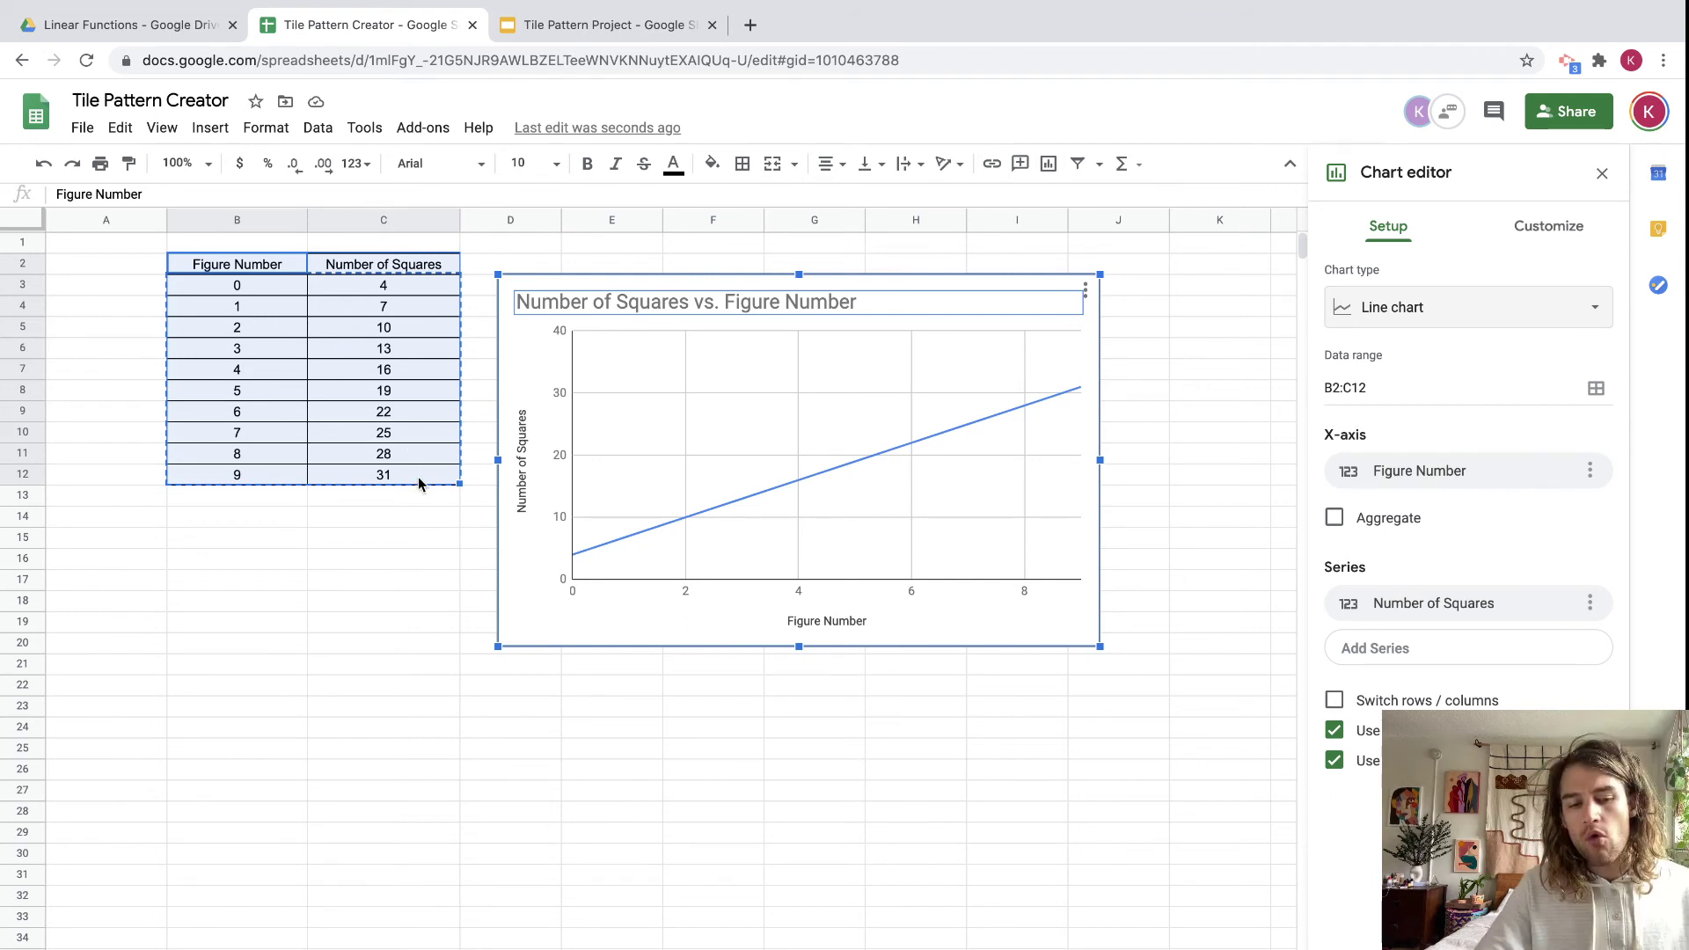
Finish editing the chart and close its editor.
click(209, 129)
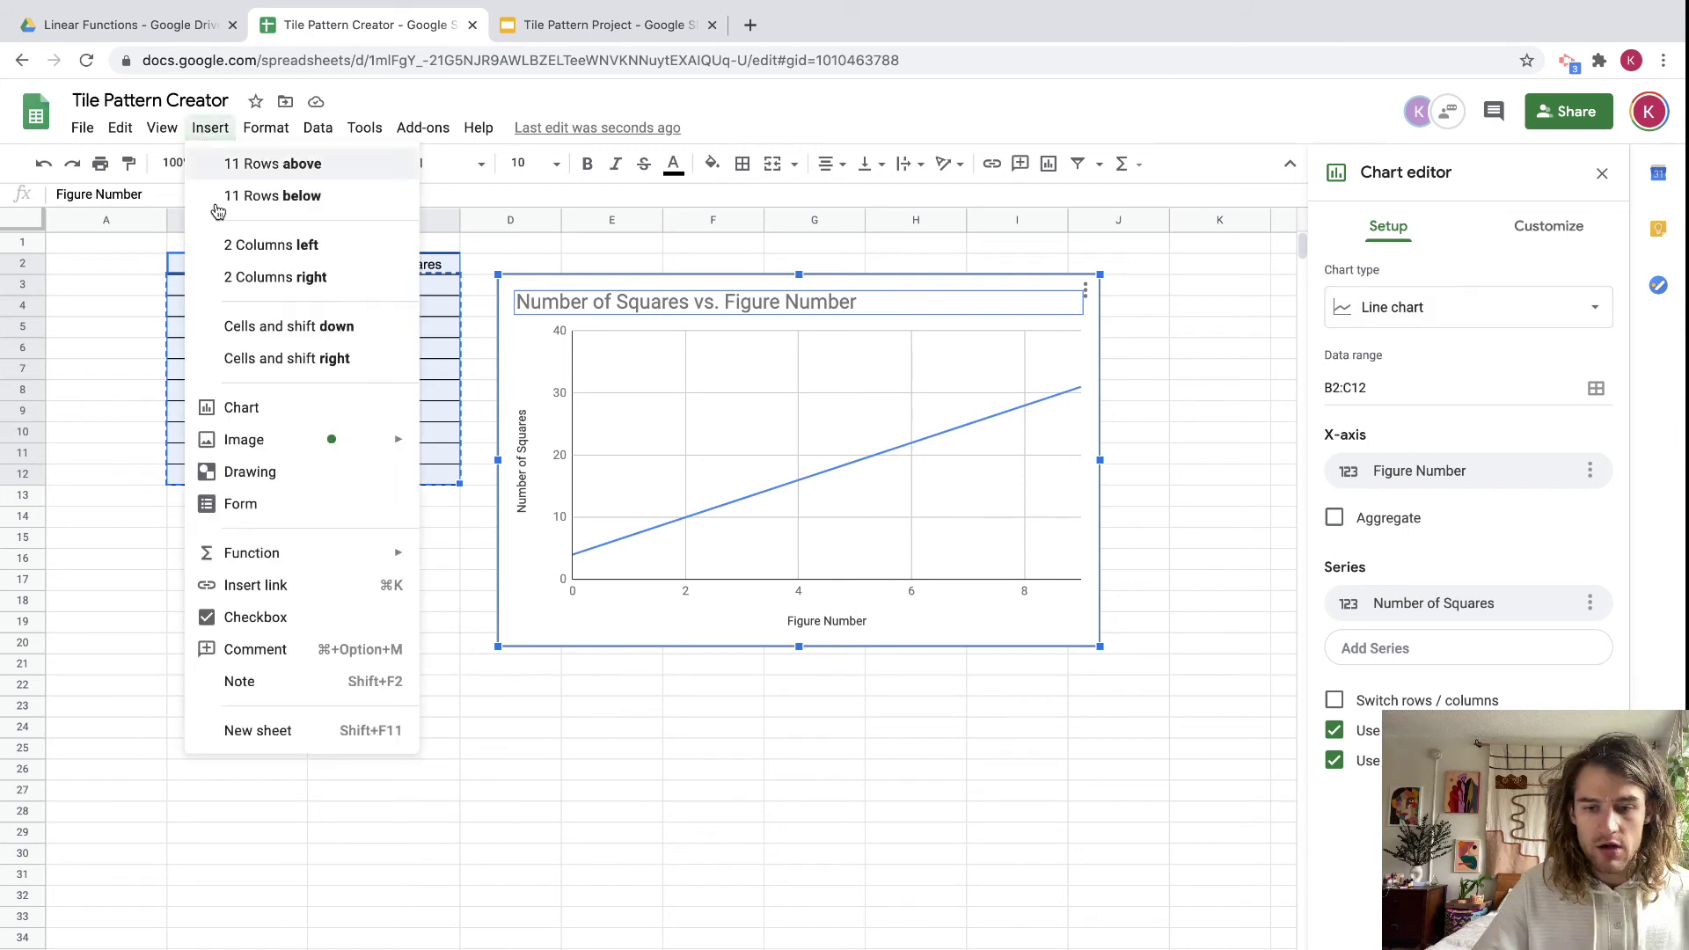
click(211, 131)
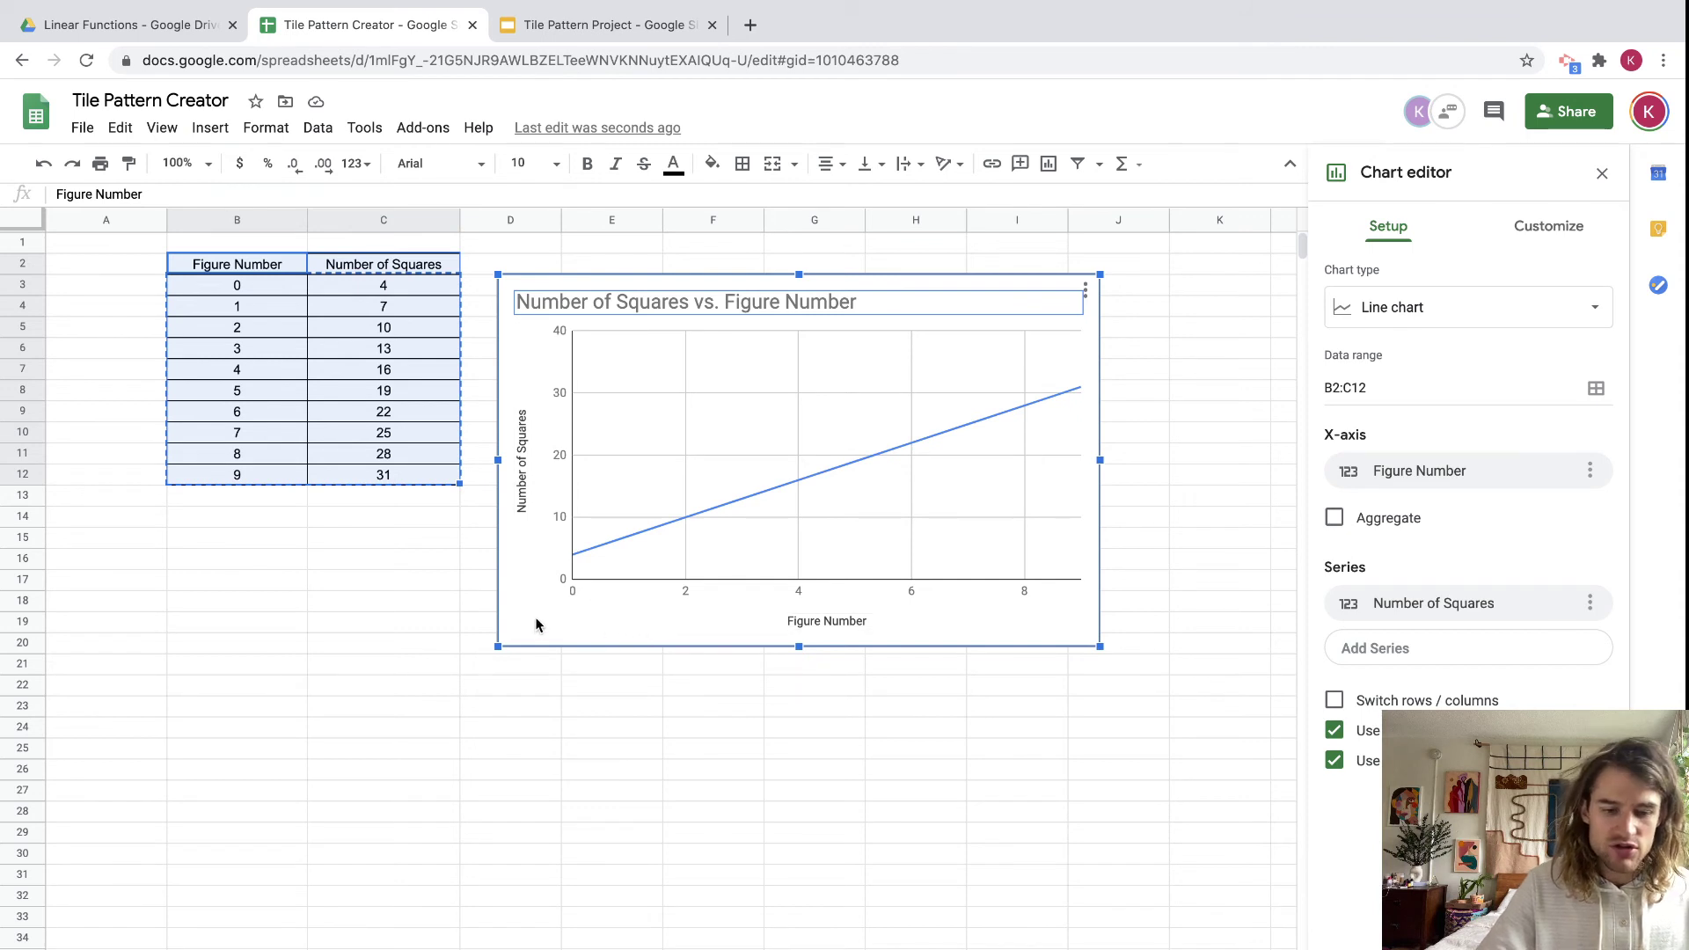
click(445, 649)
click(461, 702)
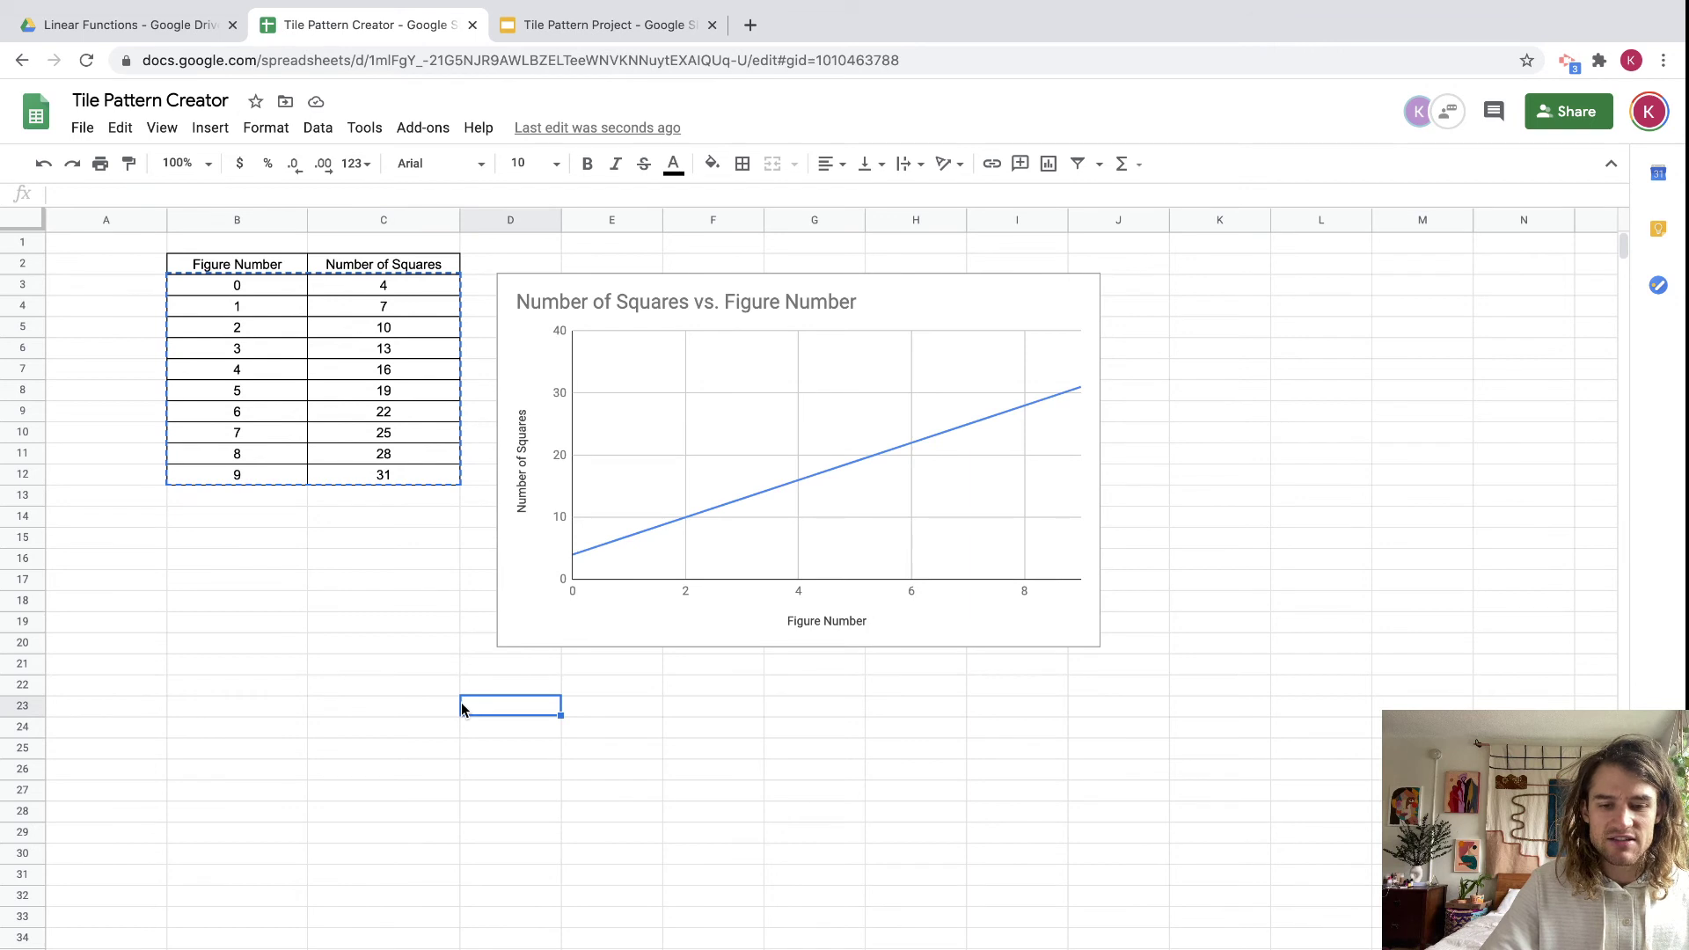
Clear the earlier copy range on the sheet and select the Number of Squares vs. Figure Number chart.
click(522, 612)
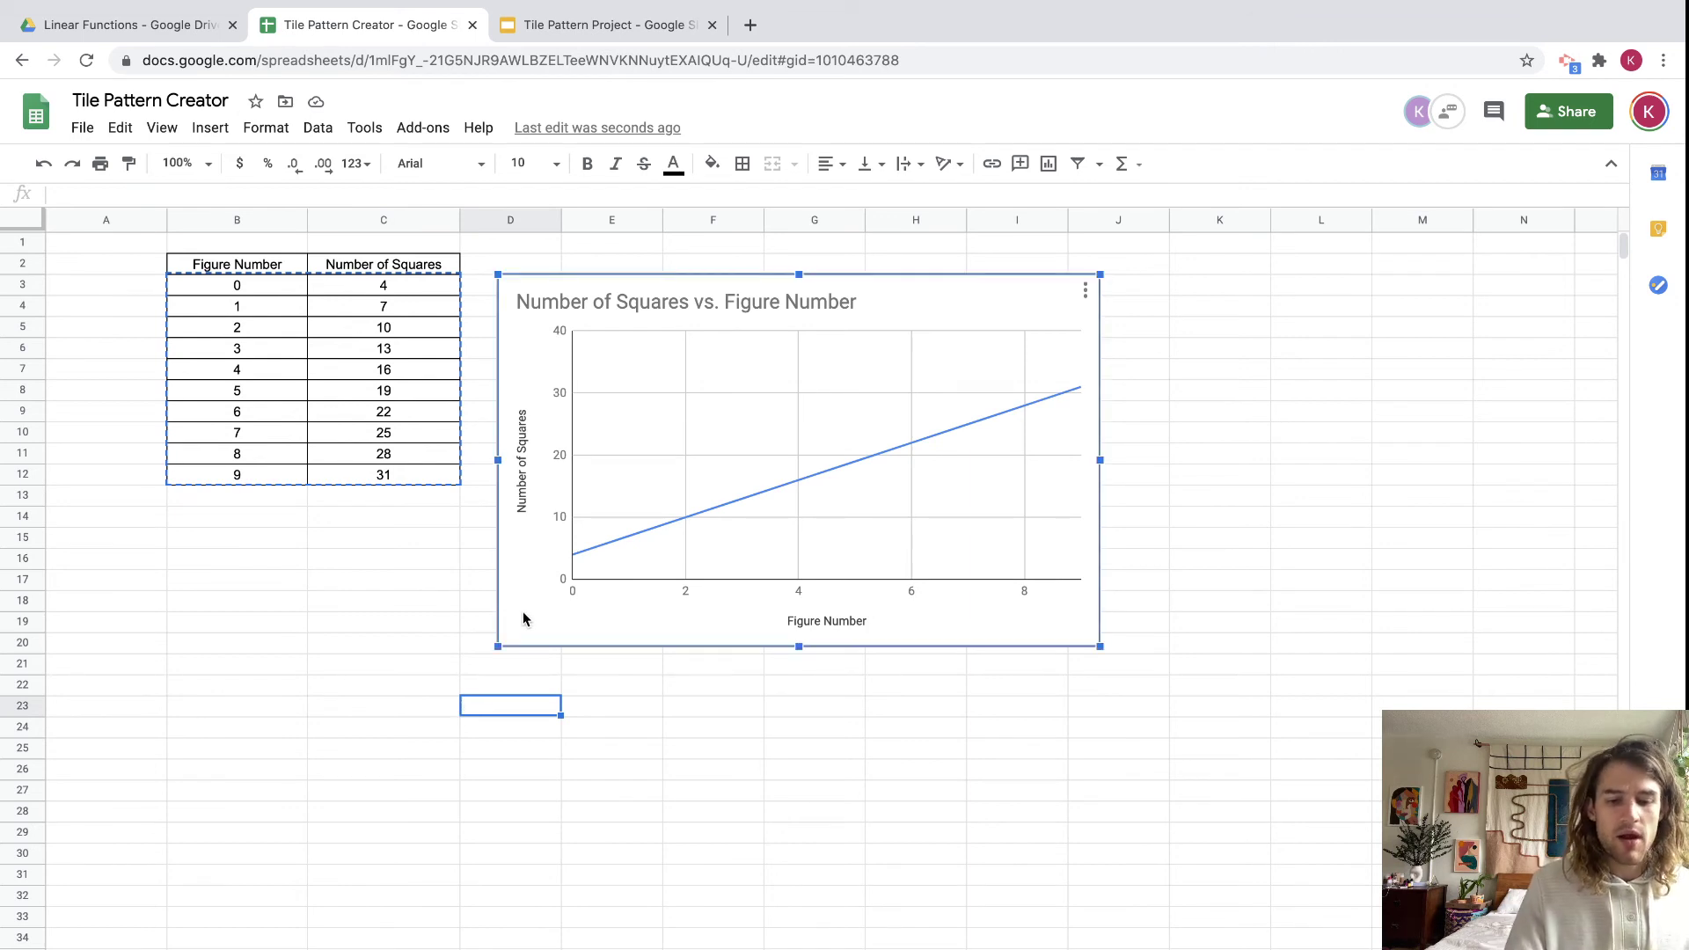
key(Escape)
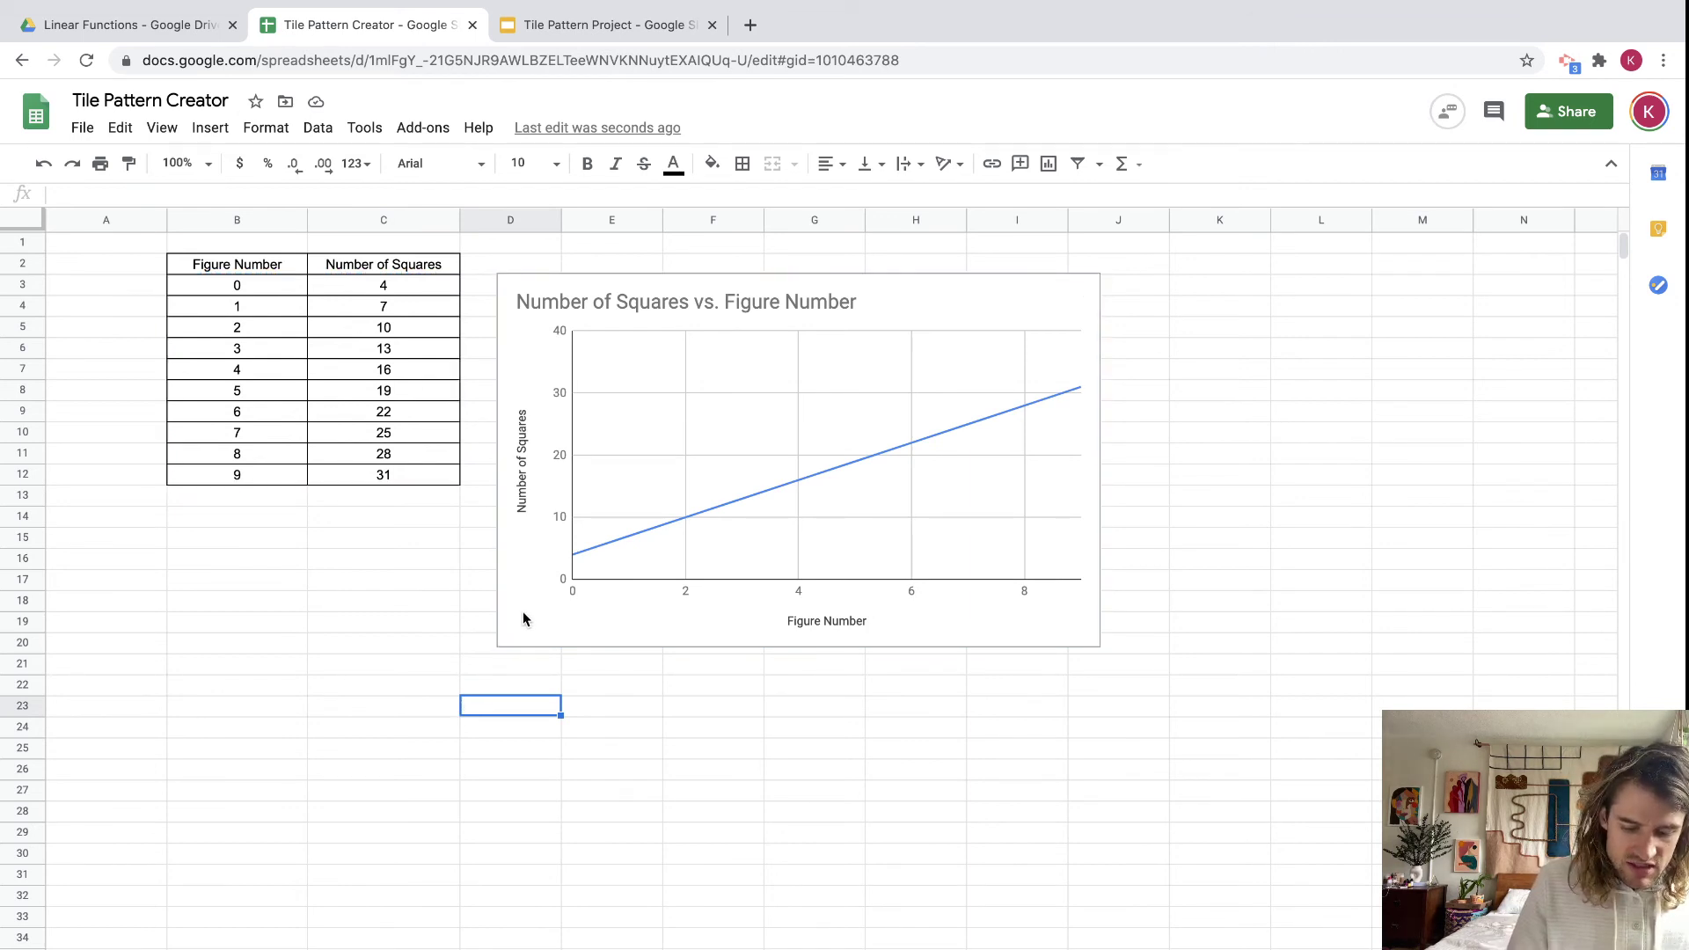
click(524, 613)
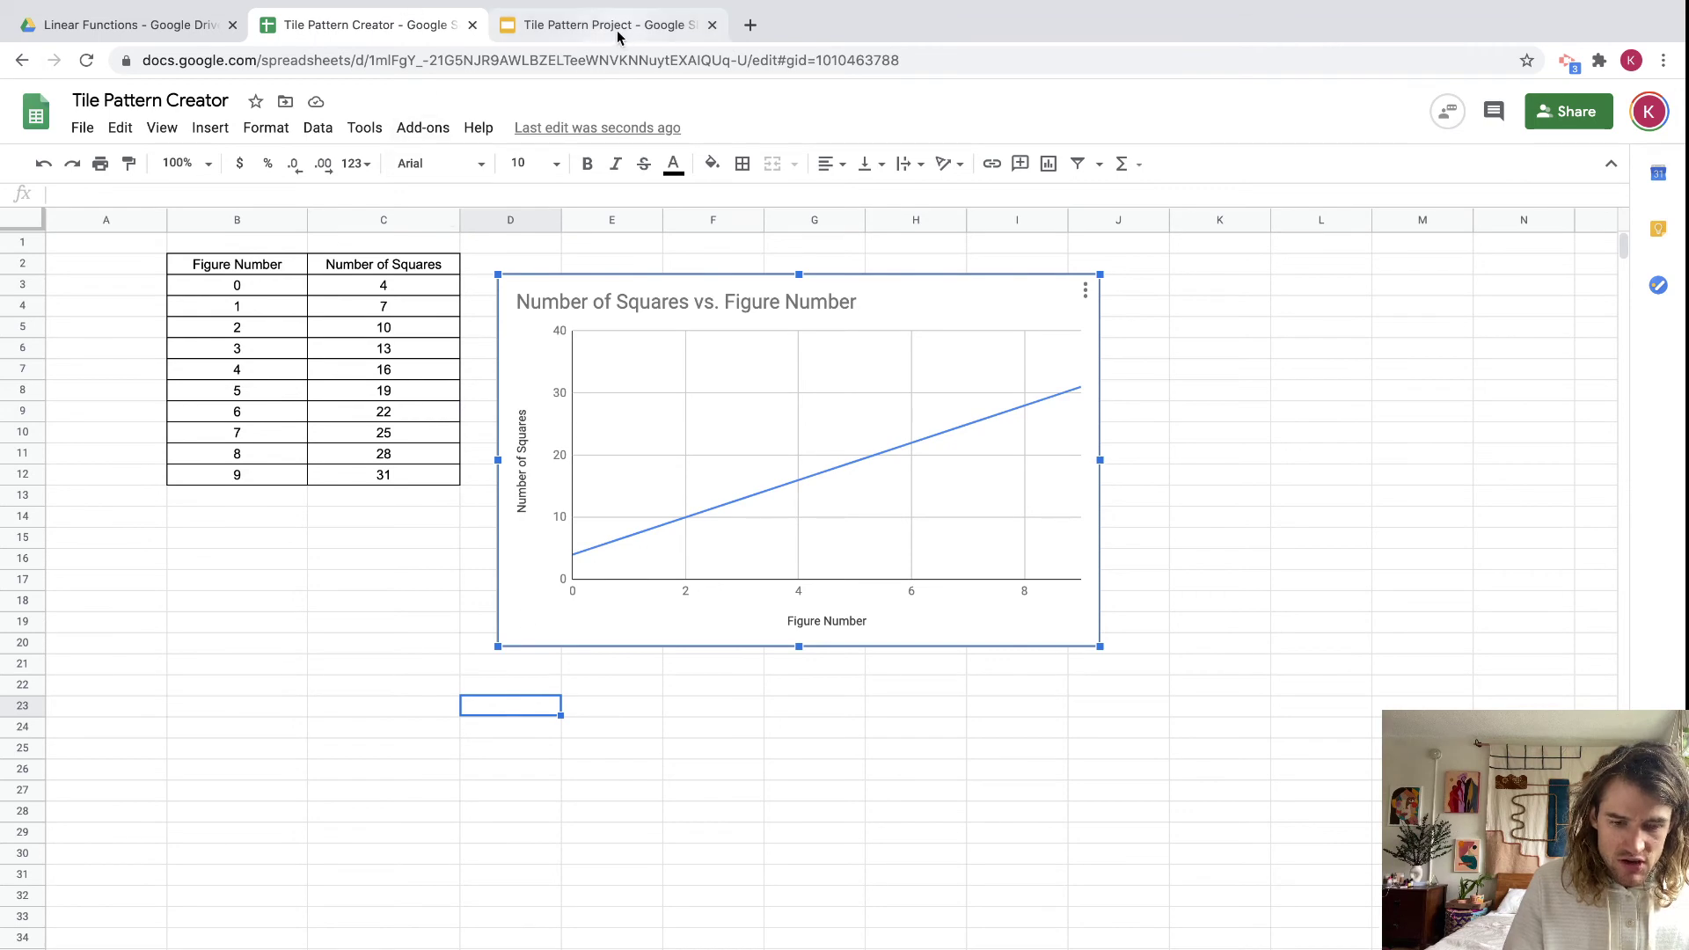